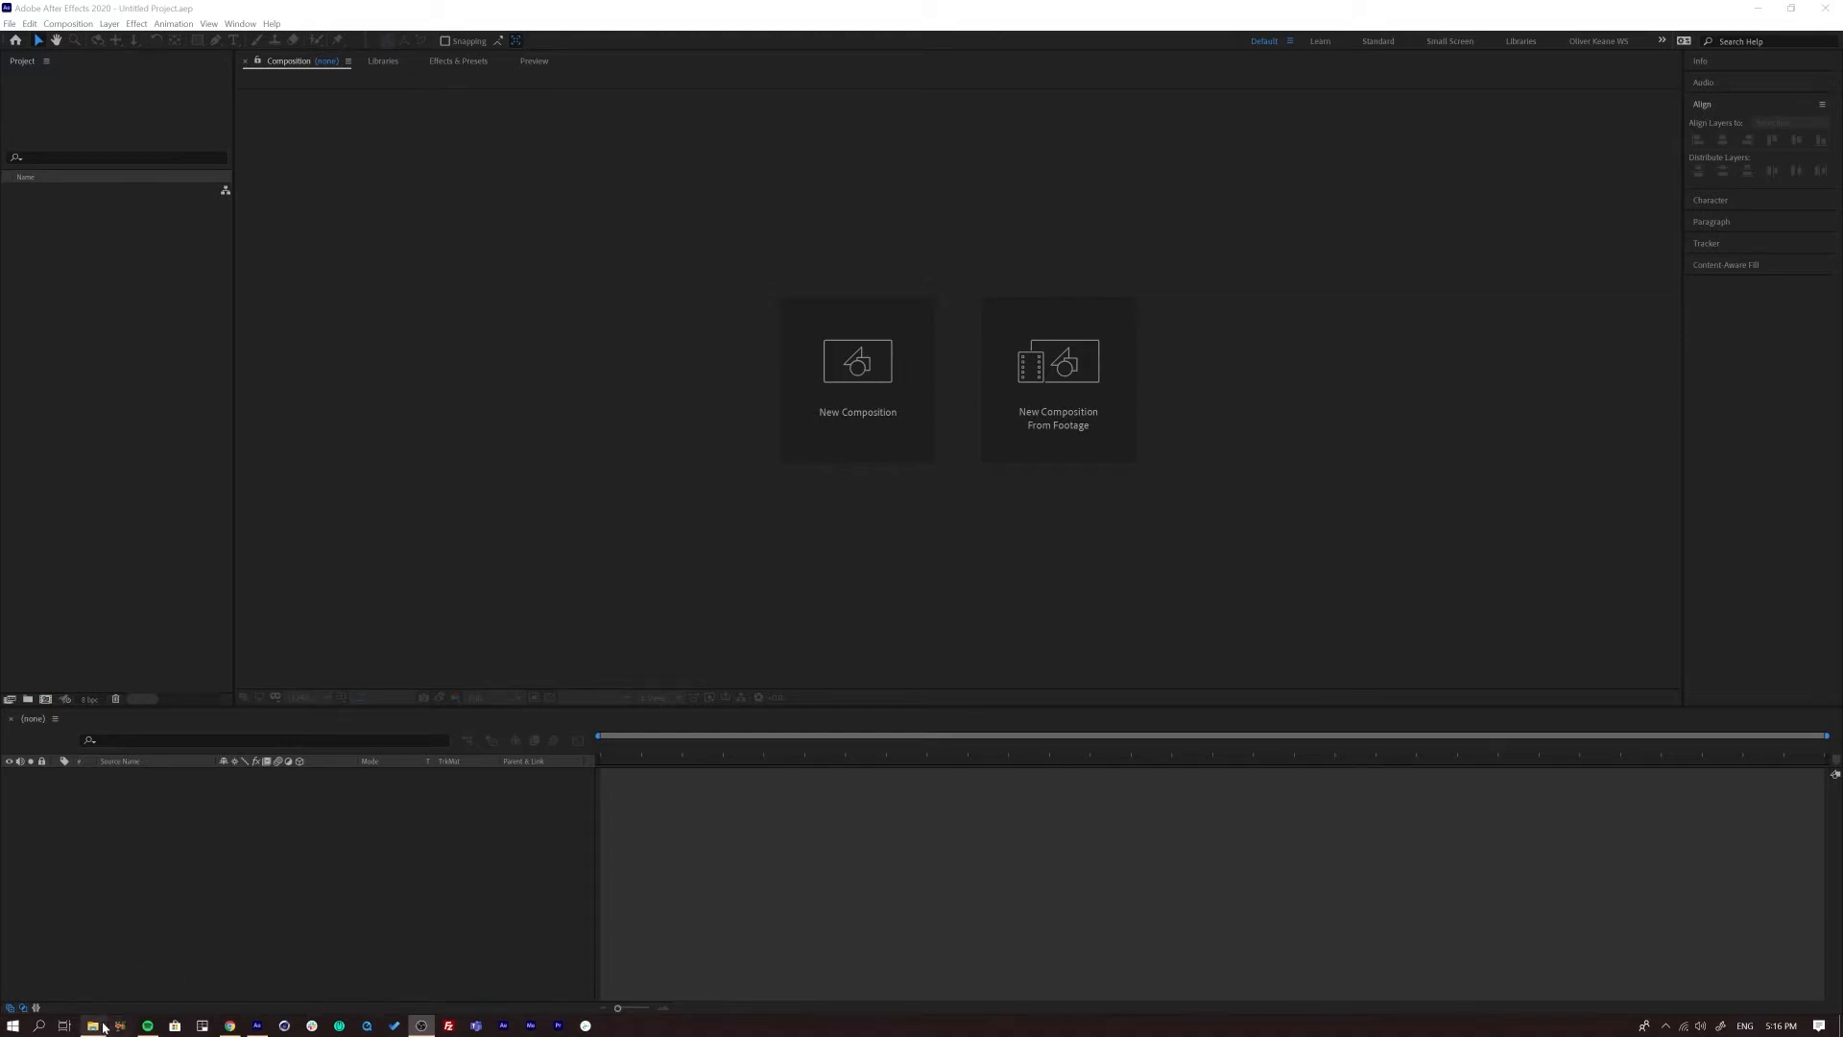
# - Import 2_Butterfly.png from the 8 Masks and the Pen Tool folder into the project
pyautogui.moveTo(93, 1026)
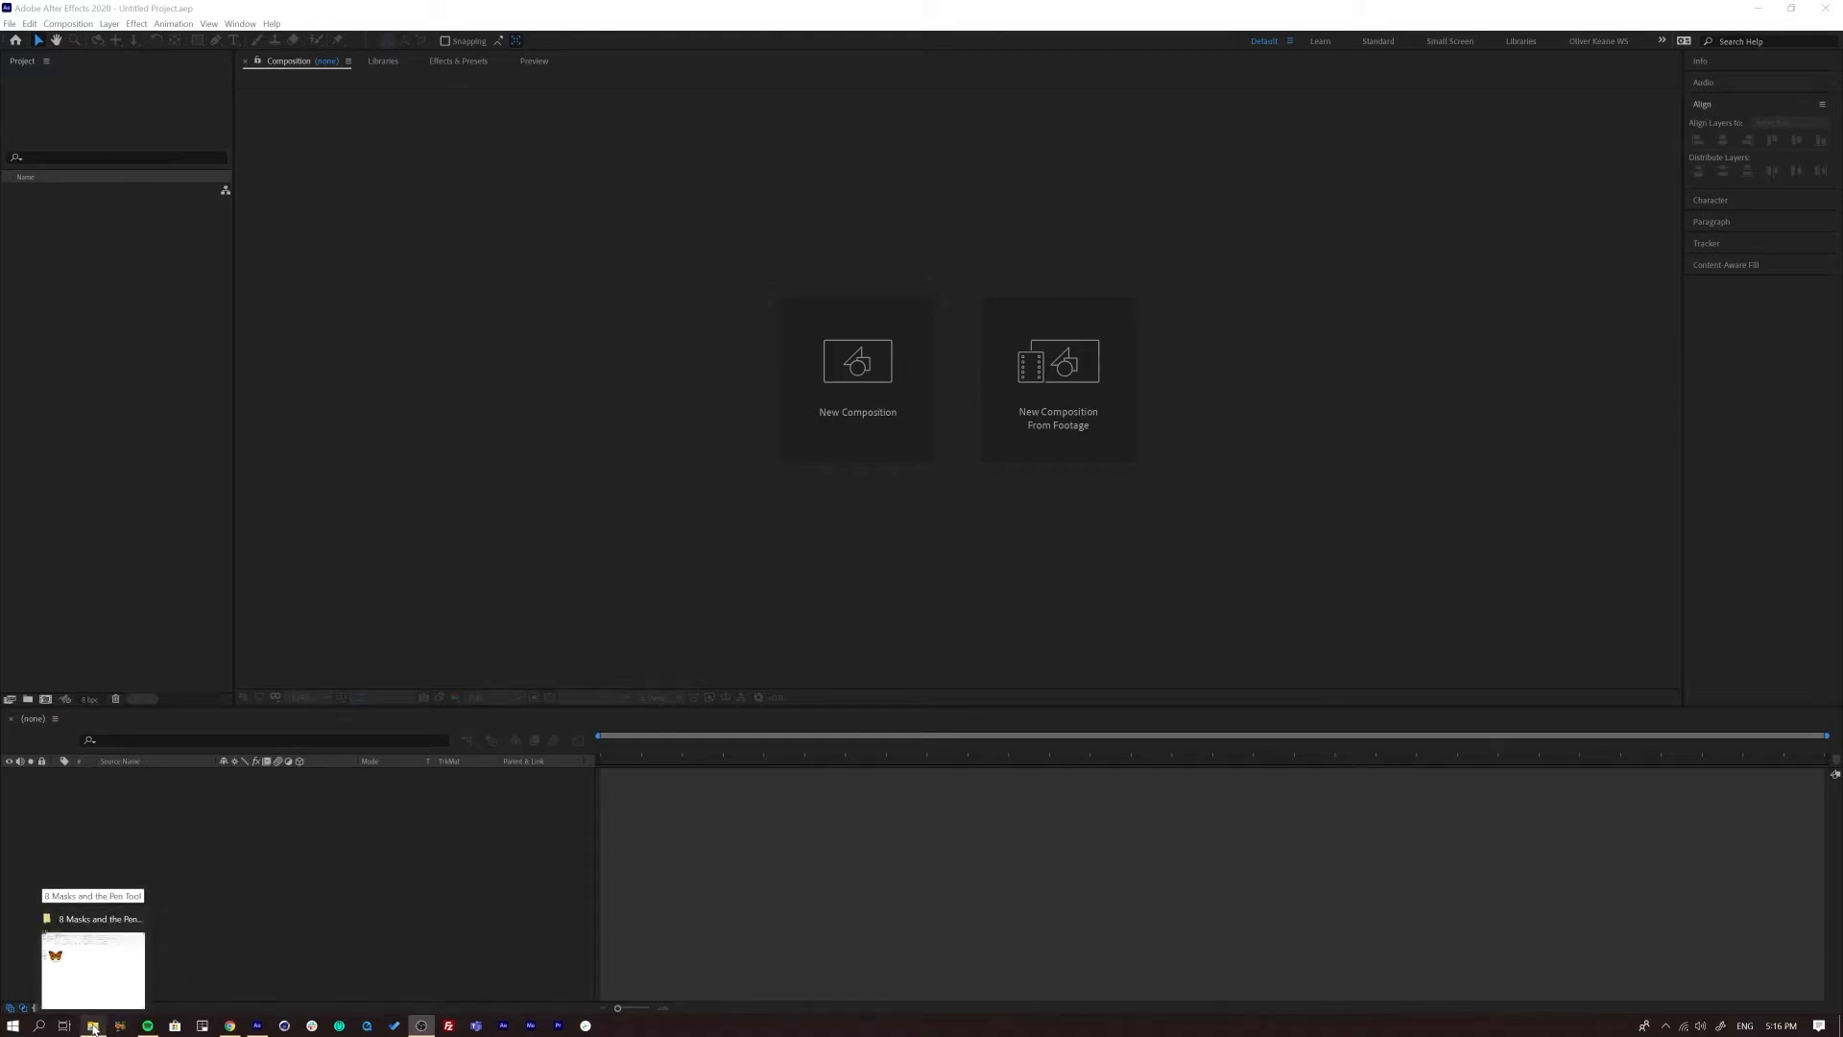
pyautogui.click(93, 970)
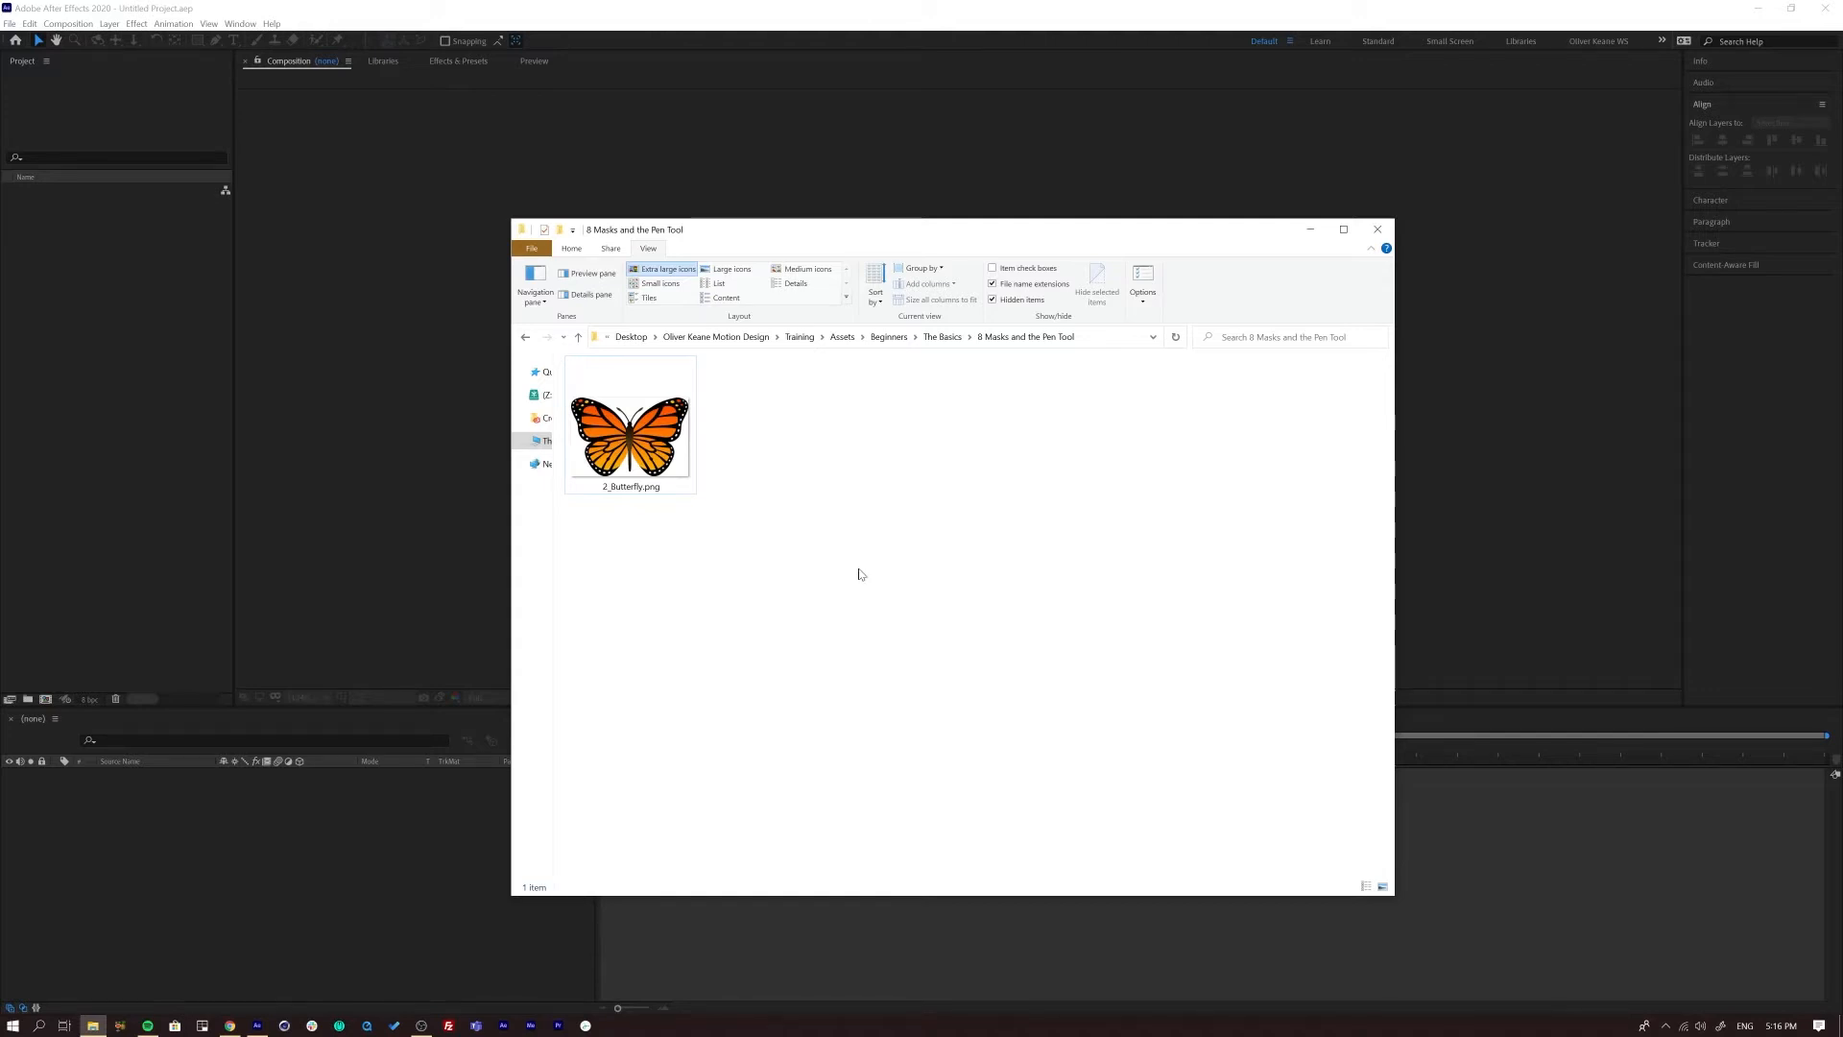
pyautogui.click(619, 449)
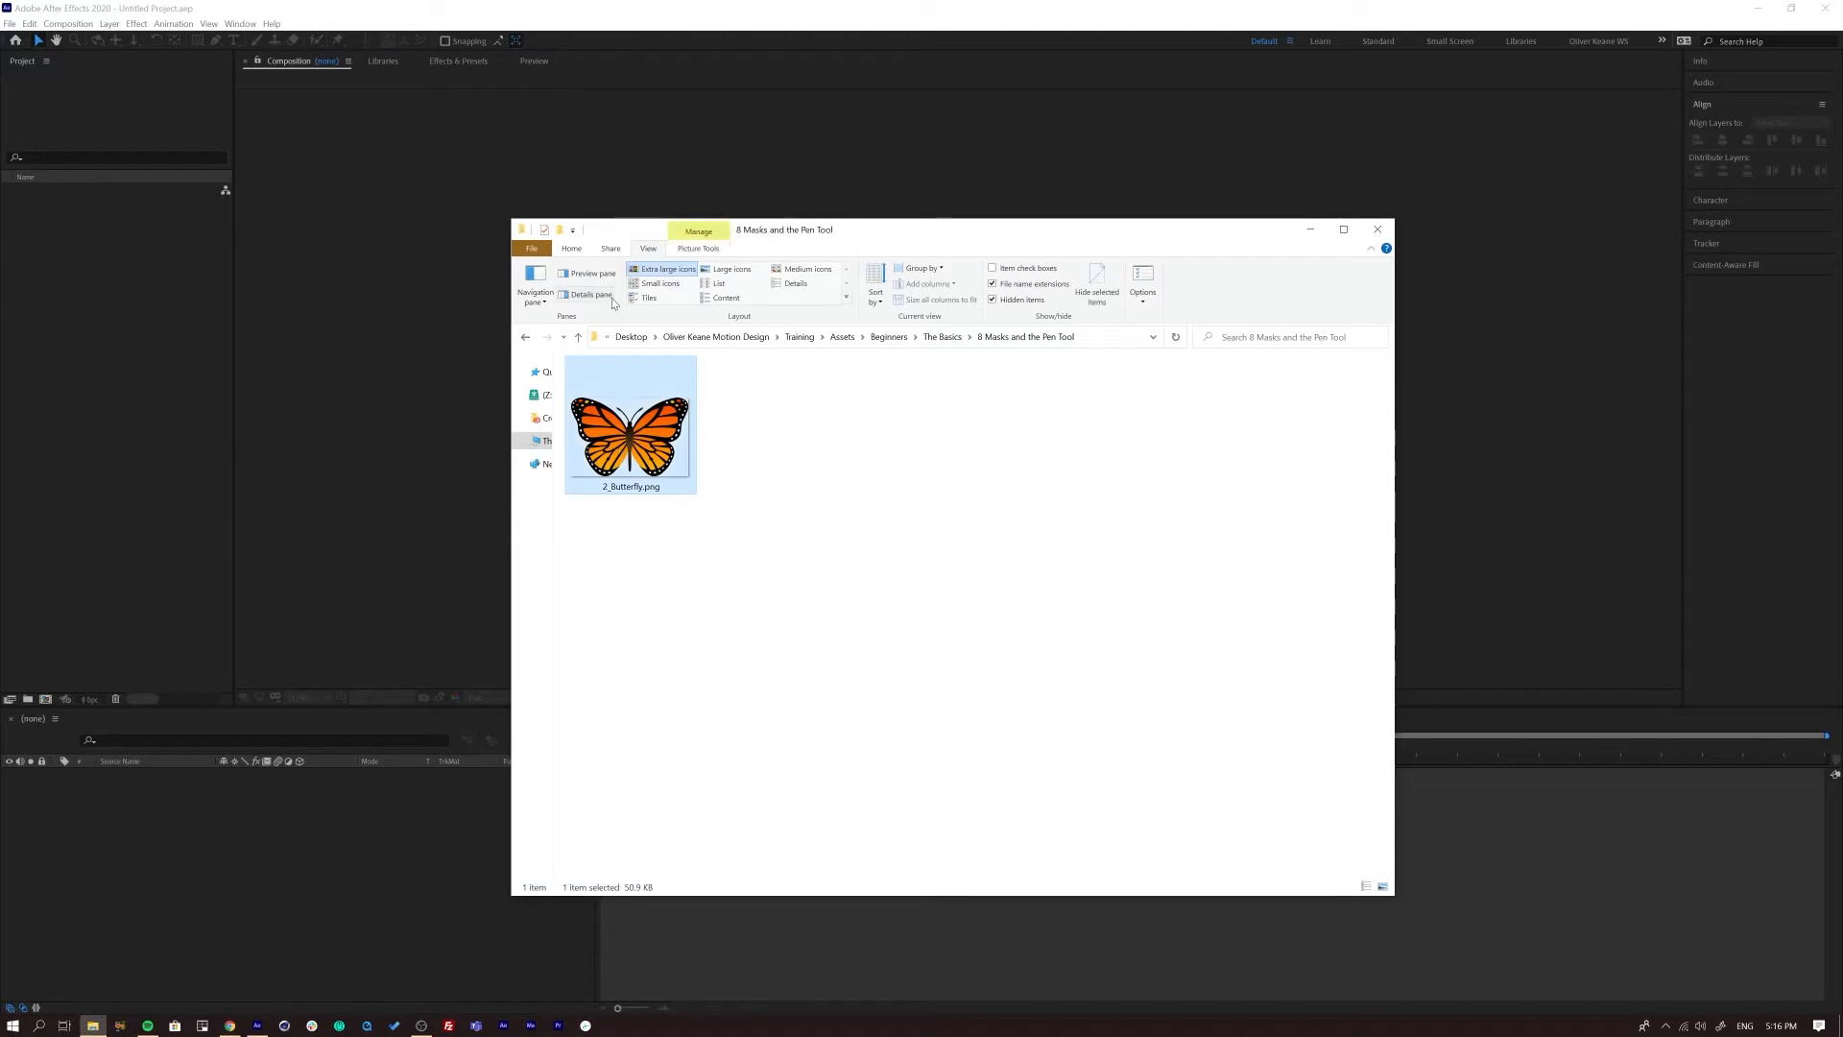
pyautogui.moveTo(642, 422); pyautogui.dragTo(100, 397)
pyautogui.click(126, 419)
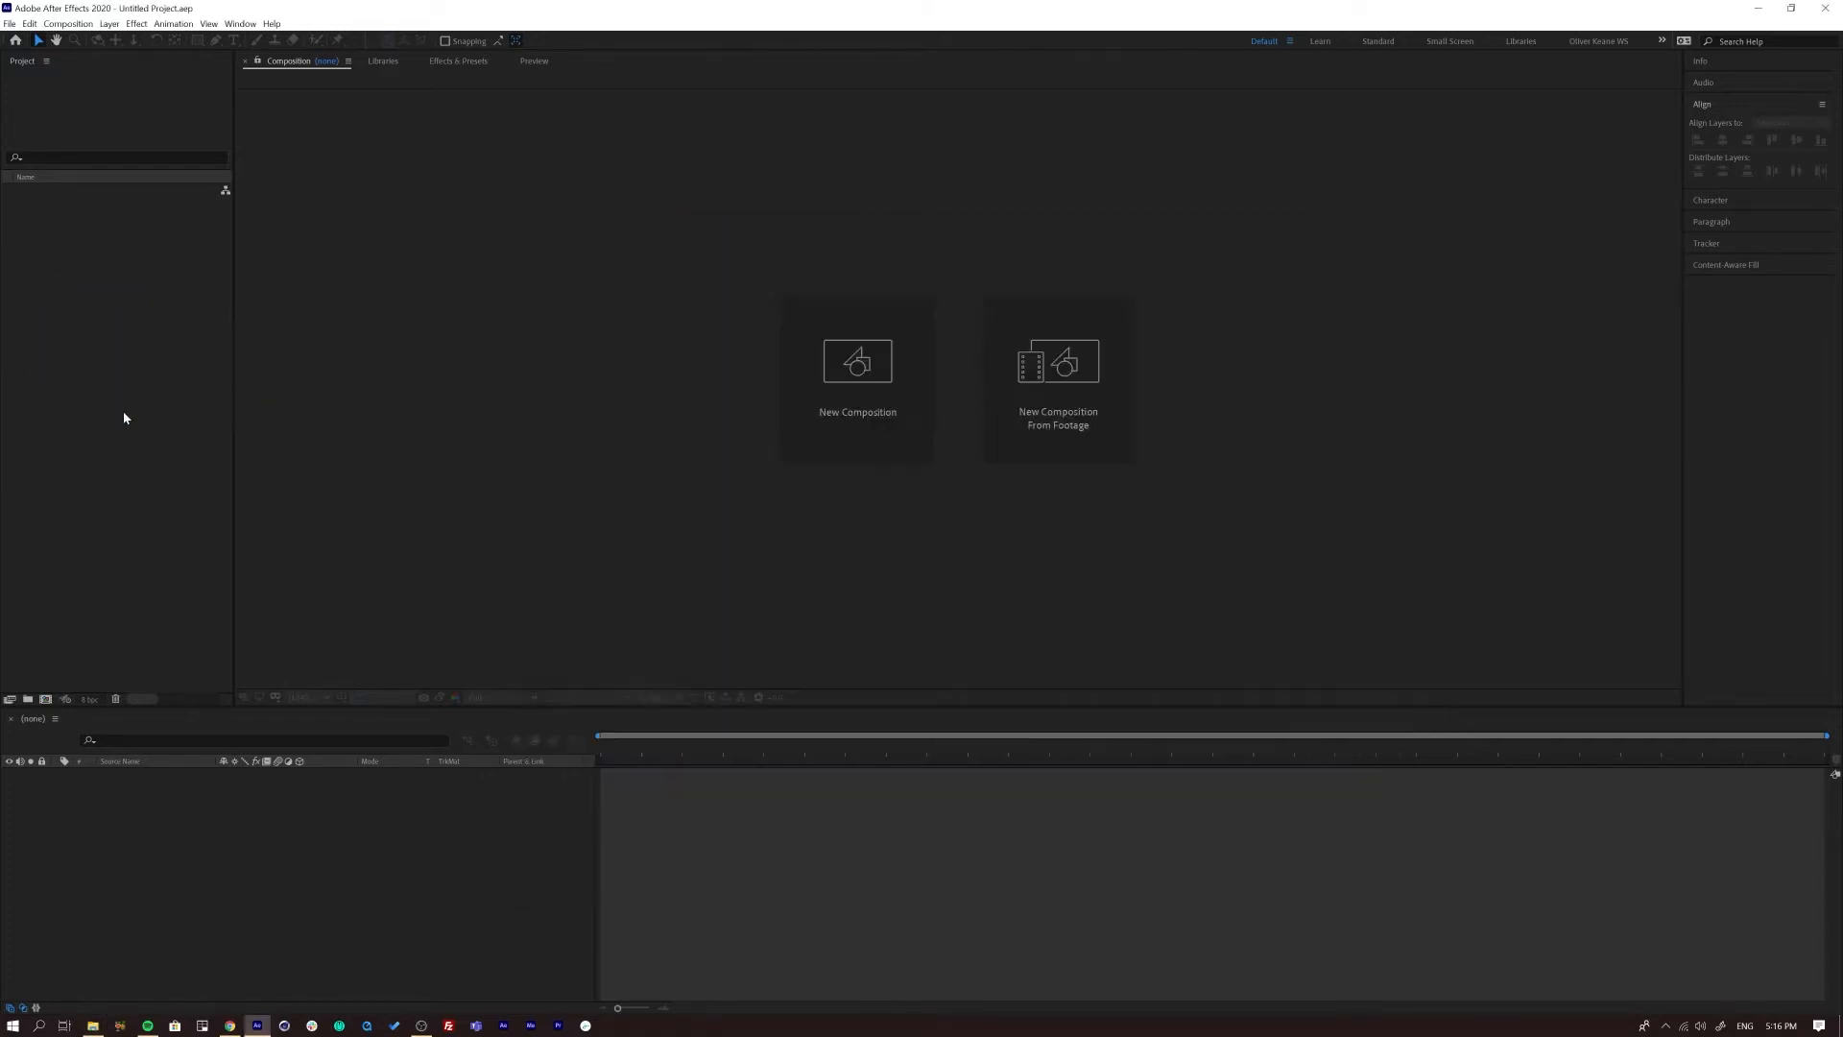
pyautogui.click(98, 305)
pyautogui.click(72, 192)
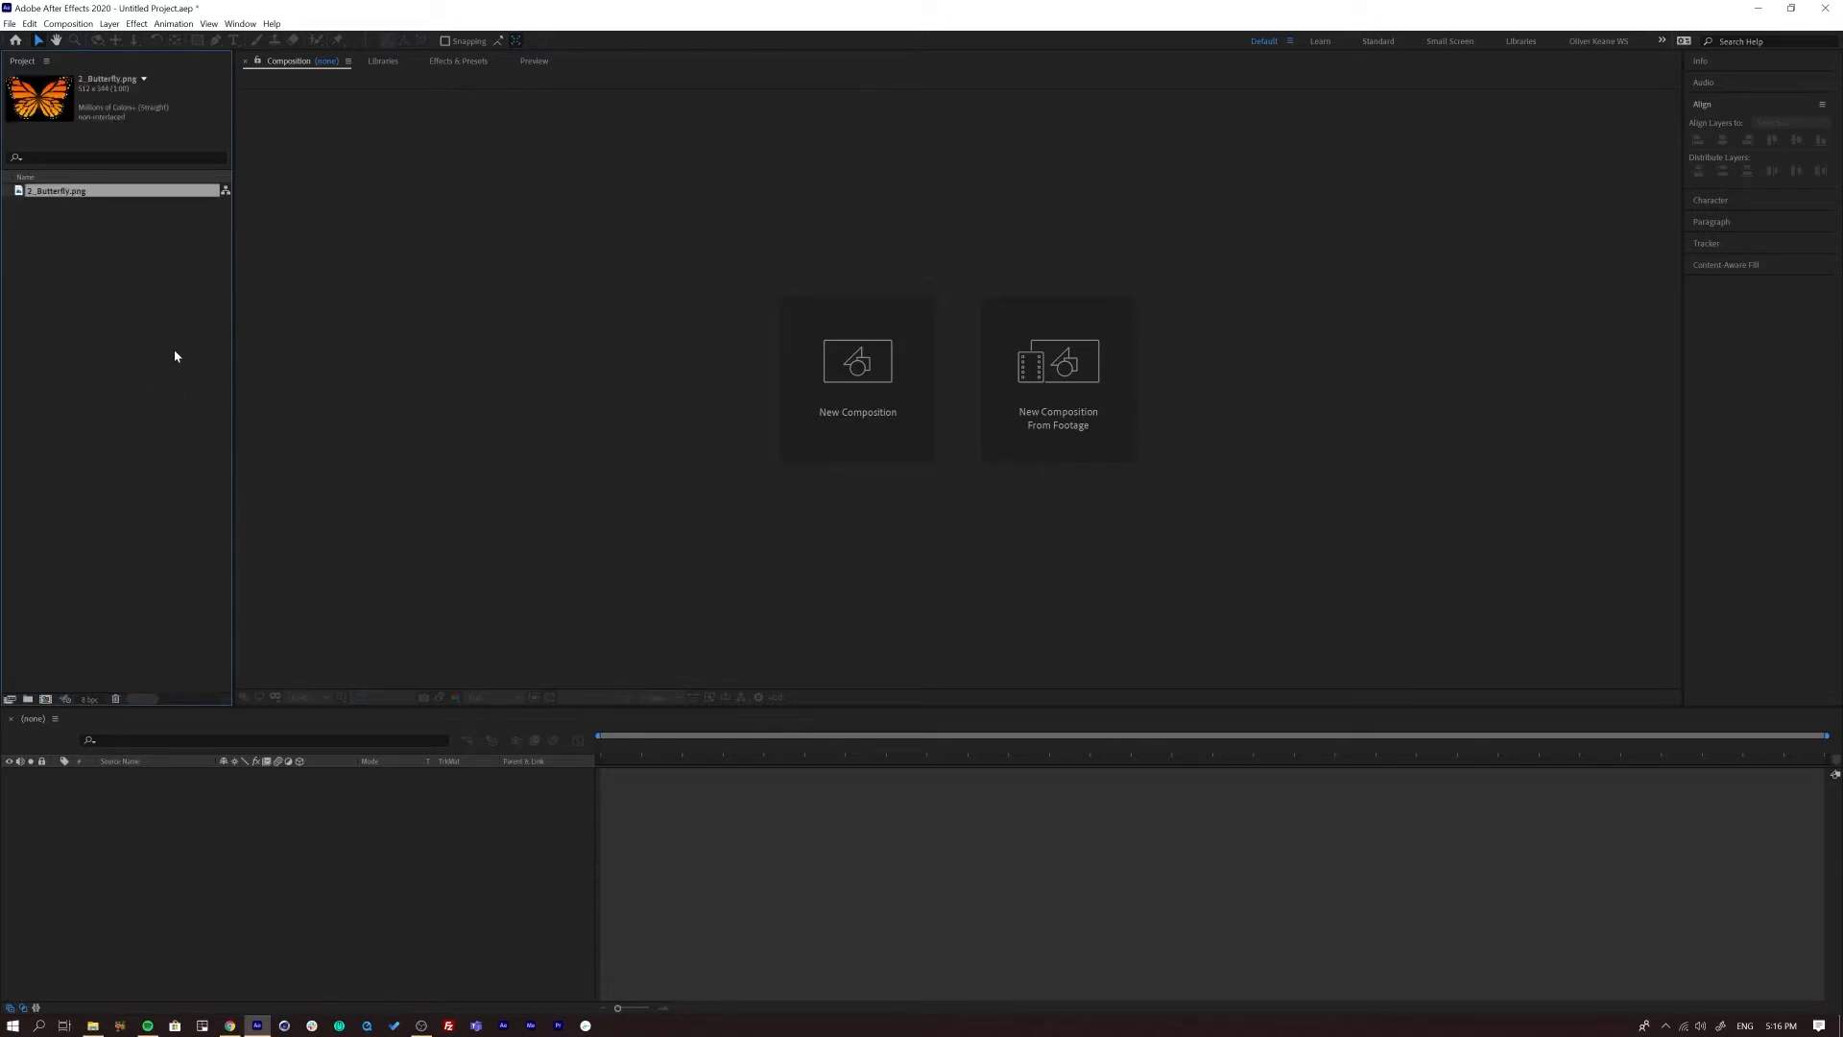
# - Create a new composition from 2_Butterfly.png and show its background as a transparency grid
pyautogui.rightClick(74, 192)
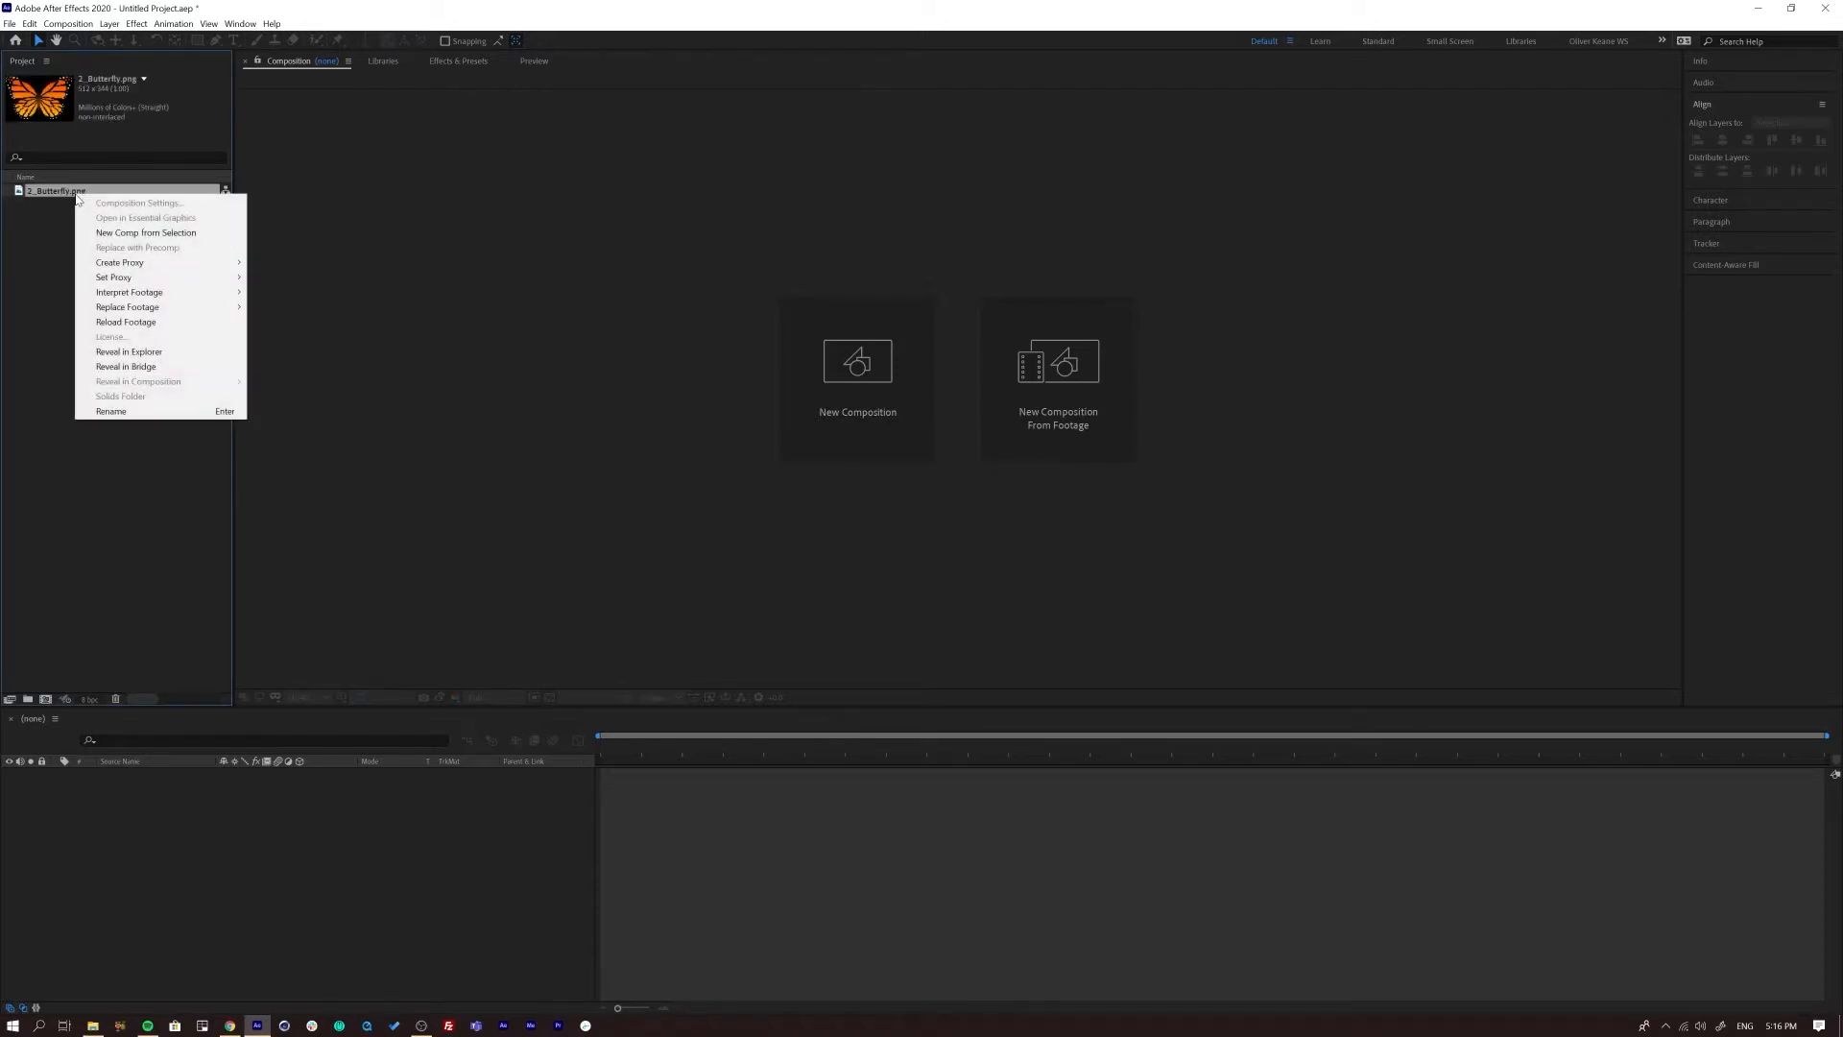
pyautogui.click(112, 233)
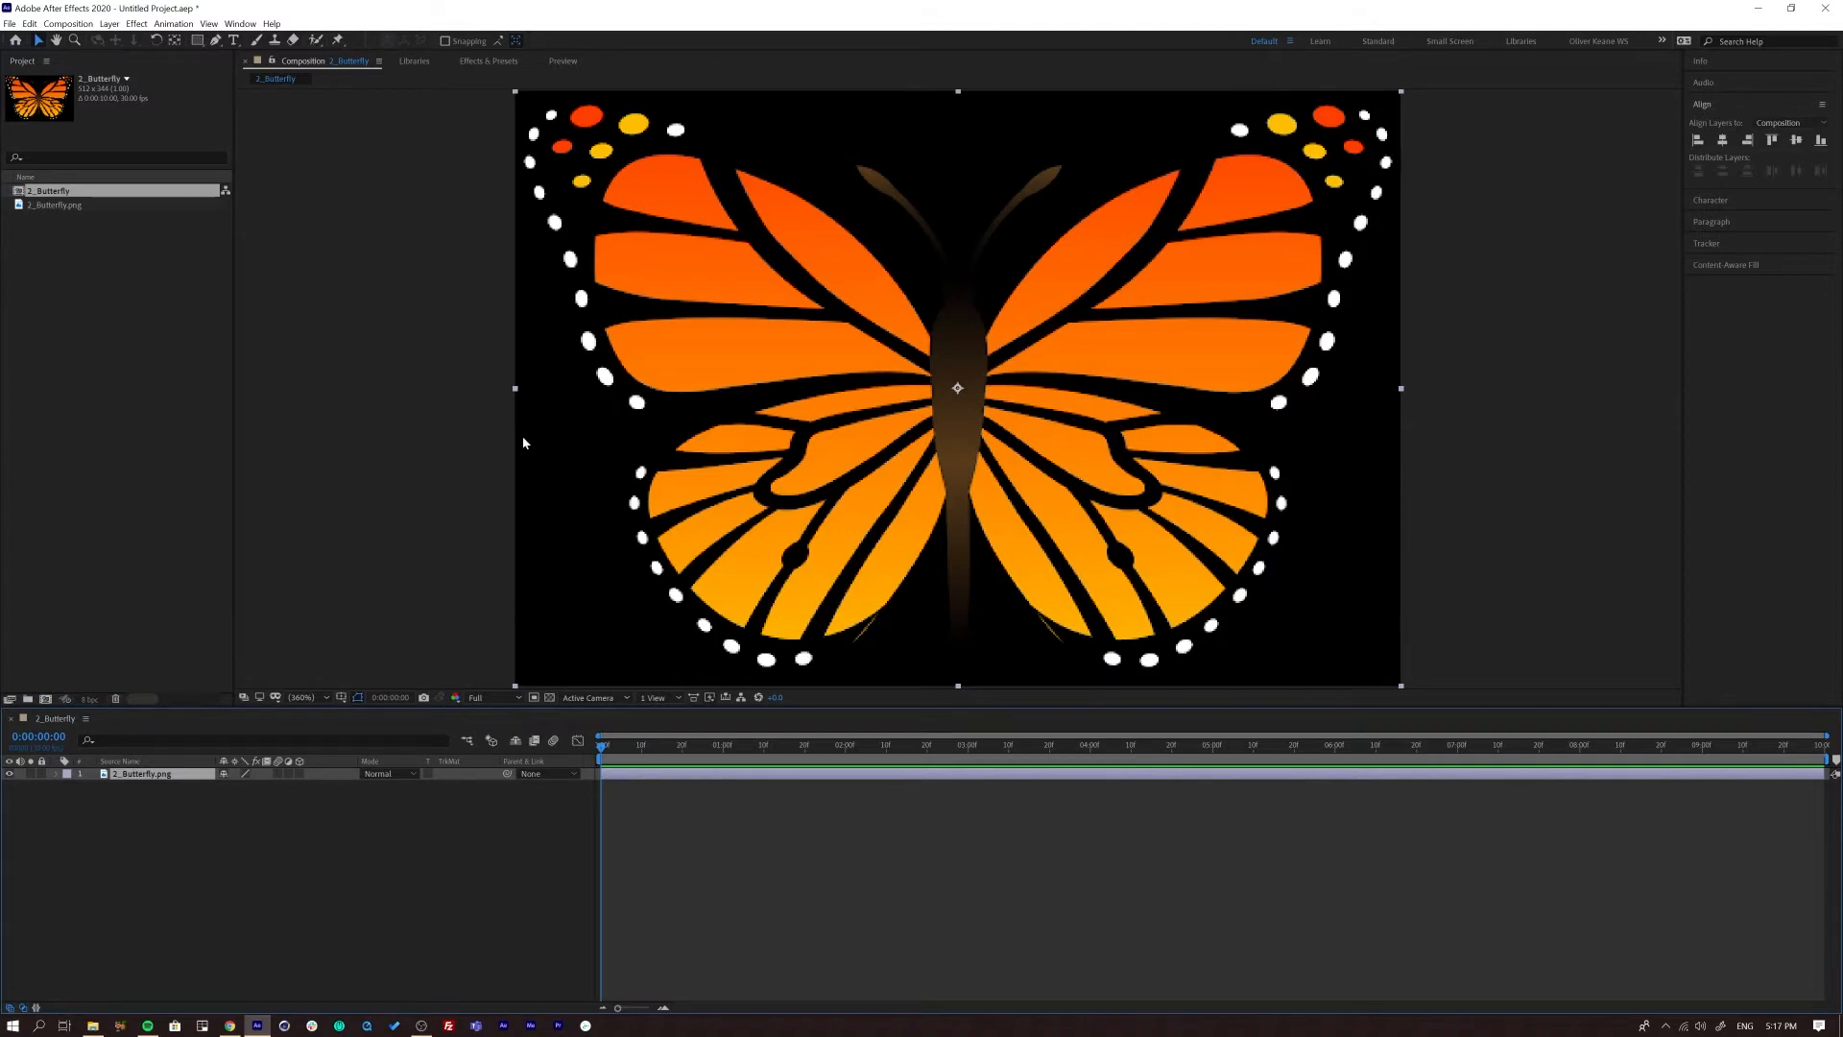
pyautogui.click(549, 696)
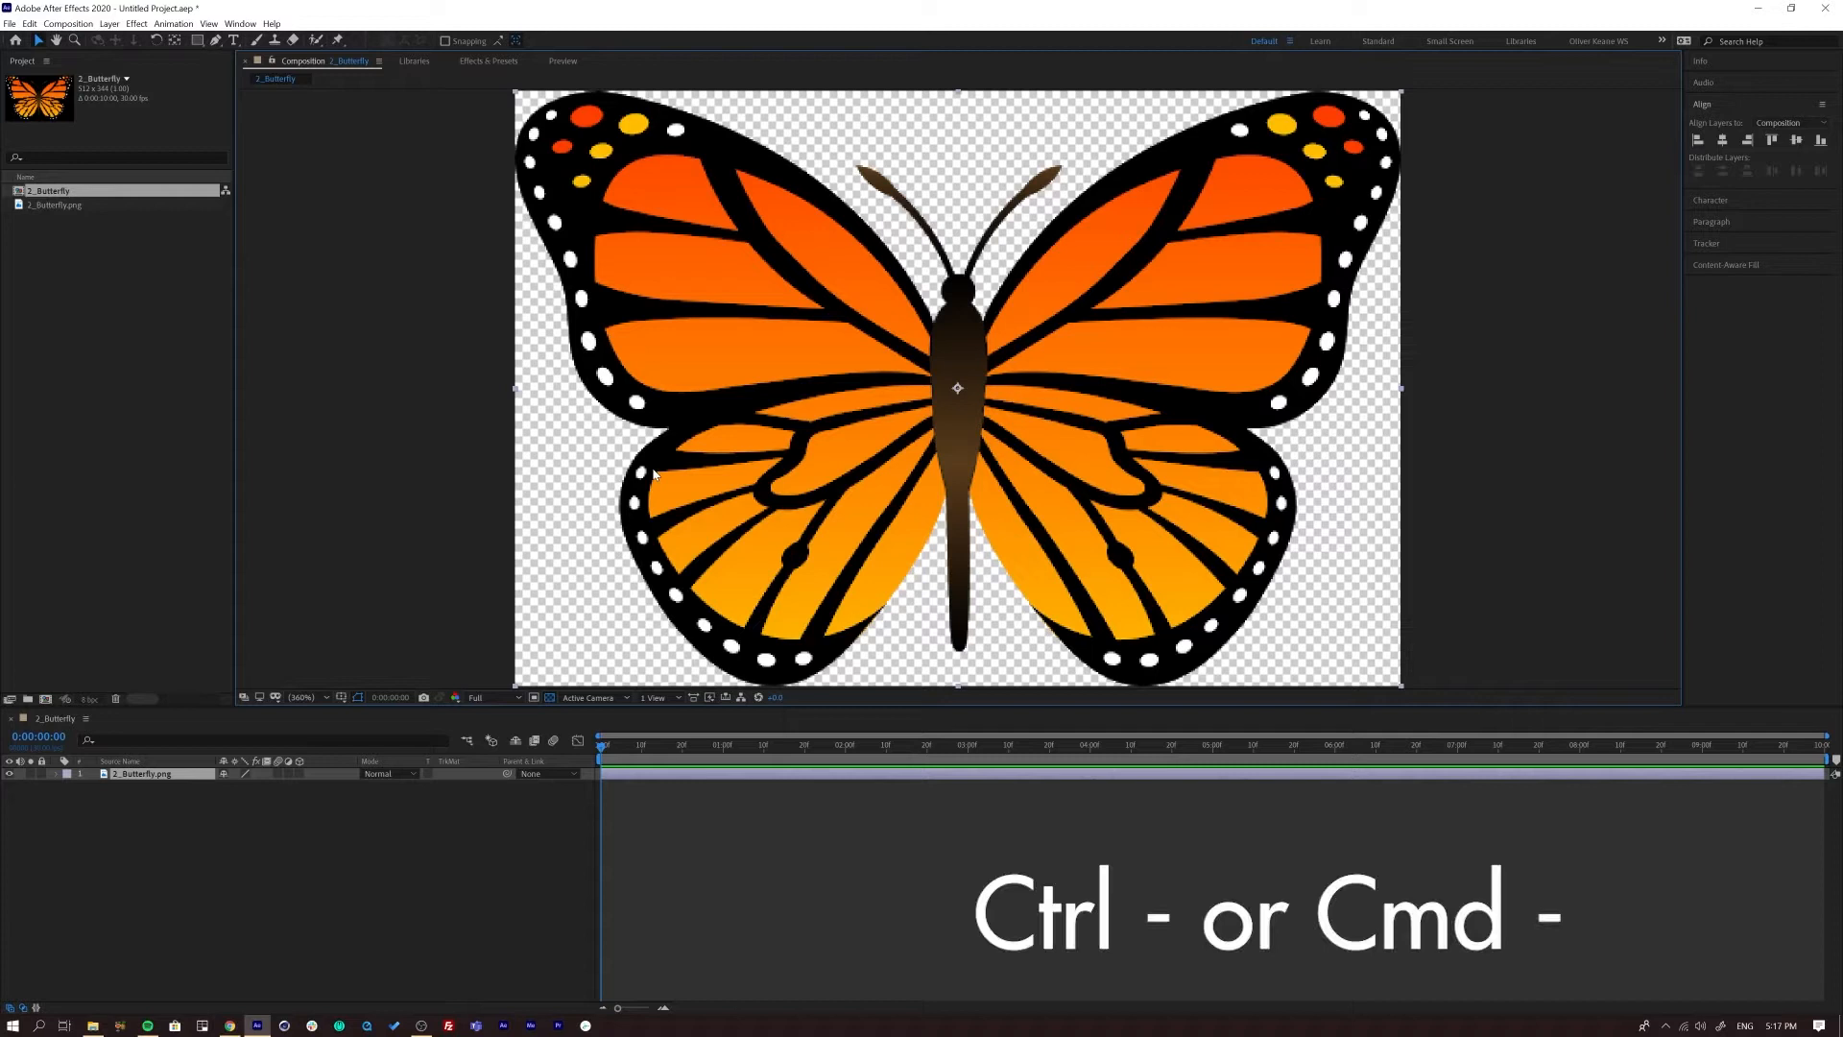
pyautogui.hotkey('ctrl', '-')
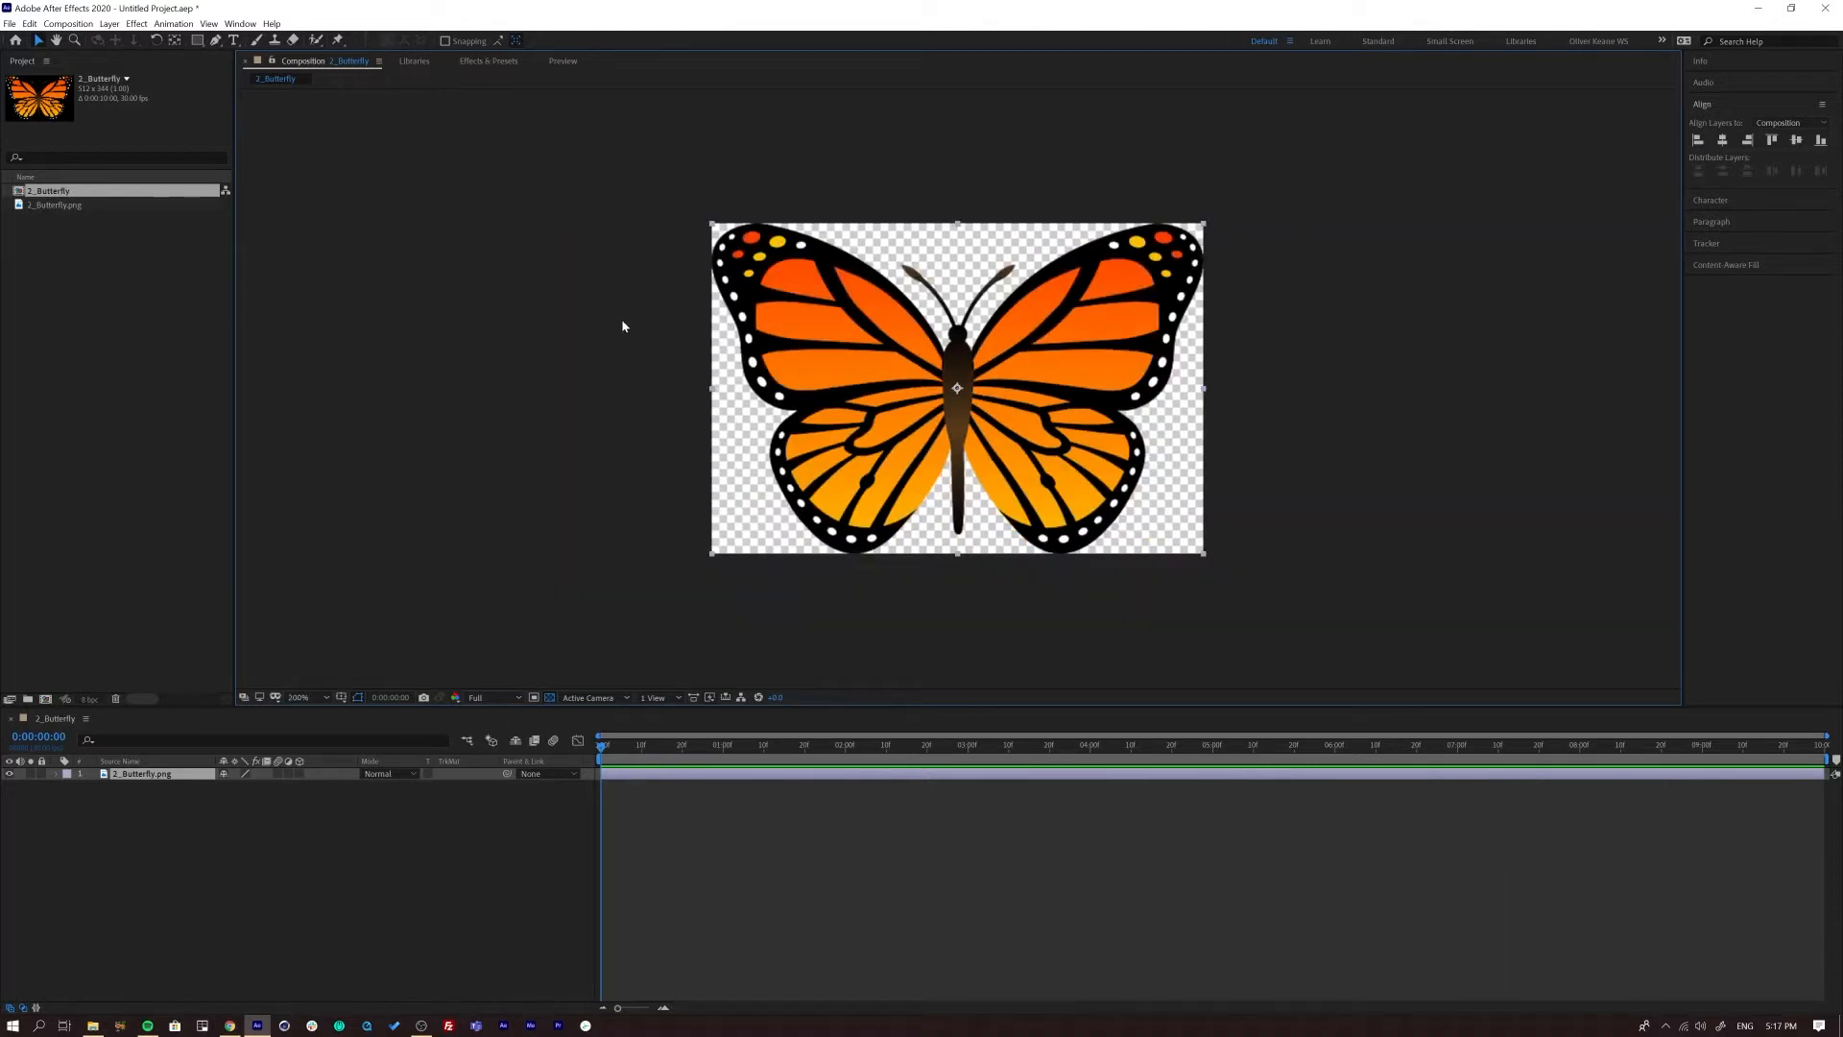
# - Add a rectangular mask that covers the entire butterfly layer
pyautogui.click(416, 832)
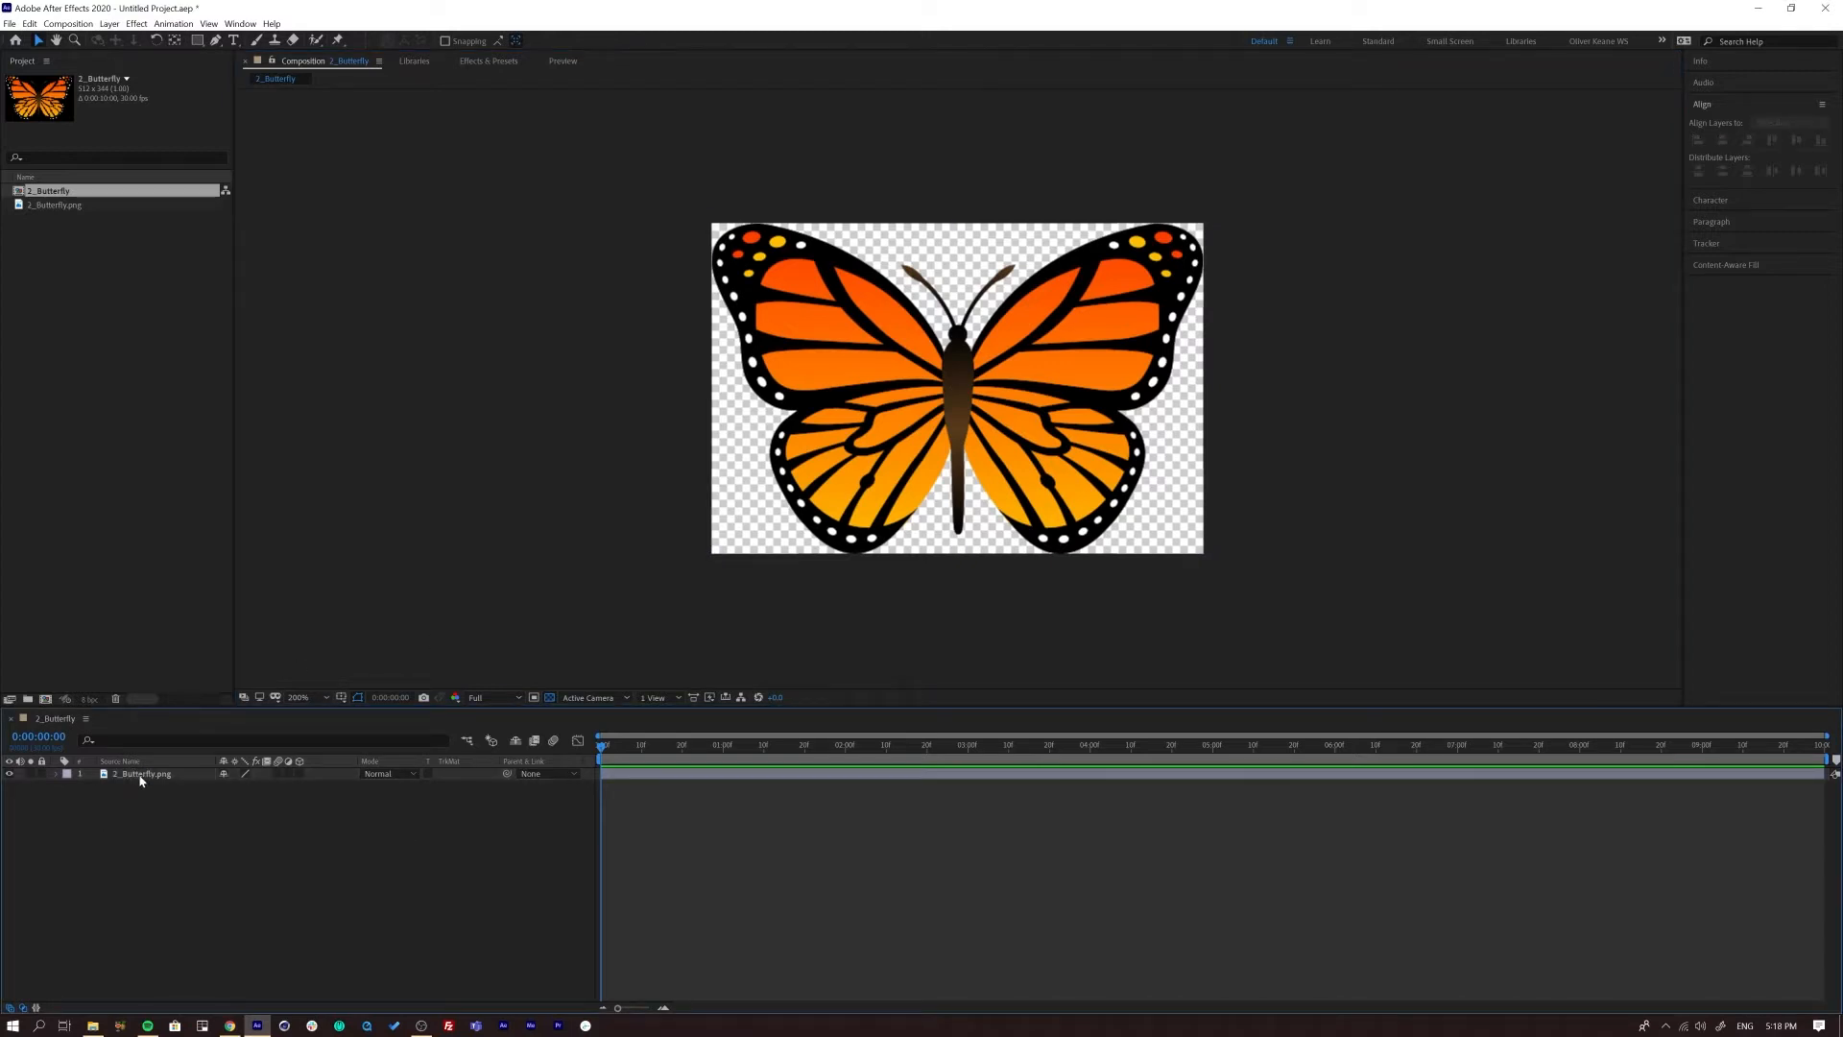
pyautogui.click(140, 775)
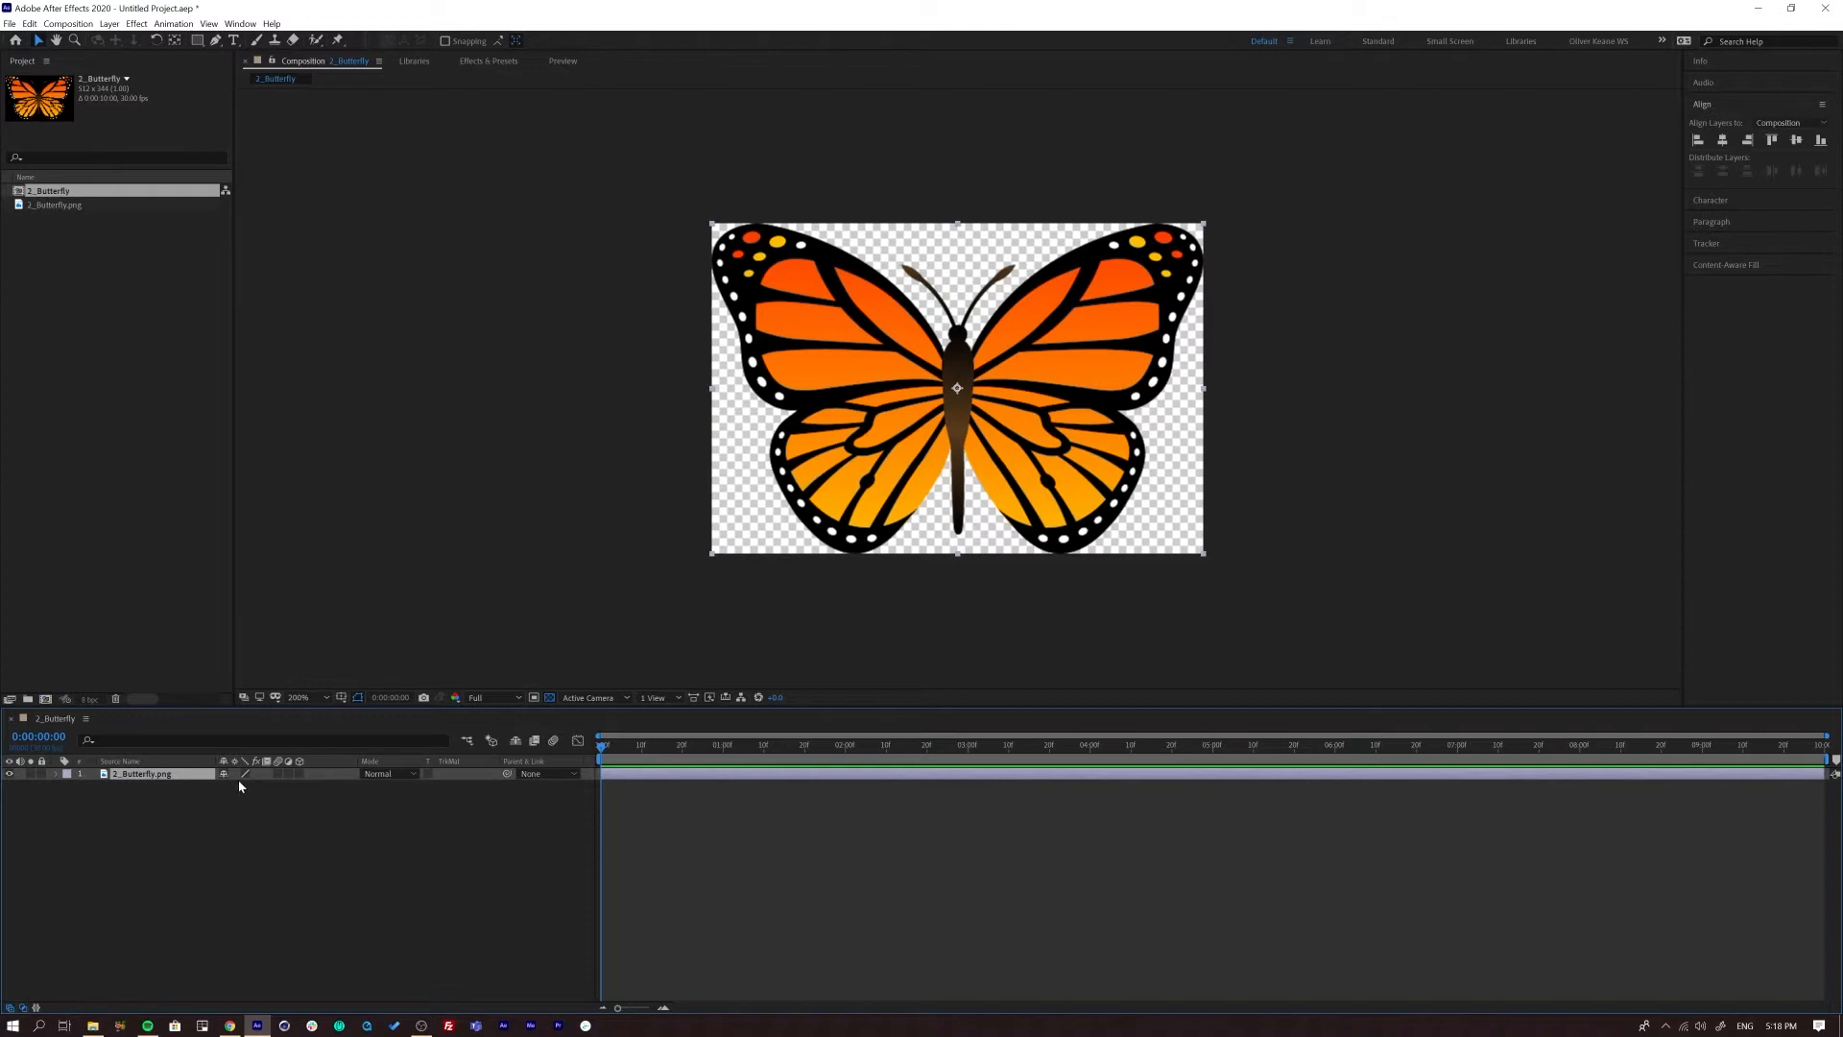
pyautogui.doubleClick(198, 41)
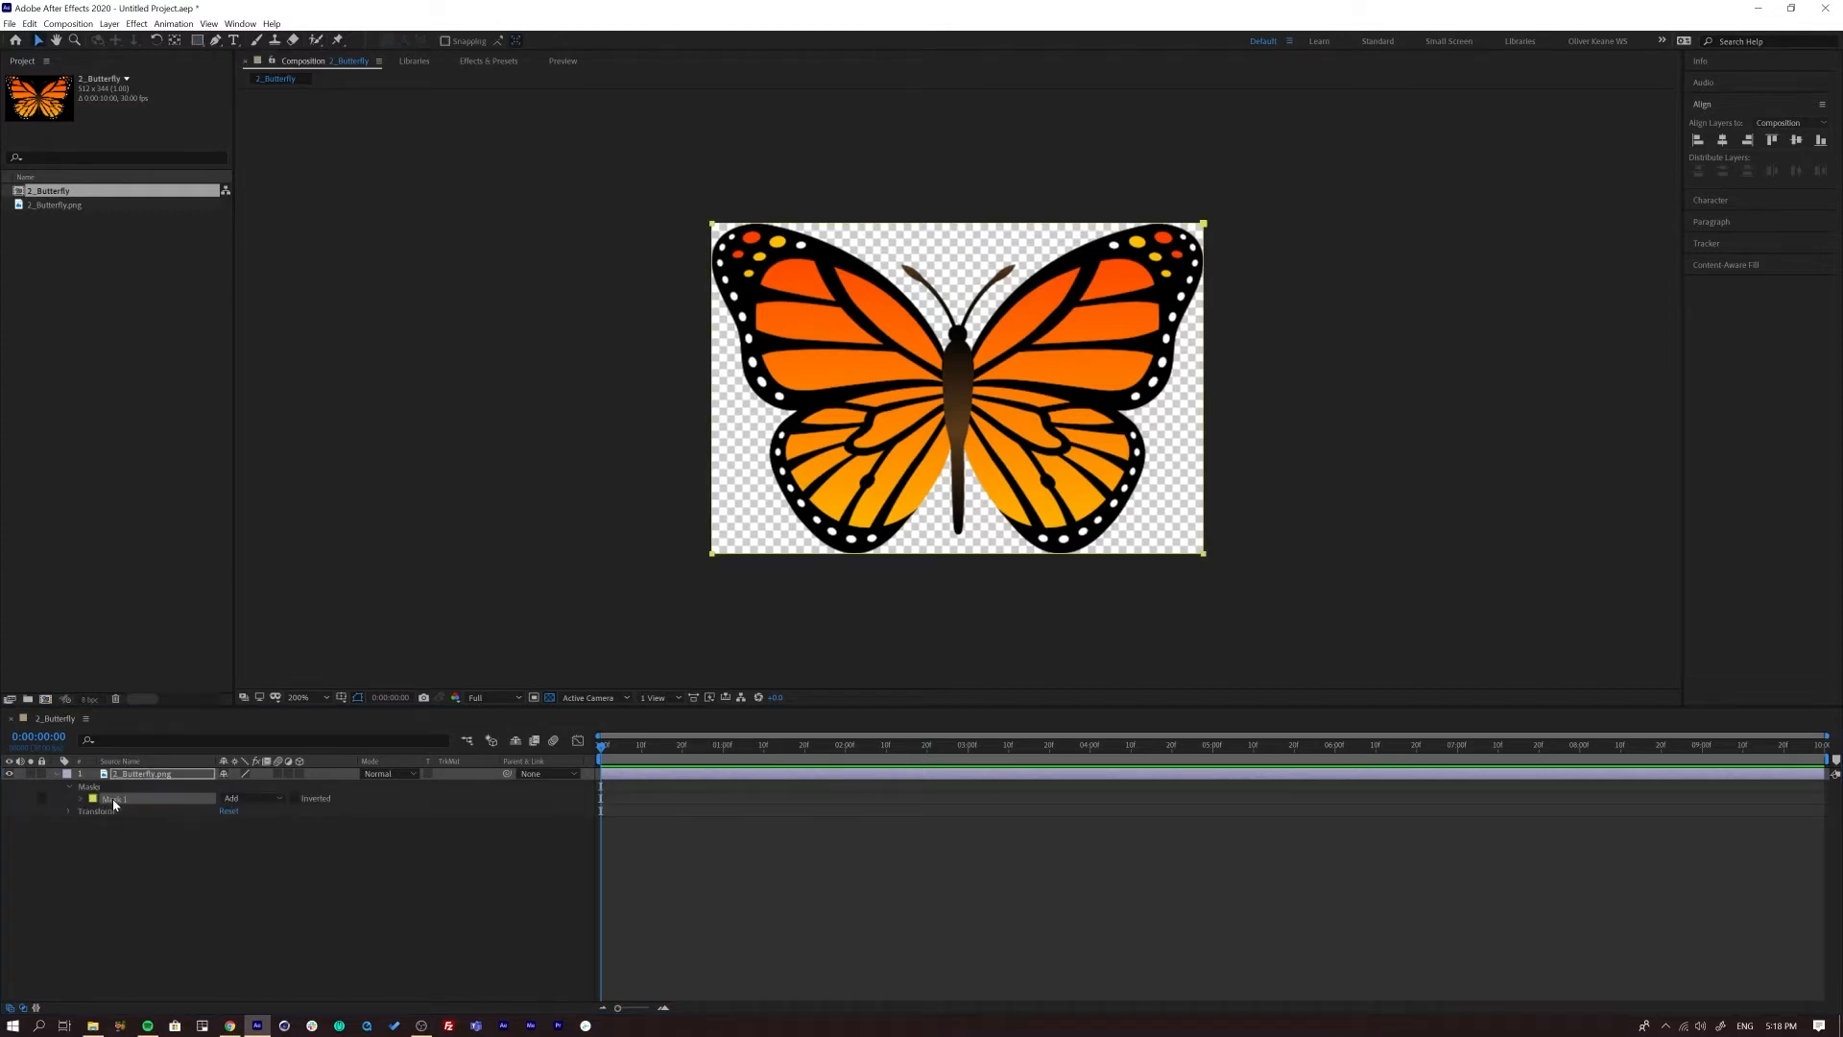
pyautogui.hotkey('ctrl', 'space')
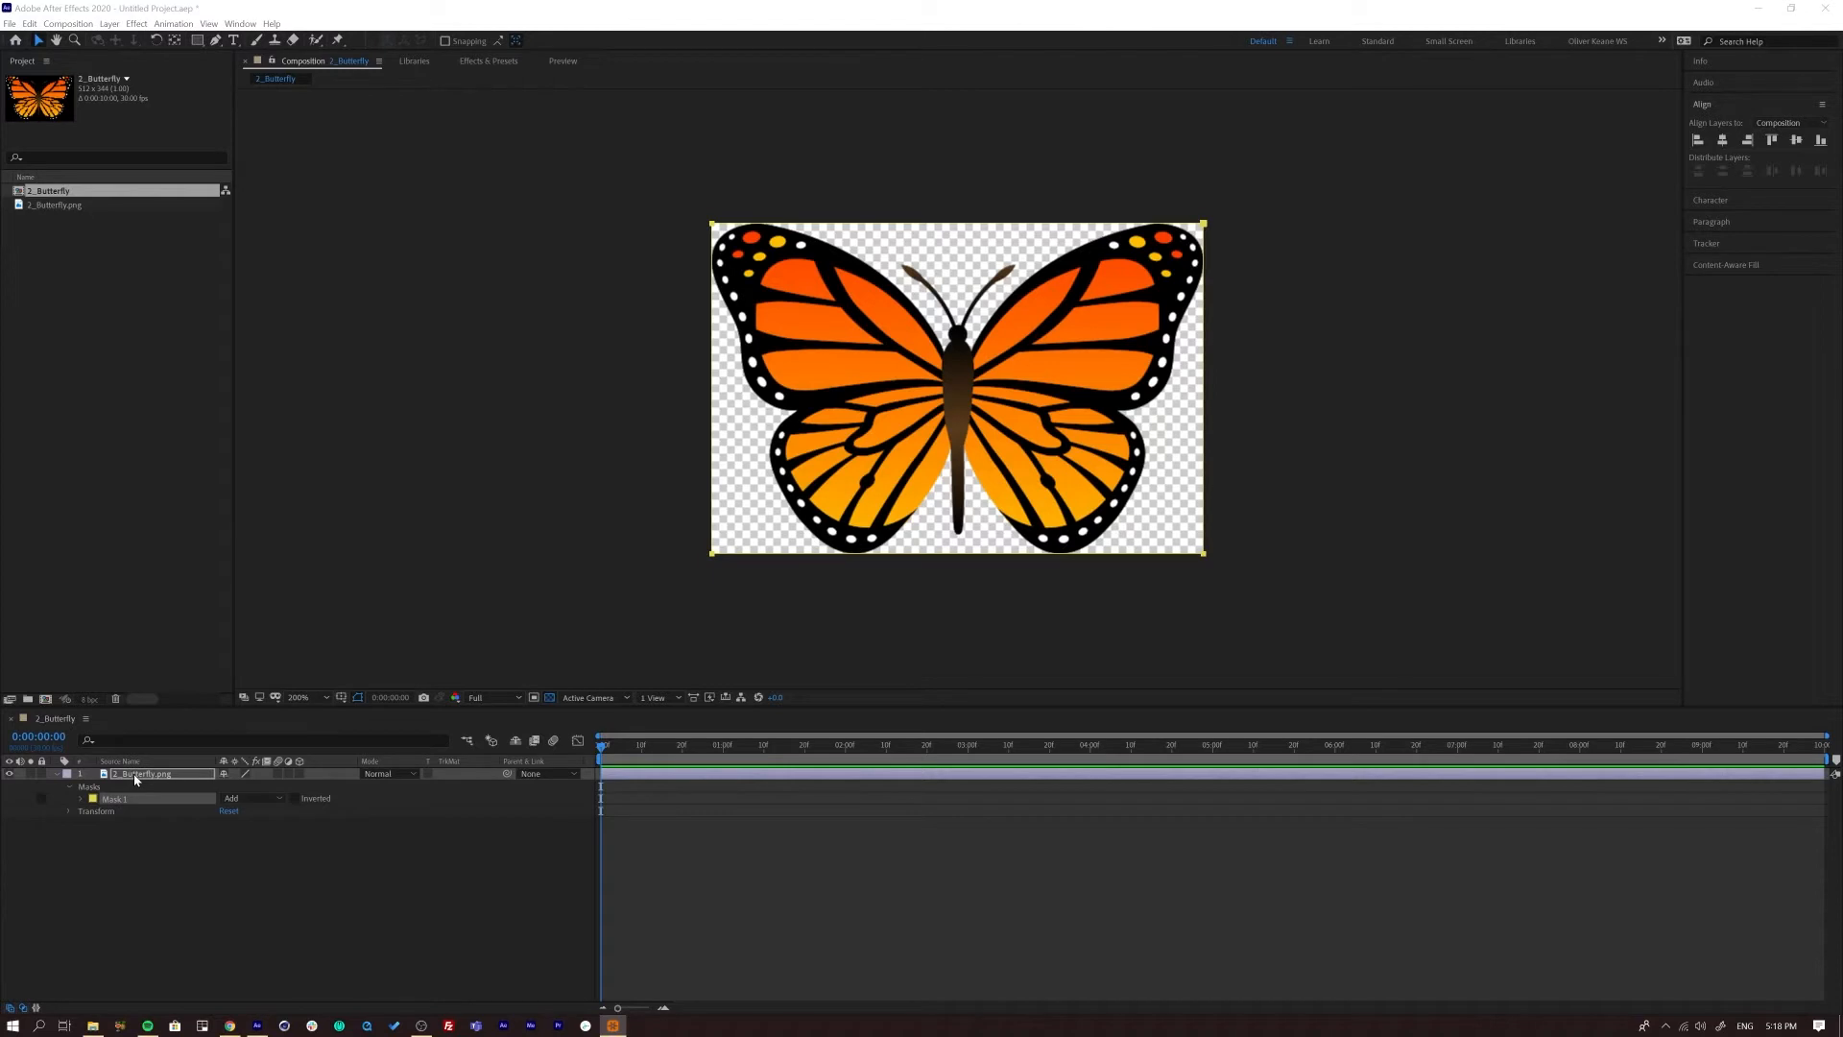
pyautogui.press('Escape')
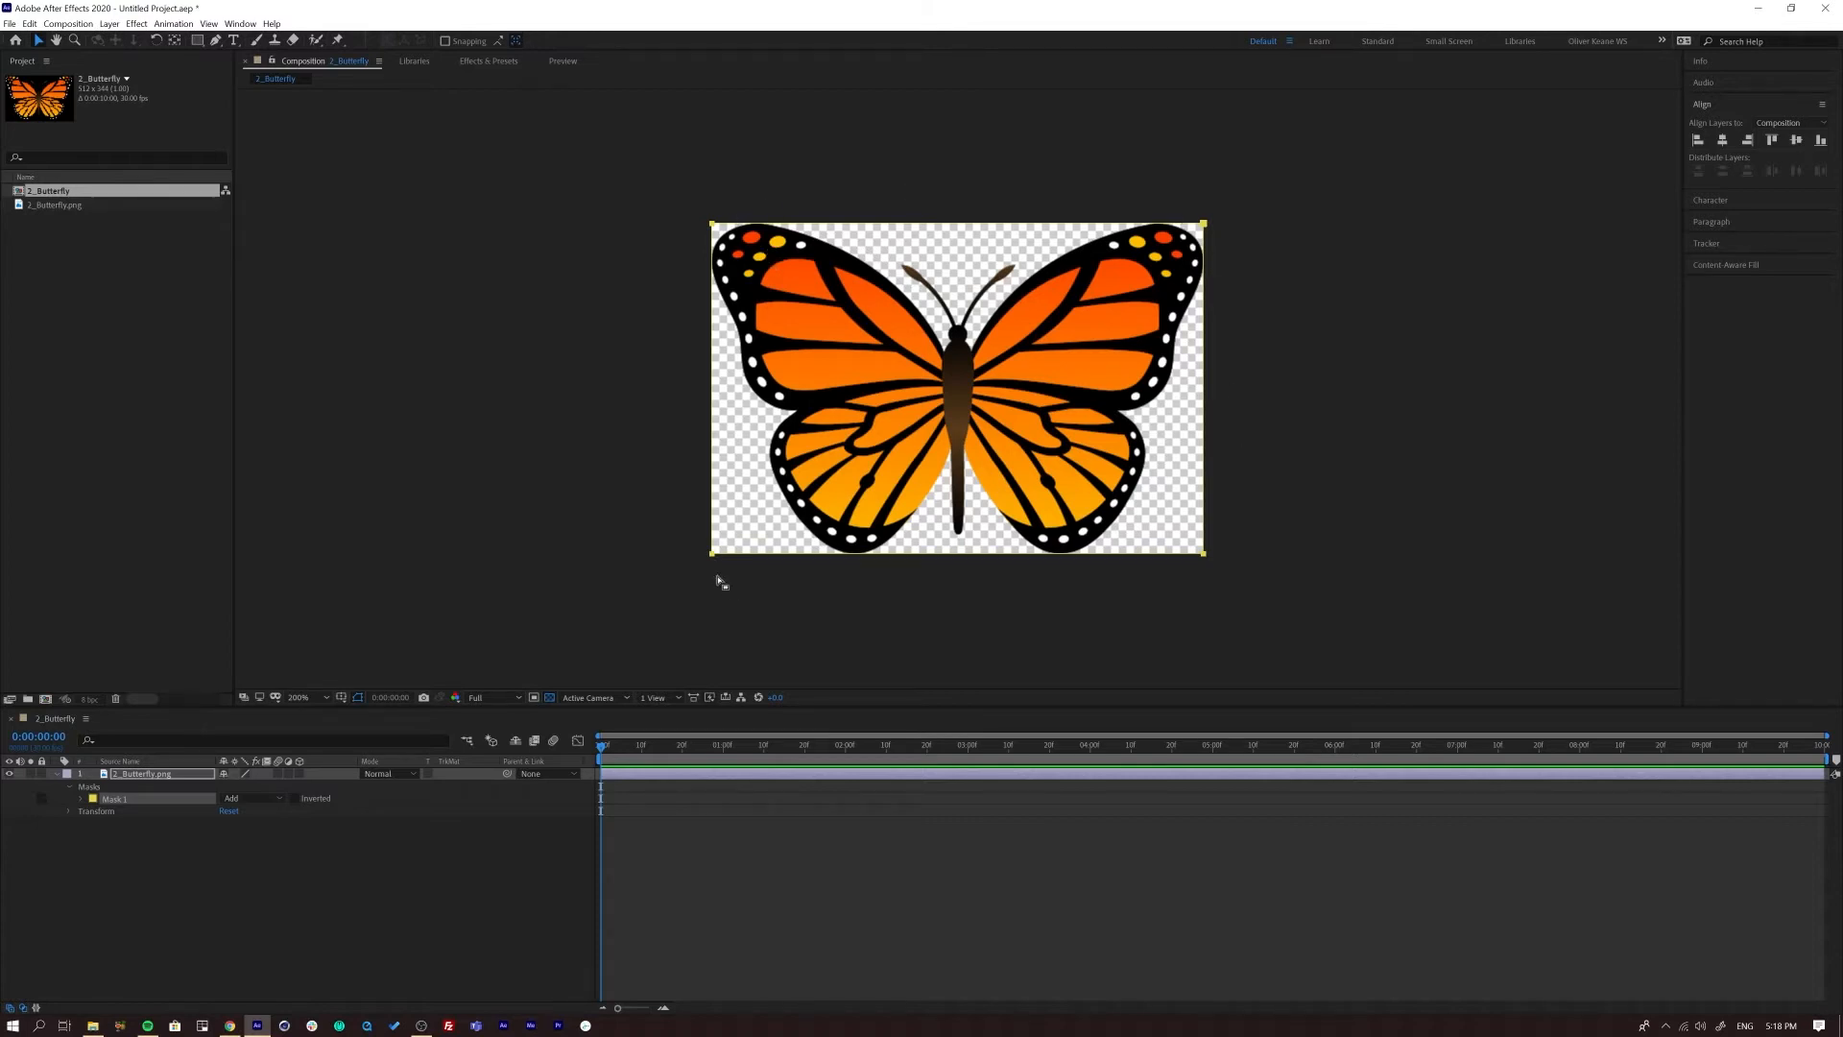
# - Change the butterfly mask's outline colour to red
pyautogui.click(92, 799)
pyautogui.moveTo(1370, 323)
pyautogui.mouseDown()
pyautogui.moveTo(1377, 308)
pyautogui.moveTo(1353, 309)
pyautogui.mouseUp()
pyautogui.click(1484, 317)
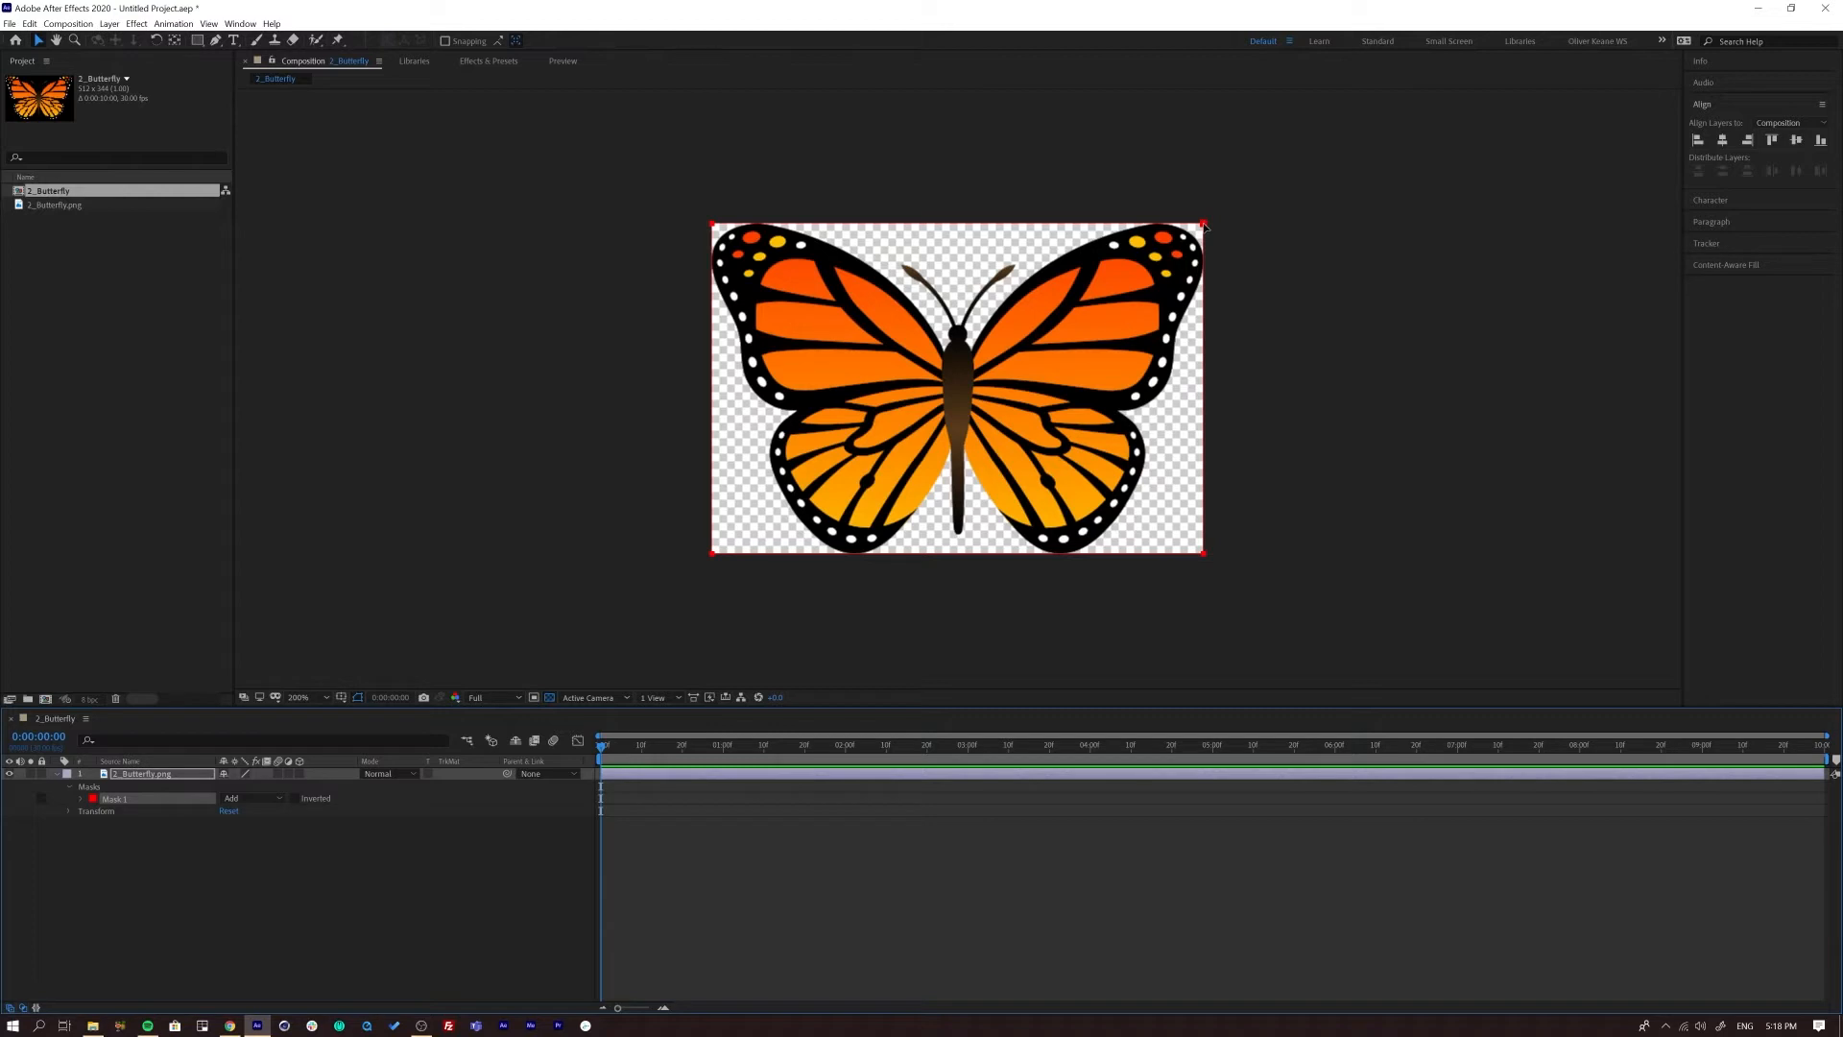
# - Try shifting the whole mask to the right over the butterfly, and undo the moves
pyautogui.click(1203, 224)
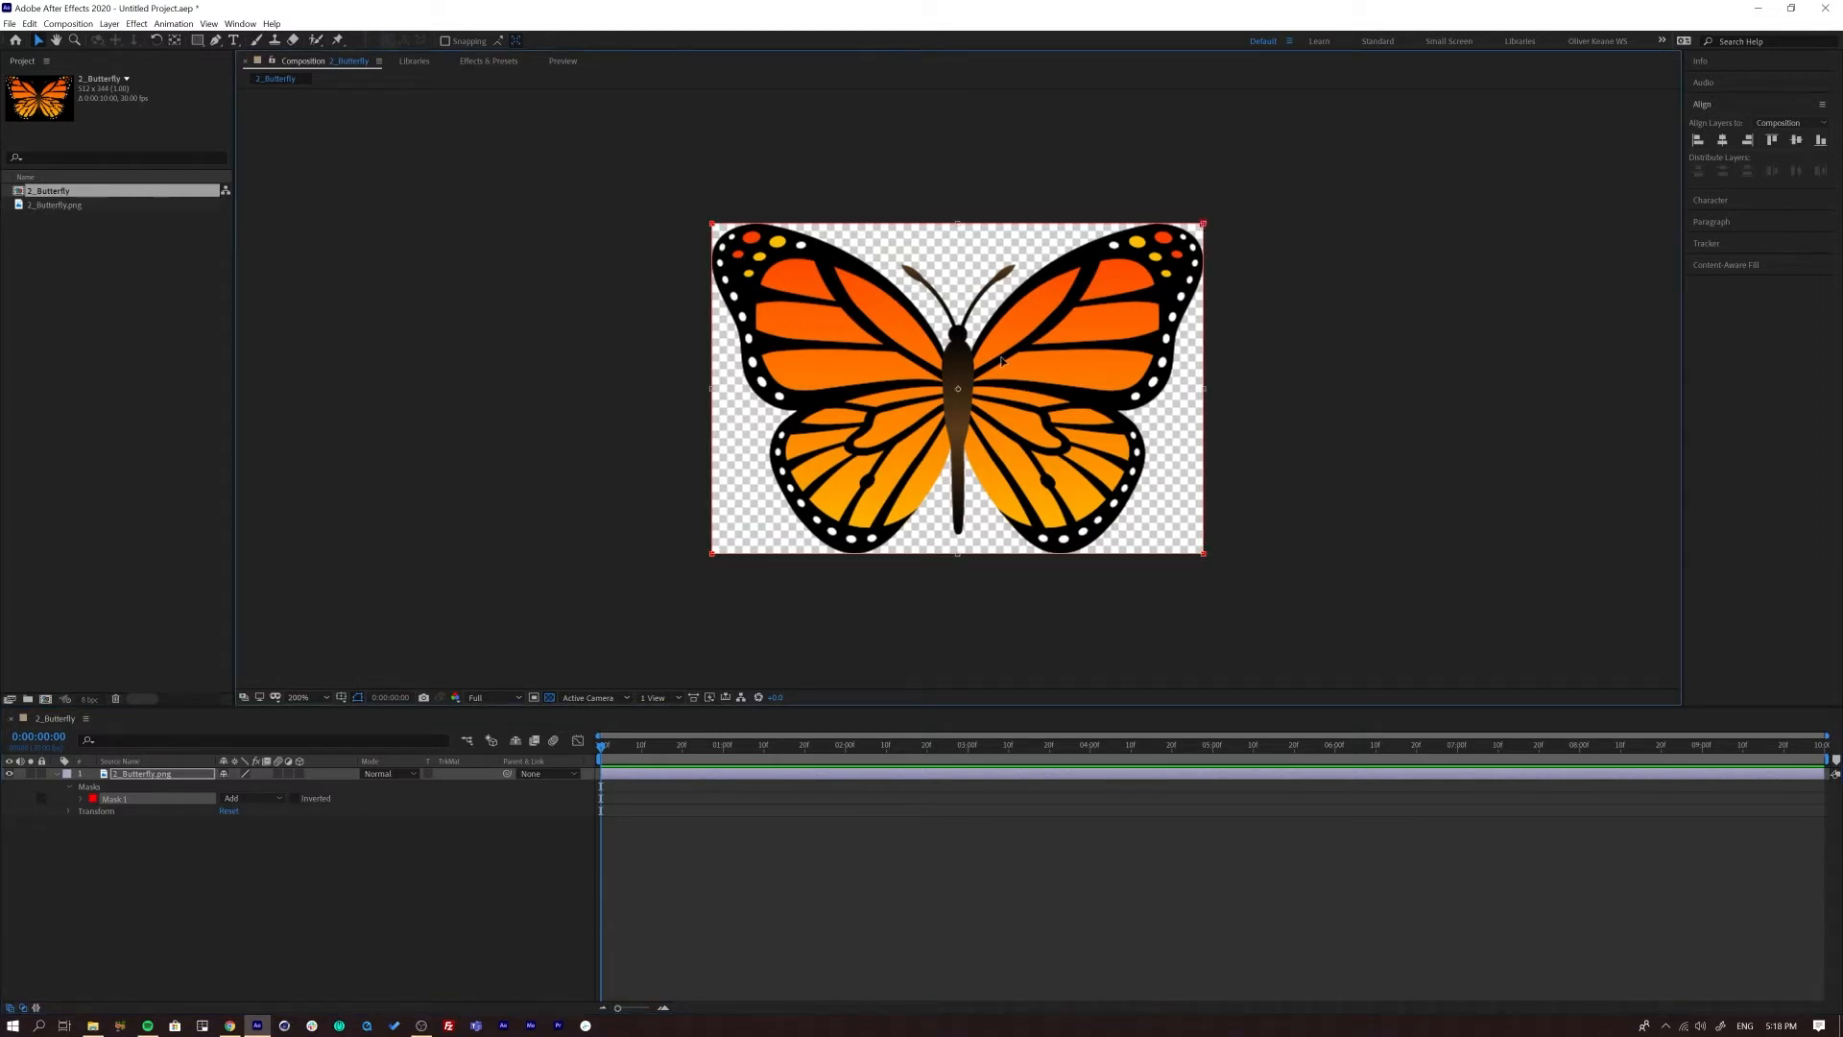
pyautogui.moveTo(961, 386); pyautogui.dragTo(1009, 380)
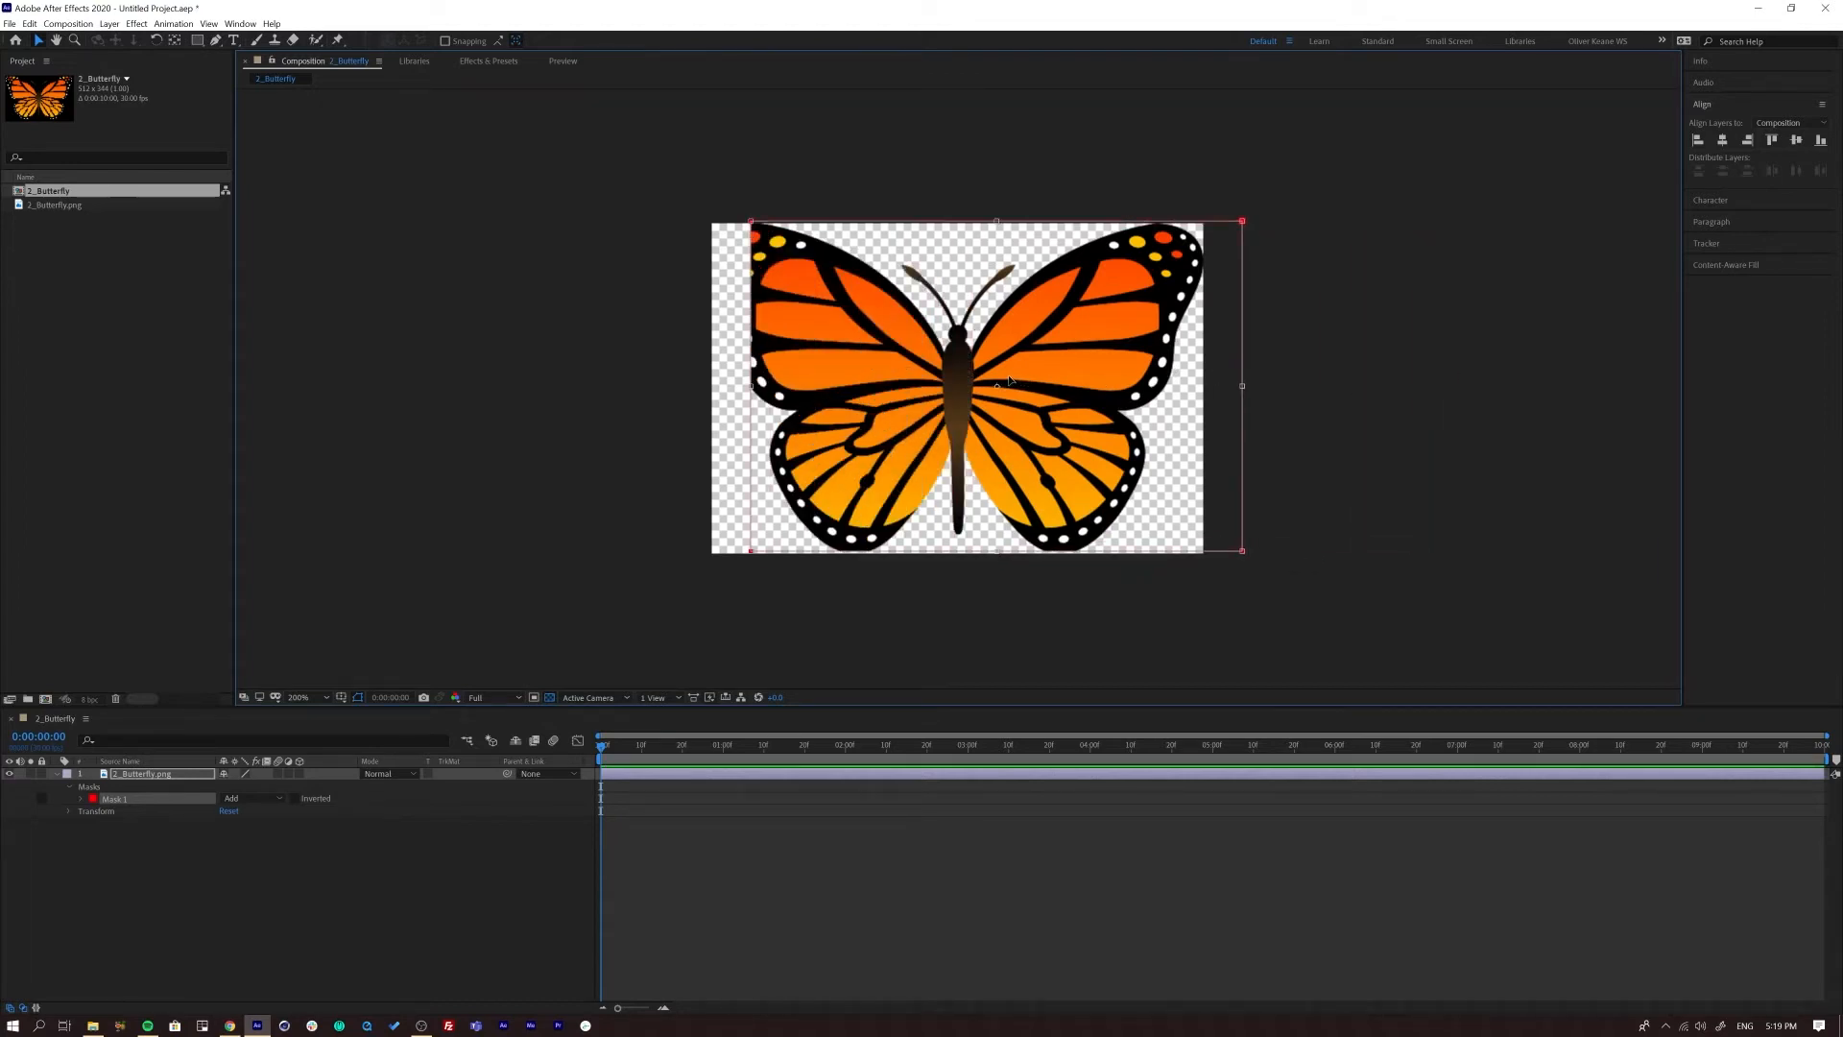
pyautogui.moveTo(1050, 387)
pyautogui.mouseDown()
pyautogui.moveTo(988, 384)
pyautogui.moveTo(1075, 371)
pyautogui.moveTo(1056, 384)
pyautogui.moveTo(1096, 399)
pyautogui.moveTo(1063, 394)
pyautogui.mouseUp()
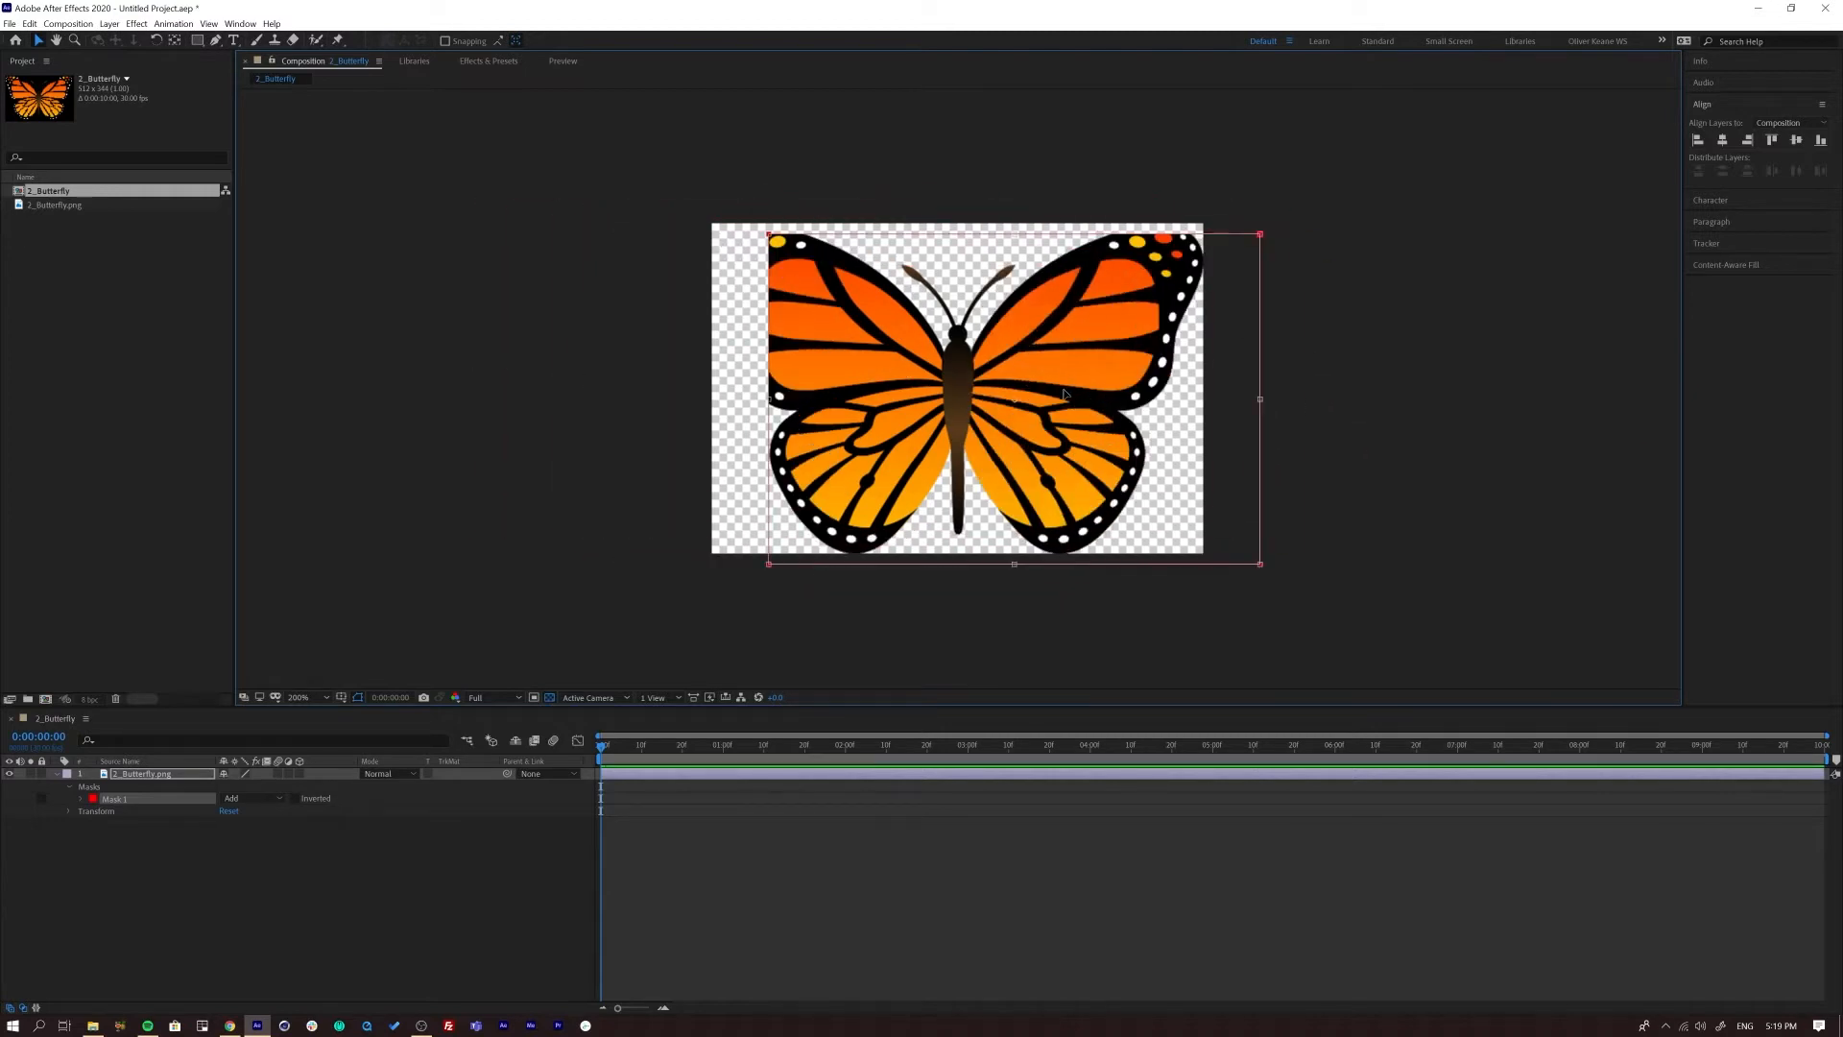
pyautogui.hotkey('ctrl', 'z')
pyautogui.hotkey('ctrl', 'z')
pyautogui.hotkey('ctrl', 'z')
pyautogui.hotkey('ctrl', 'z')
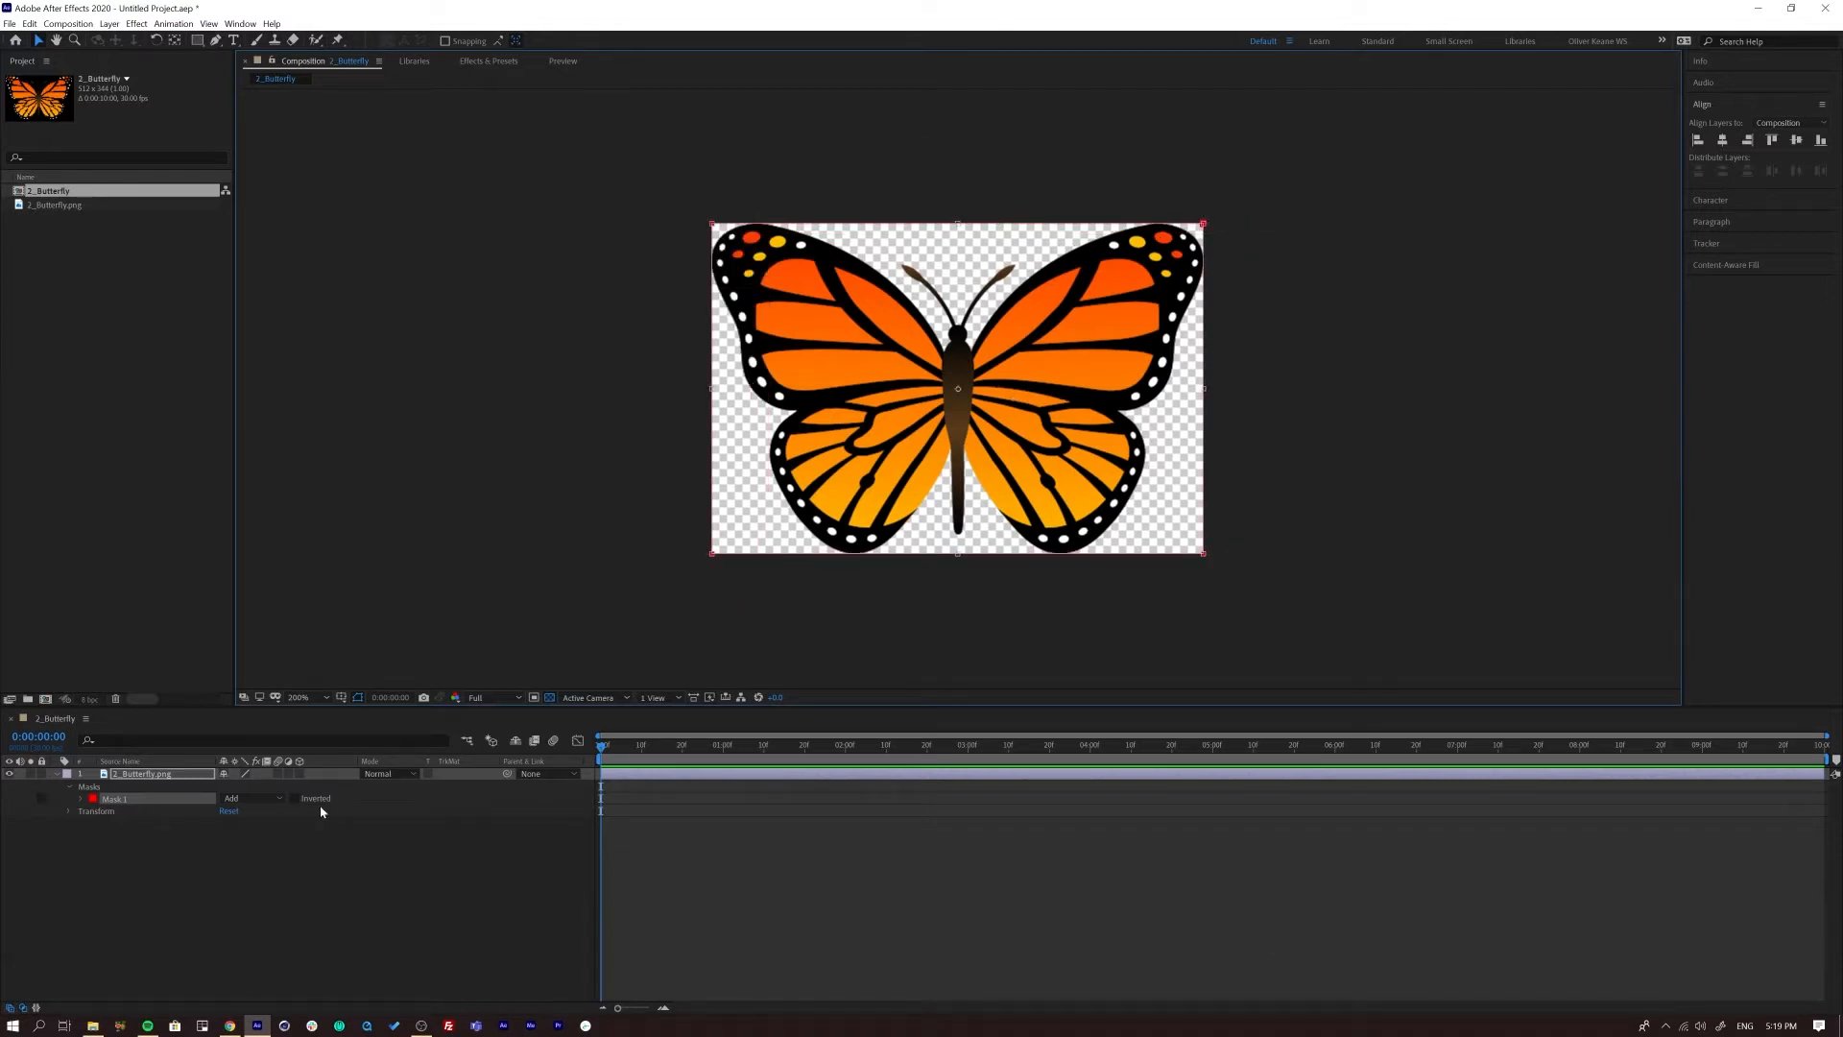
# - Try reshaping the mask by its right-hand points and by pulling its upper-right corner towards the centre, undoing each change
pyautogui.click(256, 920)
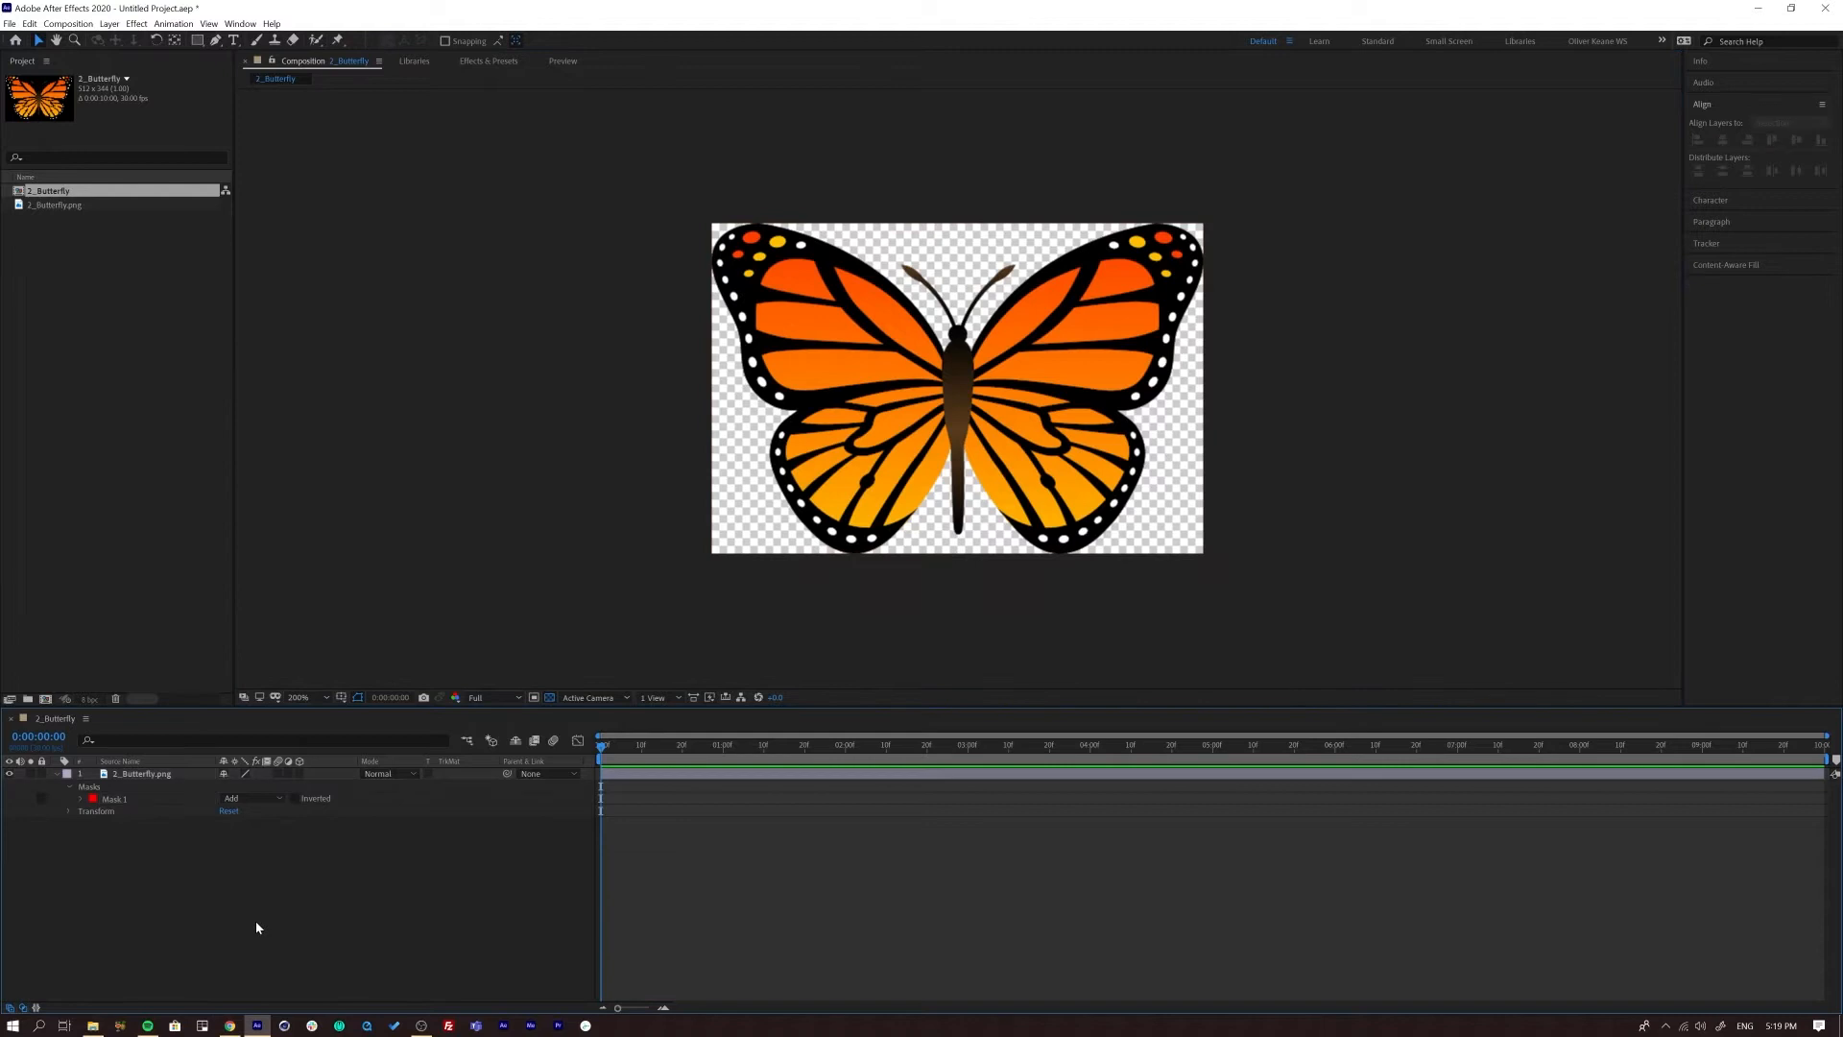
pyautogui.click(118, 801)
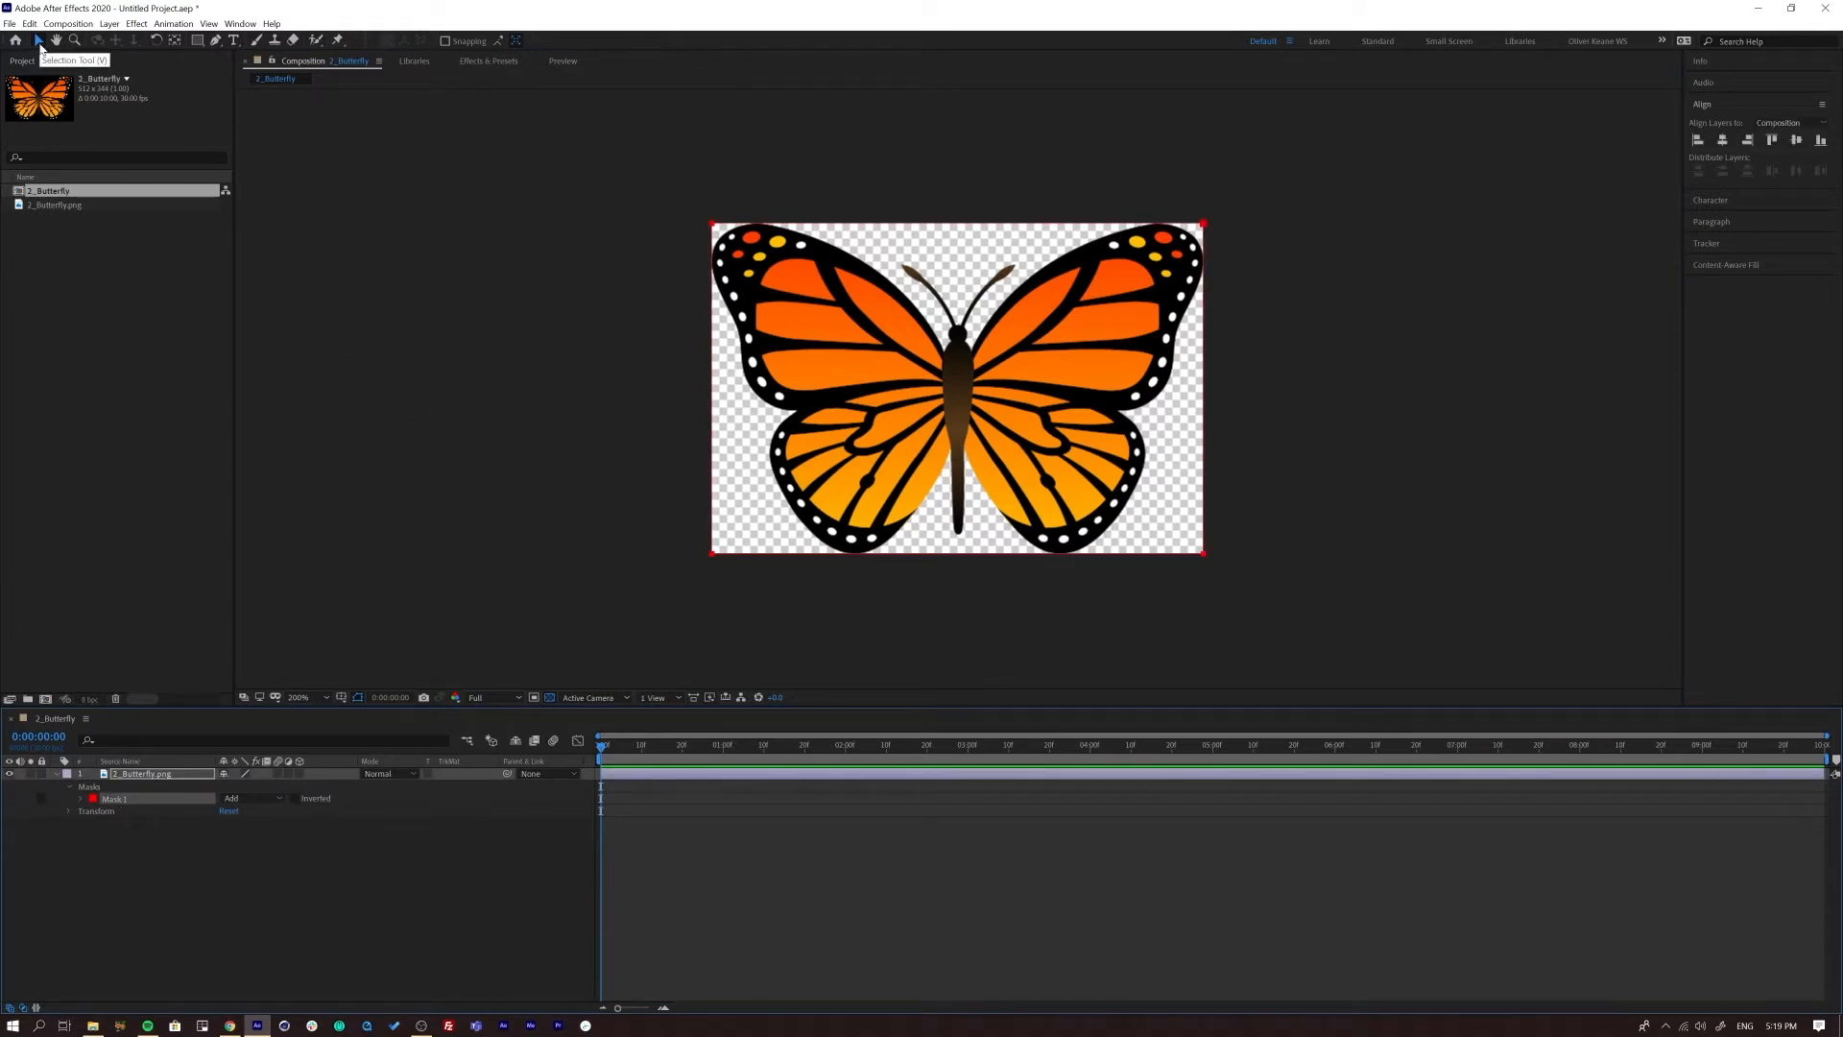
pyautogui.press('v')
pyautogui.moveTo(1287, 191); pyautogui.dragTo(1177, 660)
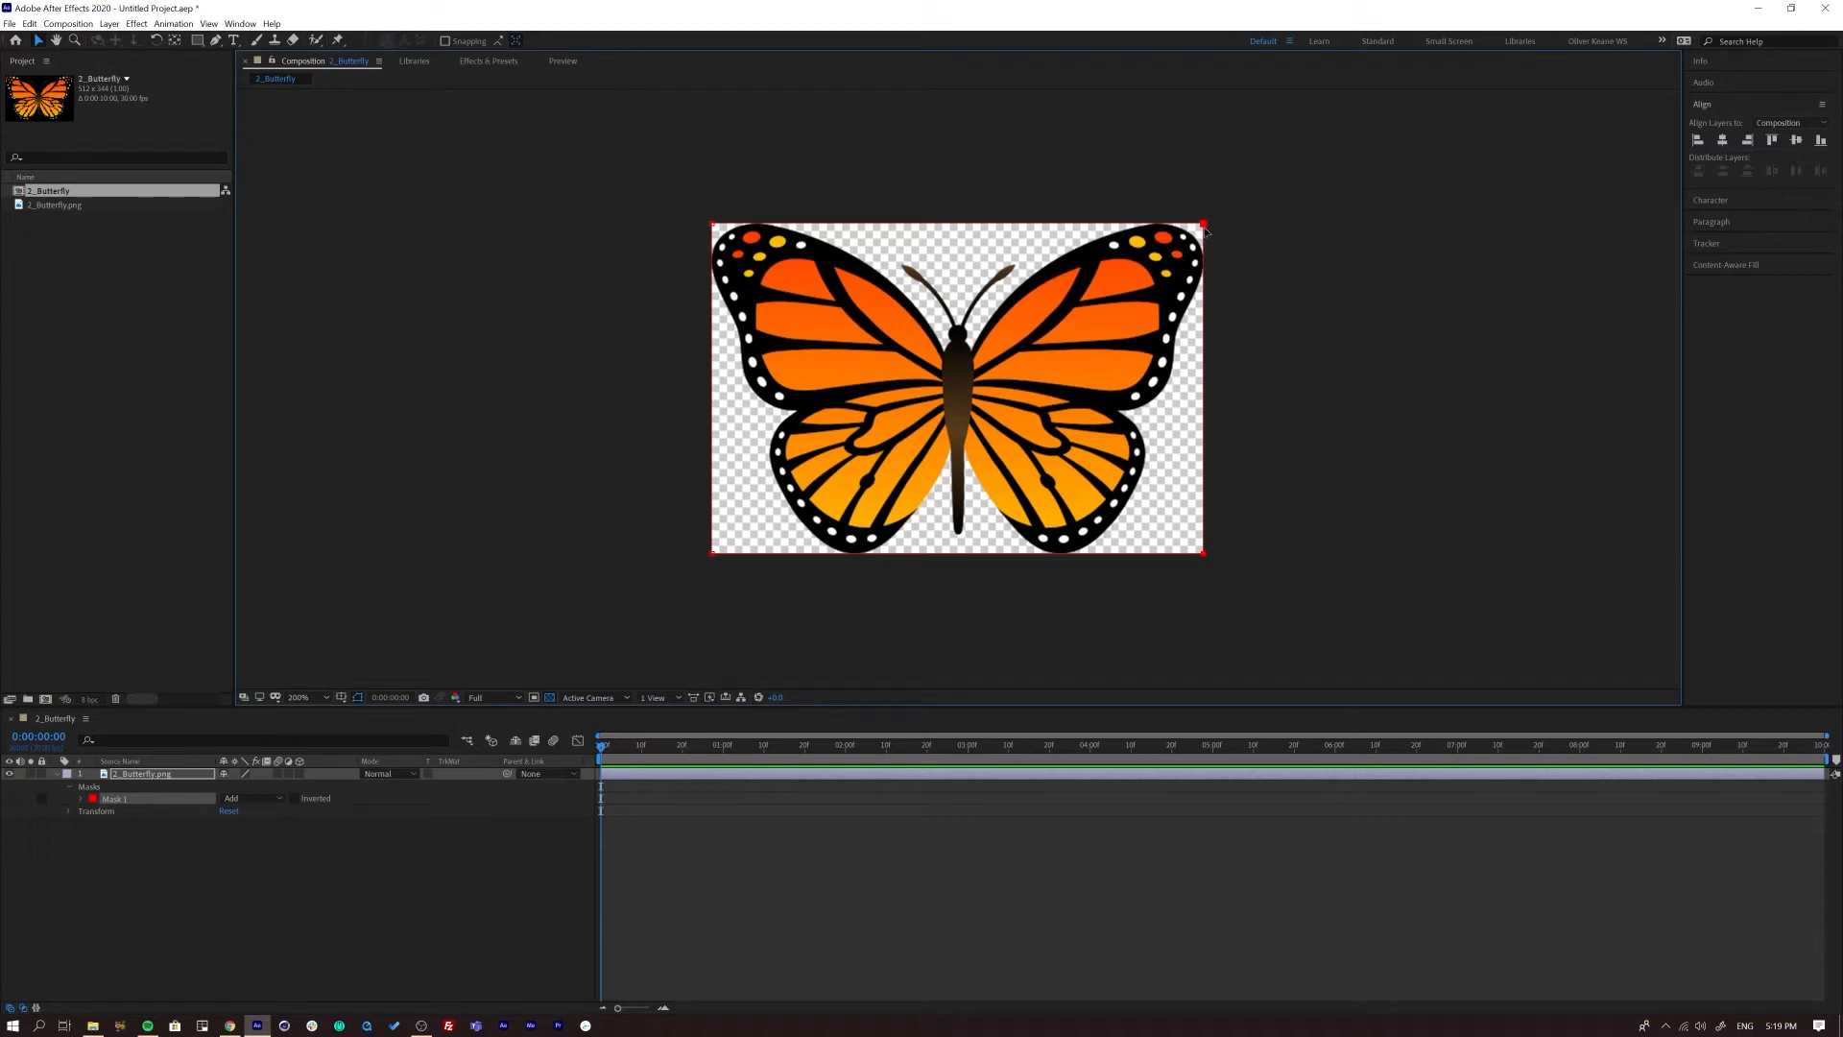
pyautogui.moveTo(1205, 223)
pyautogui.mouseDown()
pyautogui.moveTo(864, 225)
pyautogui.moveTo(1223, 235)
pyautogui.moveTo(806, 225)
pyautogui.moveTo(758, 182)
pyautogui.moveTo(1234, 210)
pyautogui.moveTo(905, 224)
pyautogui.moveTo(759, 222)
pyautogui.moveTo(1256, 183)
pyautogui.moveTo(1205, 451)
pyautogui.moveTo(1206, 207)
pyautogui.mouseUp()
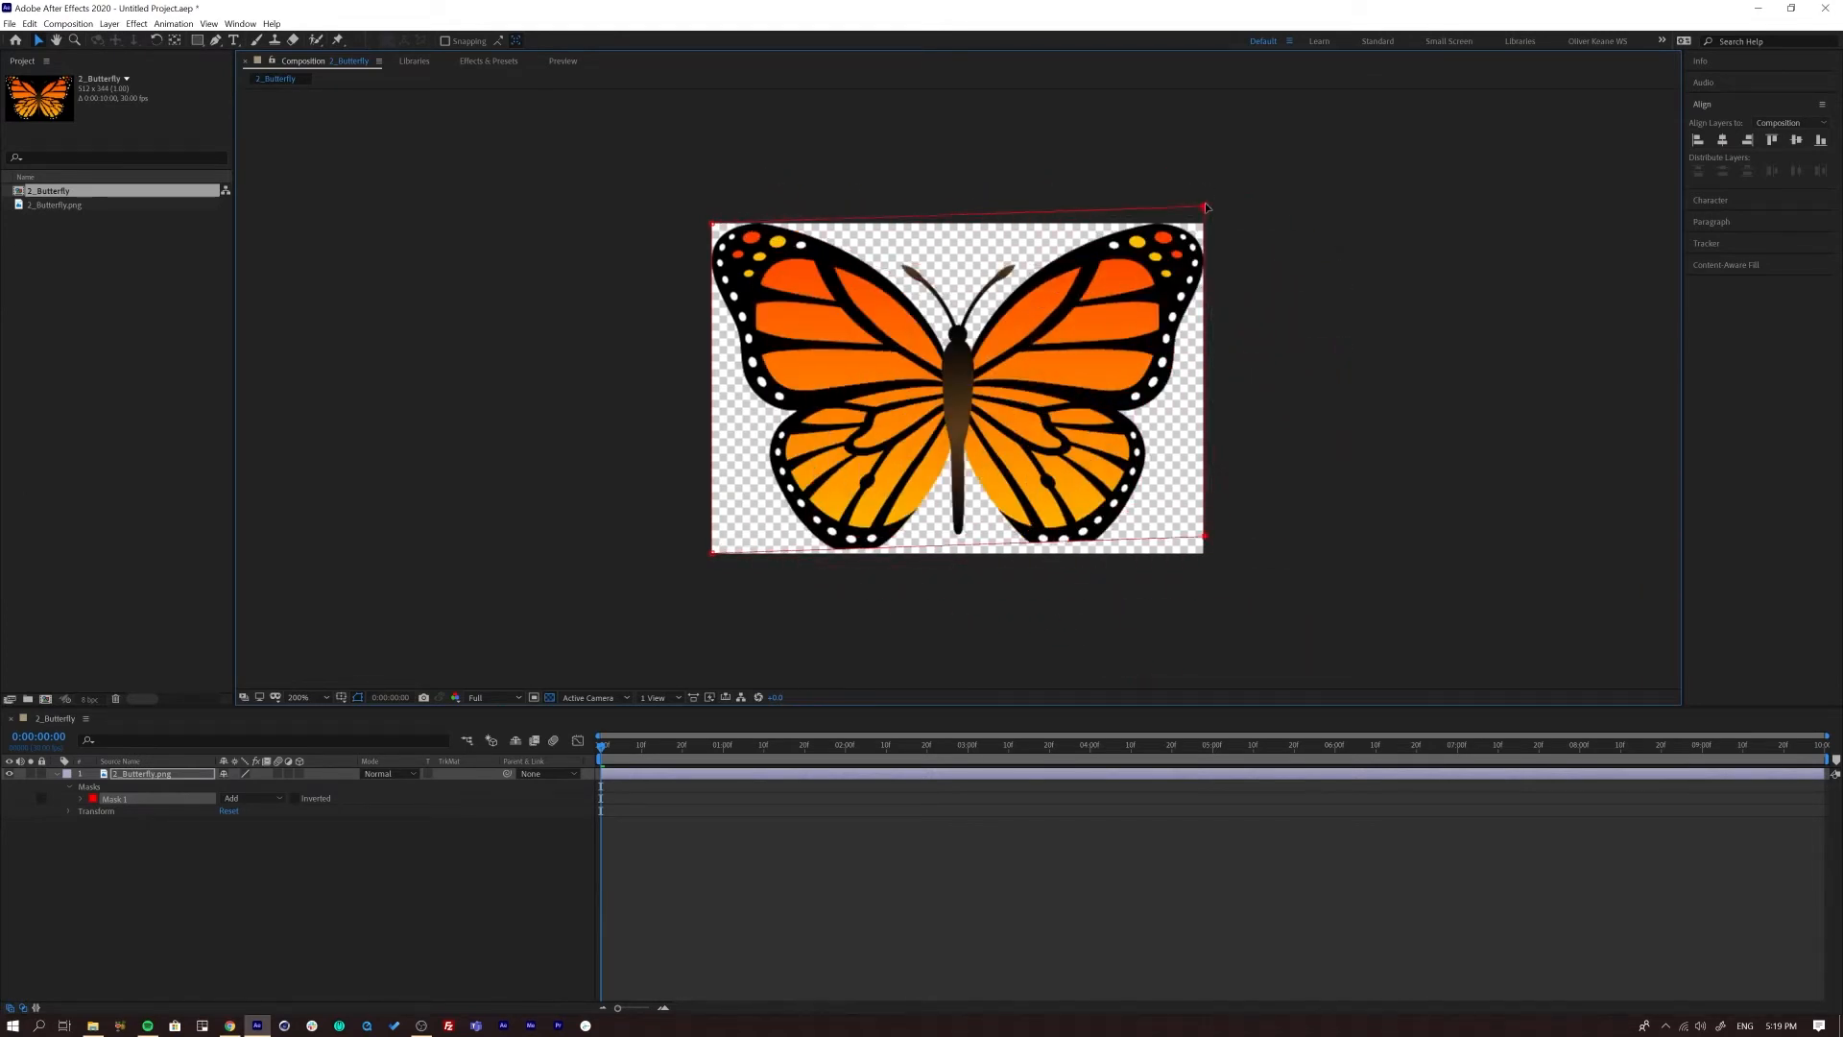
pyautogui.hotkey('ctrl', 'z')
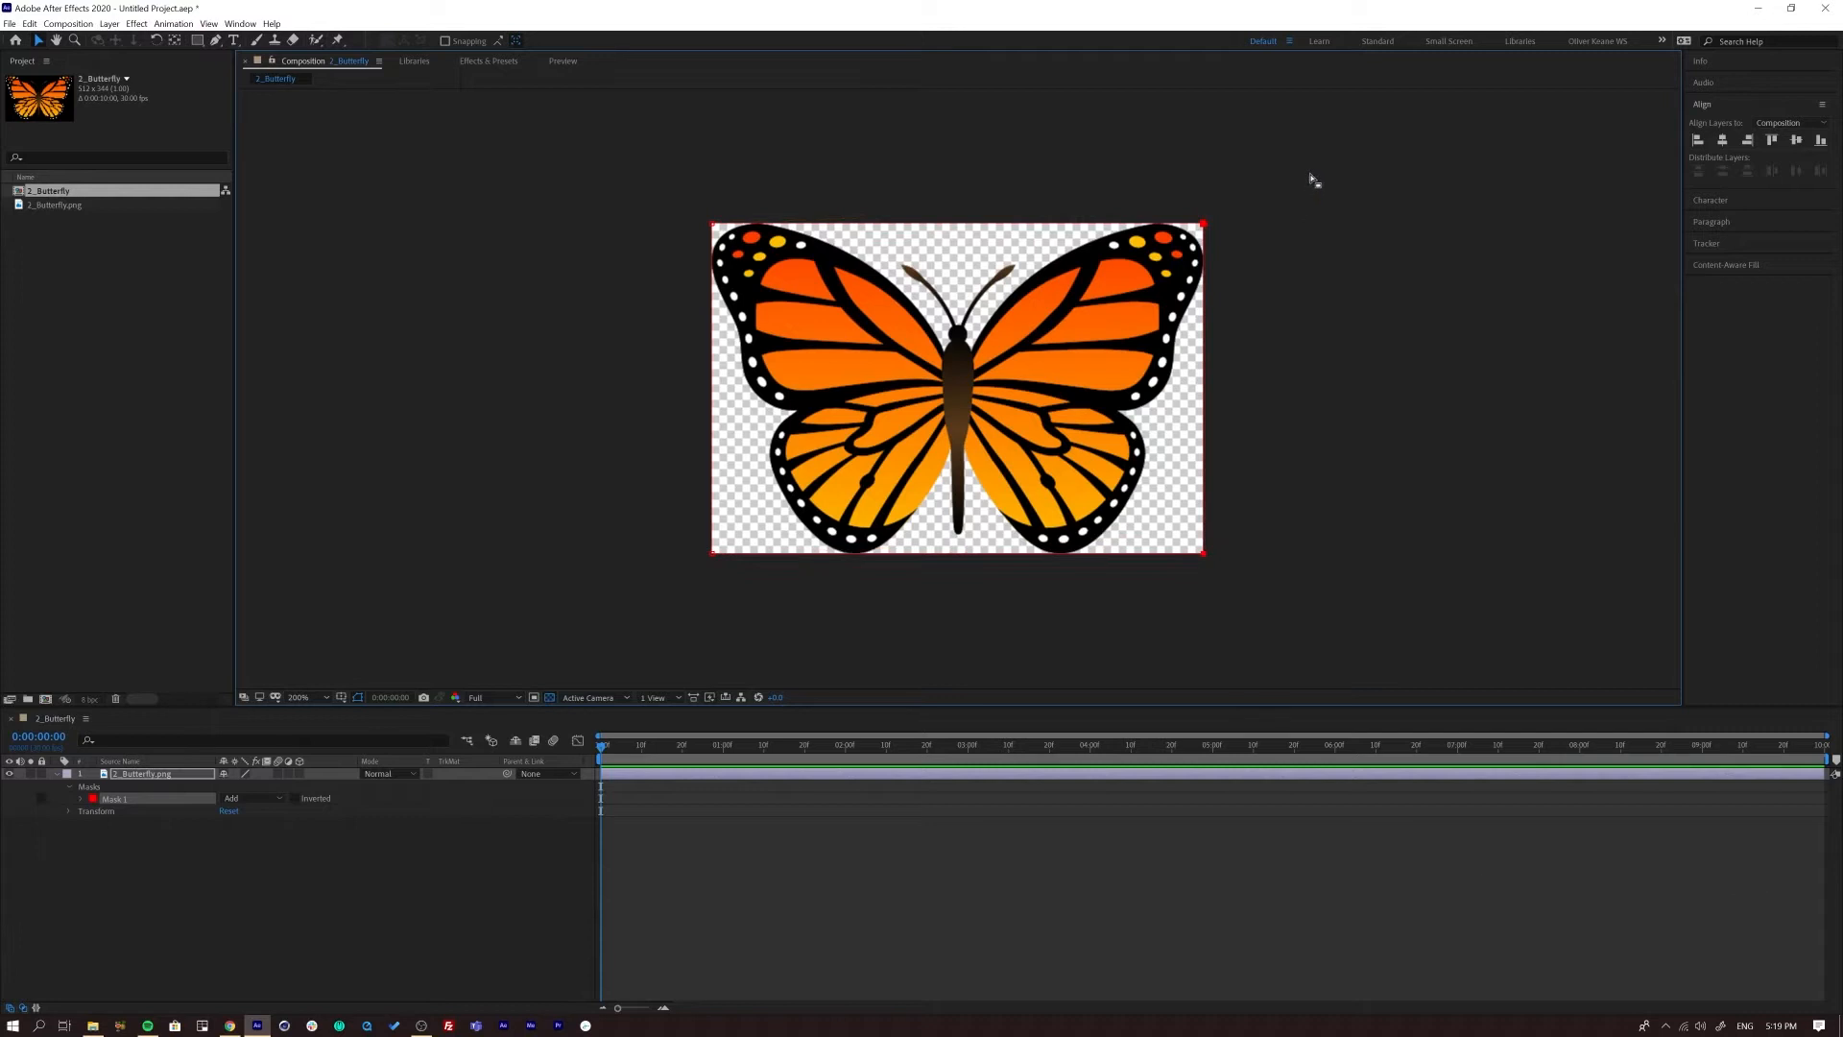
pyautogui.moveTo(1205, 225); pyautogui.dragTo(917, 420)
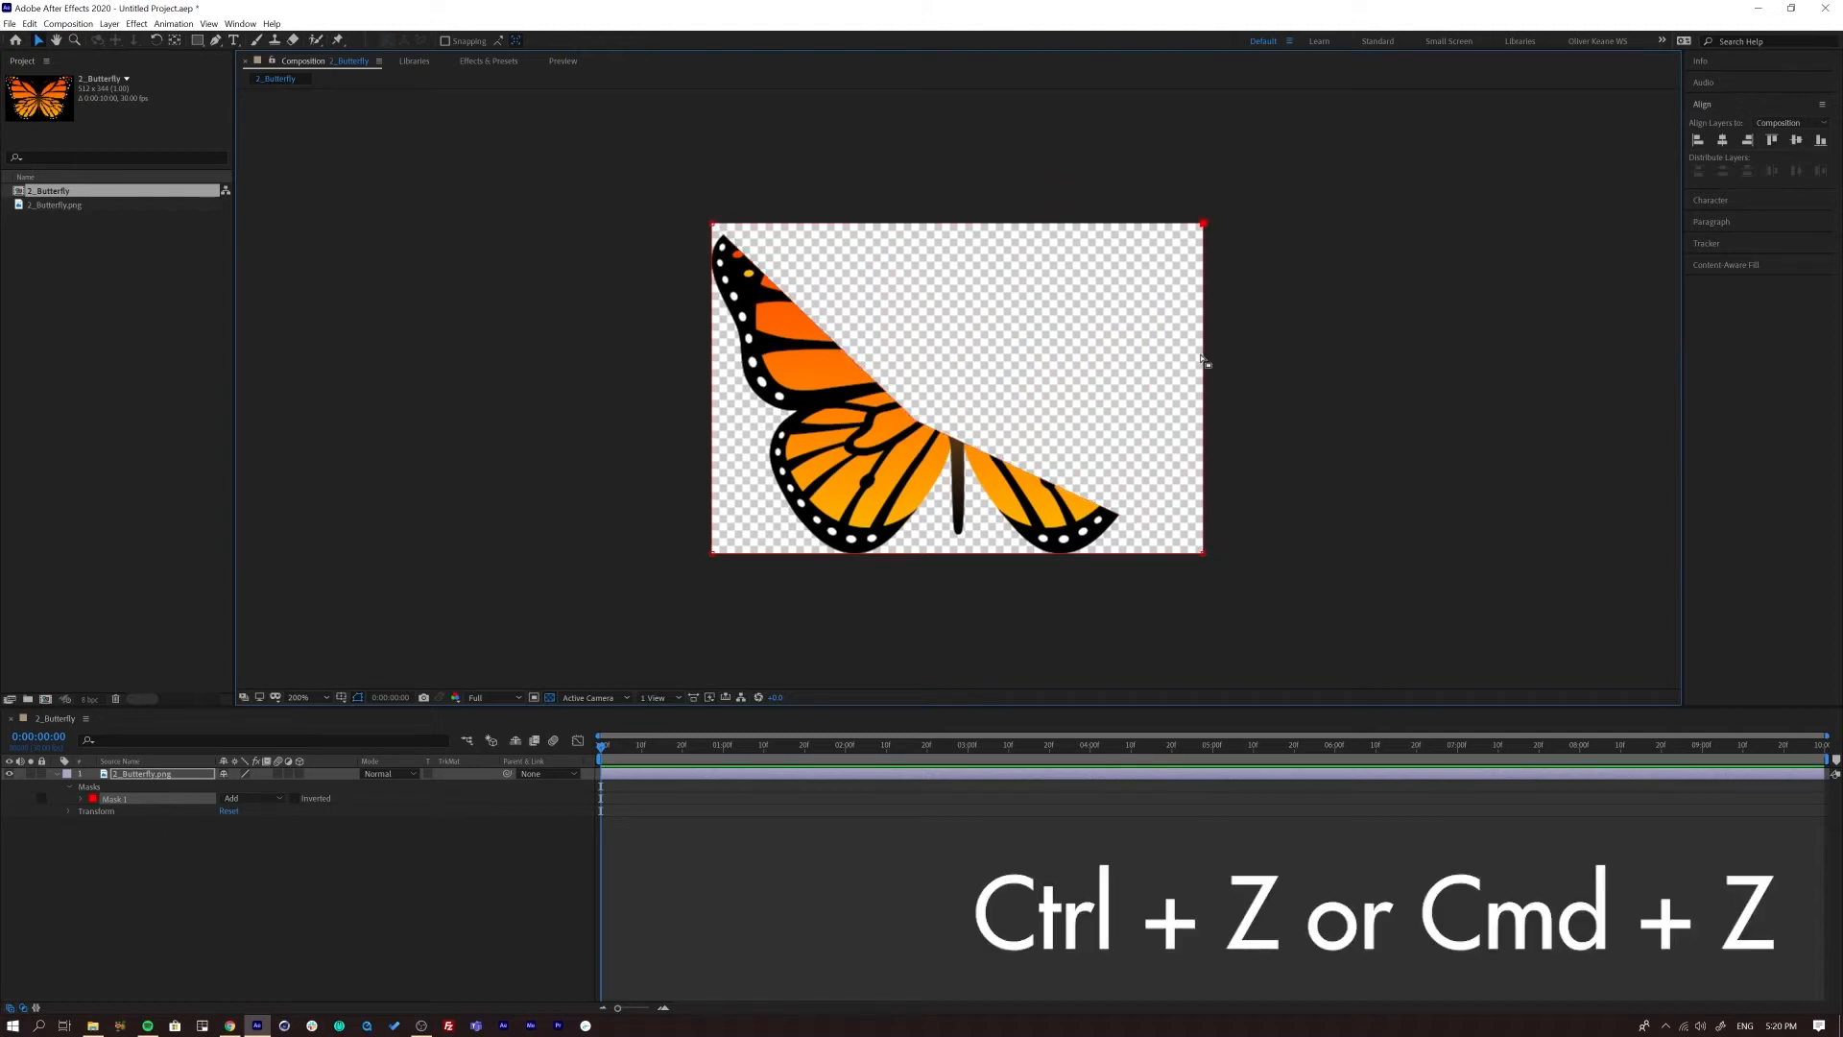
pyautogui.hotkey('ctrl', 'z')
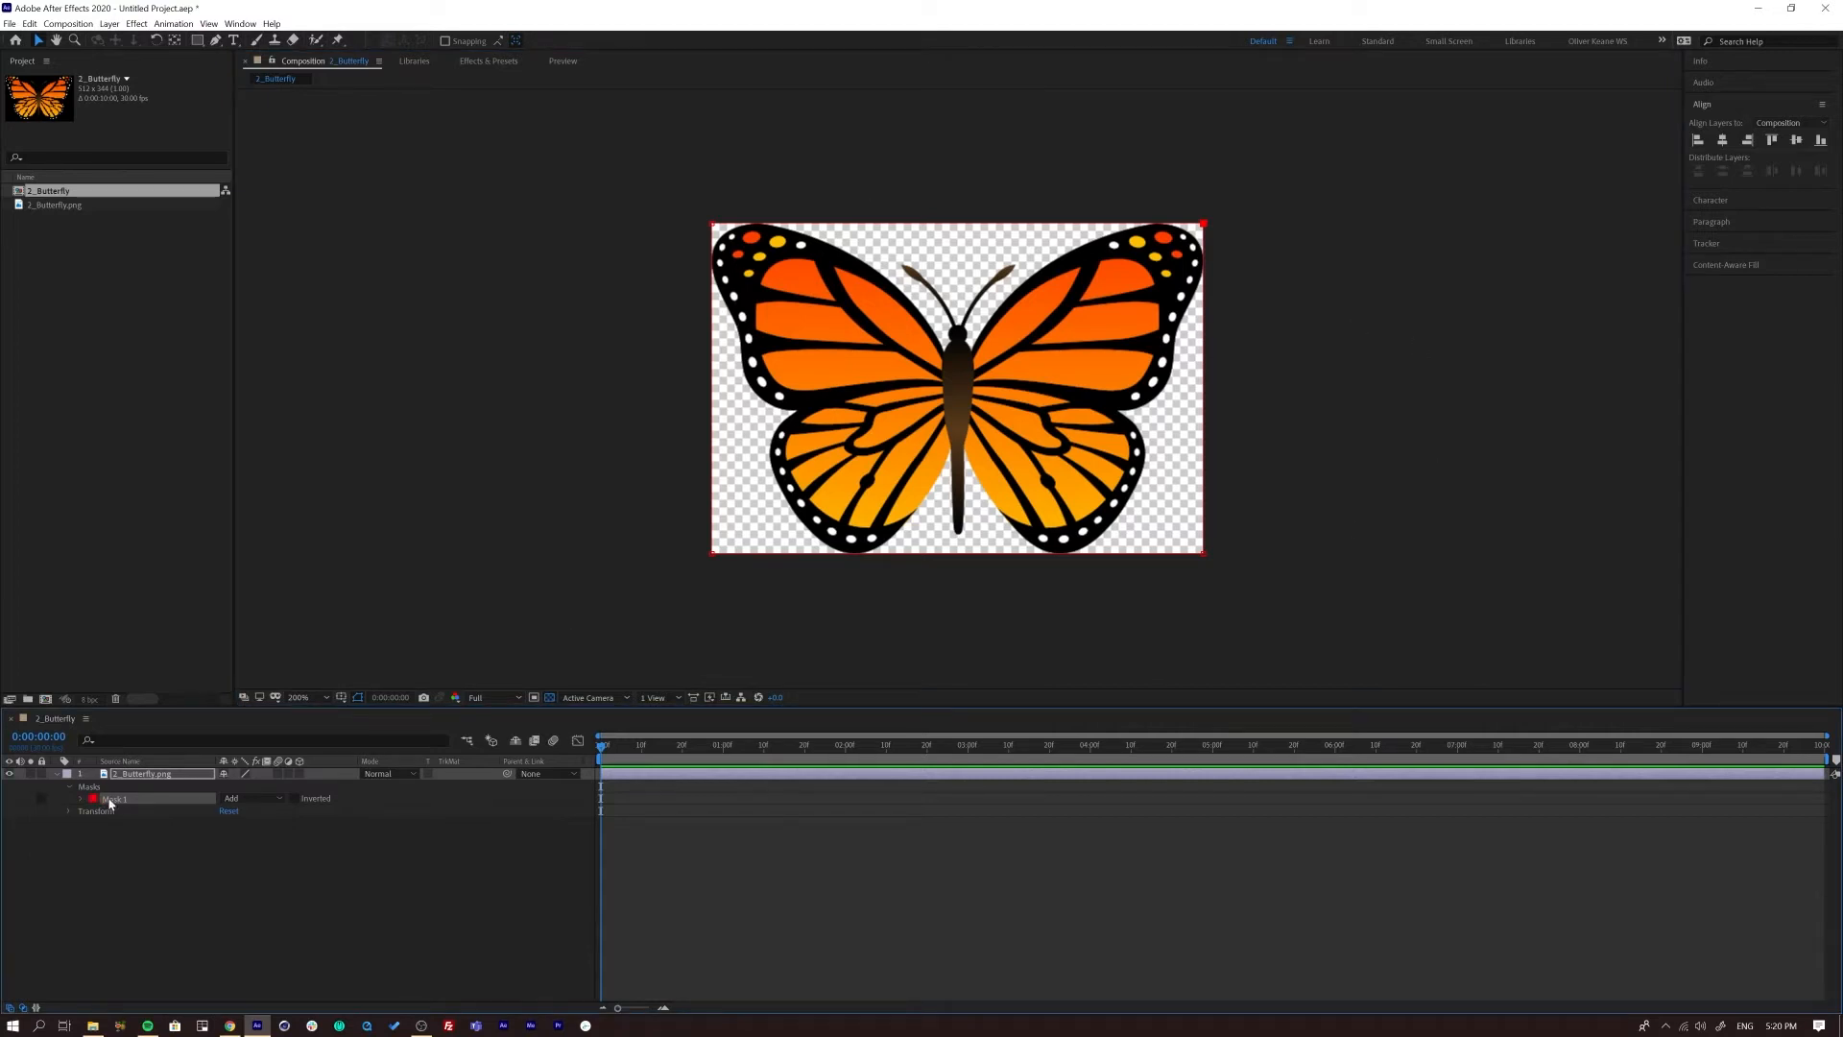
# - Delete the full-layer mask from the butterfly layer
pyautogui.click(98, 789)
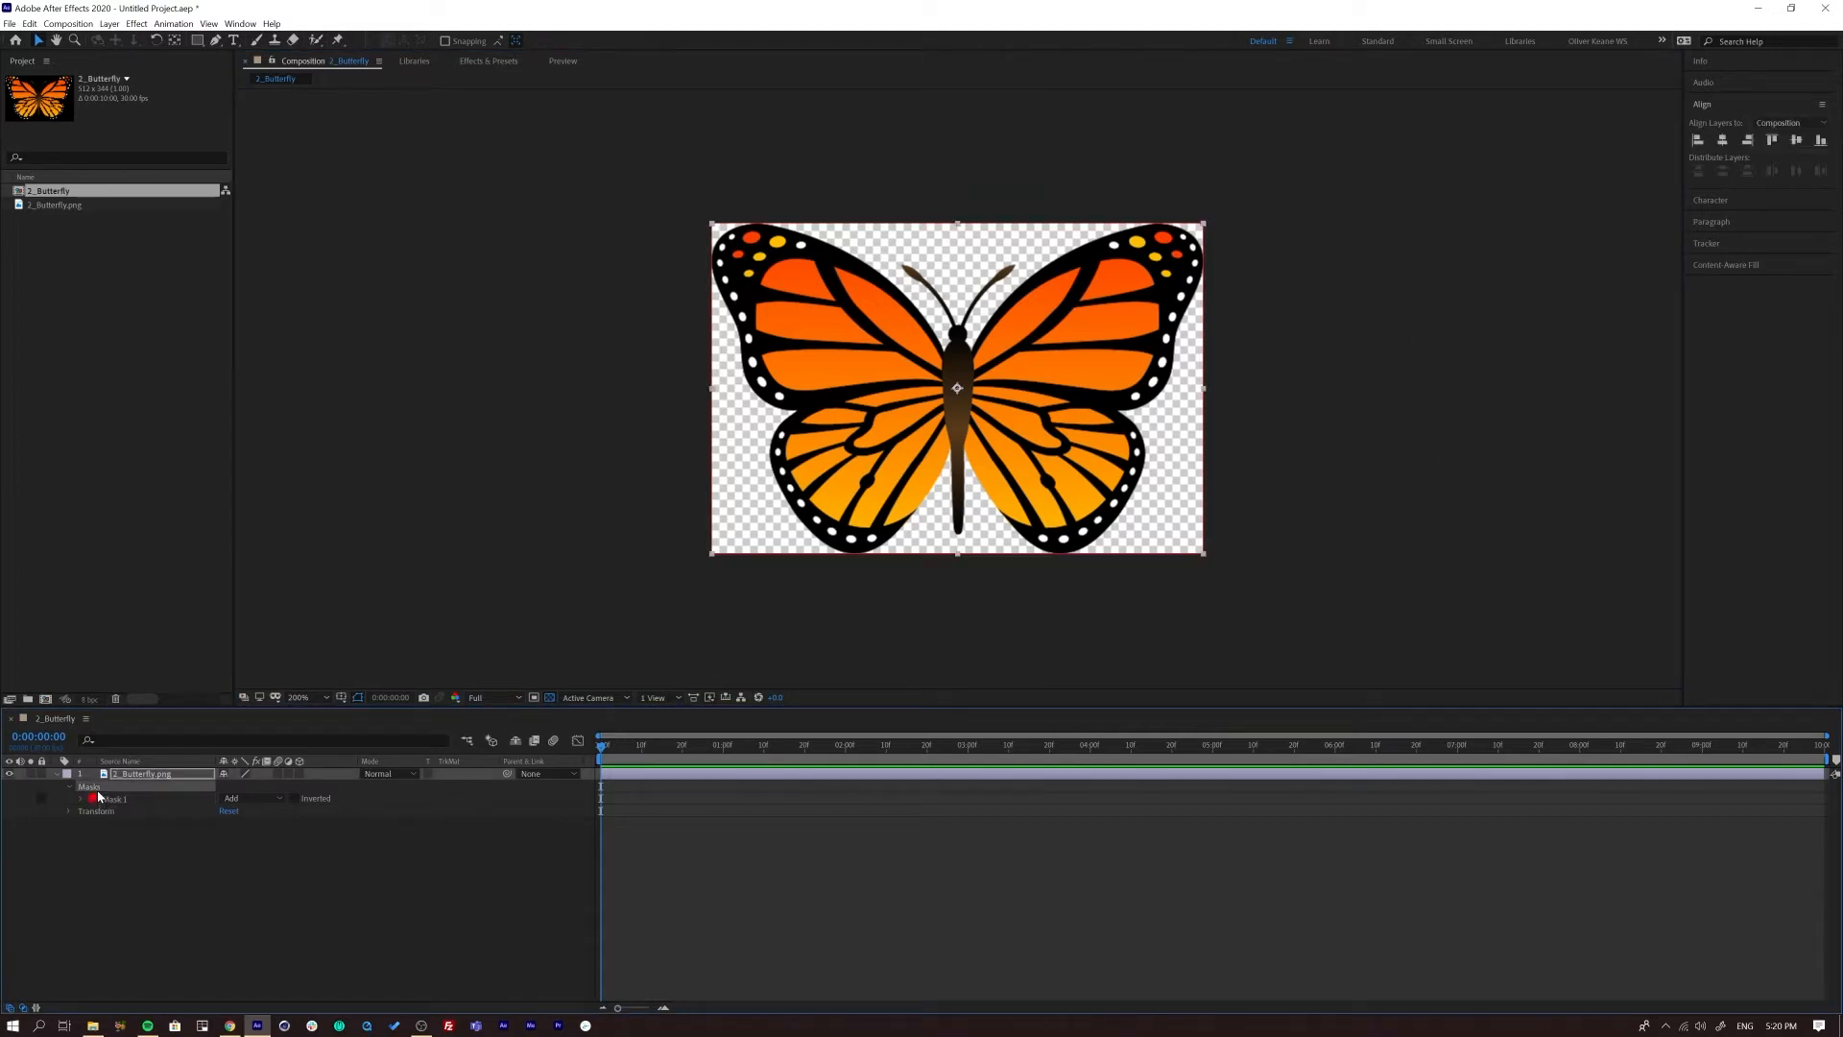
pyautogui.press('BackSpace')
pyautogui.click(152, 848)
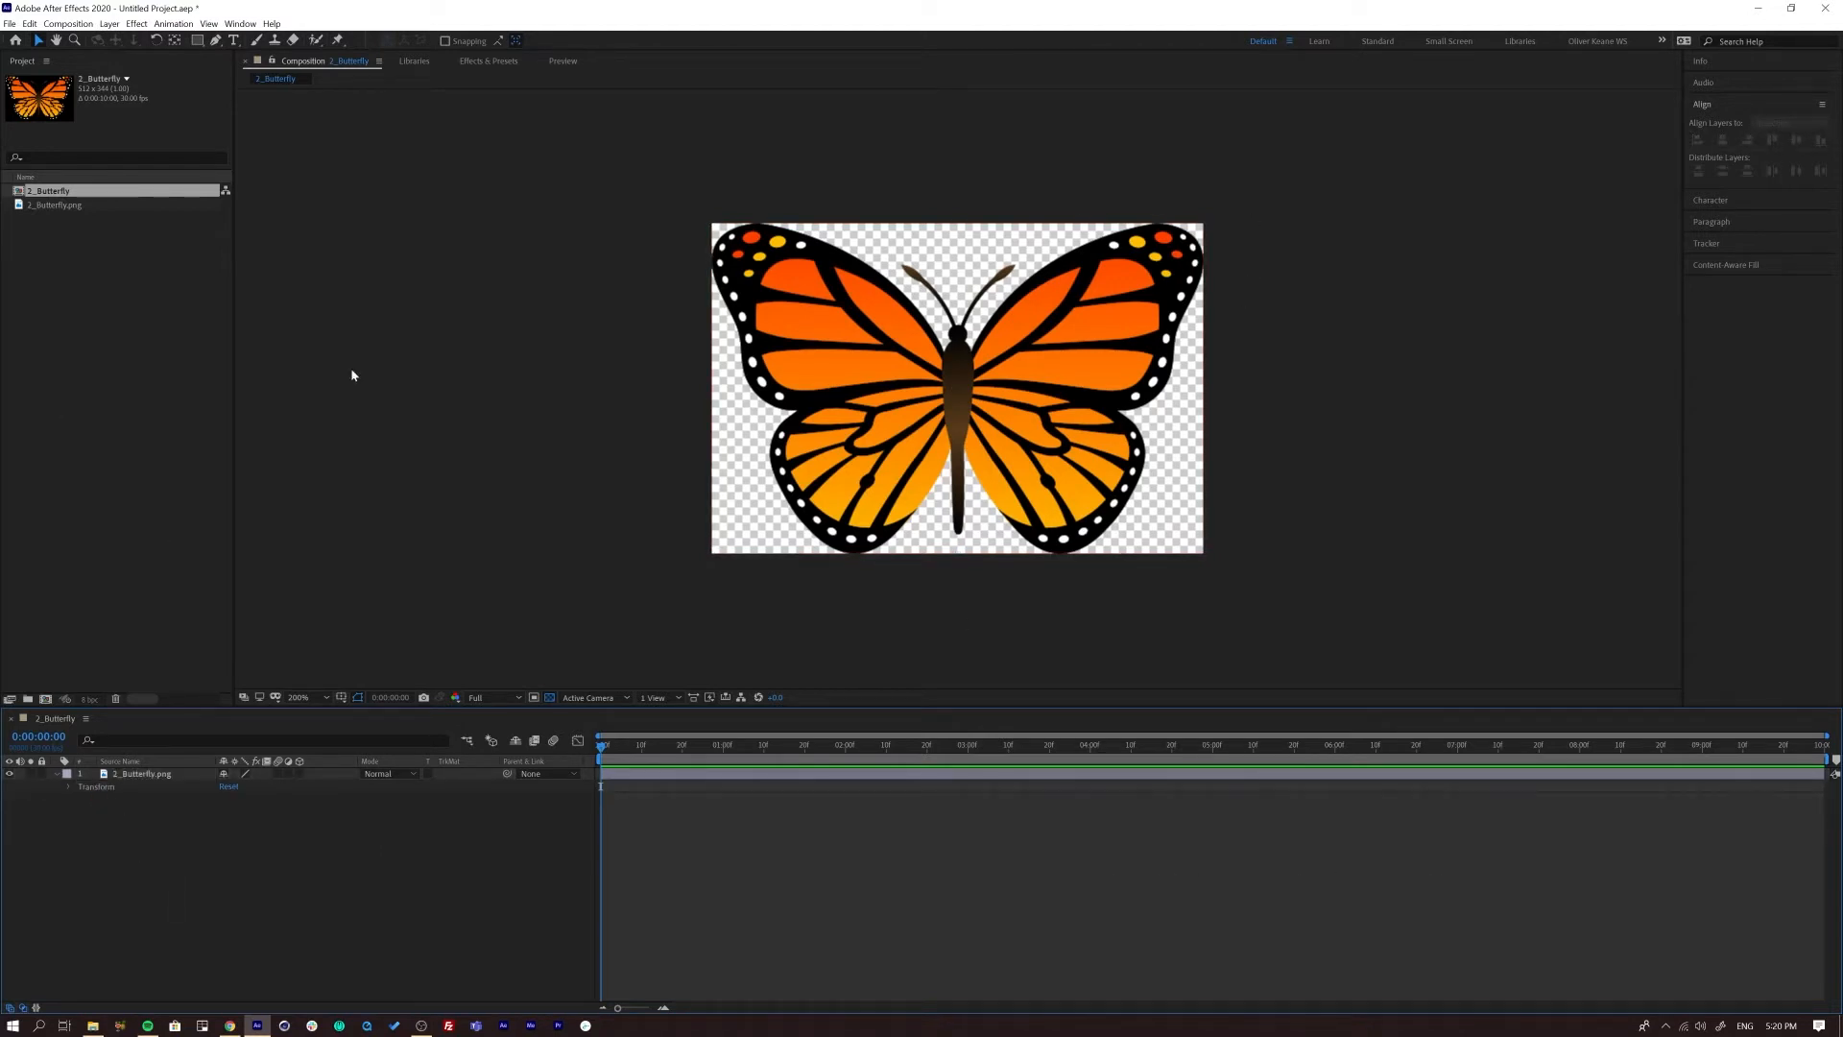
# - Draw a rectangular mask on the butterfly layer around its right half, starting at the body's centre line
pyautogui.click(142, 775)
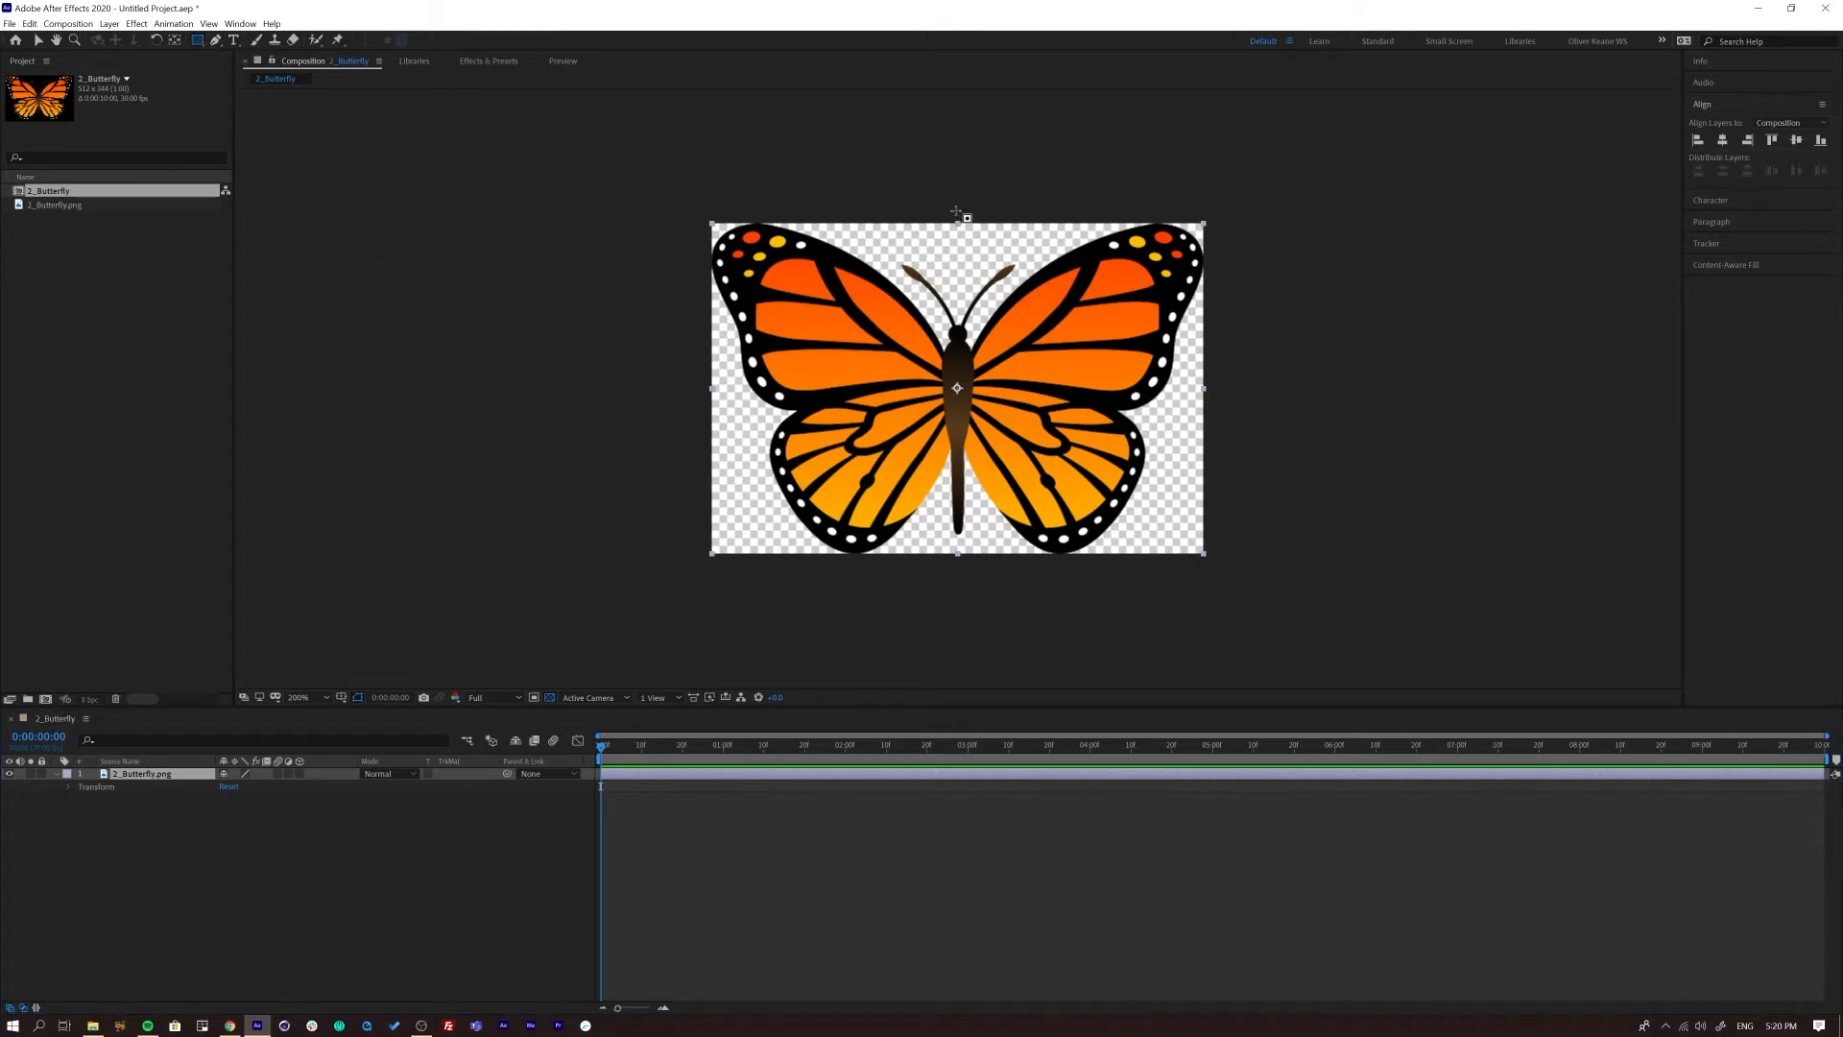
pyautogui.moveTo(957, 211); pyautogui.dragTo(970, 213)
pyautogui.moveTo(994, 293); pyautogui.dragTo(1242, 585)
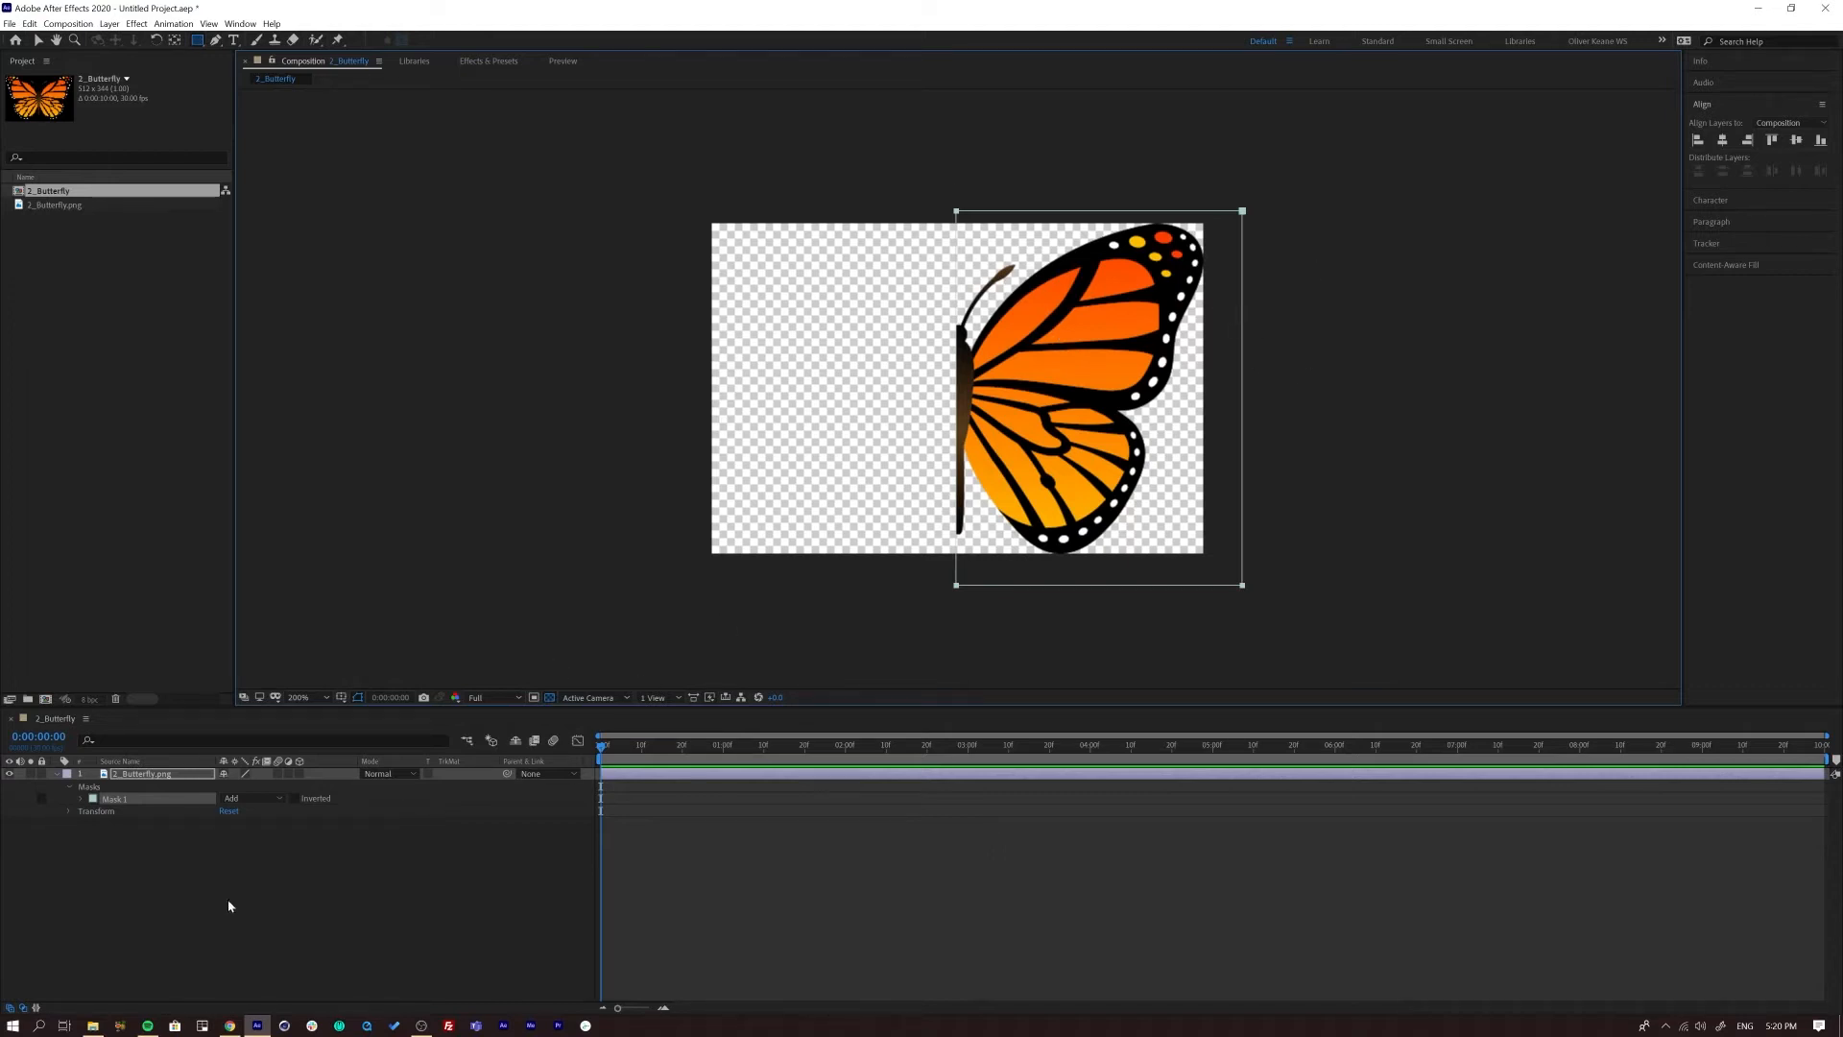
# - Expand the new mask's properties and set a Mask Path keyframe at 0:00:00:00
pyautogui.click(82, 800)
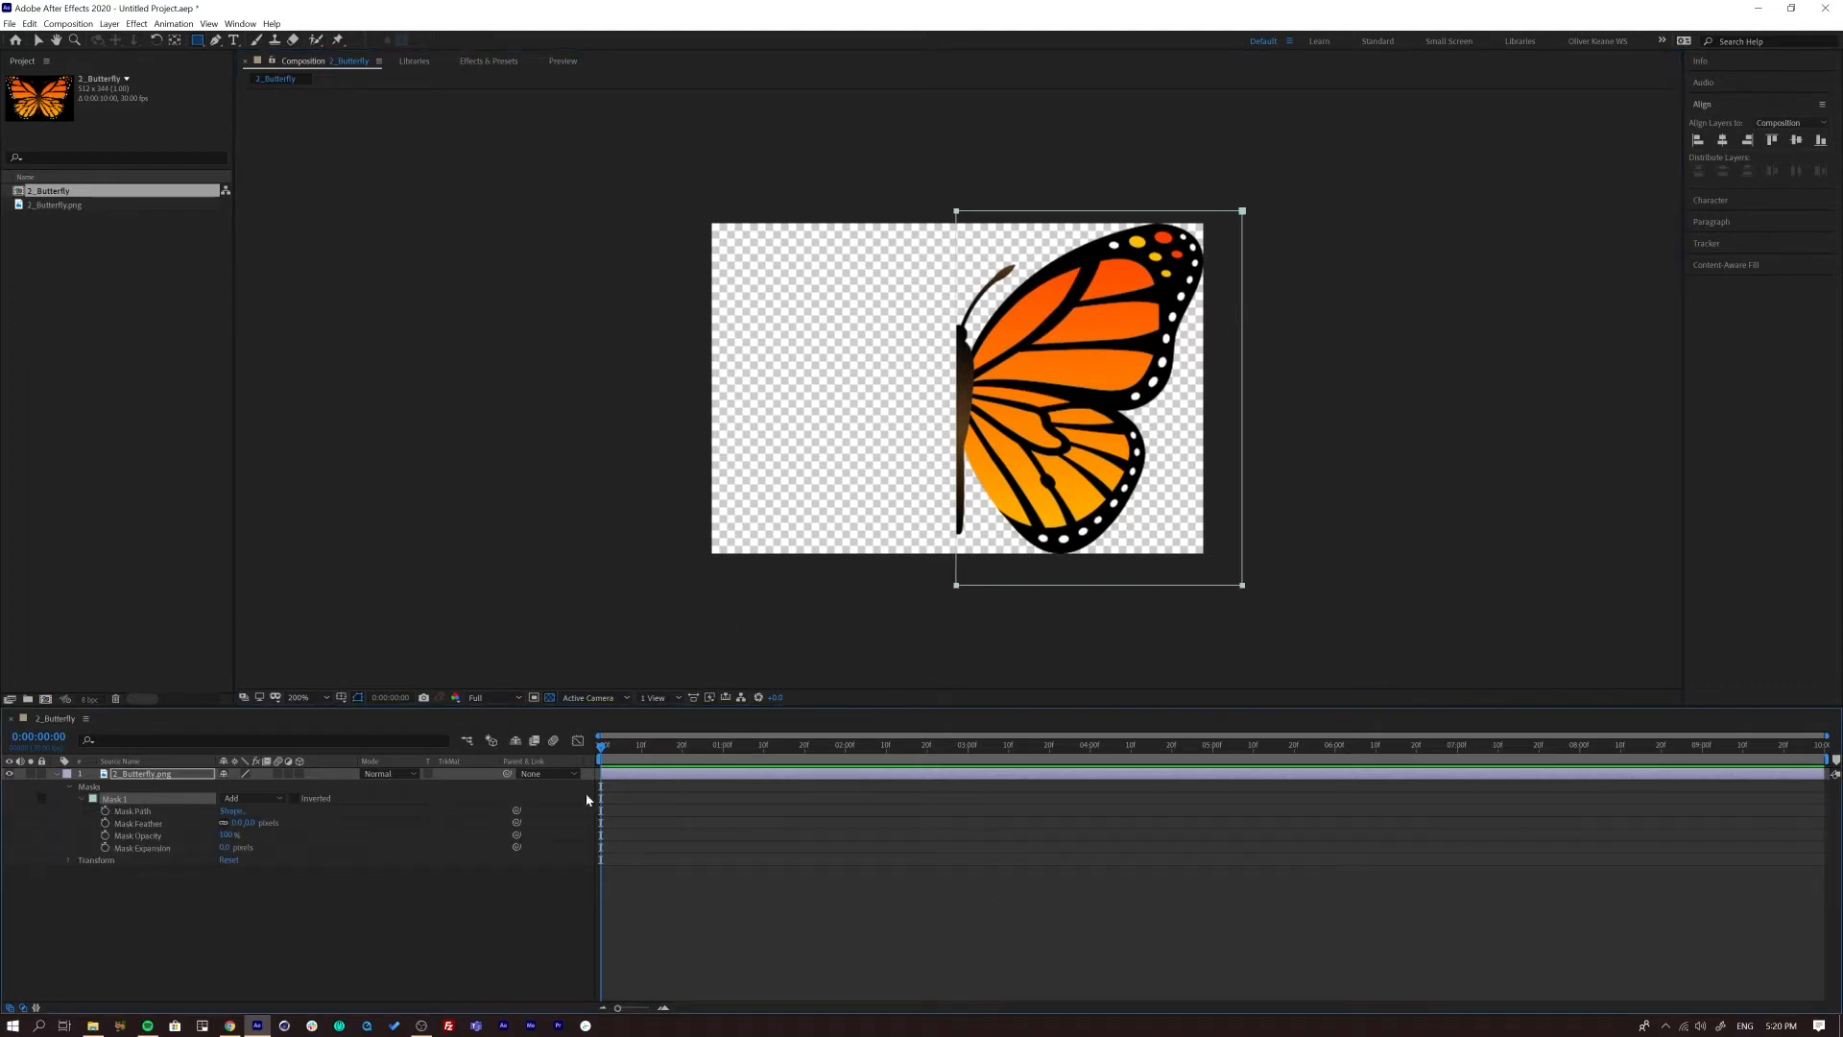
pyautogui.click(119, 812)
pyautogui.click(106, 812)
# - At 0:00:00:22, extend the mask's left edge beyond the left wing to reveal the whole butterfly, and preview the animation
pyautogui.moveTo(609, 756); pyautogui.dragTo(690, 755)
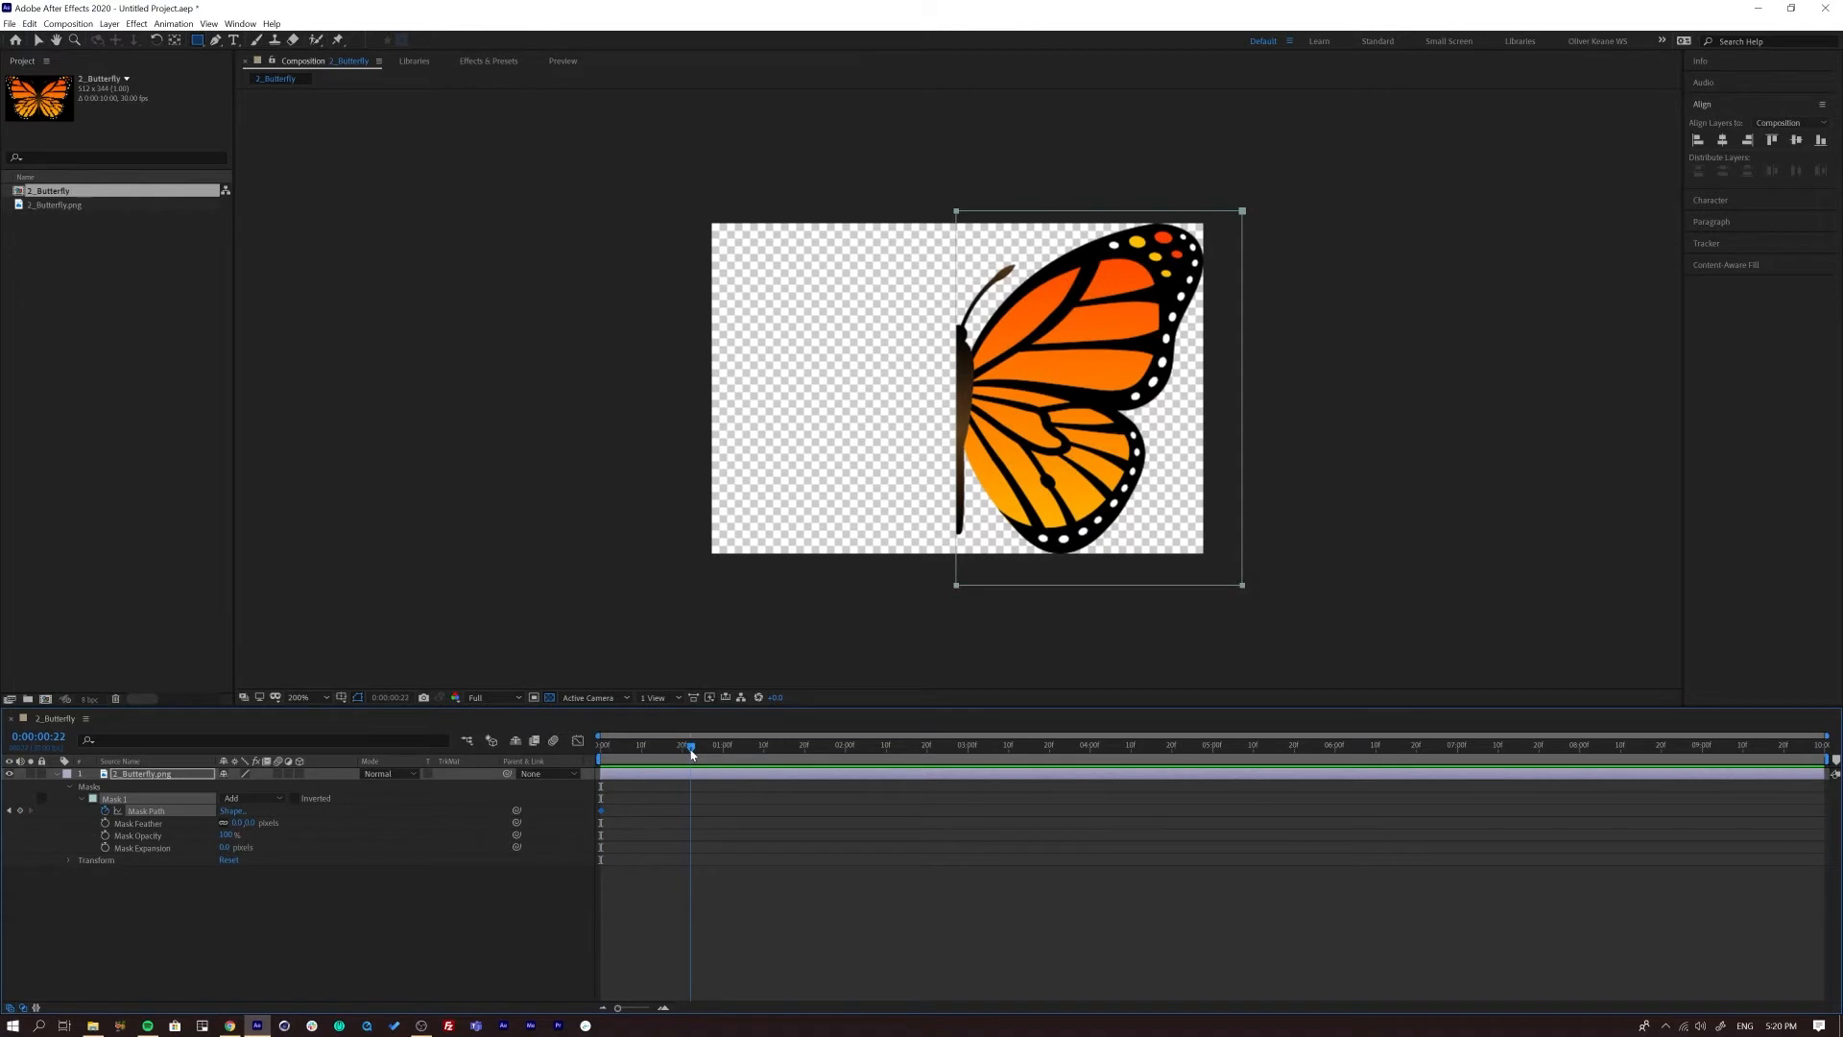
pyautogui.click(38, 40)
pyautogui.moveTo(907, 179); pyautogui.dragTo(1006, 630)
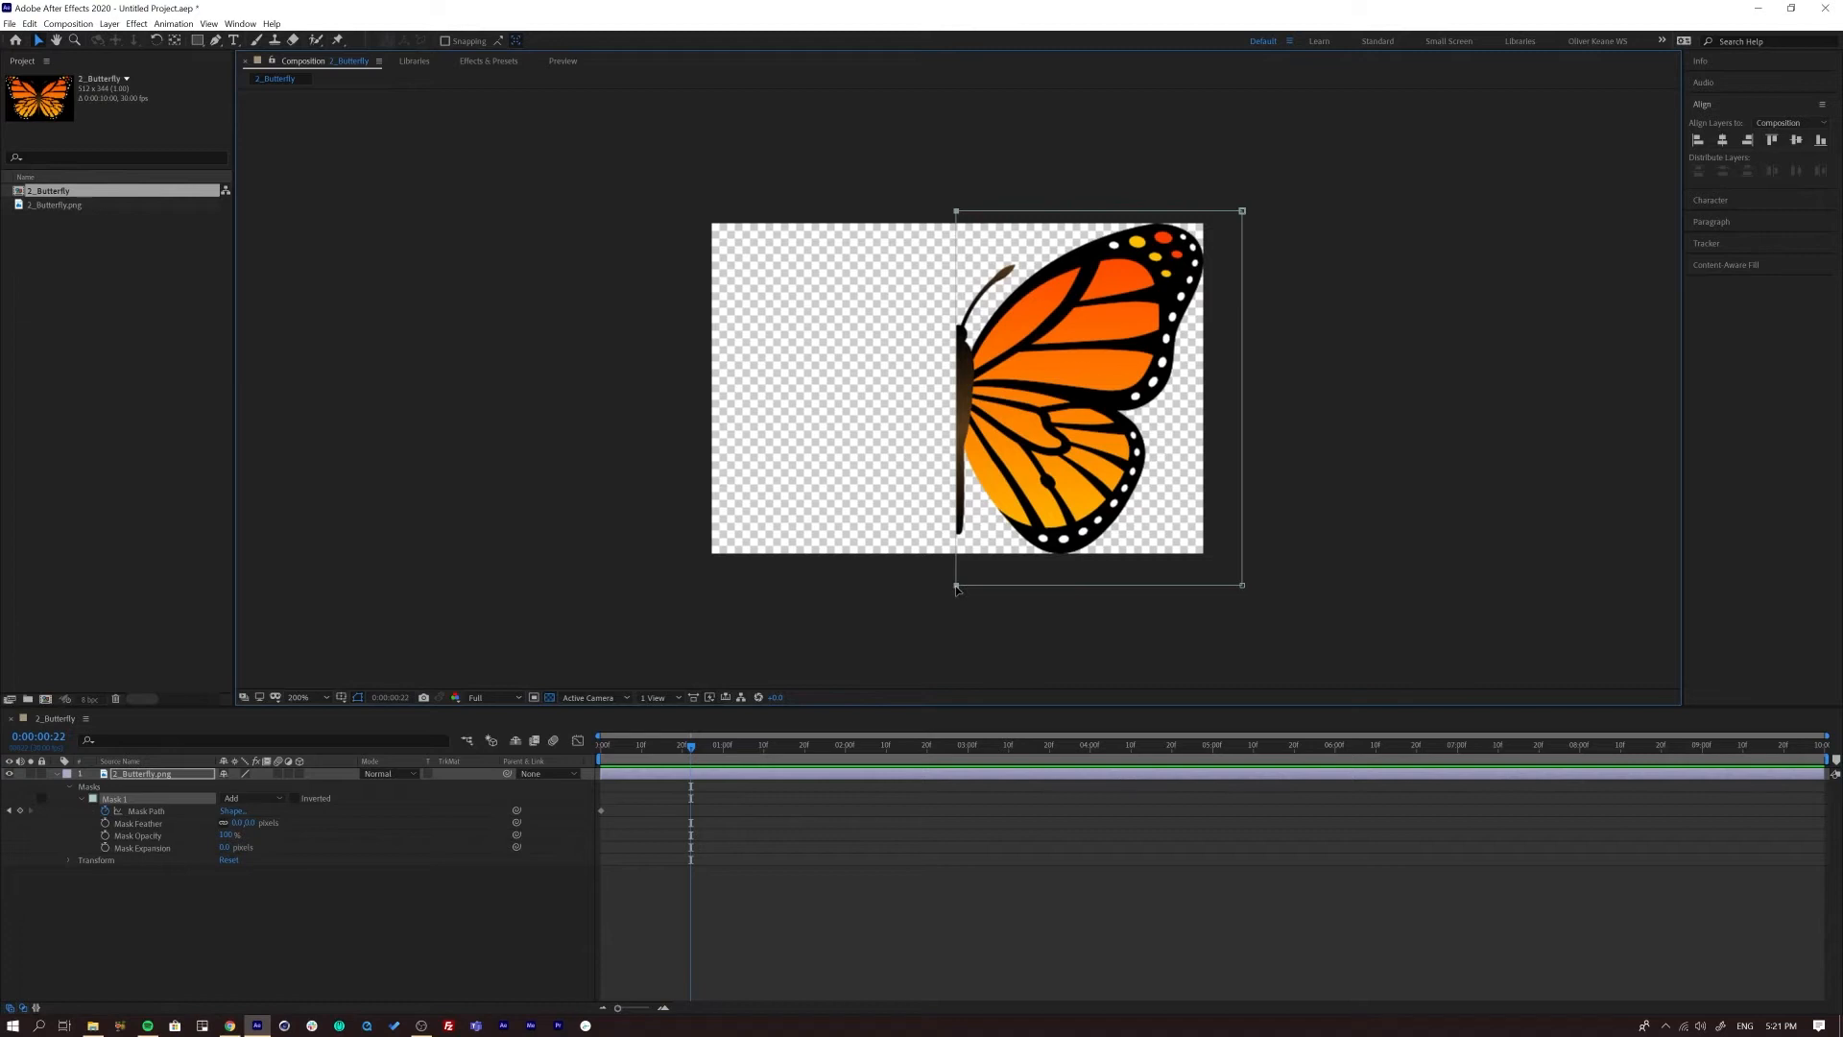
pyautogui.moveTo(956, 588); pyautogui.dragTo(666, 608)
pyautogui.moveTo(690, 747); pyautogui.dragTo(545, 742)
pyautogui.press('space')
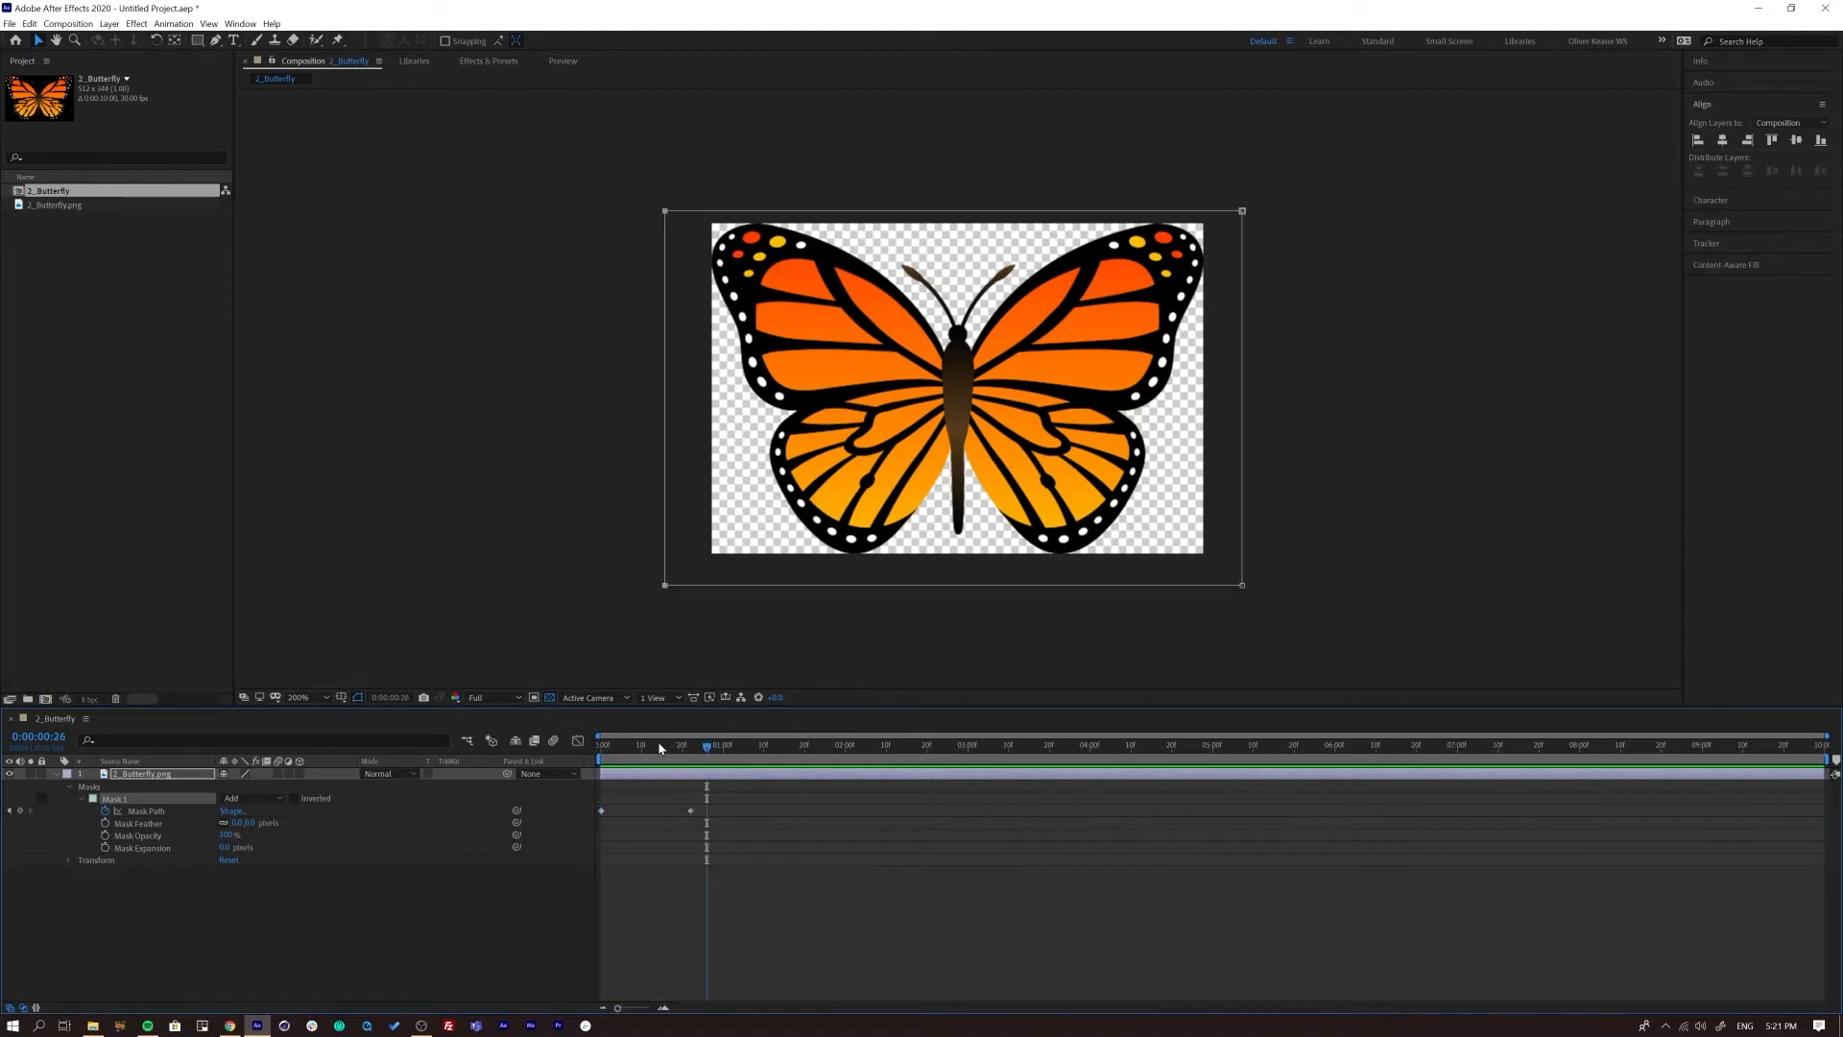
pyautogui.click(276, 956)
pyautogui.moveTo(686, 752); pyautogui.dragTo(638, 753)
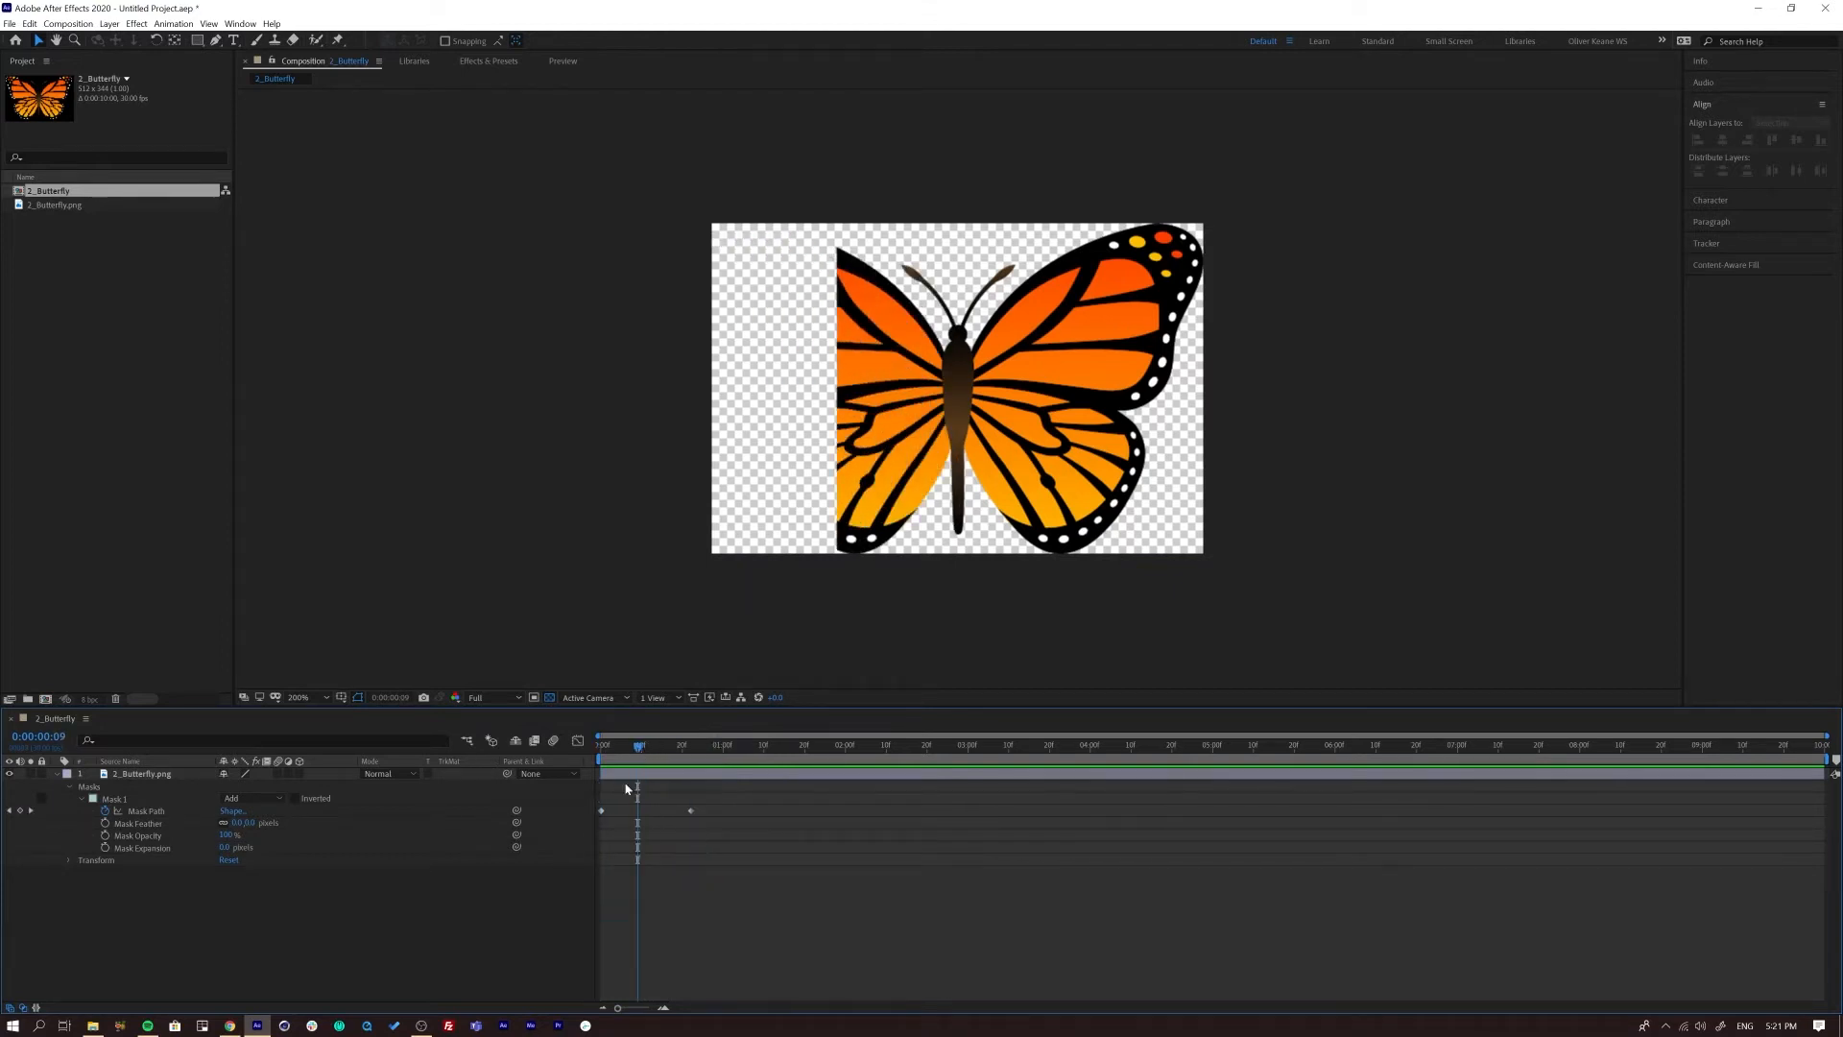
# - Try shrinking the butterfly's visible area with a negative Mask Expansion, and undo the change
pyautogui.moveTo(218, 848); pyautogui.dragTo(159, 857)
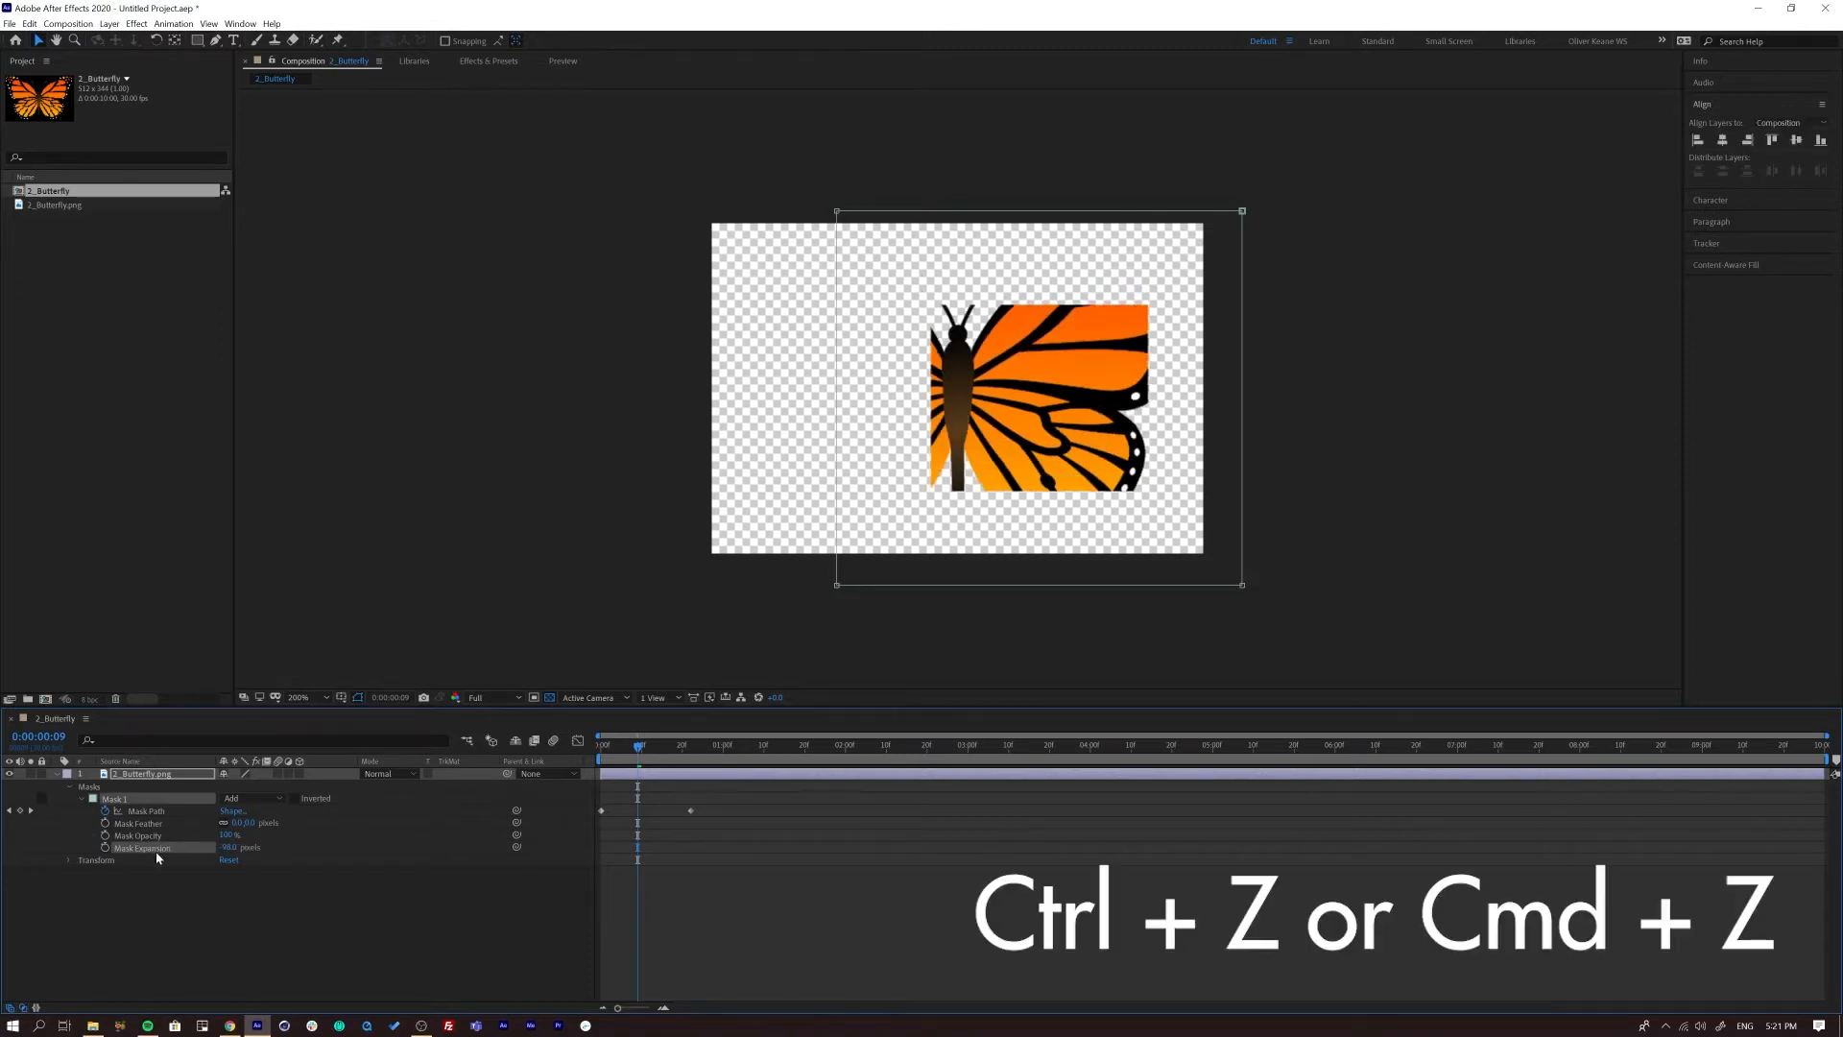
pyautogui.hotkey('ctrl', 'z')
pyautogui.hotkey('ctrl', 'z')
pyautogui.hotkey('ctrl', 'z')
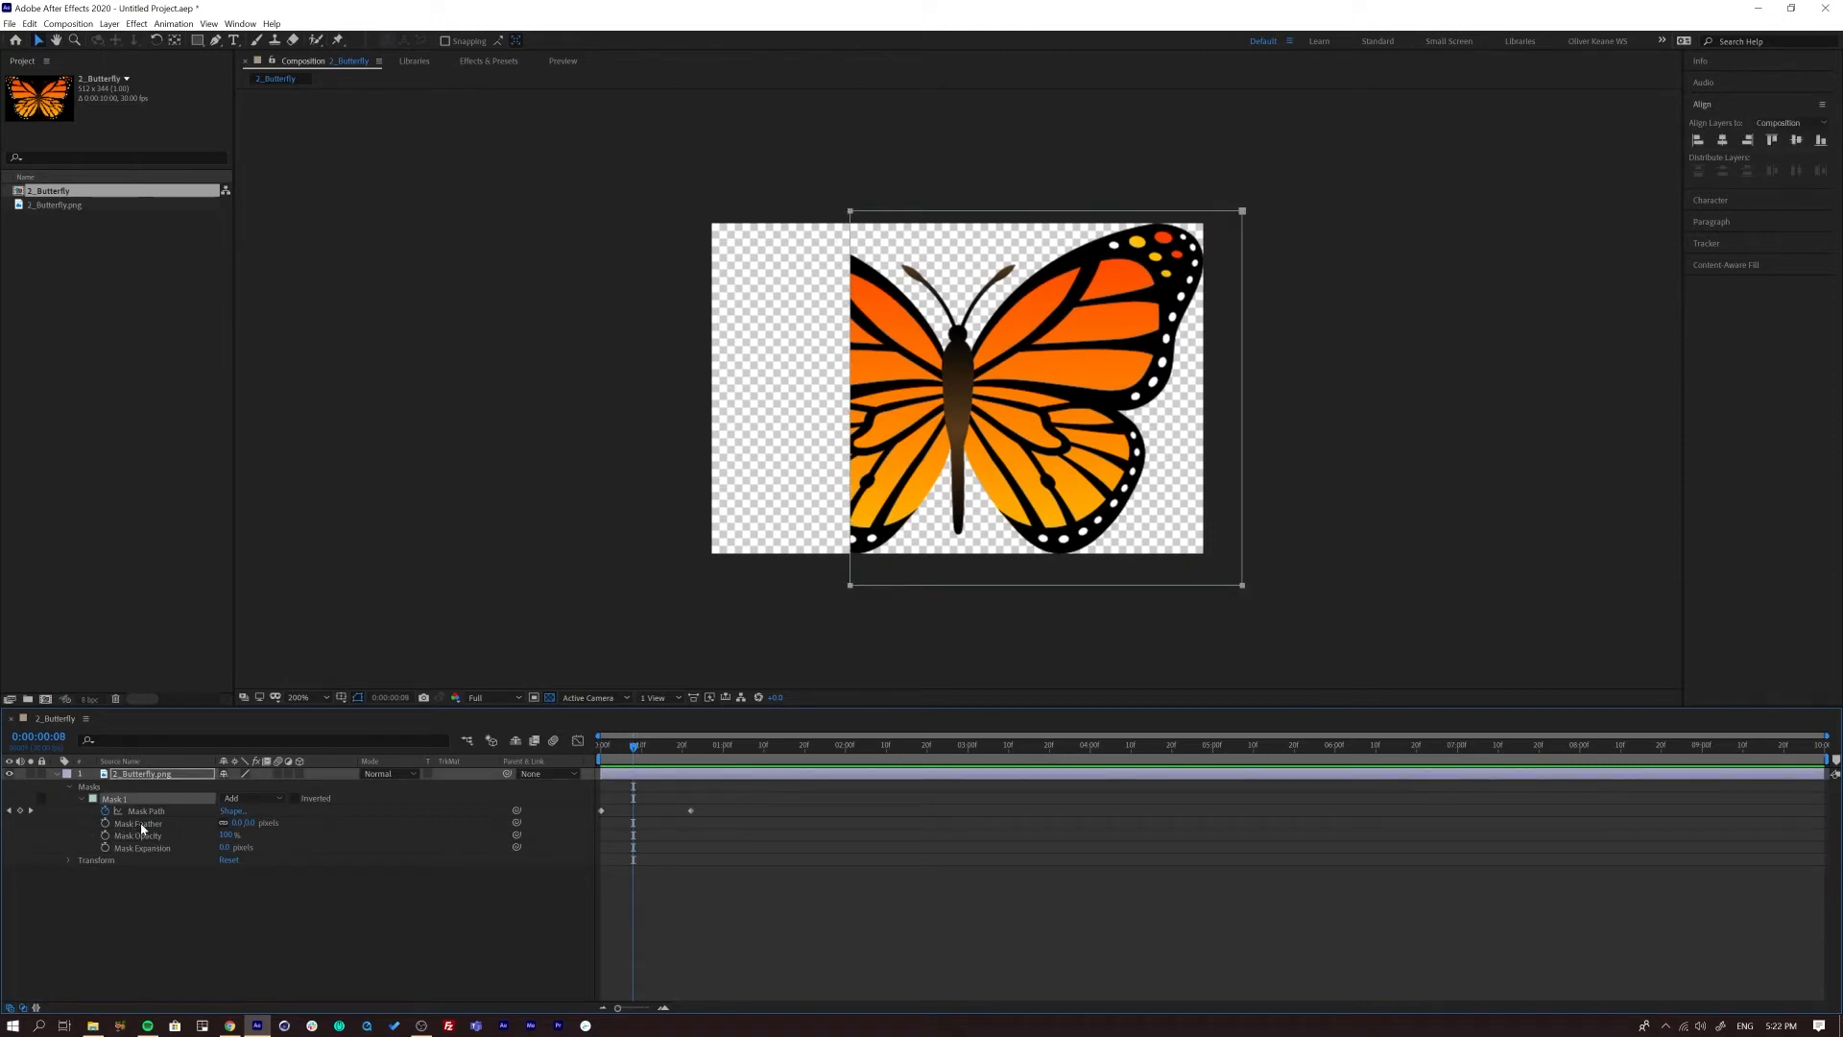
# - Feather the mask's edges and increase its Mask Expansion until the whole butterfly shows at 0:00:00:00
pyautogui.moveTo(231, 825)
pyautogui.mouseDown()
pyautogui.moveTo(278, 826)
pyautogui.moveTo(211, 826)
pyautogui.moveTo(243, 824)
pyautogui.mouseUp()
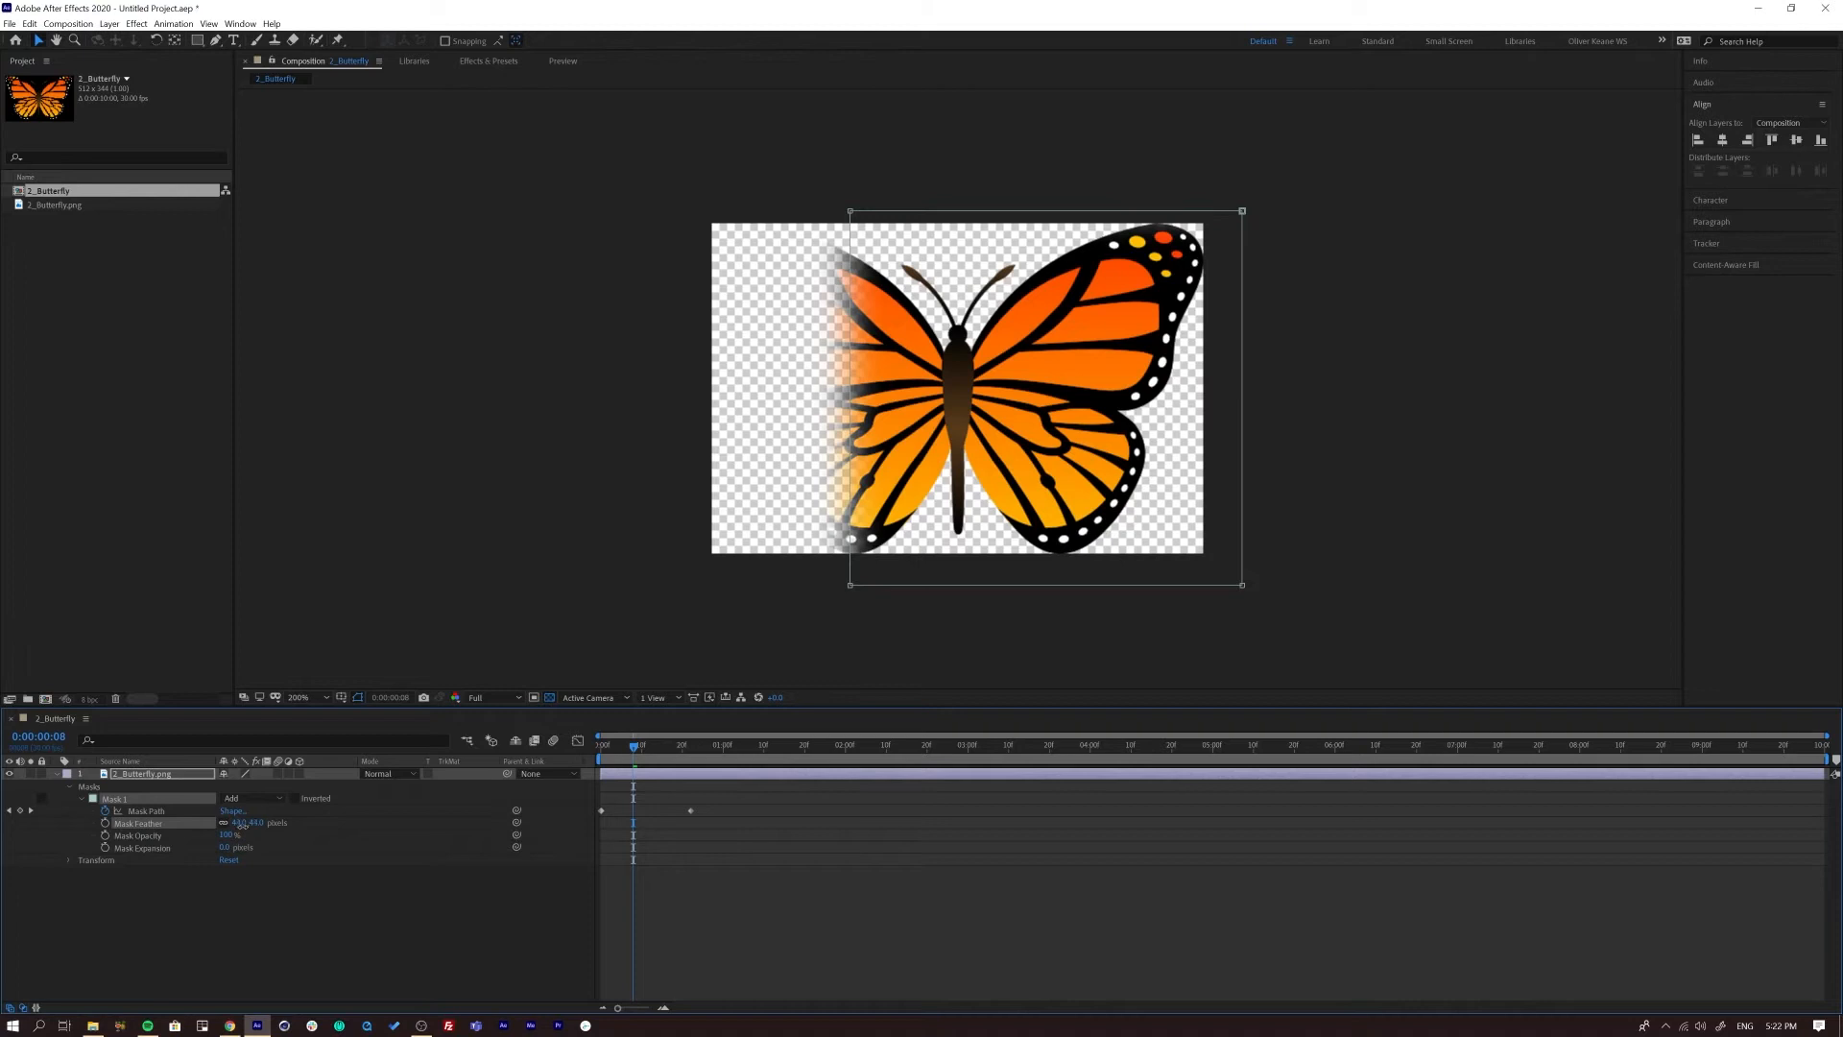
pyautogui.moveTo(638, 752)
pyautogui.mouseDown()
pyautogui.moveTo(568, 763)
pyautogui.moveTo(677, 763)
pyautogui.moveTo(488, 779)
pyautogui.moveTo(731, 772)
pyautogui.moveTo(597, 774)
pyautogui.moveTo(705, 774)
pyautogui.moveTo(645, 754)
pyautogui.mouseUp()
pyautogui.moveTo(226, 847); pyautogui.dragTo(380, 864)
pyautogui.press('Home')
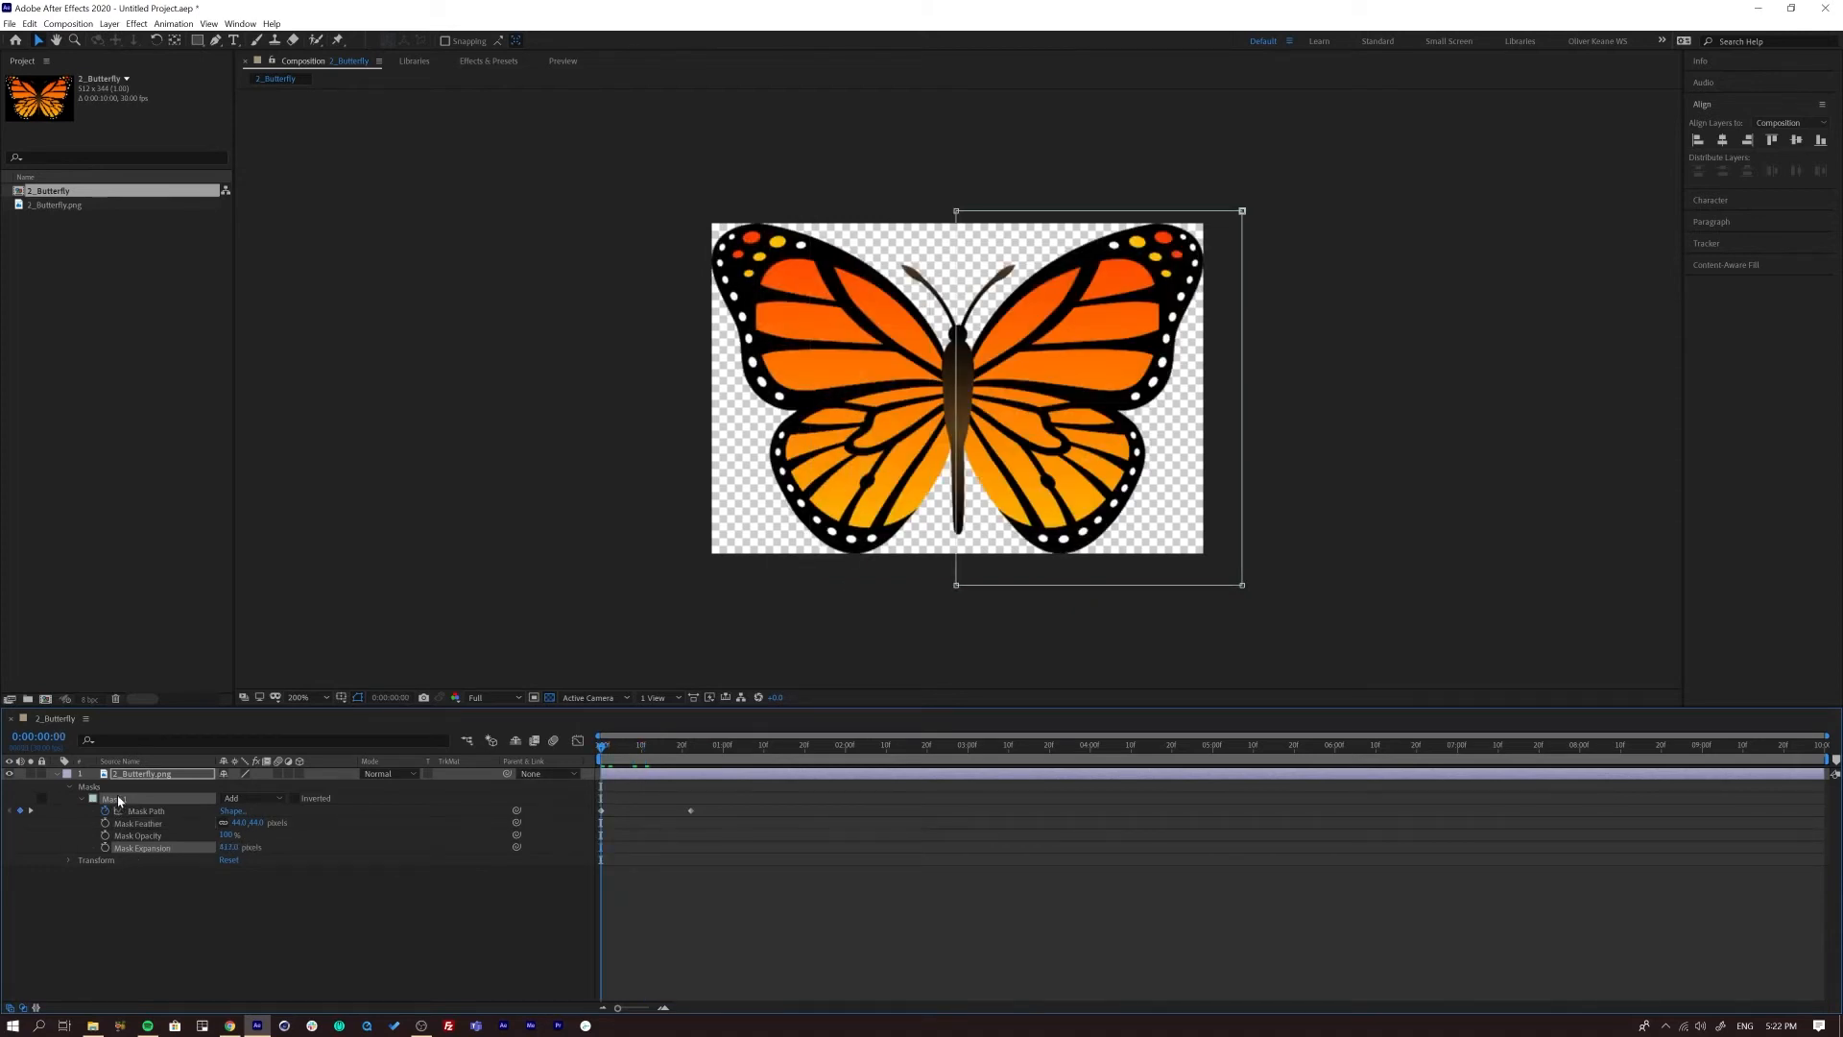
# - Delete the animated mask and add a rectangular mask covering the full butterfly layer
pyautogui.press('BackSpace')
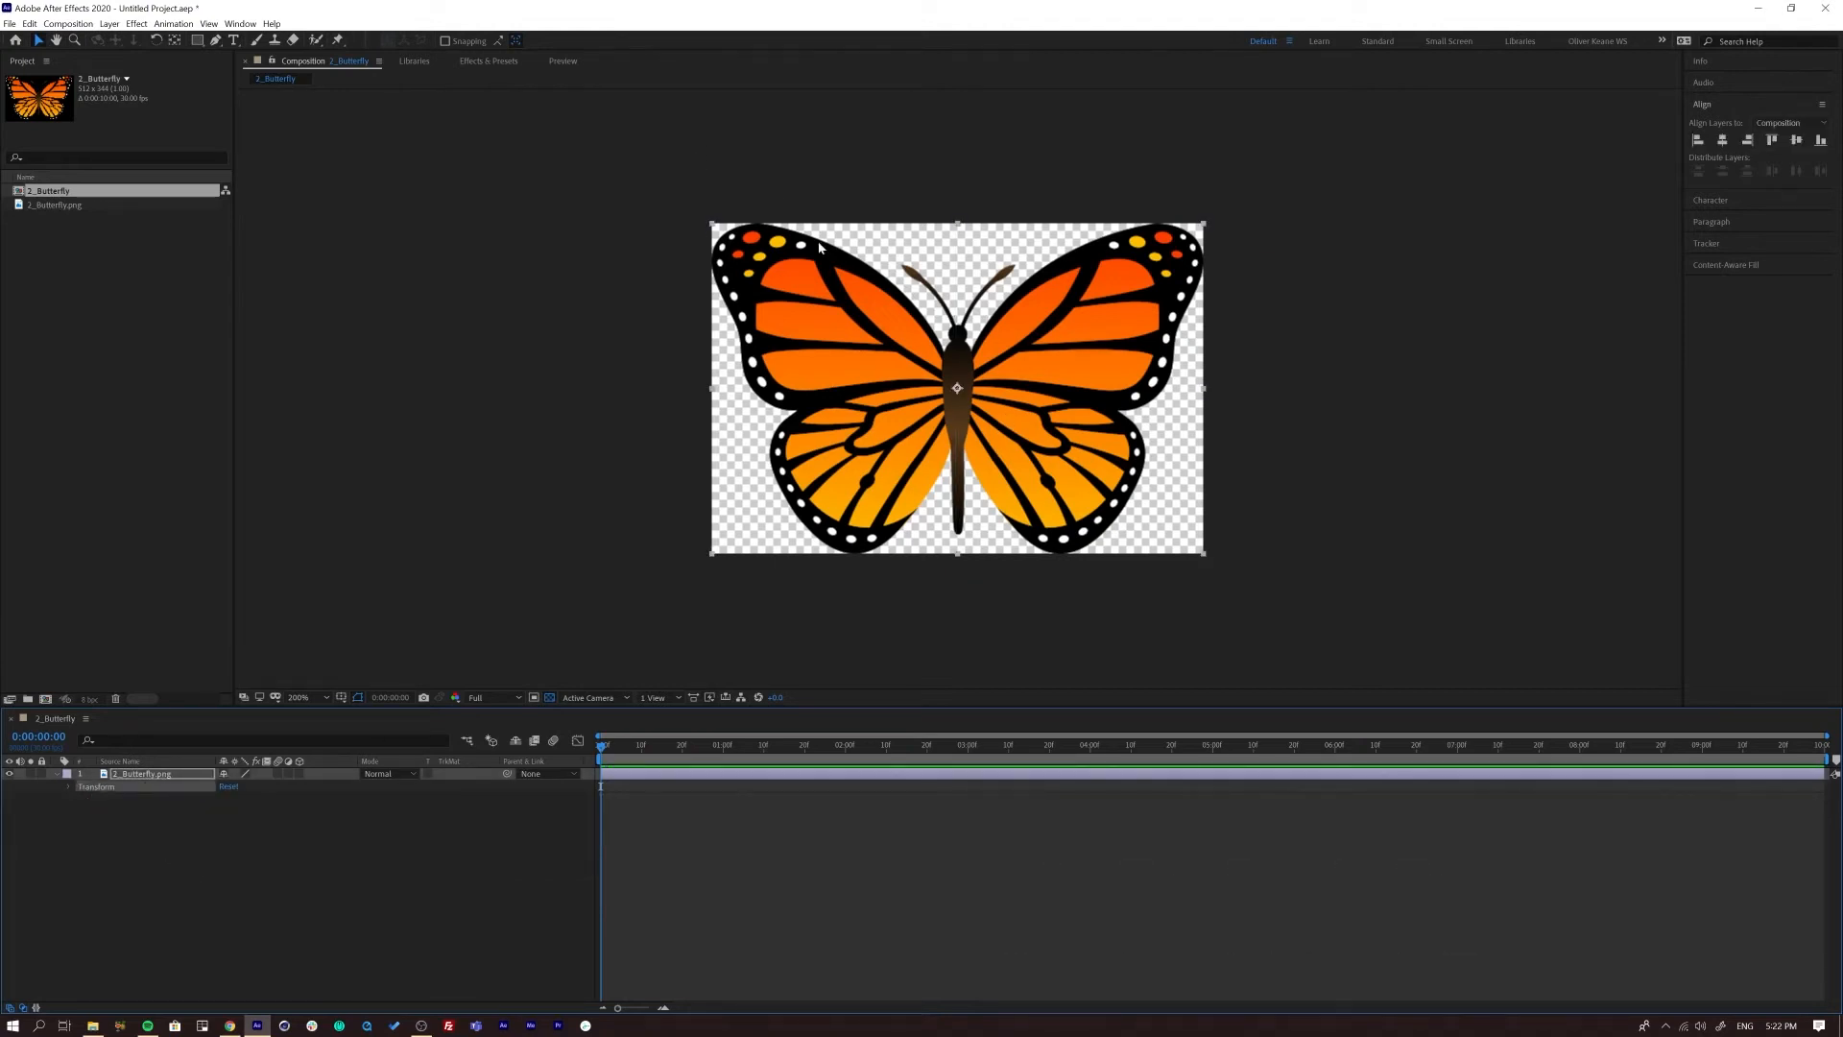
pyautogui.click(142, 775)
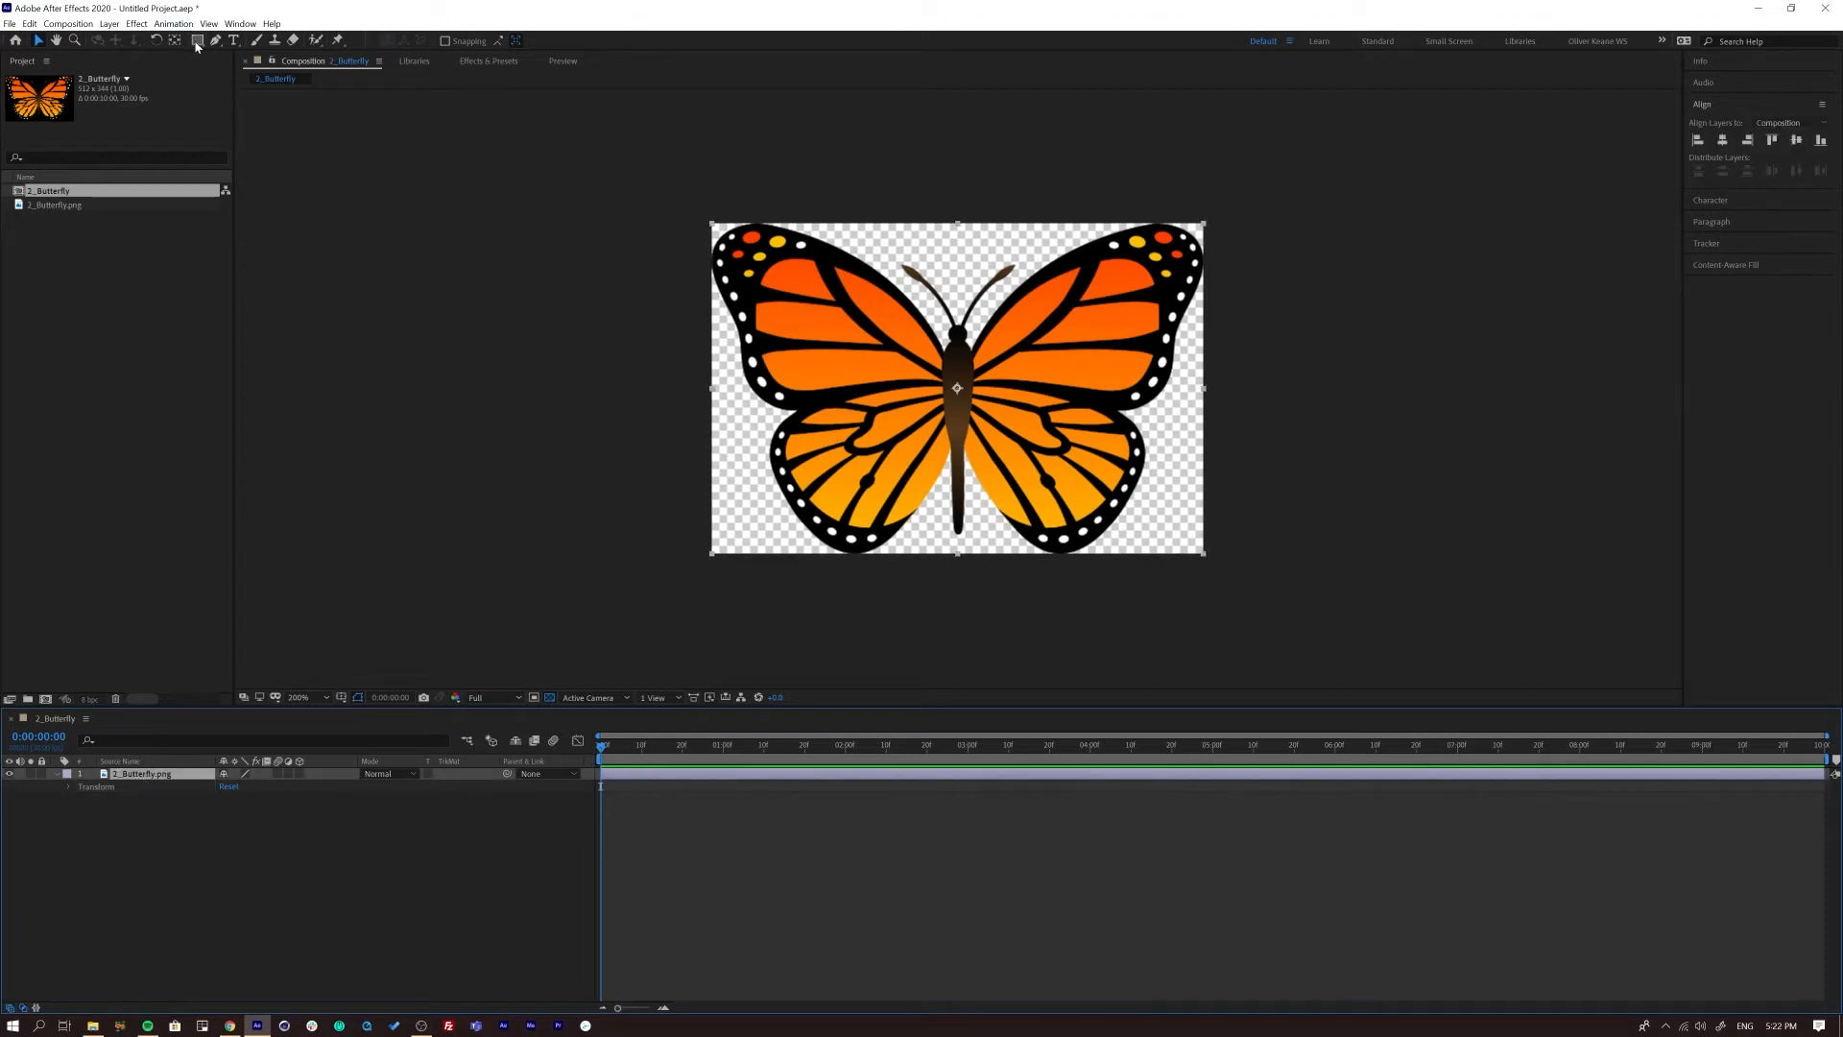
pyautogui.doubleClick(197, 41)
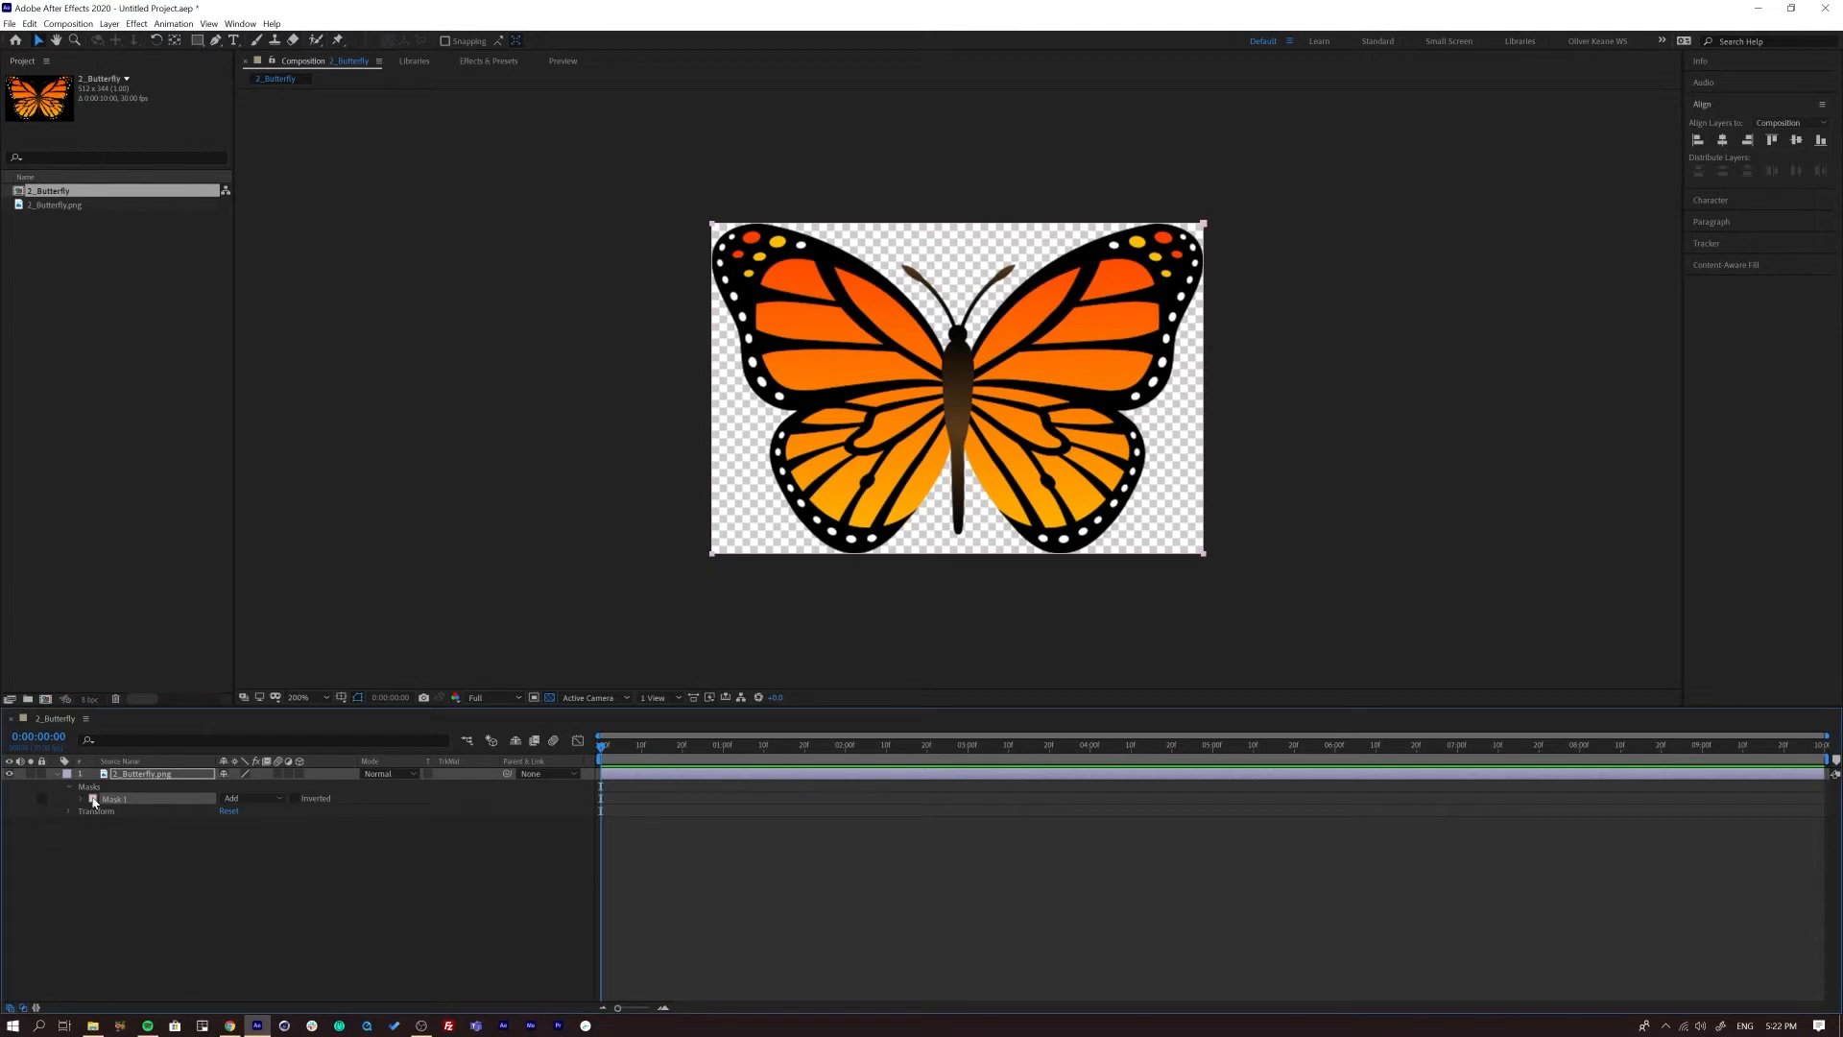
# - Set the new mask's outline color to FF0051 and expand its properties
pyautogui.click(92, 798)
pyautogui.click(1328, 334)
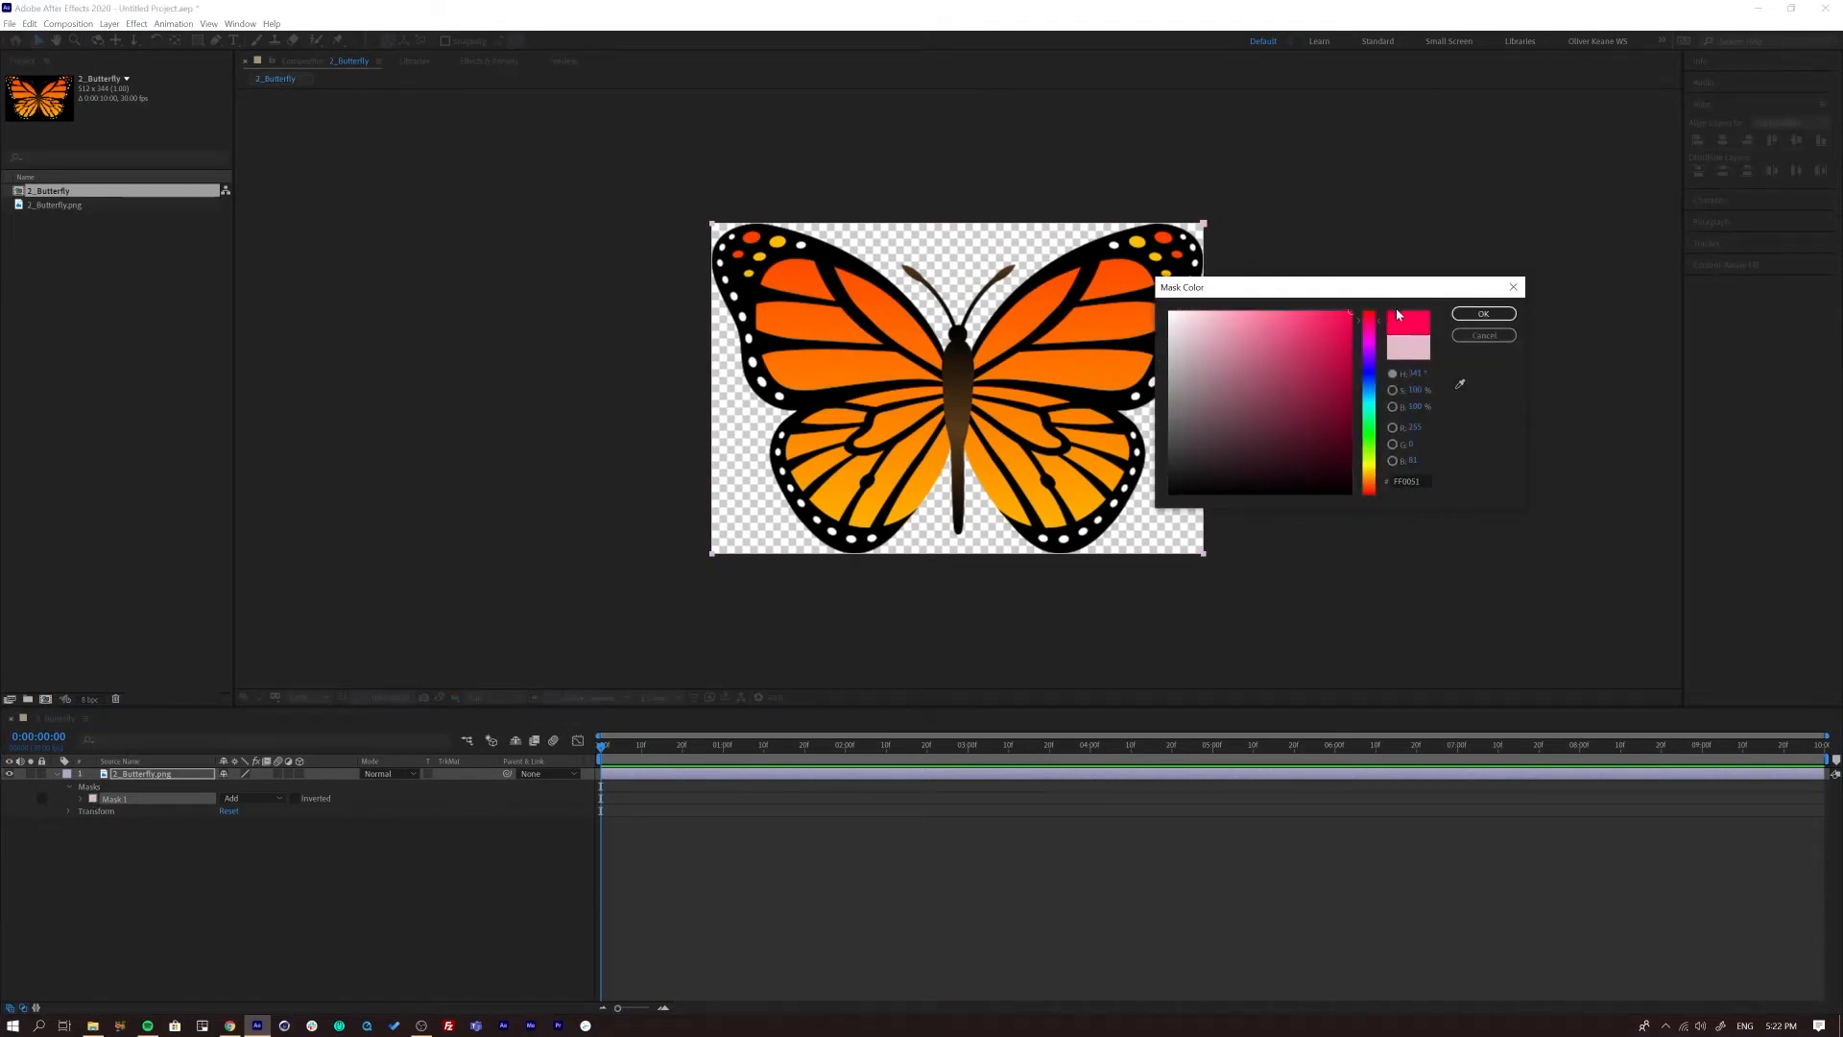
pyautogui.click(1461, 315)
pyautogui.click(81, 798)
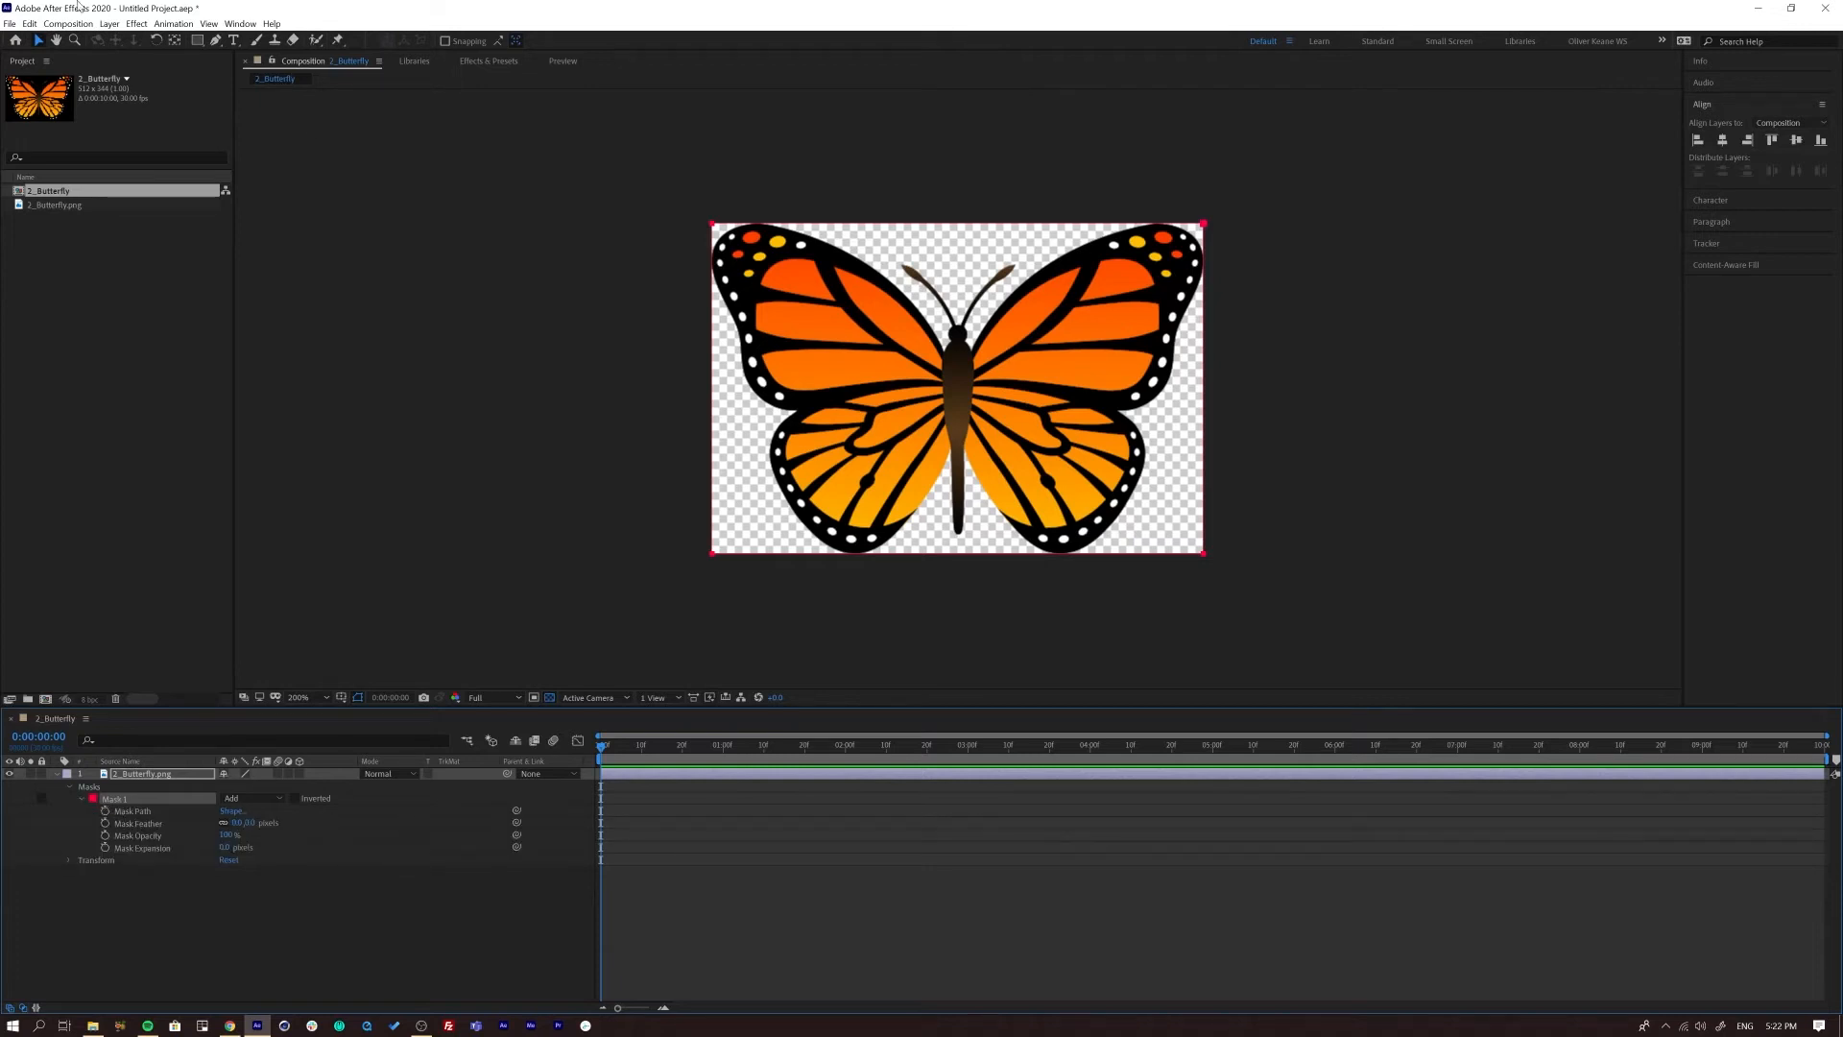
# - Show the title/action safe guides and the rulers in the composition view
pyautogui.moveTo(1244, 211); pyautogui.dragTo(1181, 608)
pyautogui.moveTo(1248, 181); pyautogui.dragTo(1179, 626)
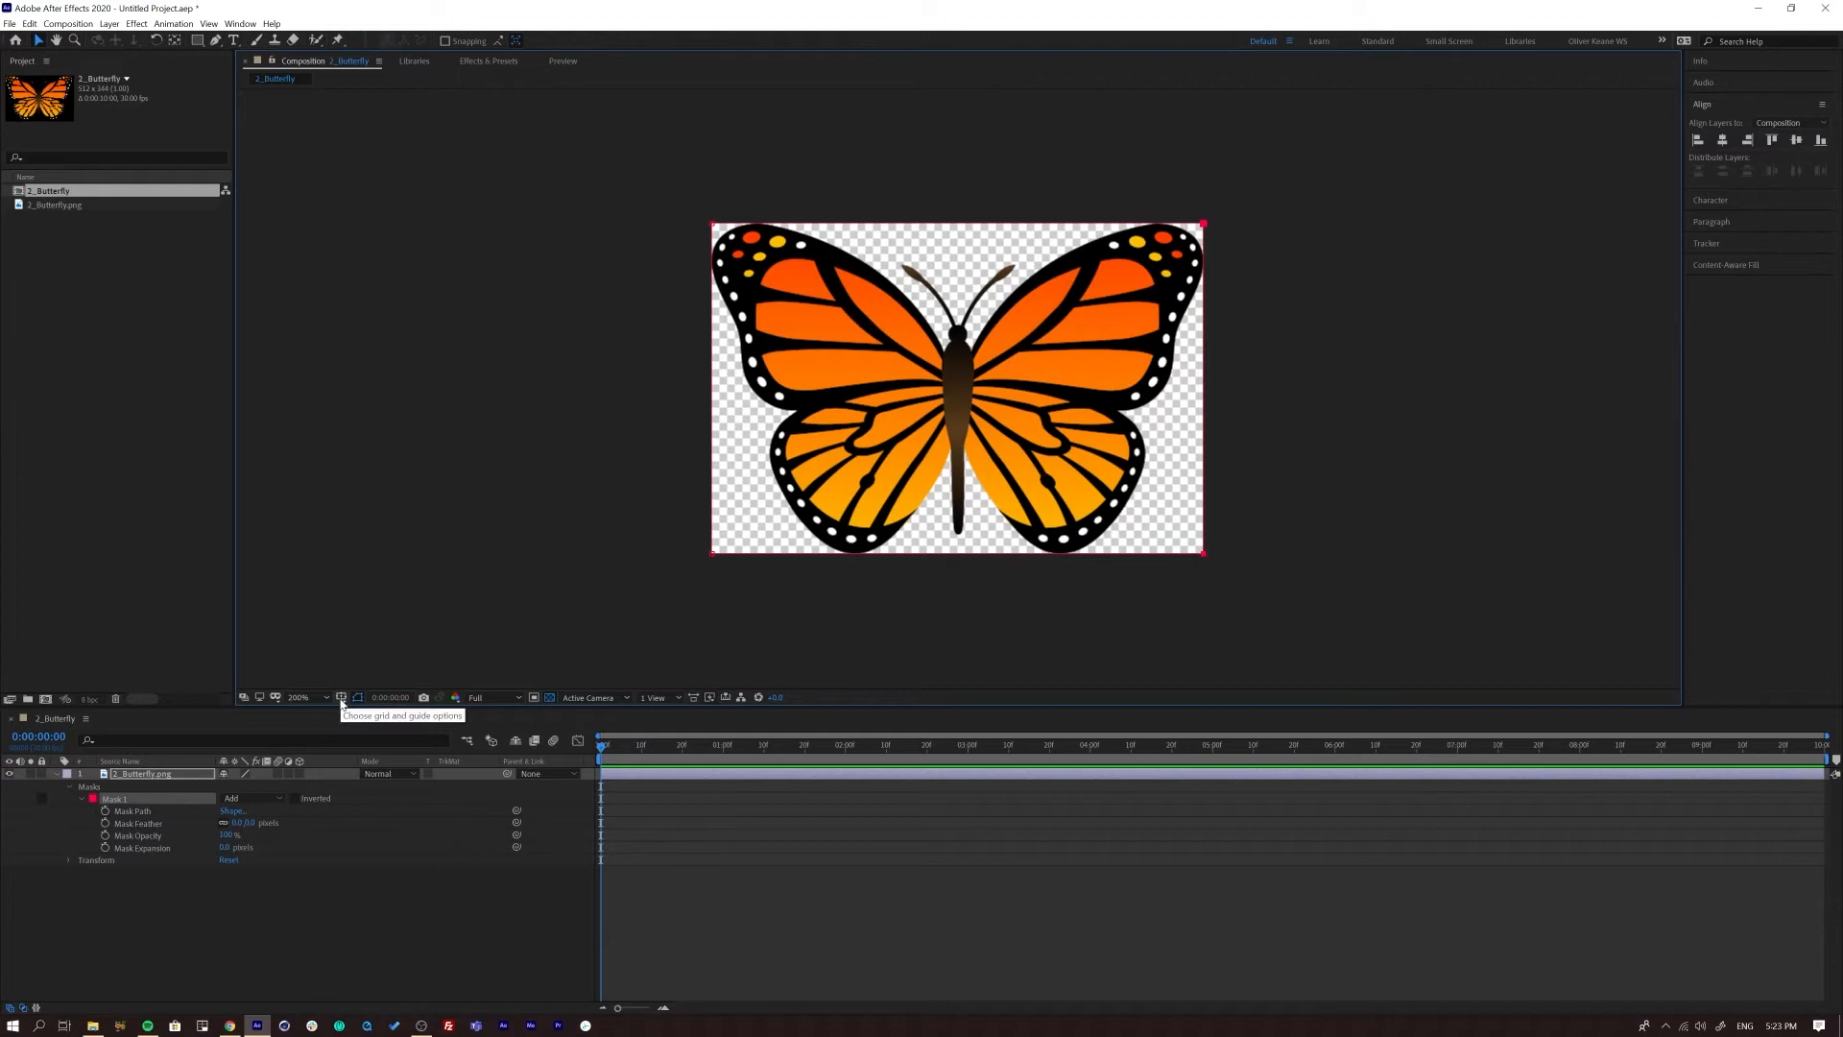
pyautogui.click(341, 700)
pyautogui.click(372, 716)
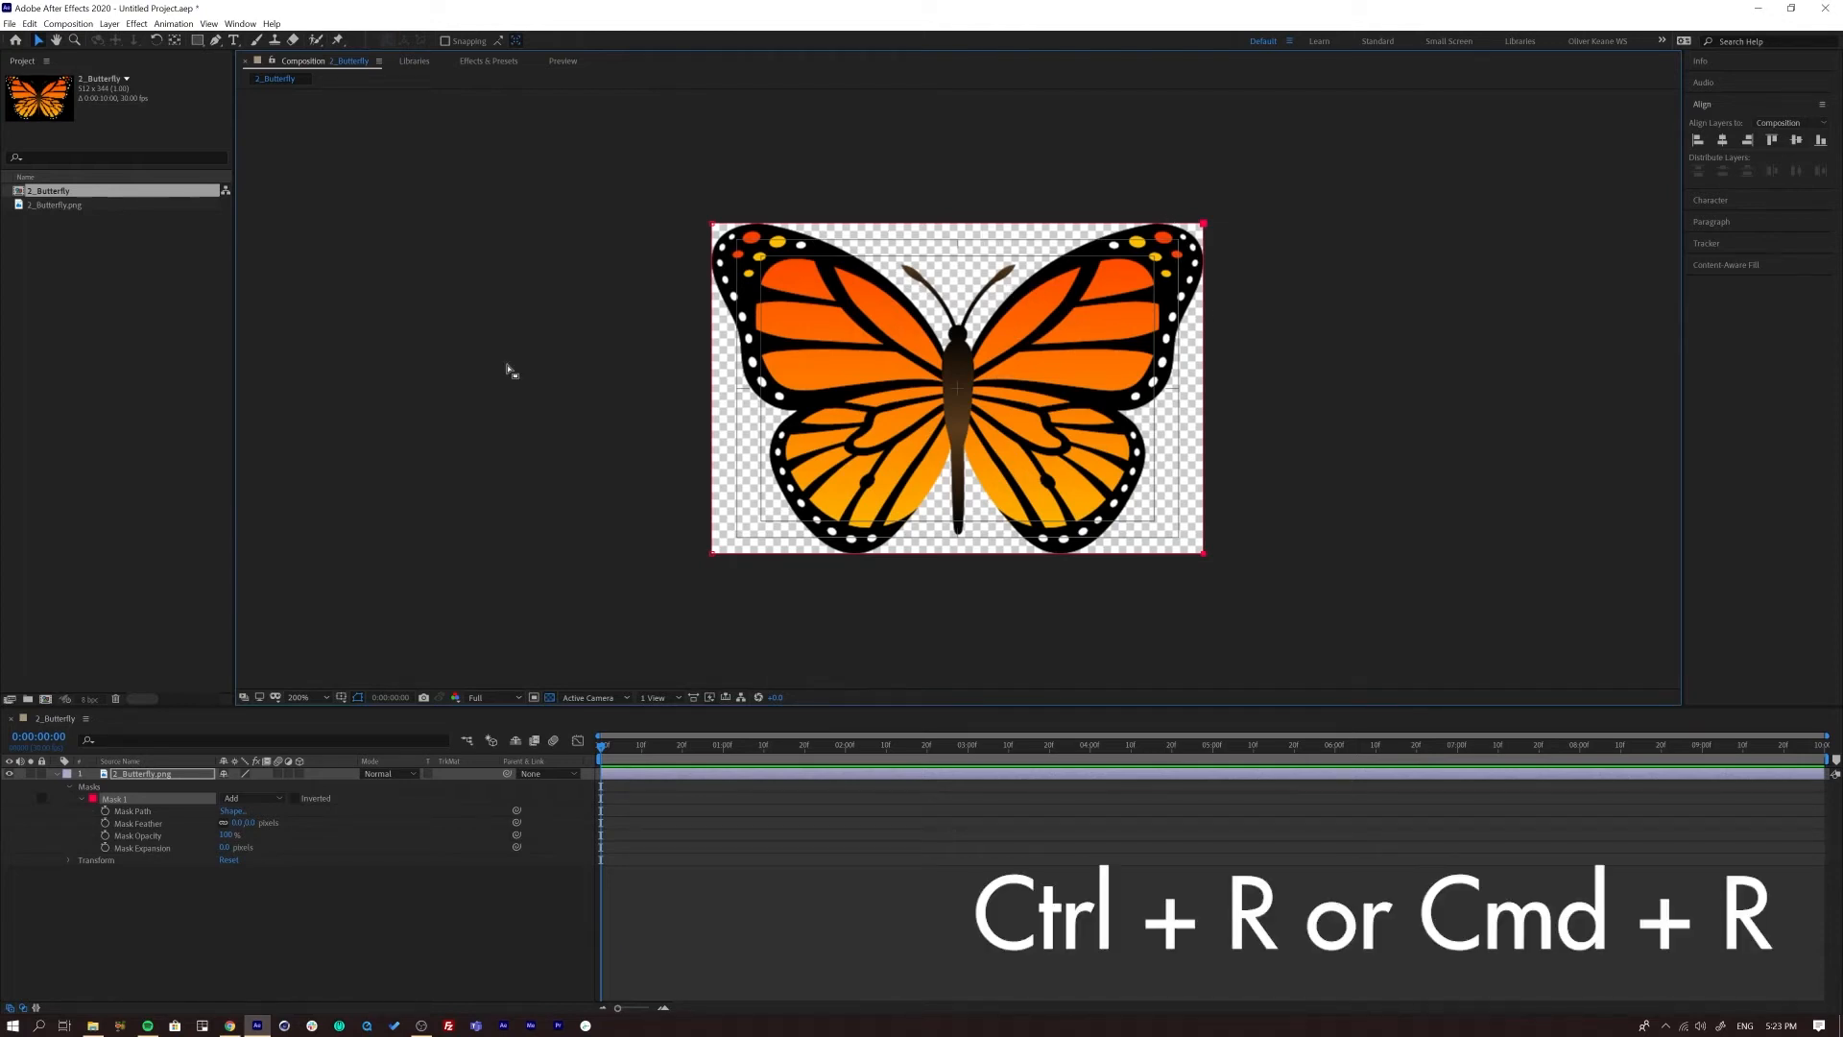
pyautogui.hotkey('ctrl', 'r')
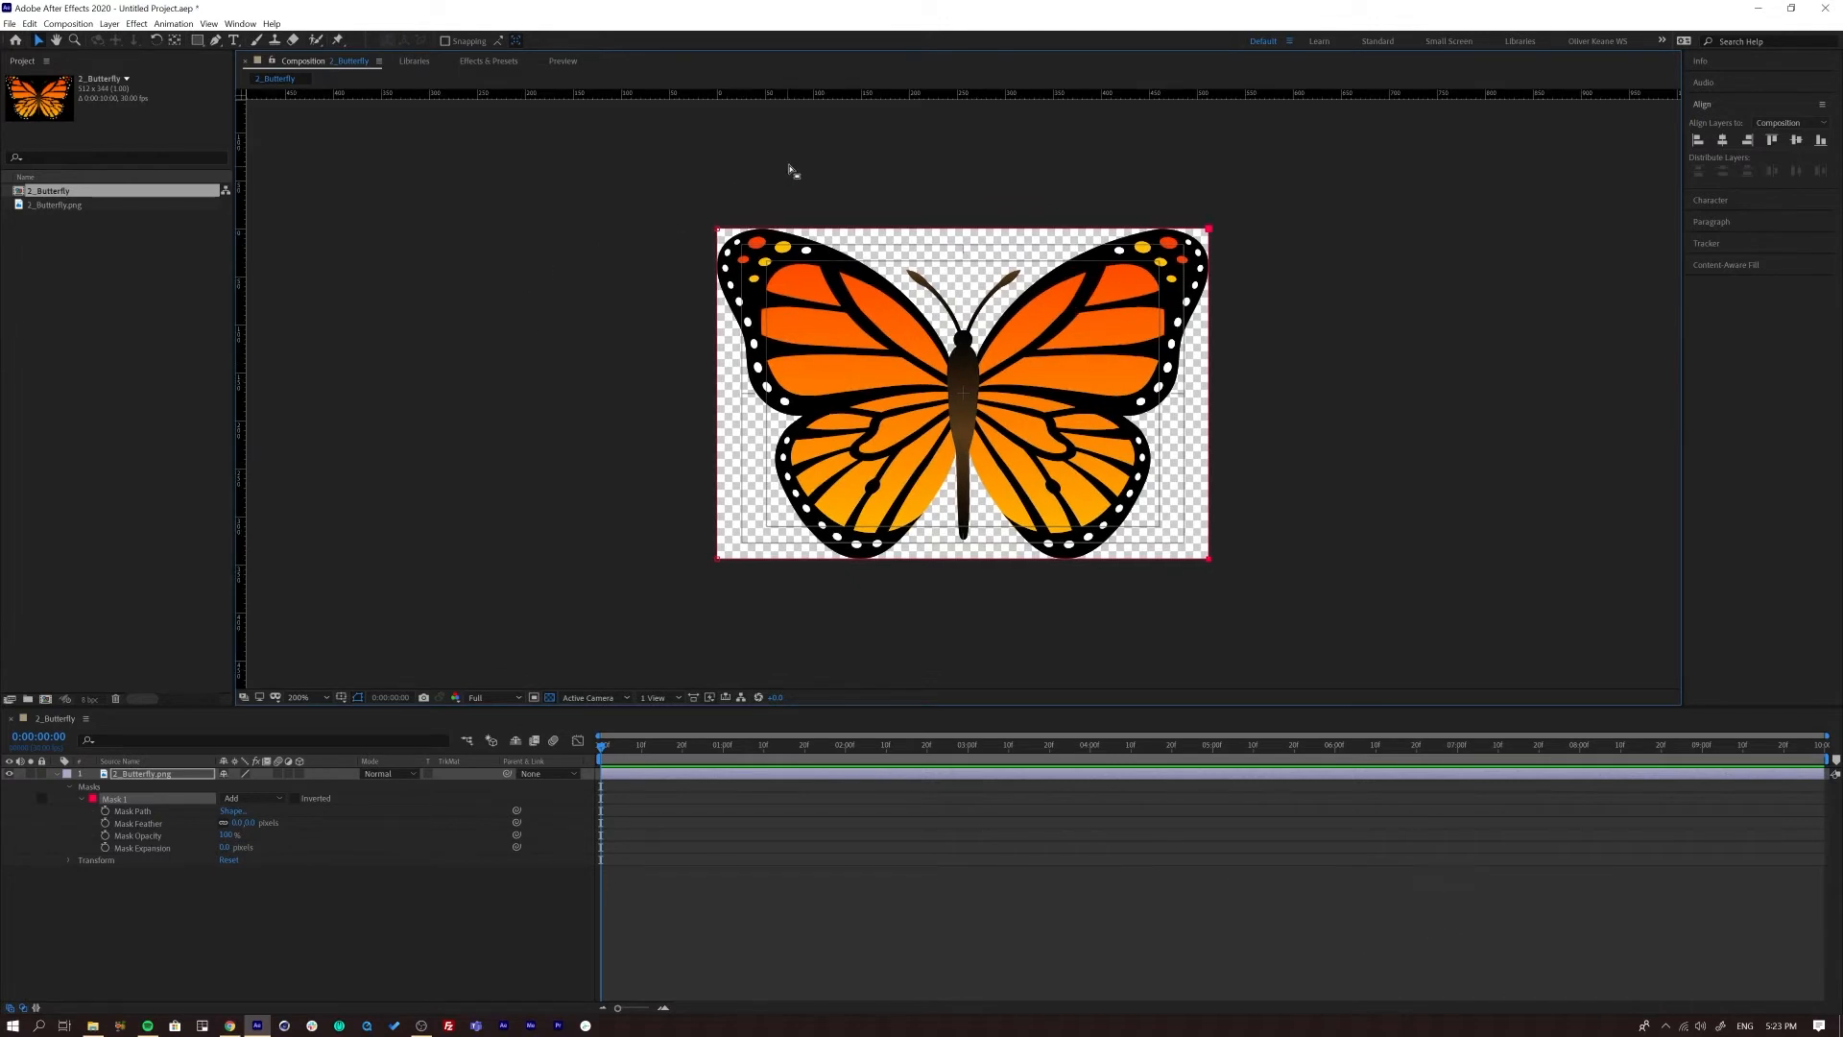
# - Turn off the transparency grid and set the composition's background color to cyan 00FFF4
pyautogui.click(550, 699)
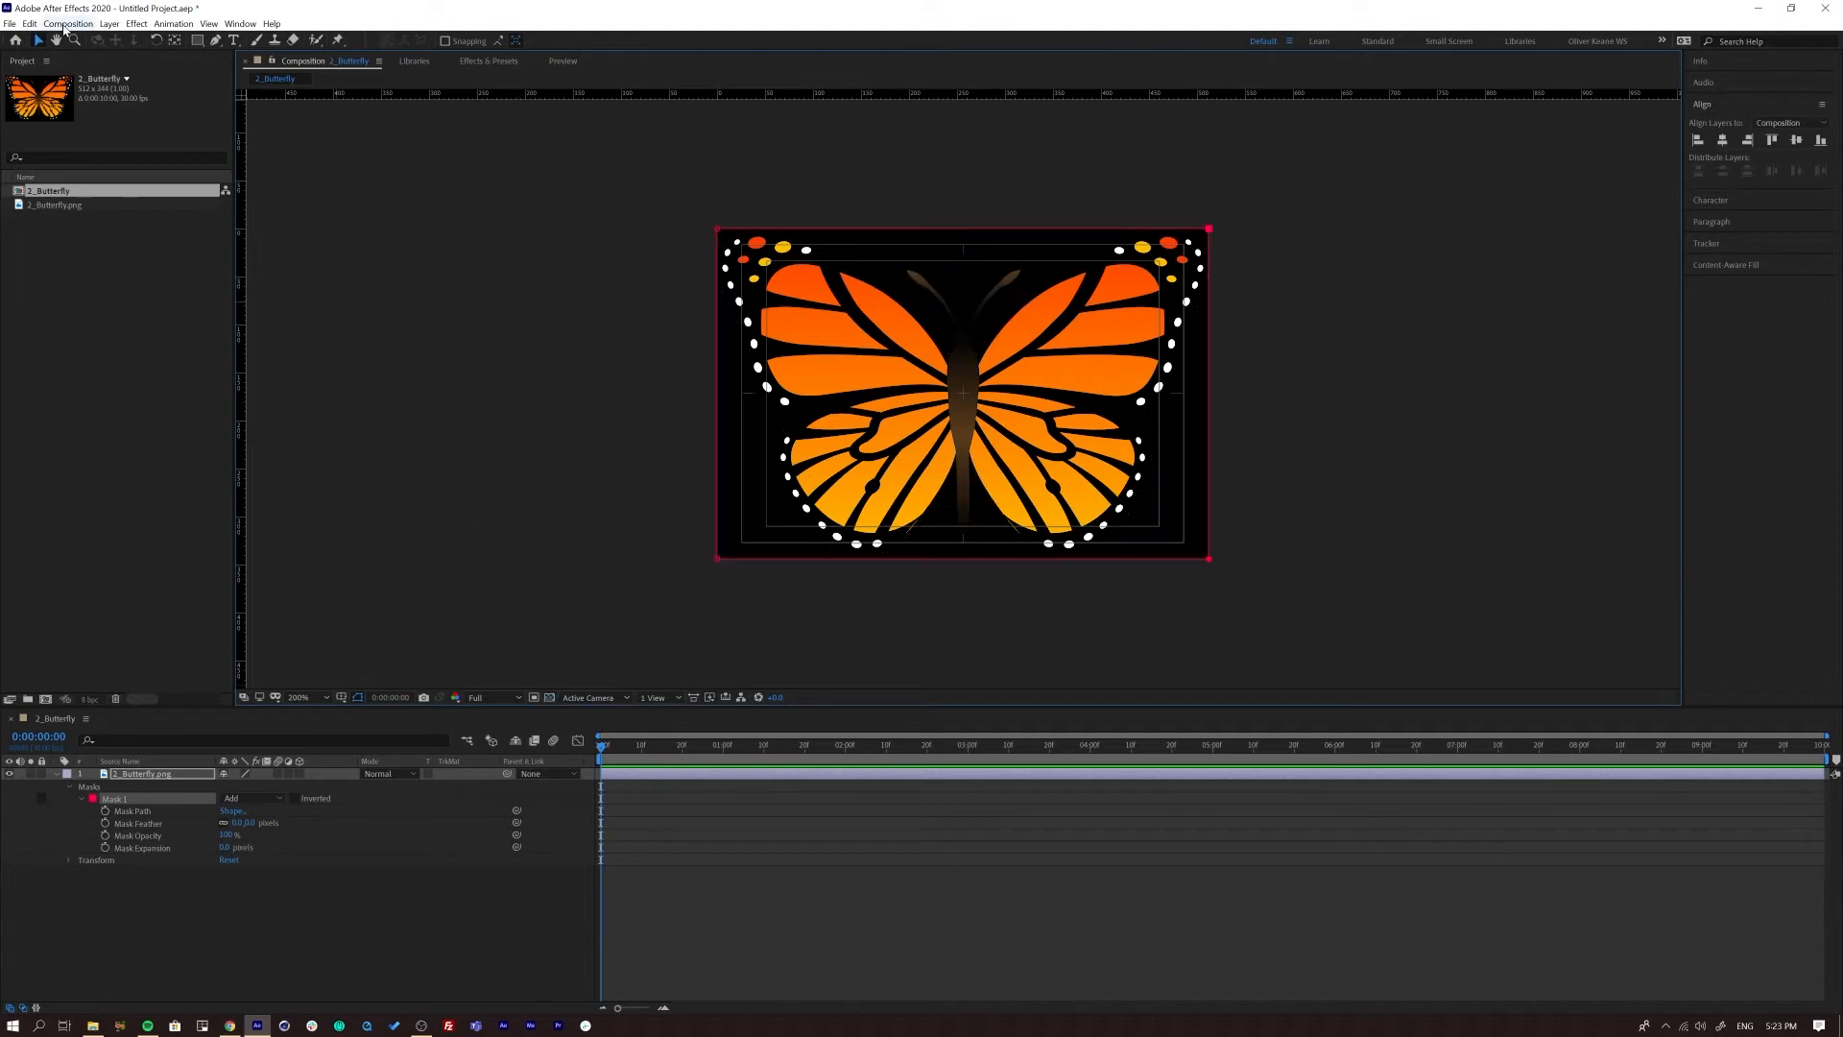
pyautogui.click(68, 23)
pyautogui.click(91, 54)
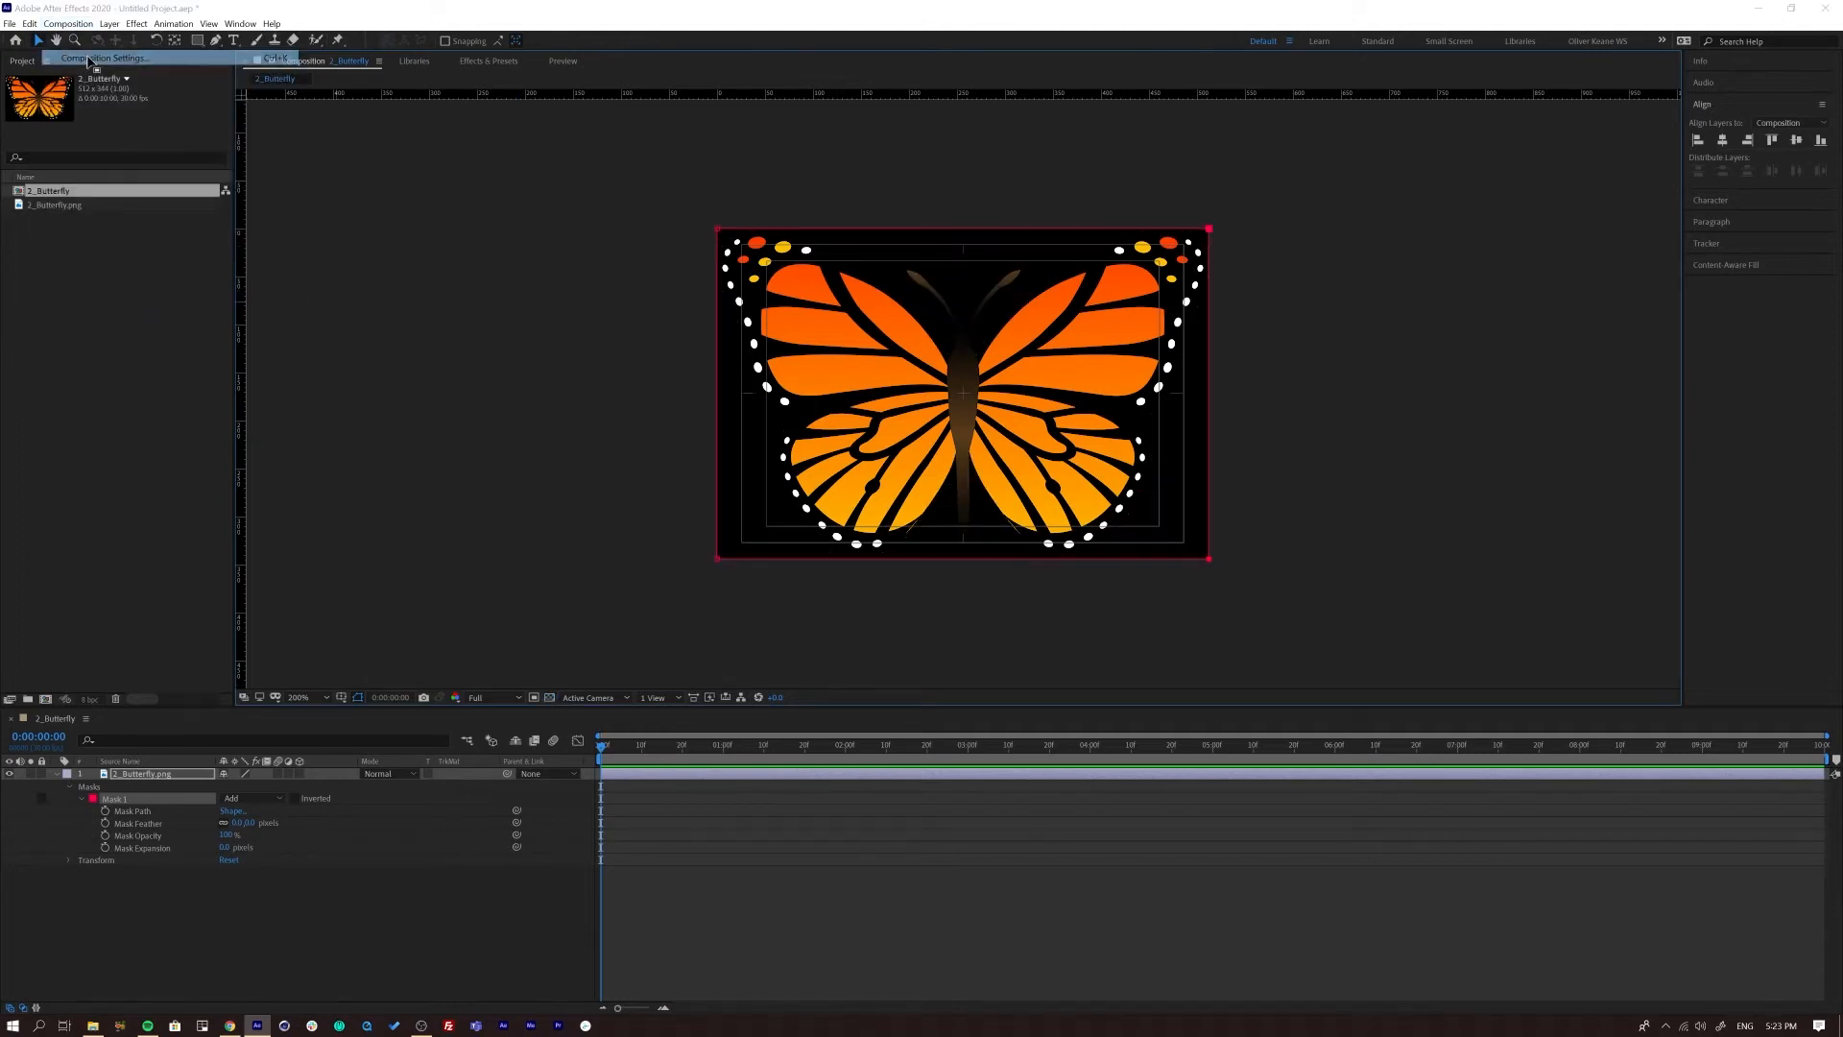
pyautogui.moveTo(1106, 233); pyautogui.dragTo(1400, 244)
pyautogui.click(1301, 521)
pyautogui.click(1349, 314)
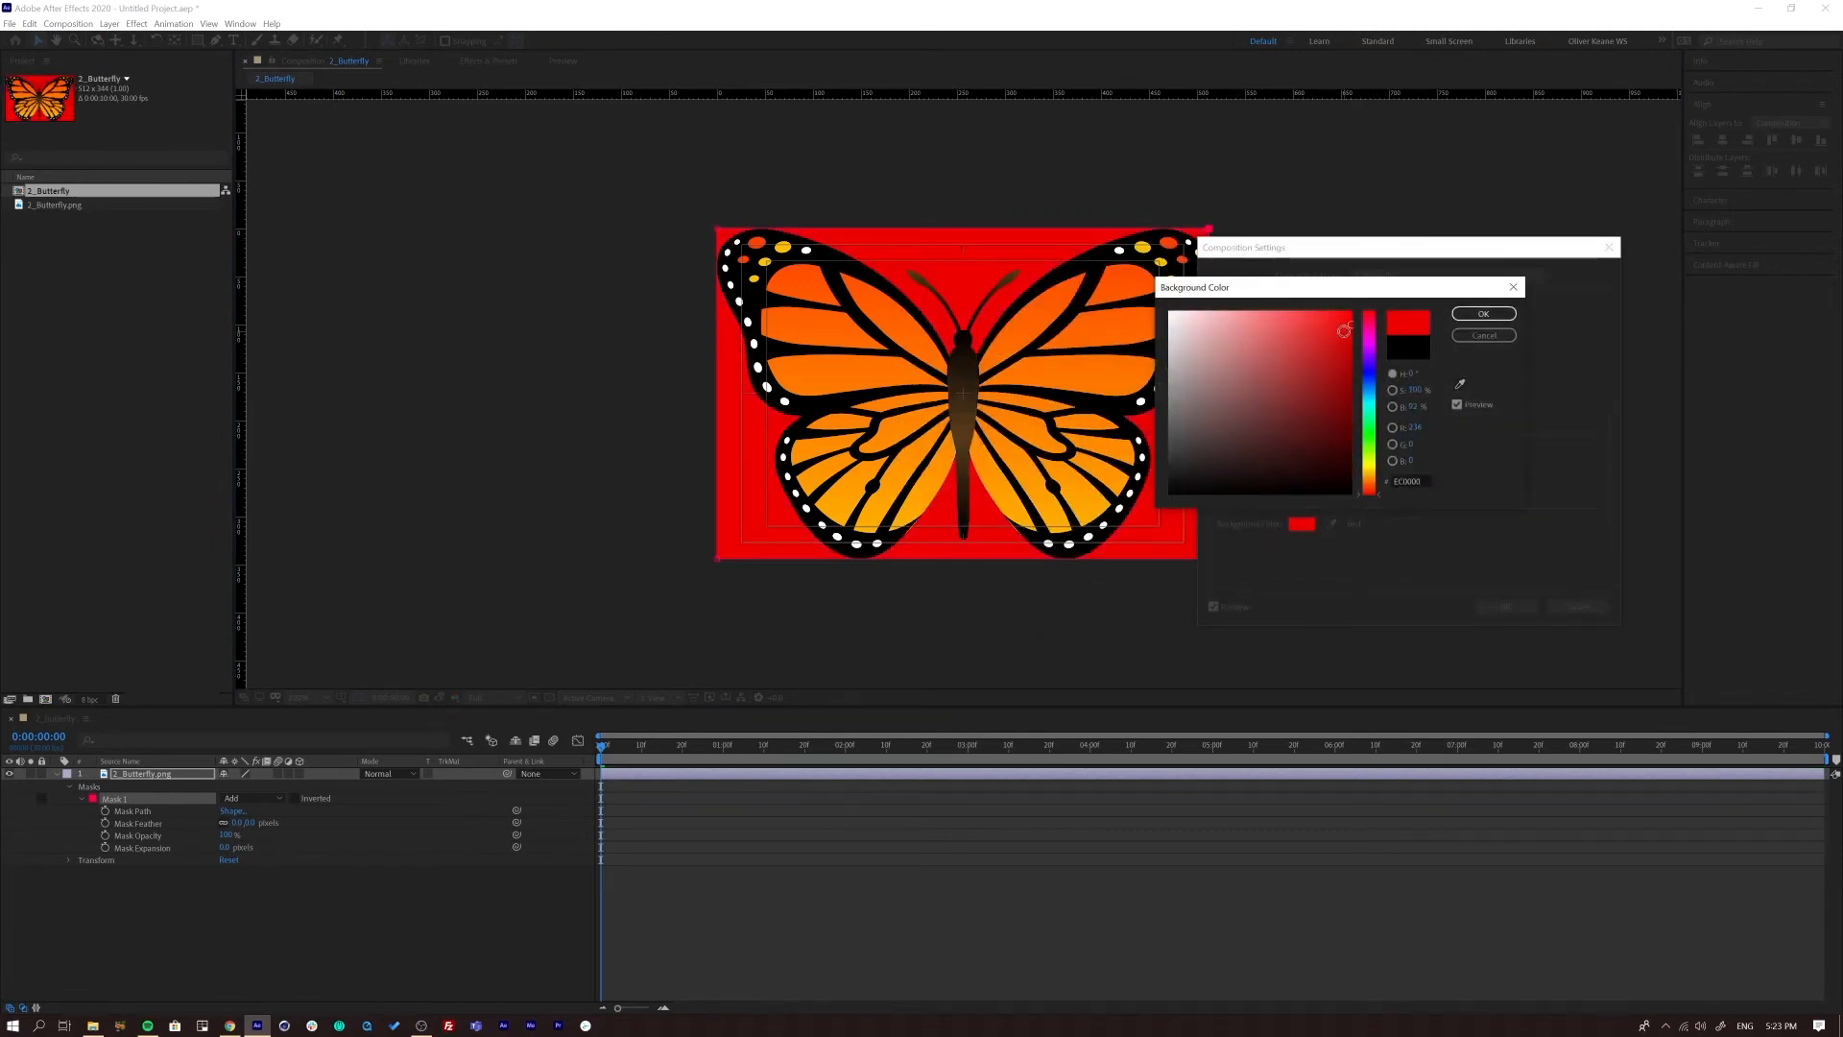
pyautogui.click(1371, 408)
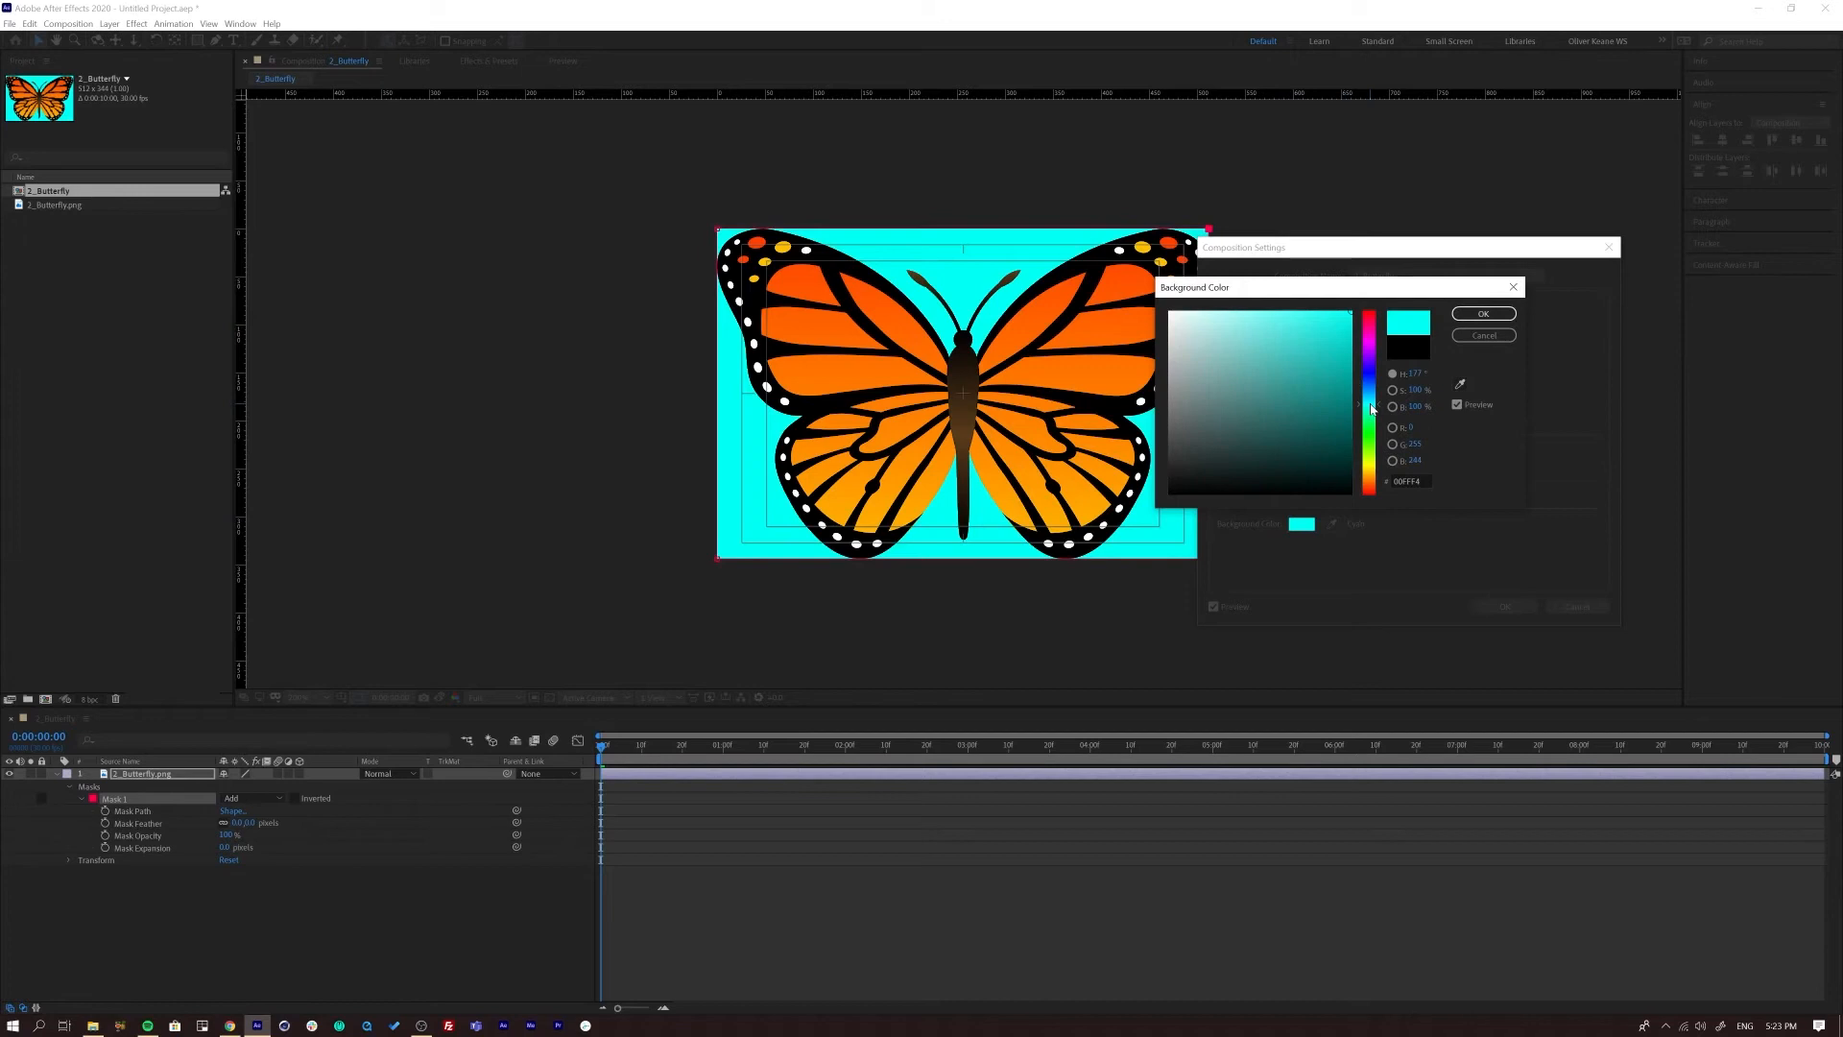
pyautogui.click(1483, 314)
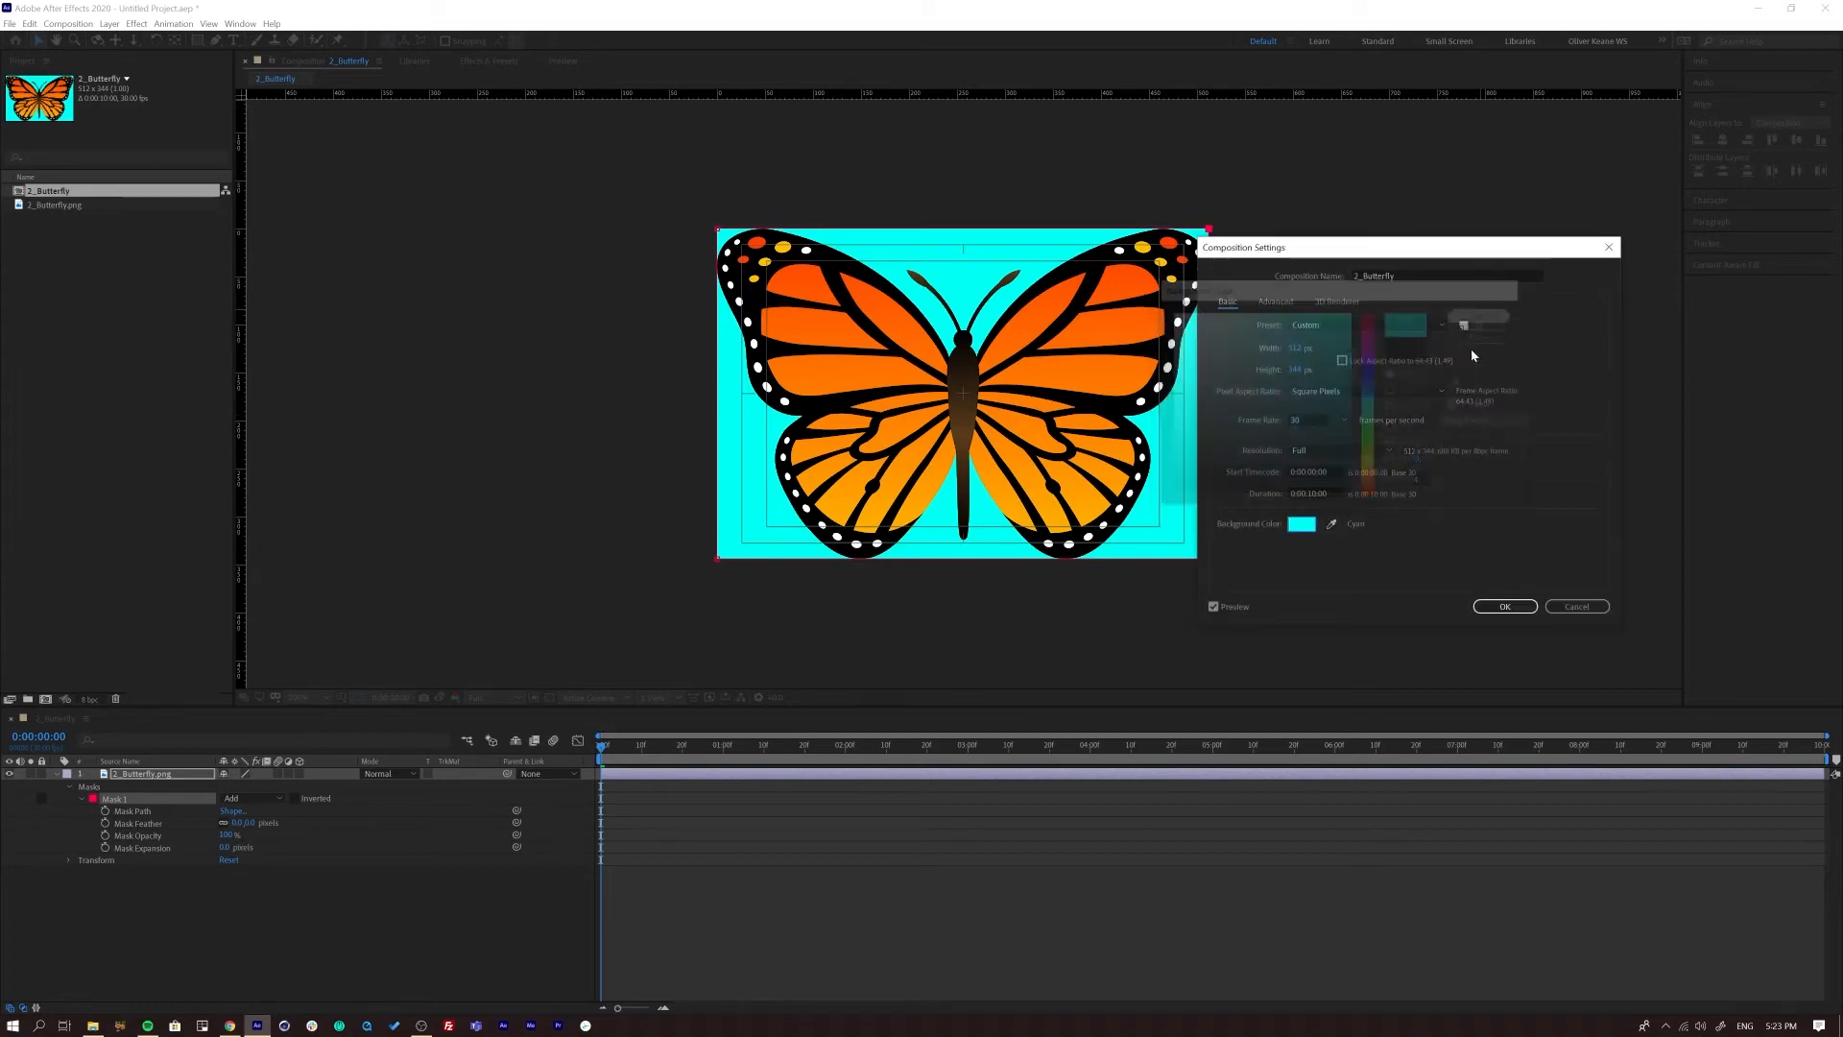
pyautogui.click(1503, 606)
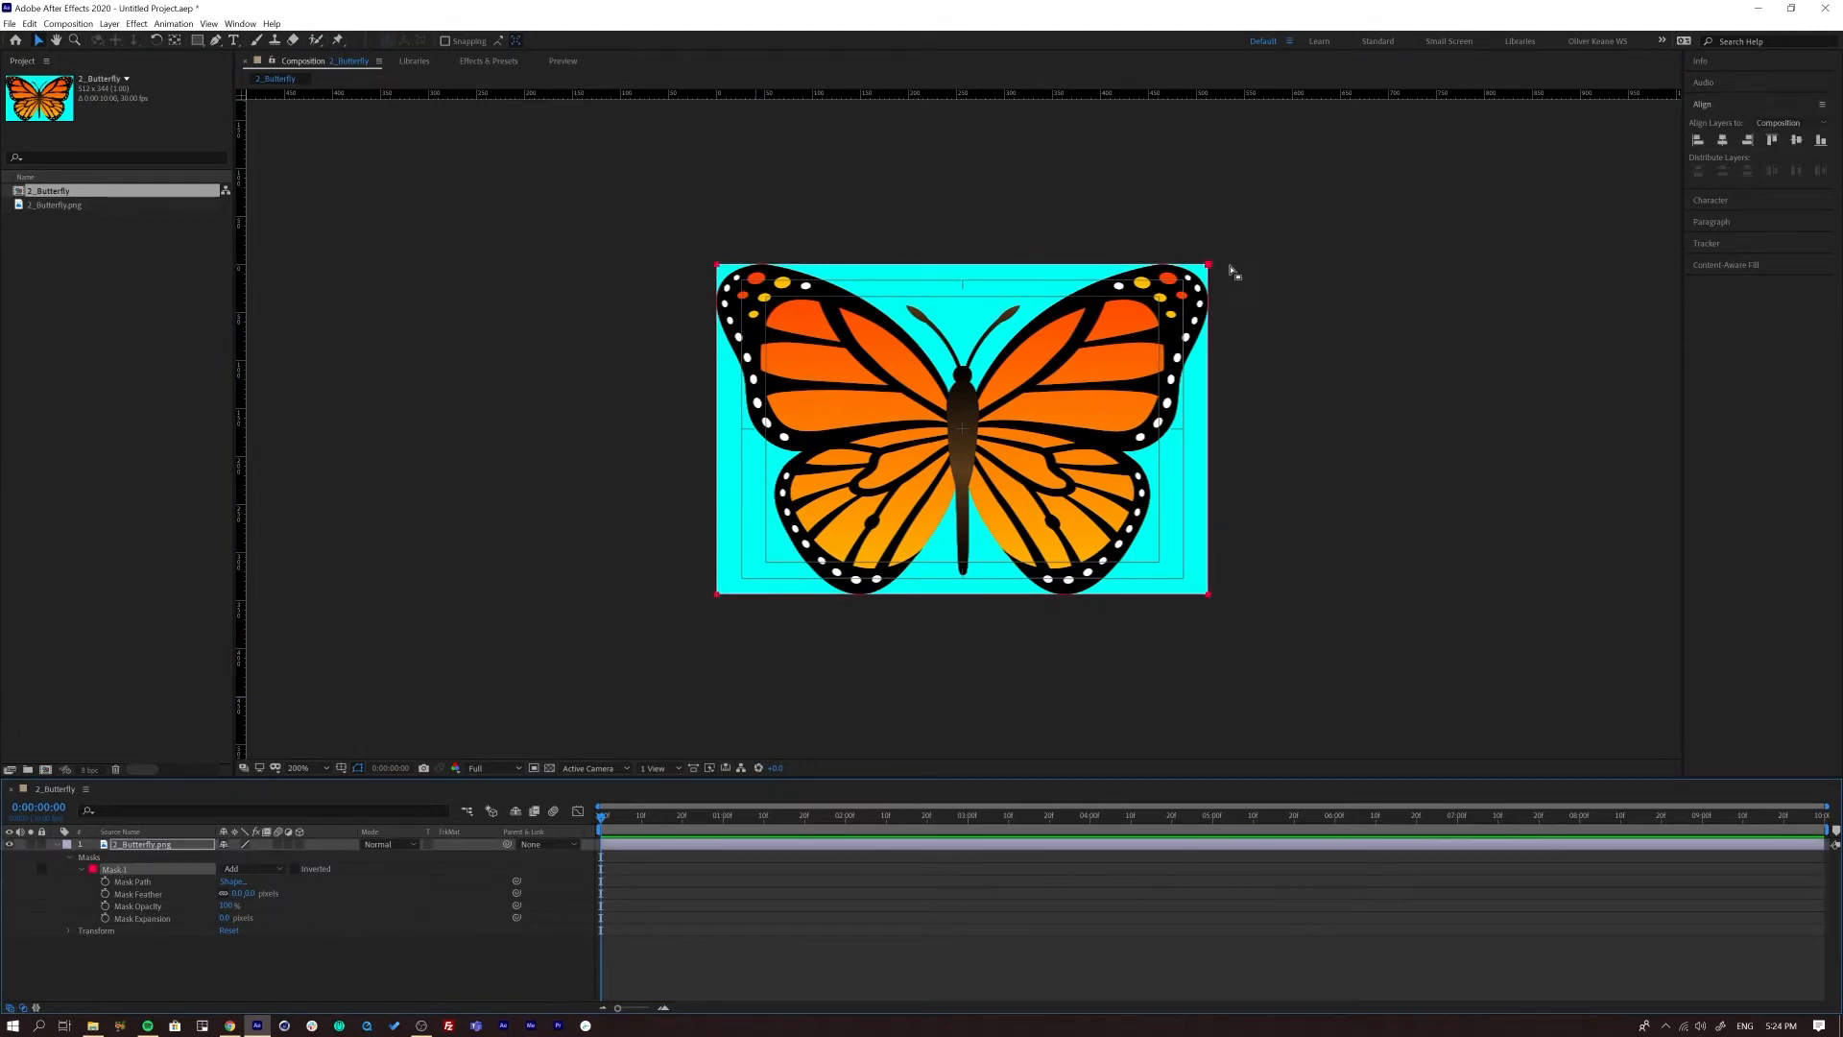
# - Move the mask's two right corner points together to the body's centre line so only the left wing stays visible
pyautogui.moveTo(1256, 235); pyautogui.dragTo(1185, 678)
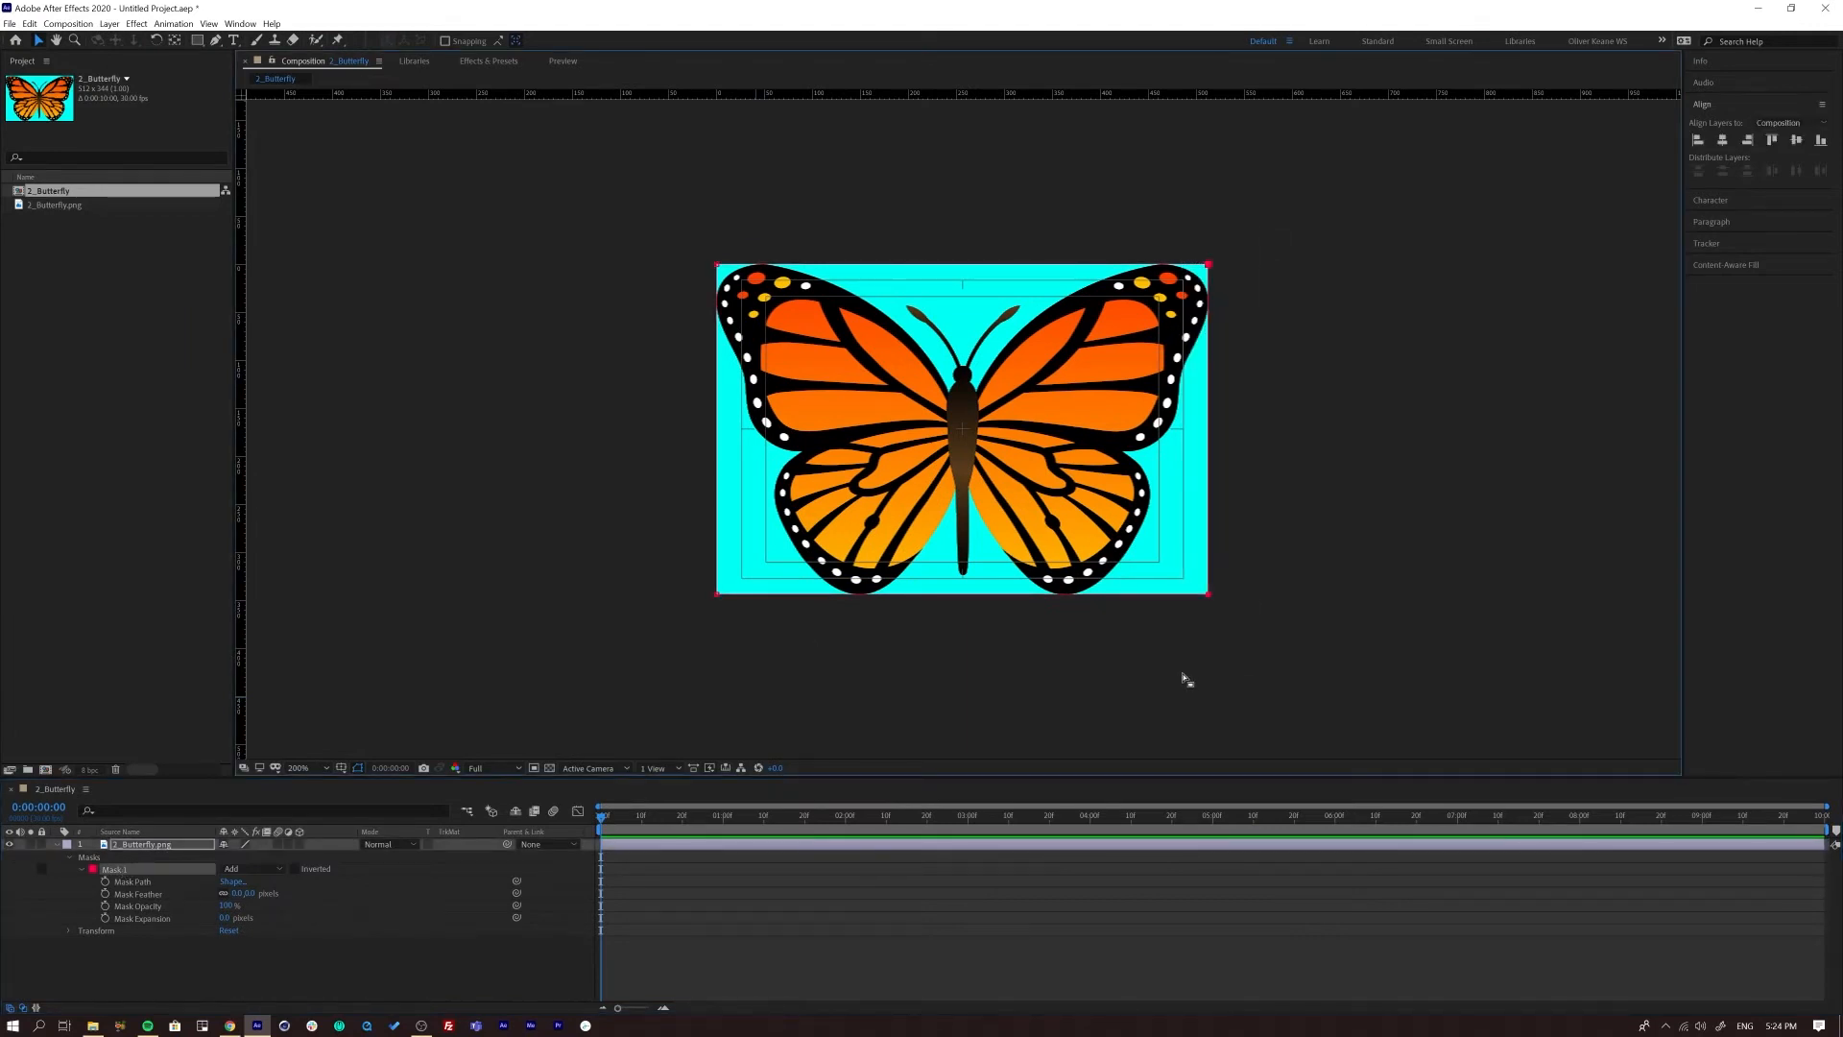
pyautogui.moveTo(1287, 235); pyautogui.dragTo(1161, 667)
pyautogui.moveTo(1202, 597); pyautogui.dragTo(963, 605)
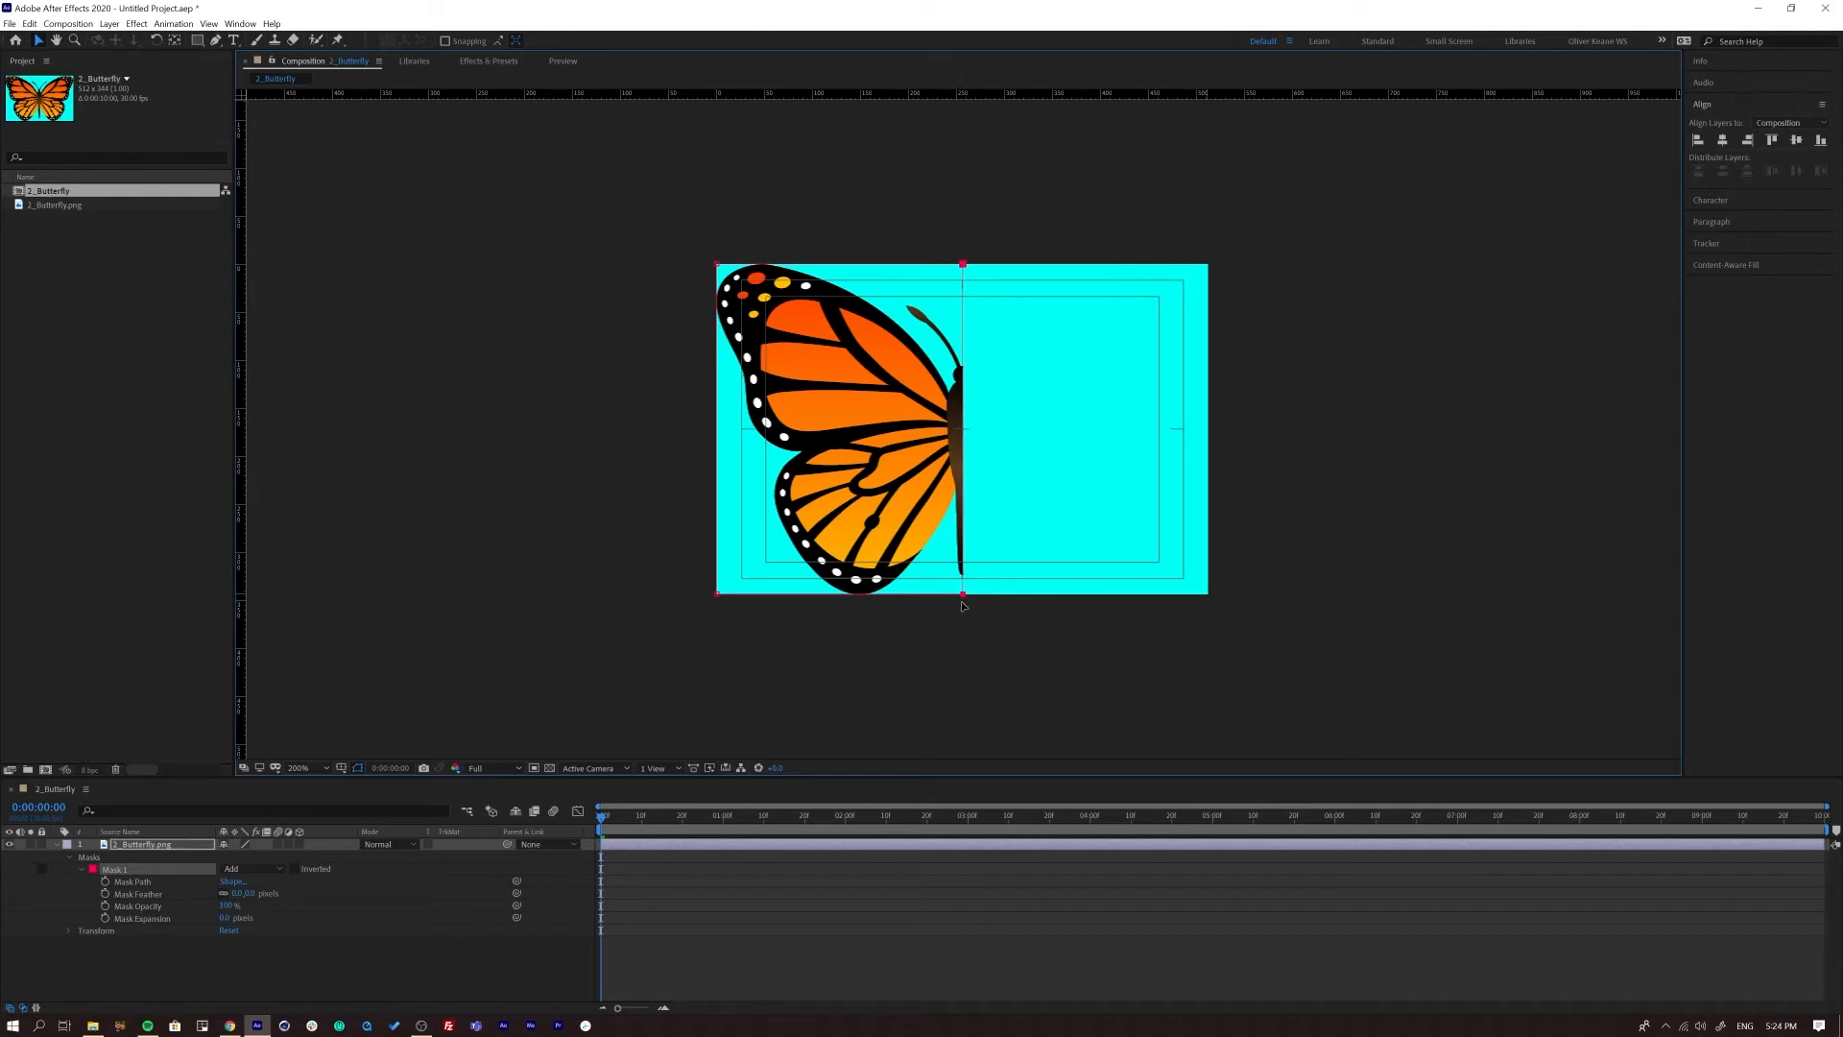
pyautogui.click(301, 981)
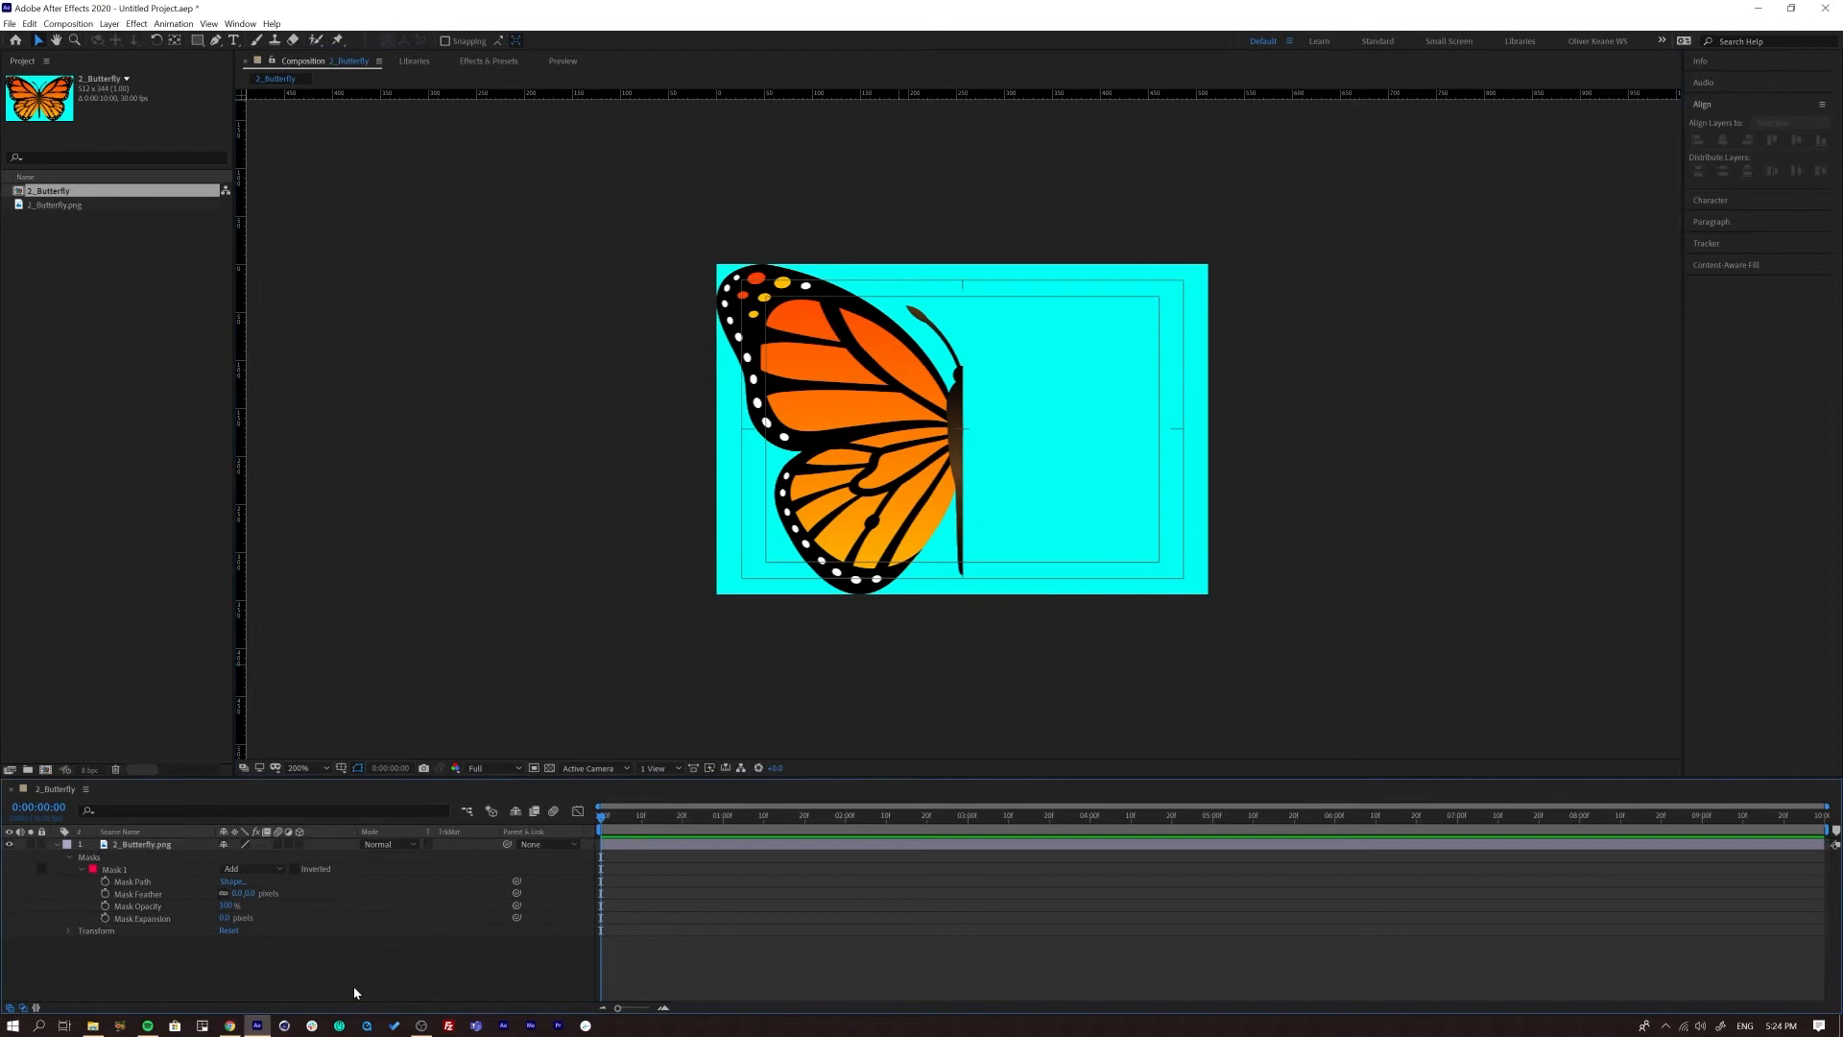
# - Try the Subtract mode on the butterfly layer's mask, and set it back to Add
pyautogui.click(123, 846)
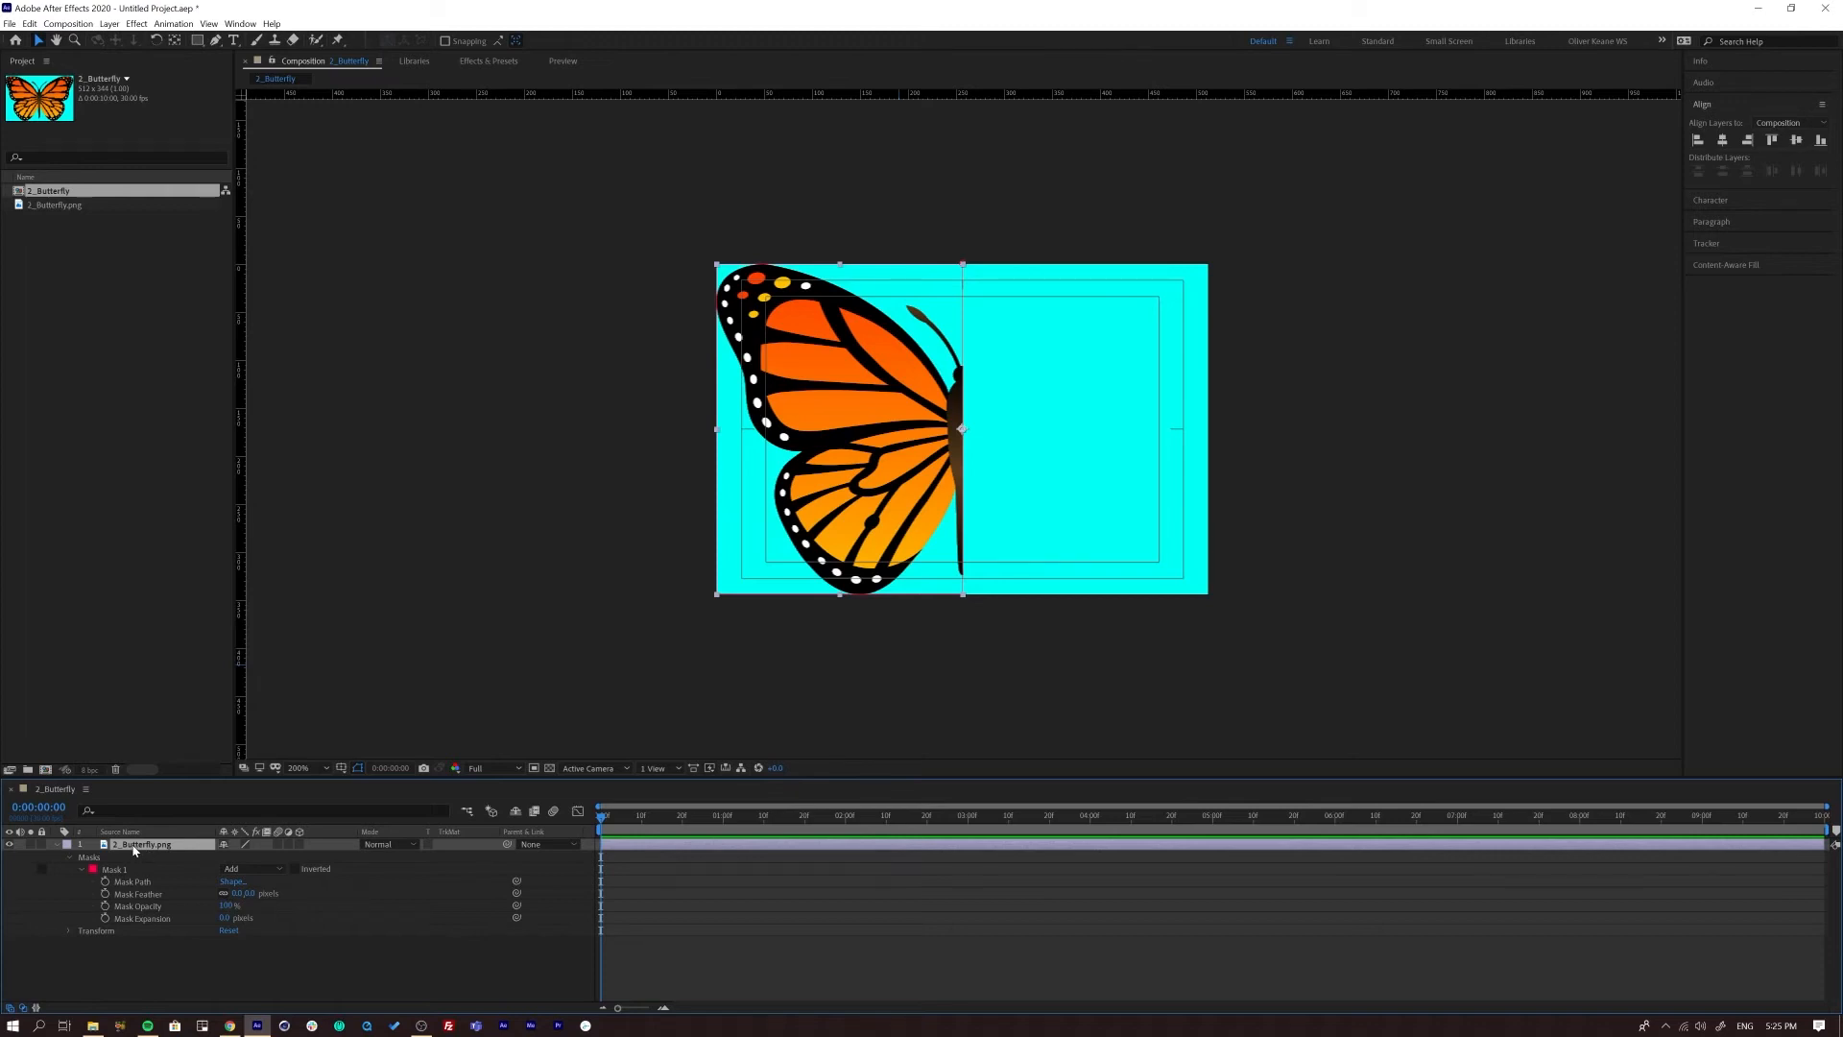
pyautogui.click(294, 869)
pyautogui.click(251, 867)
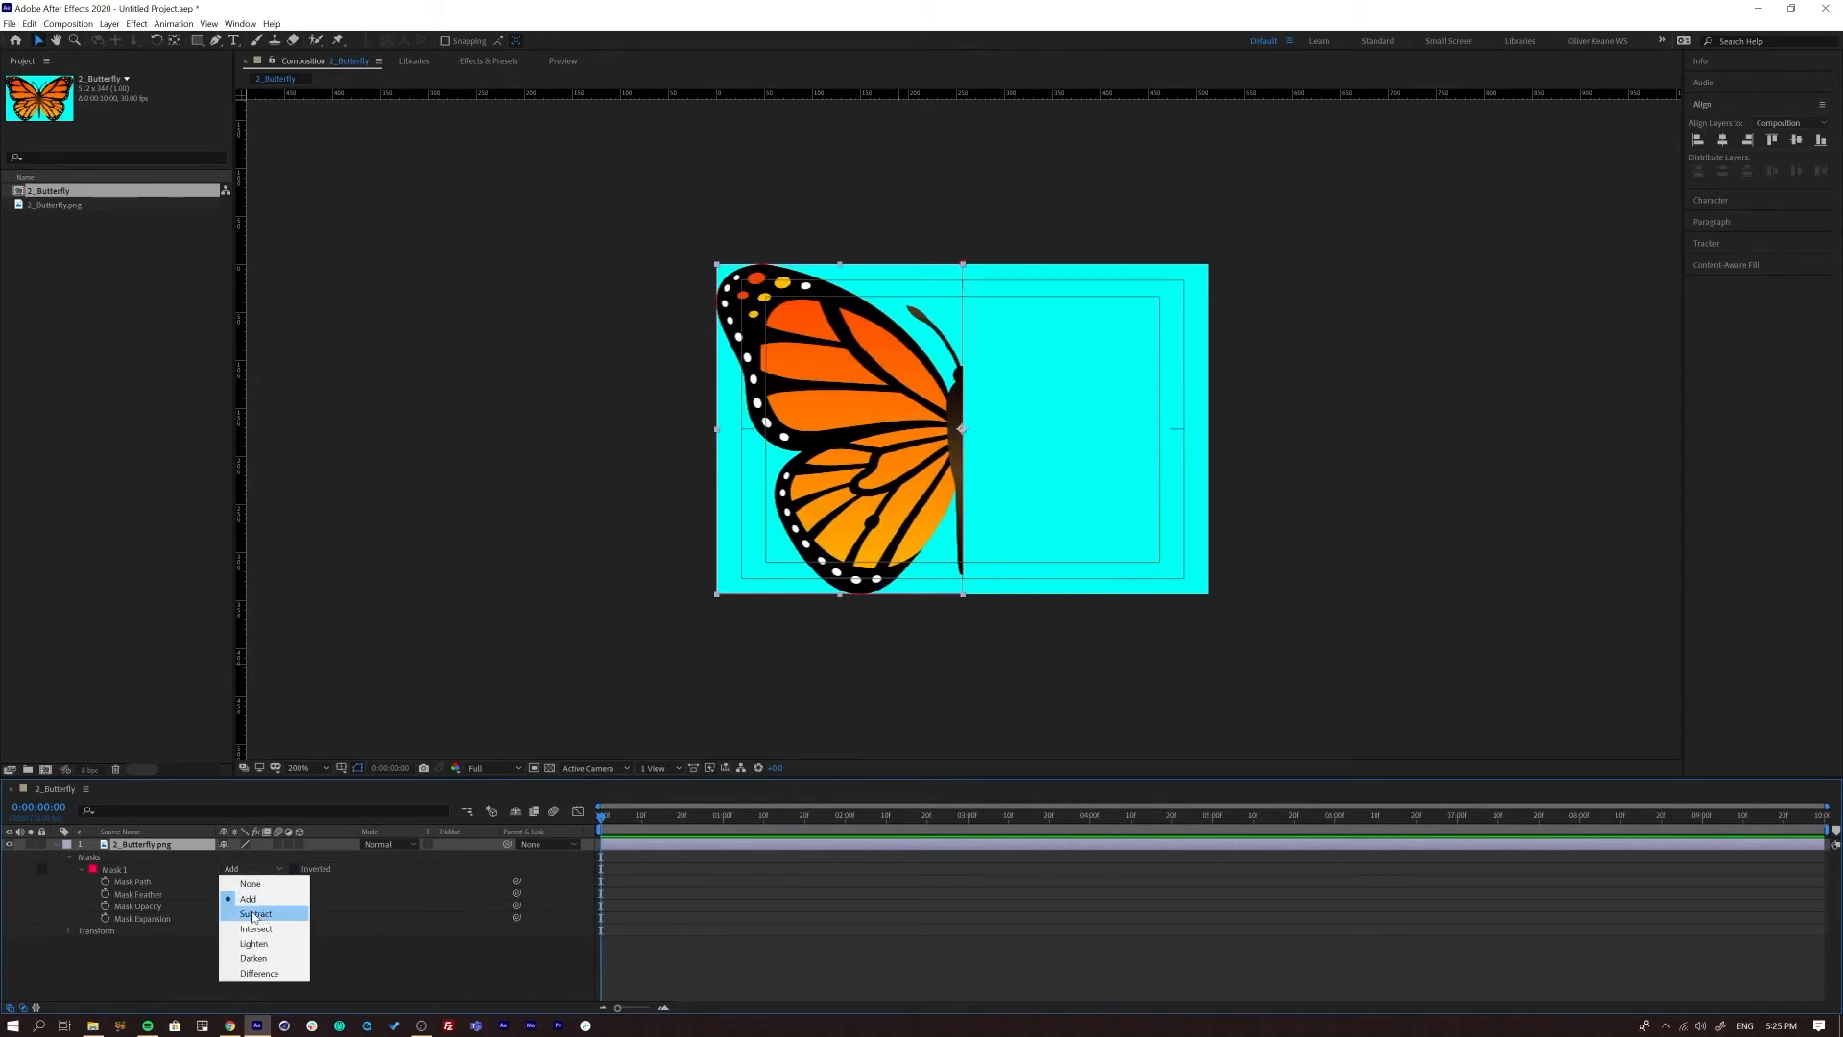
pyautogui.click(254, 914)
pyautogui.click(251, 868)
pyautogui.click(259, 899)
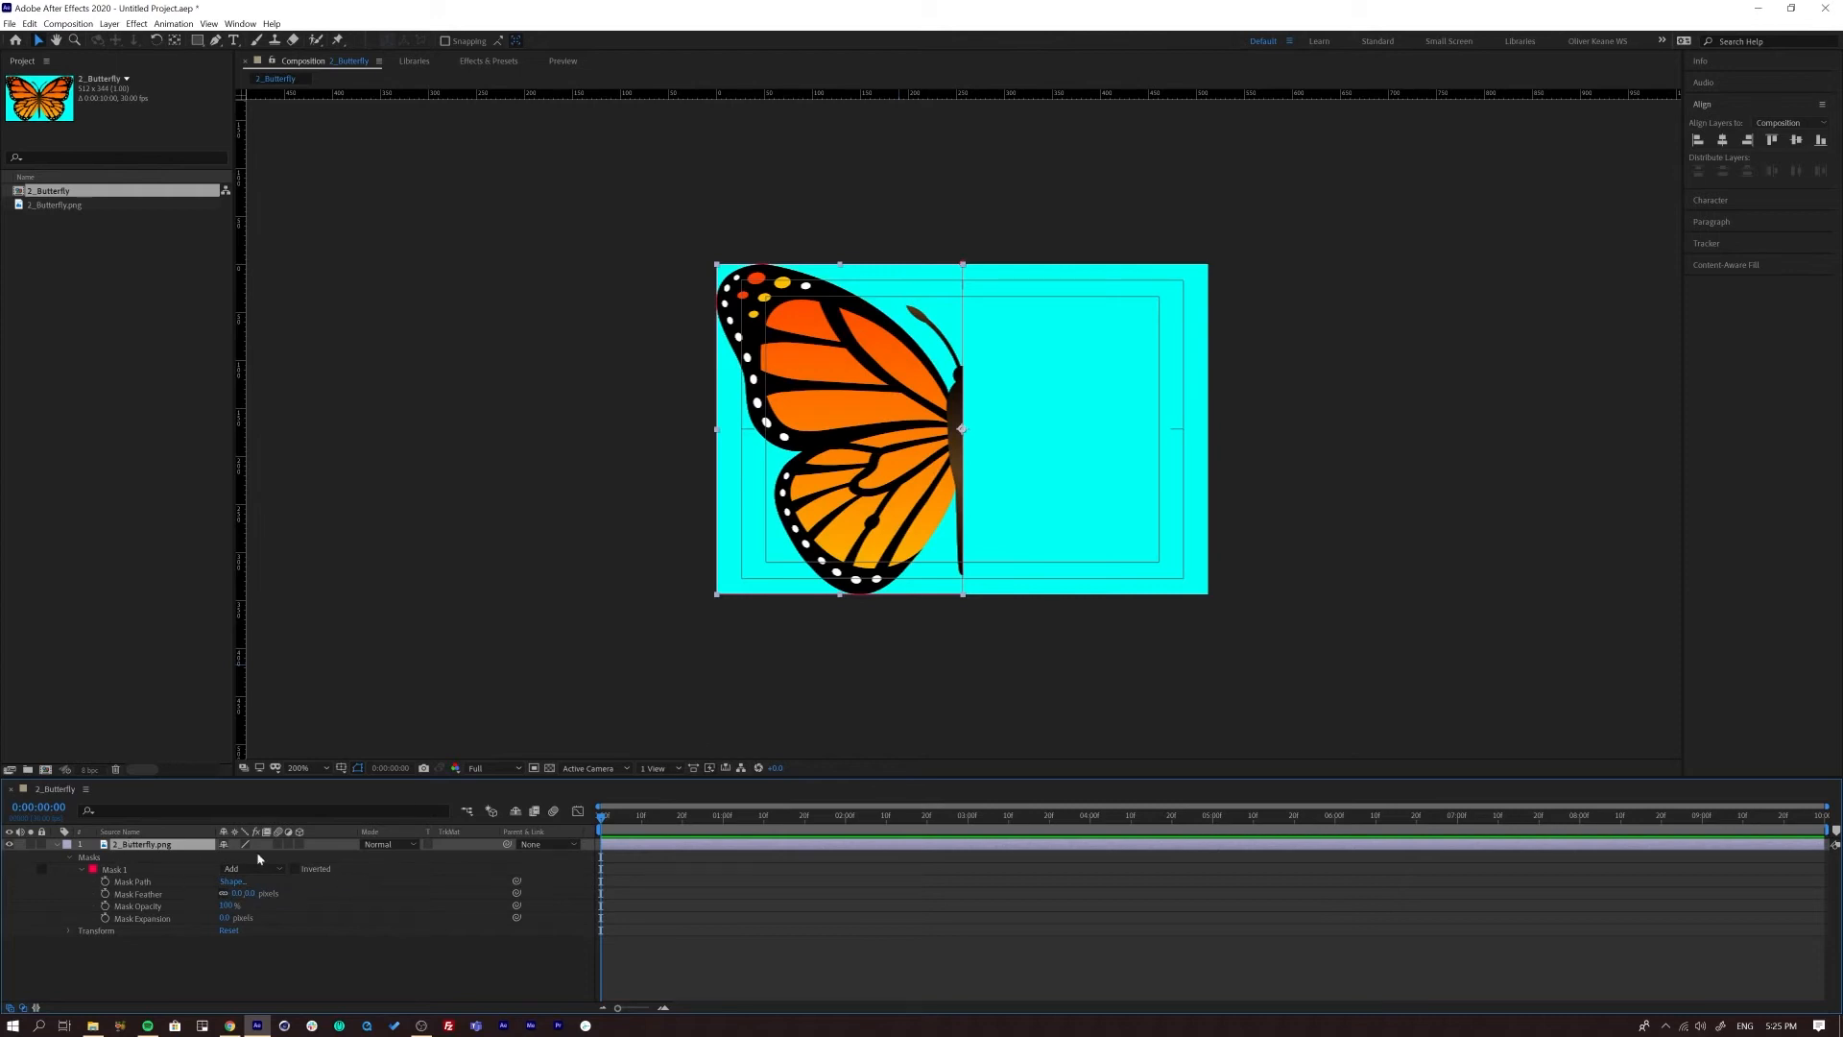
# - Collapse the butterfly layer's properties, duplicate the layer and select the upper copy
pyautogui.click(64, 844)
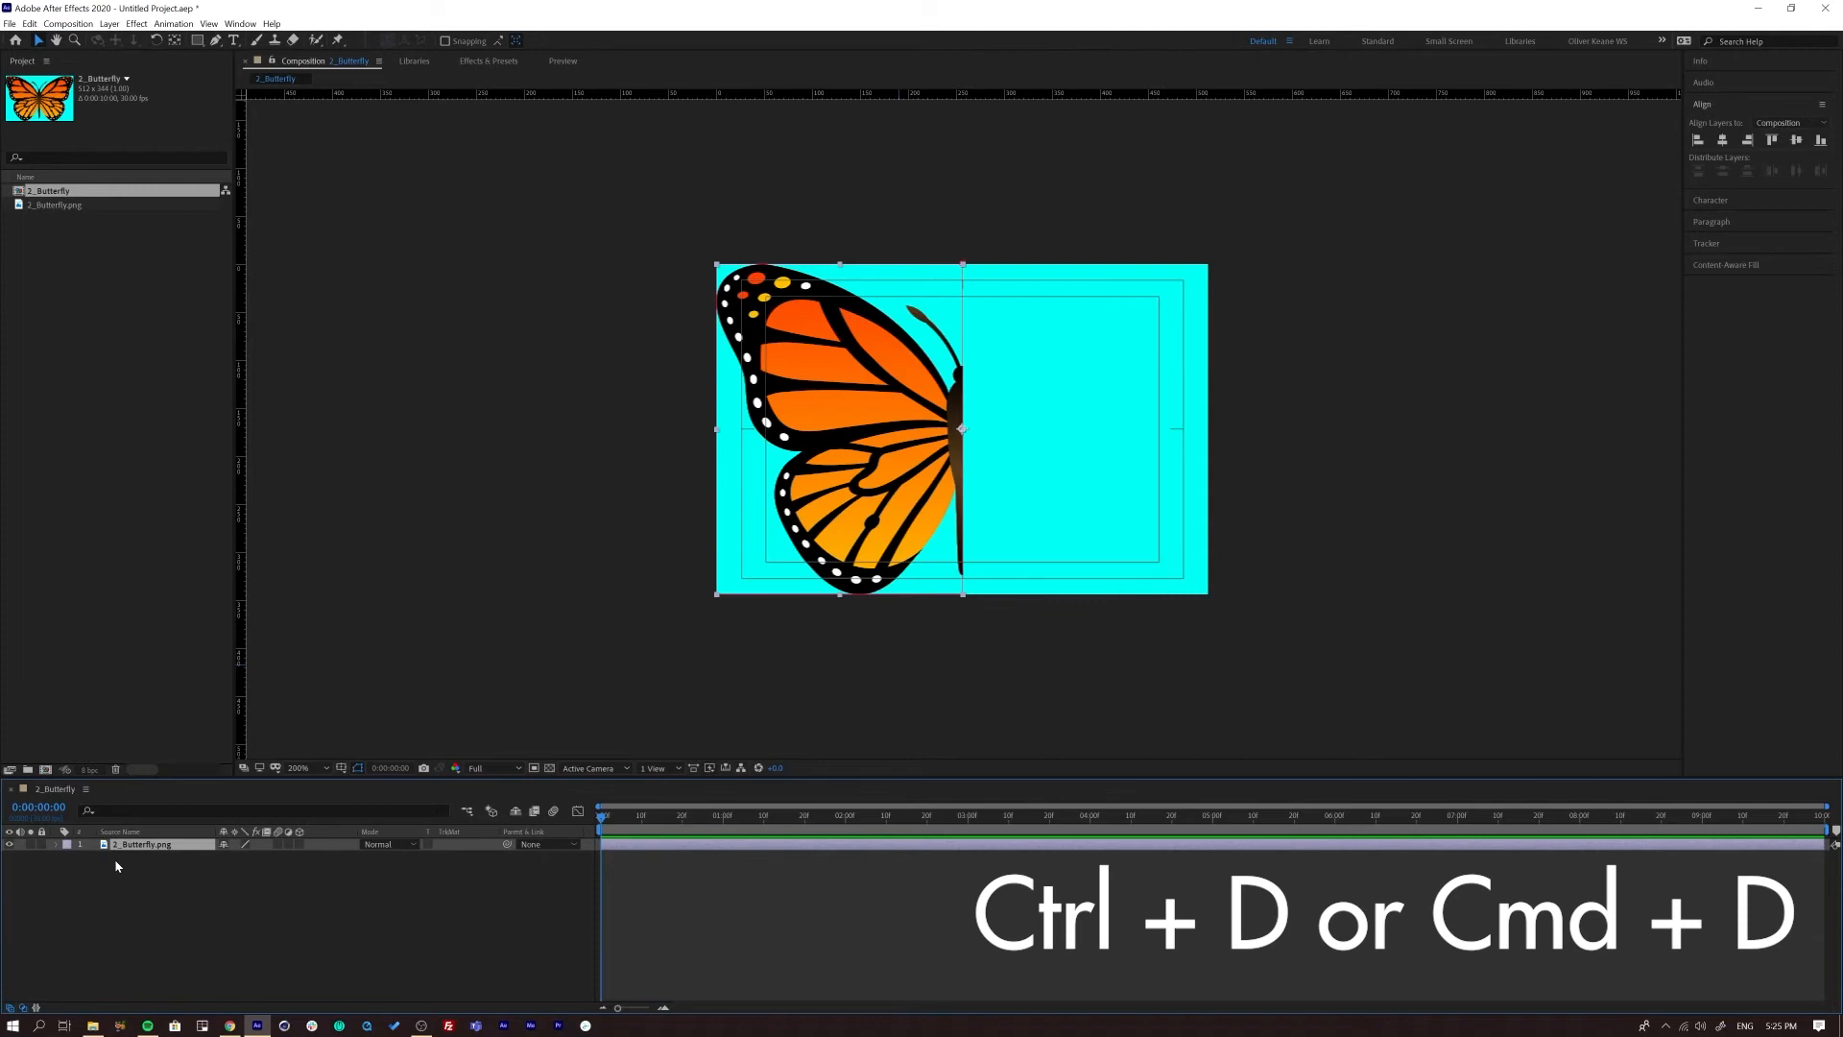
pyautogui.hotkey('ctrl', 'd')
pyautogui.click(146, 857)
pyautogui.click(145, 846)
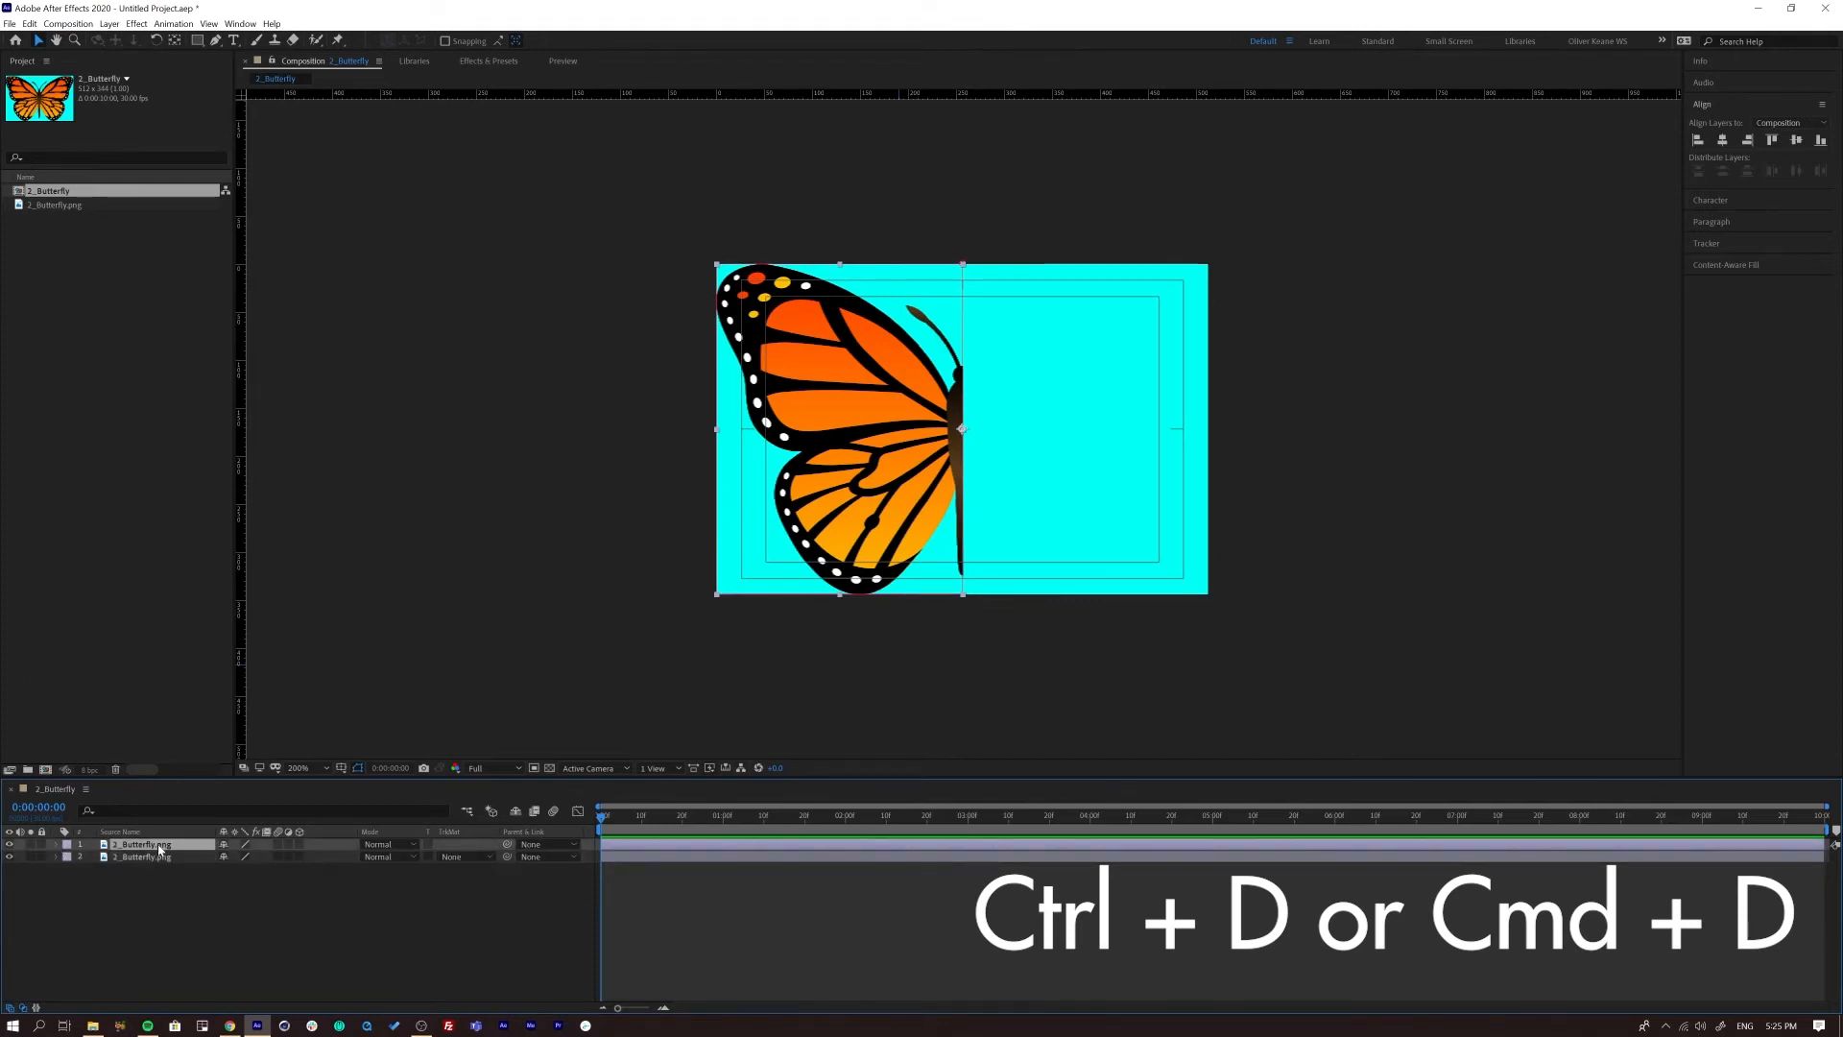
# - Set the mask mode of the top butterfly layer to Subtract and hide the title/action safe guides
pyautogui.click(55, 845)
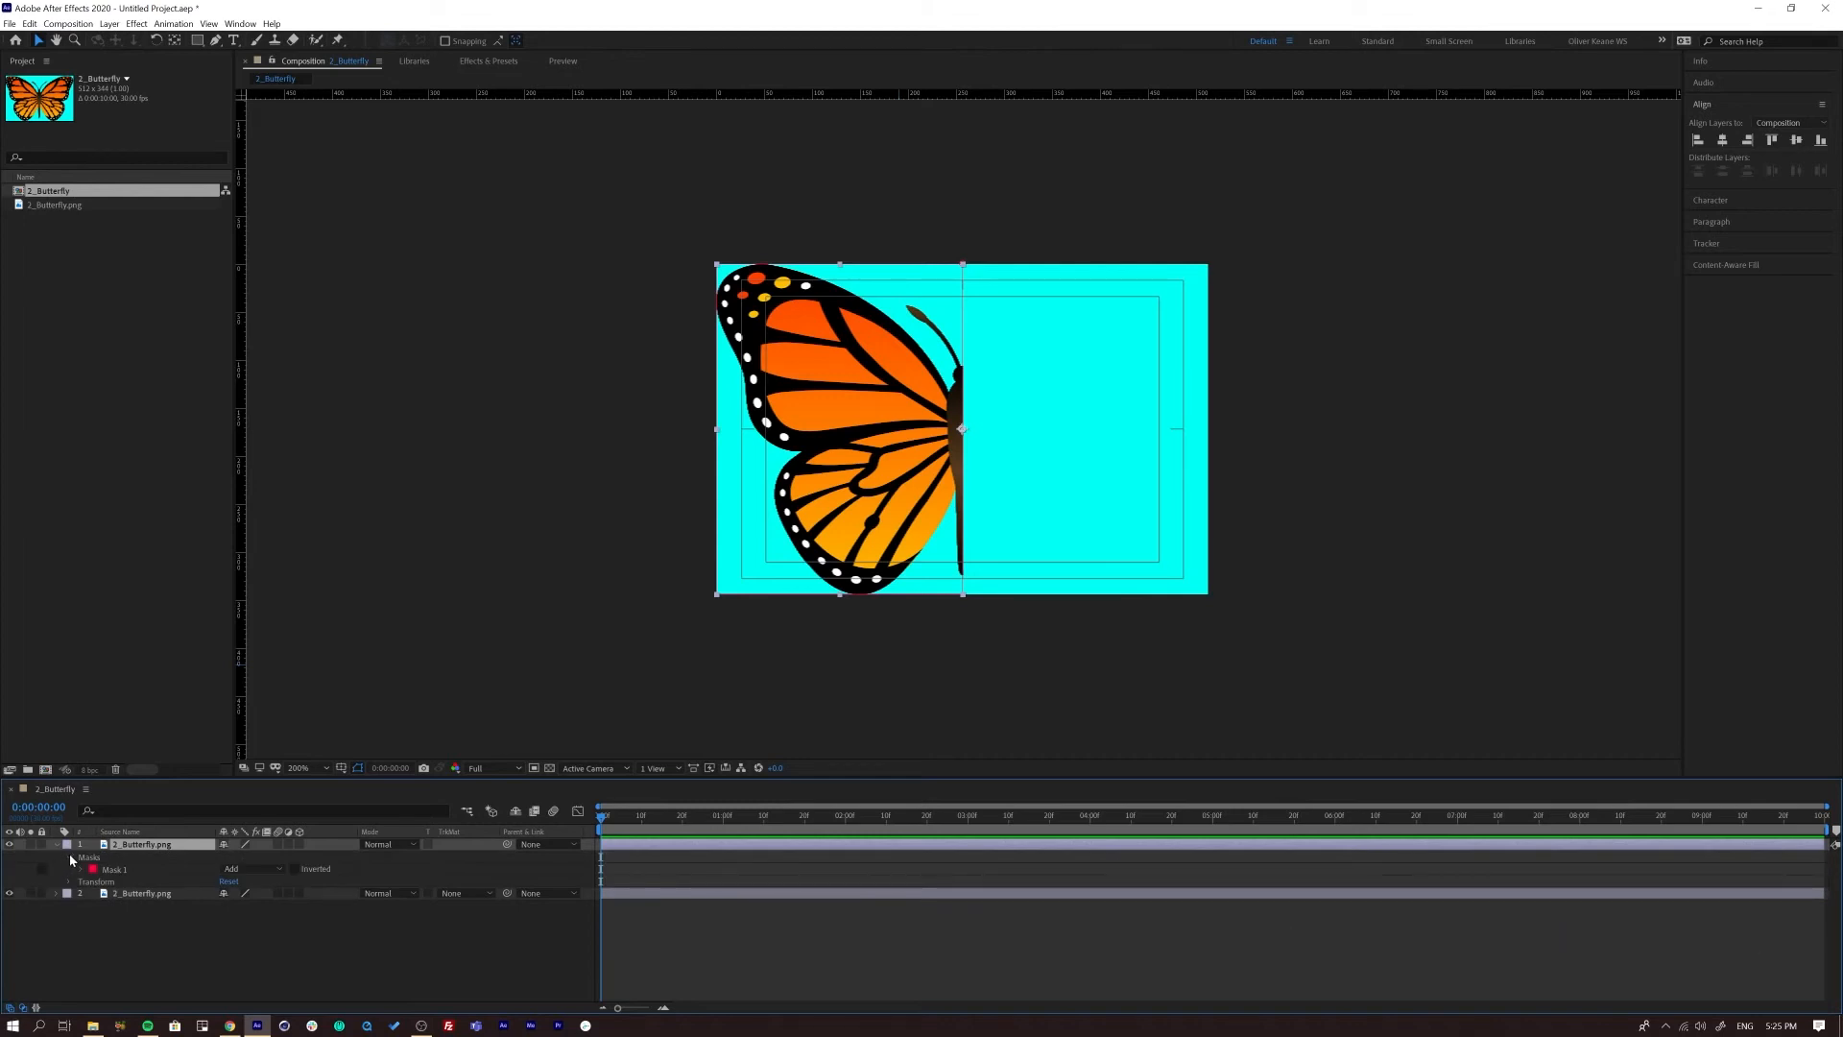
pyautogui.click(81, 870)
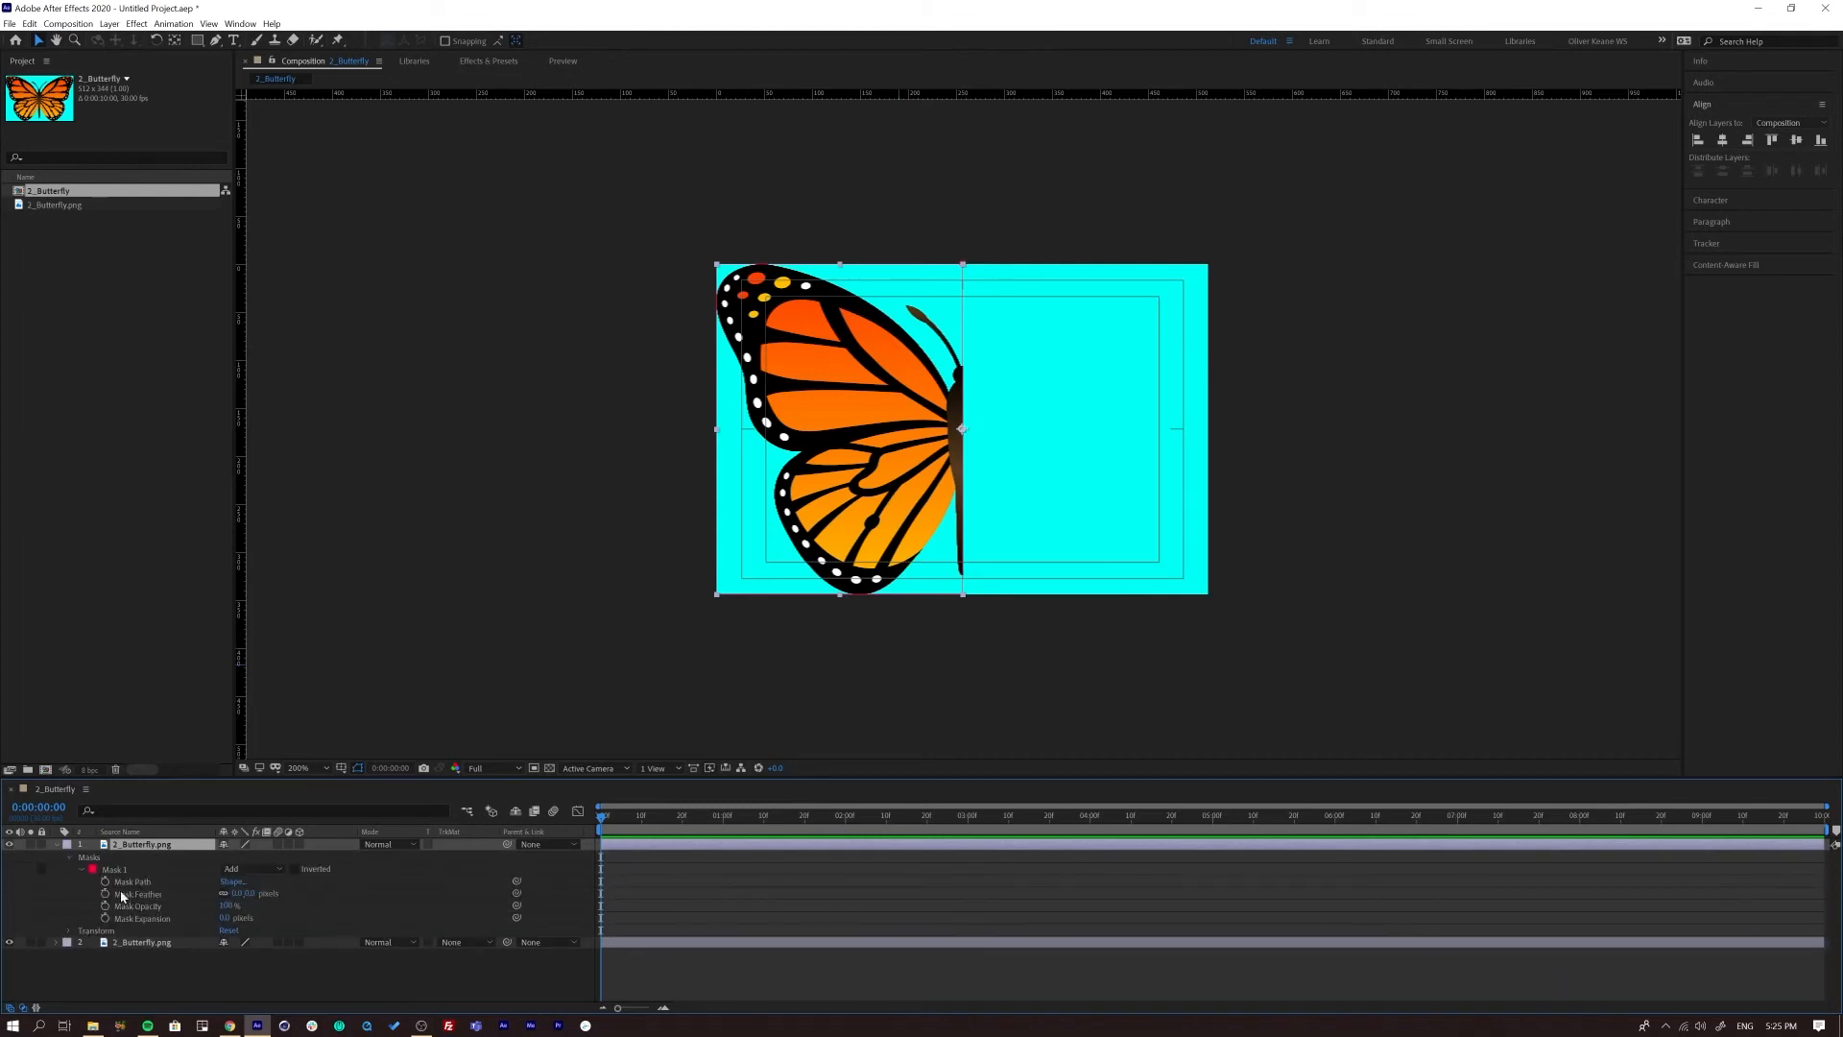
pyautogui.click(117, 870)
pyautogui.click(248, 869)
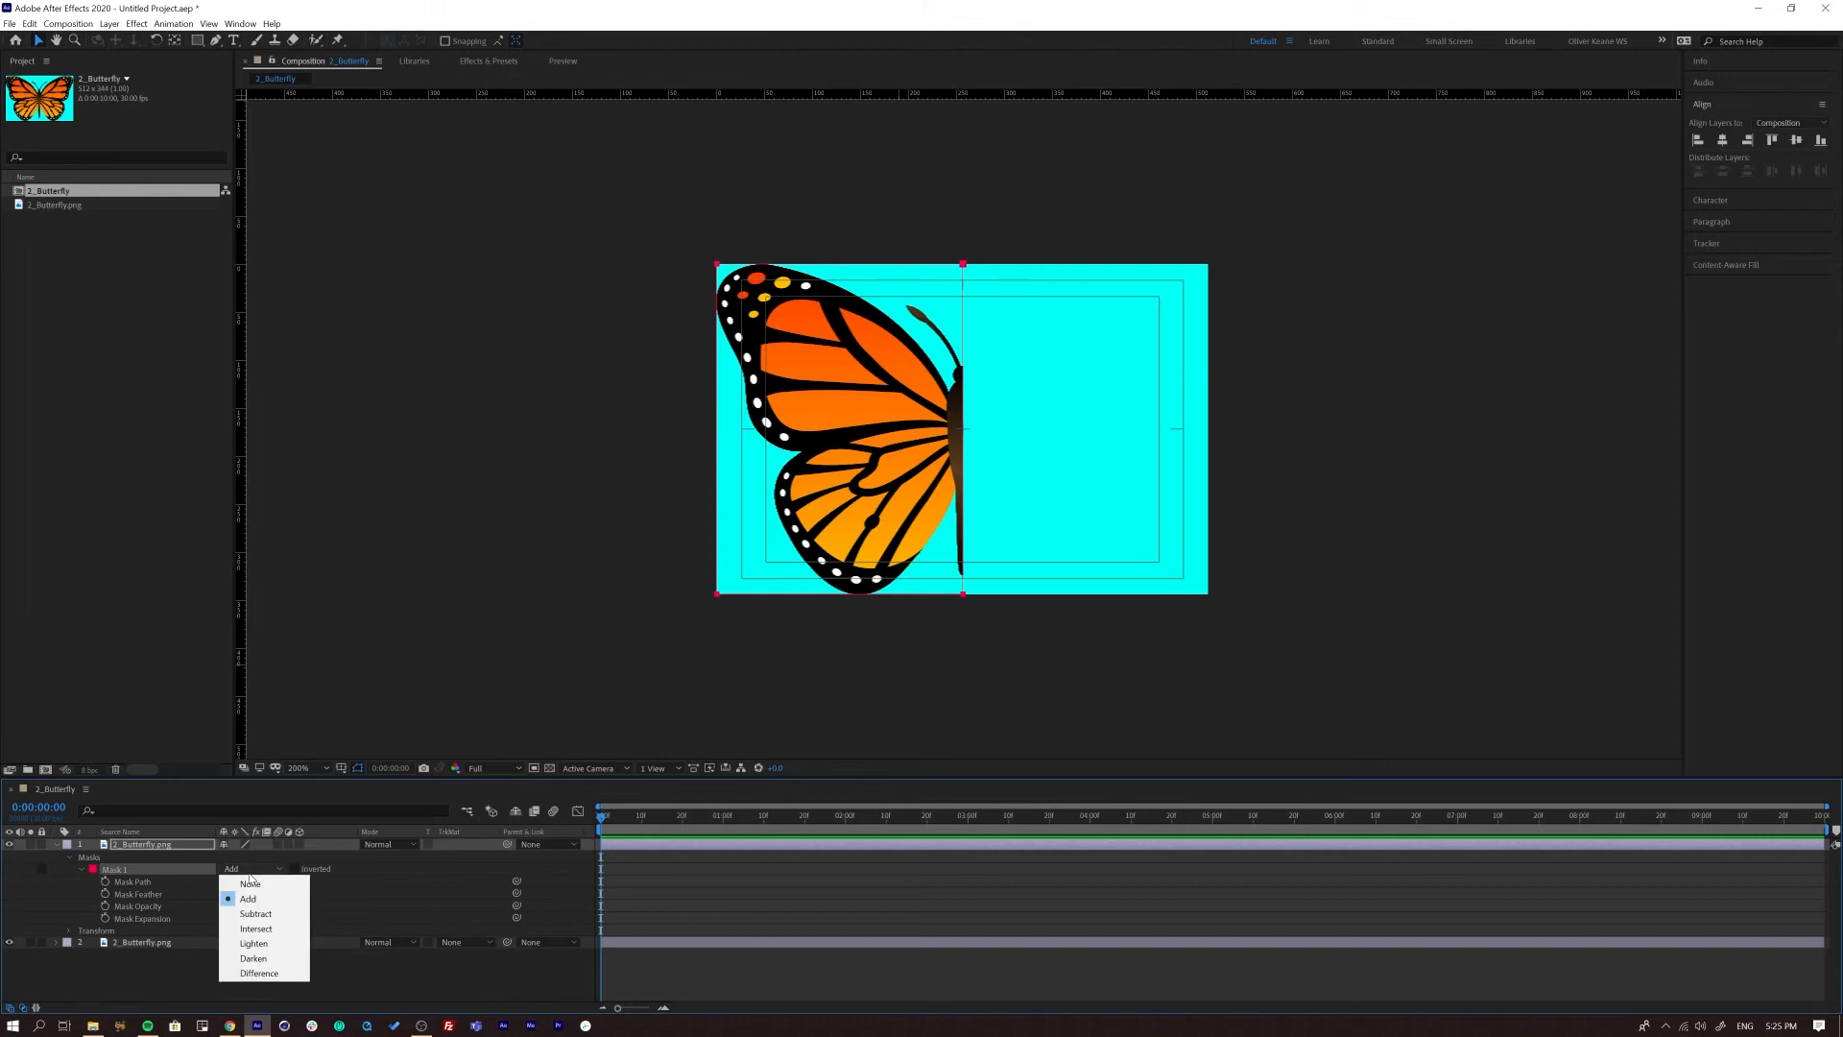
pyautogui.click(256, 915)
pyautogui.click(326, 964)
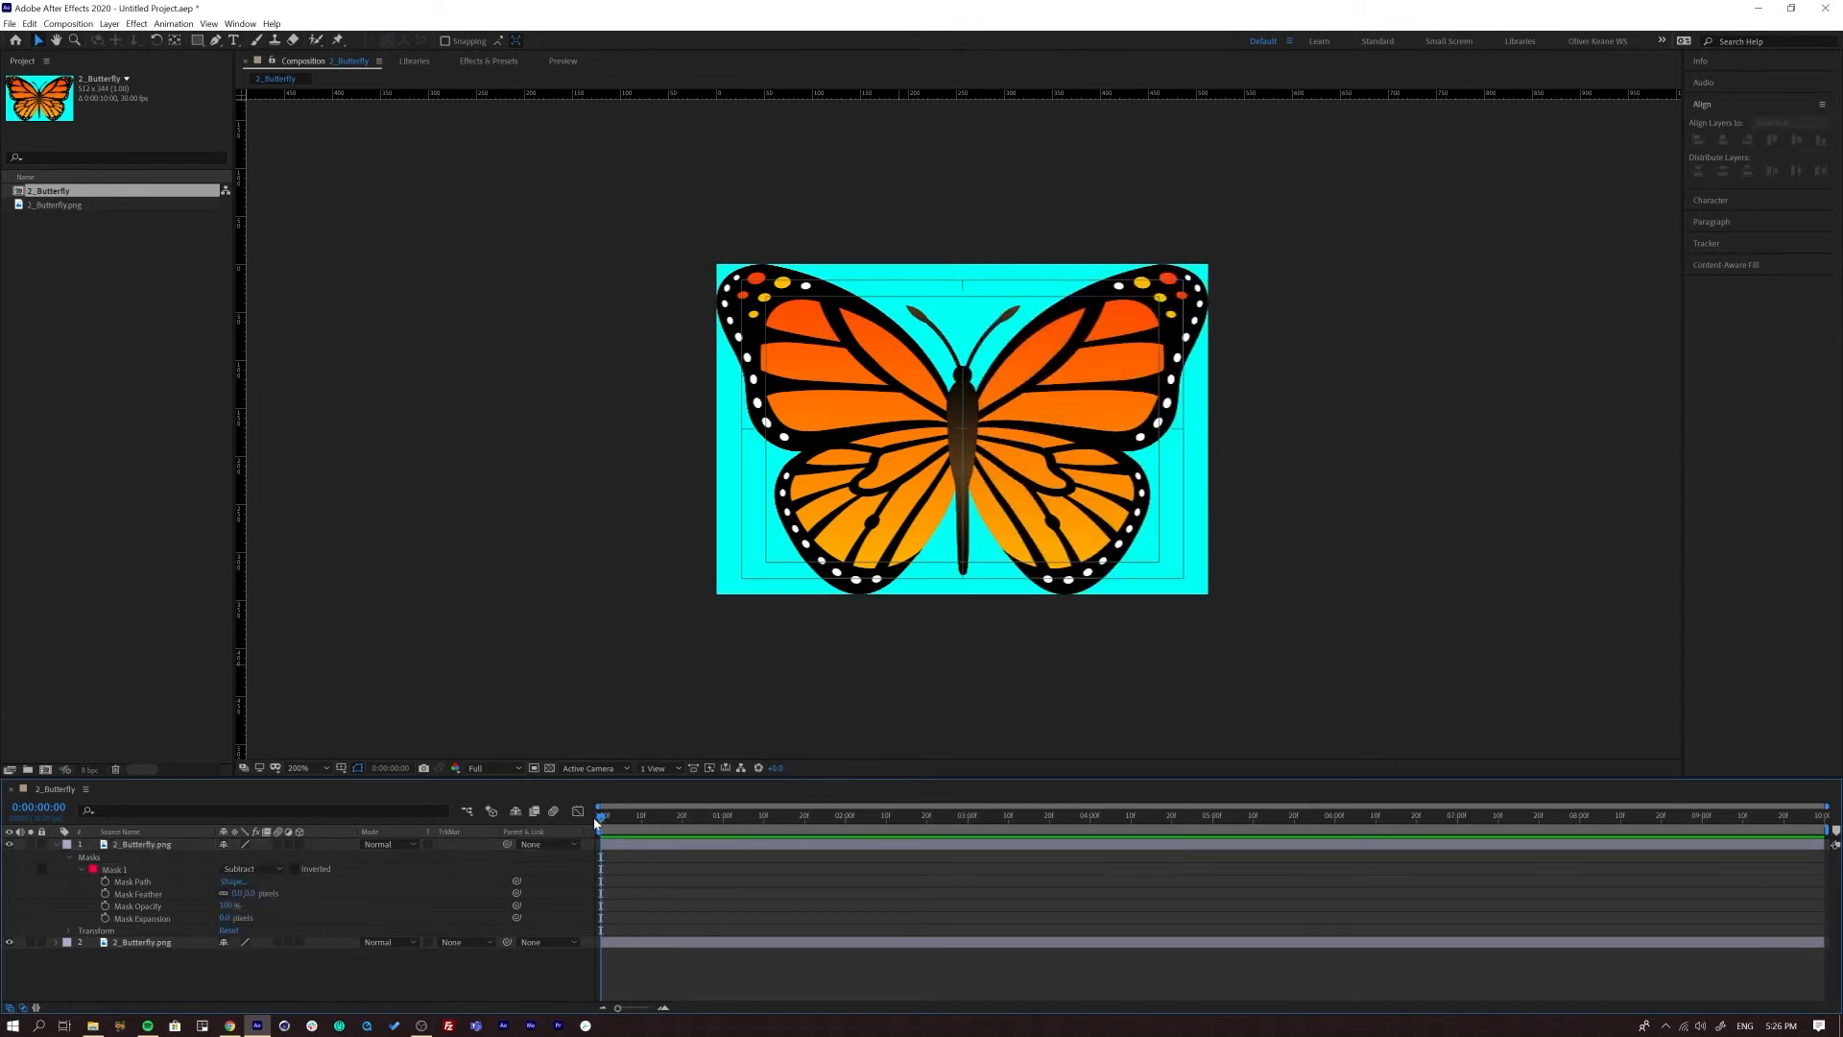
pyautogui.click(340, 769)
pyautogui.click(370, 780)
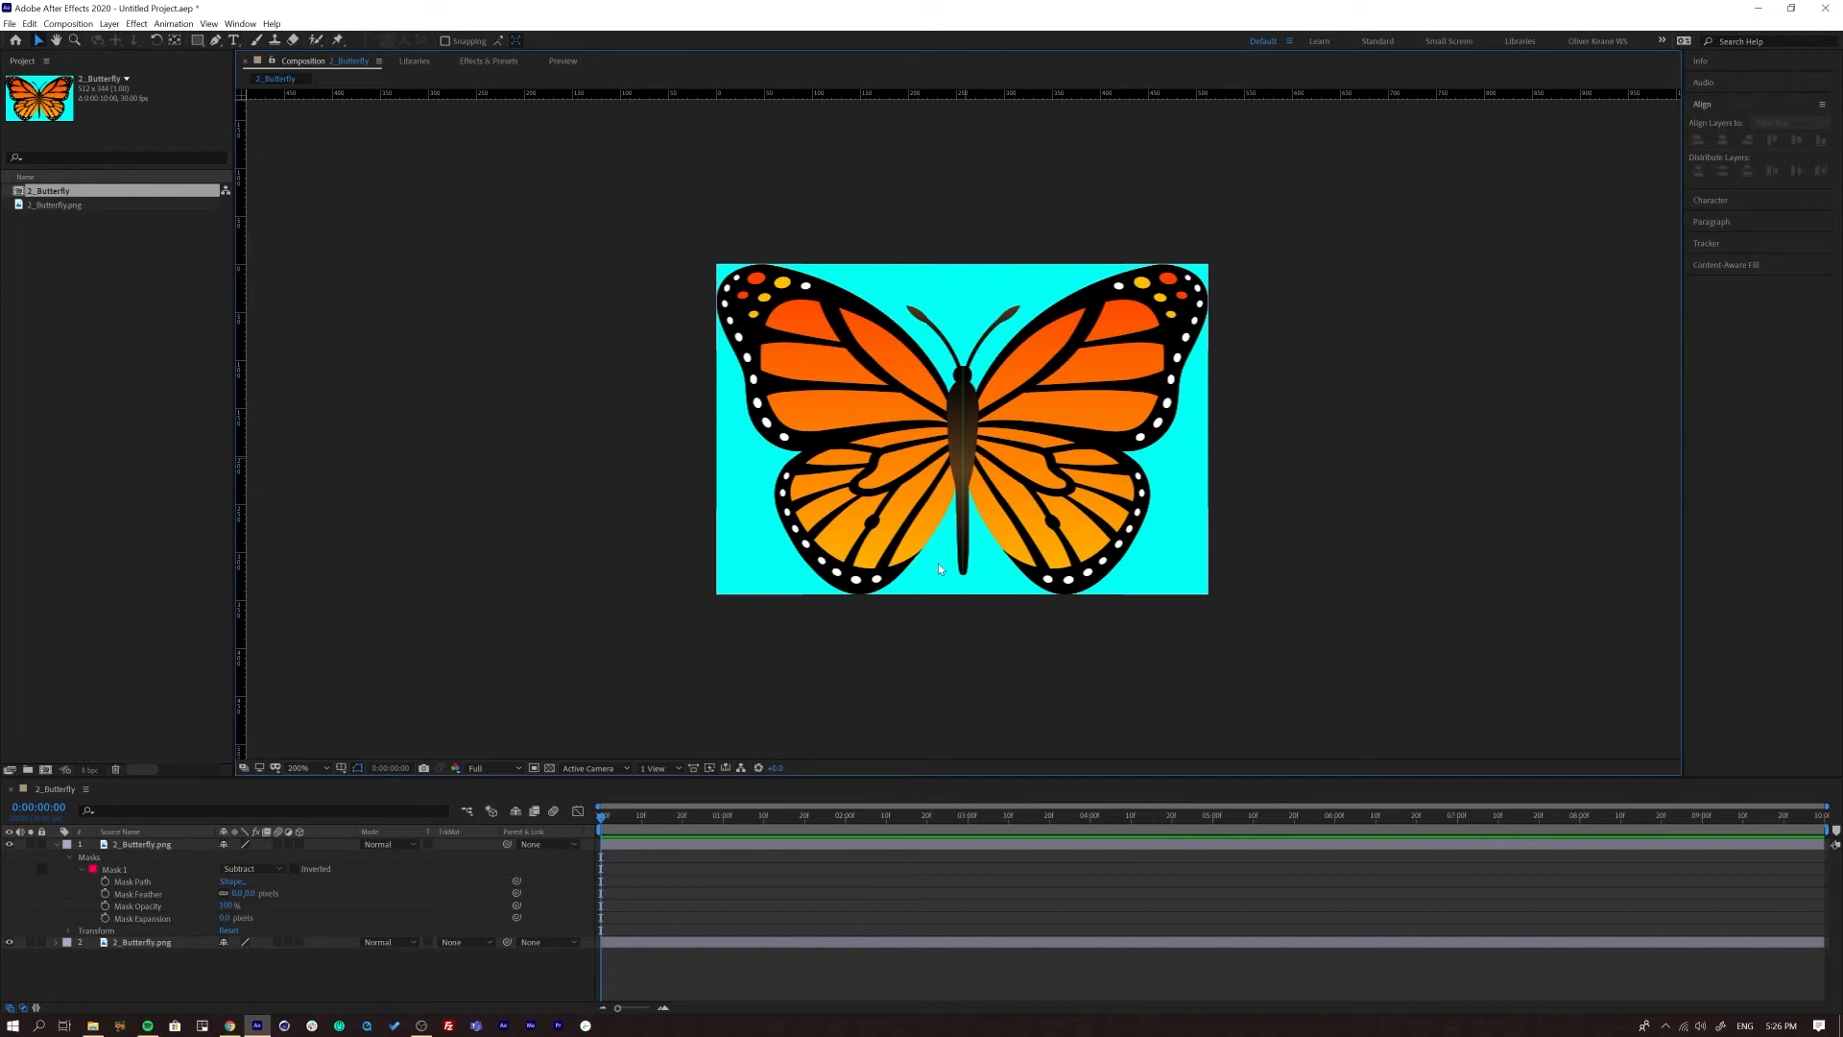
pyautogui.click(83, 854)
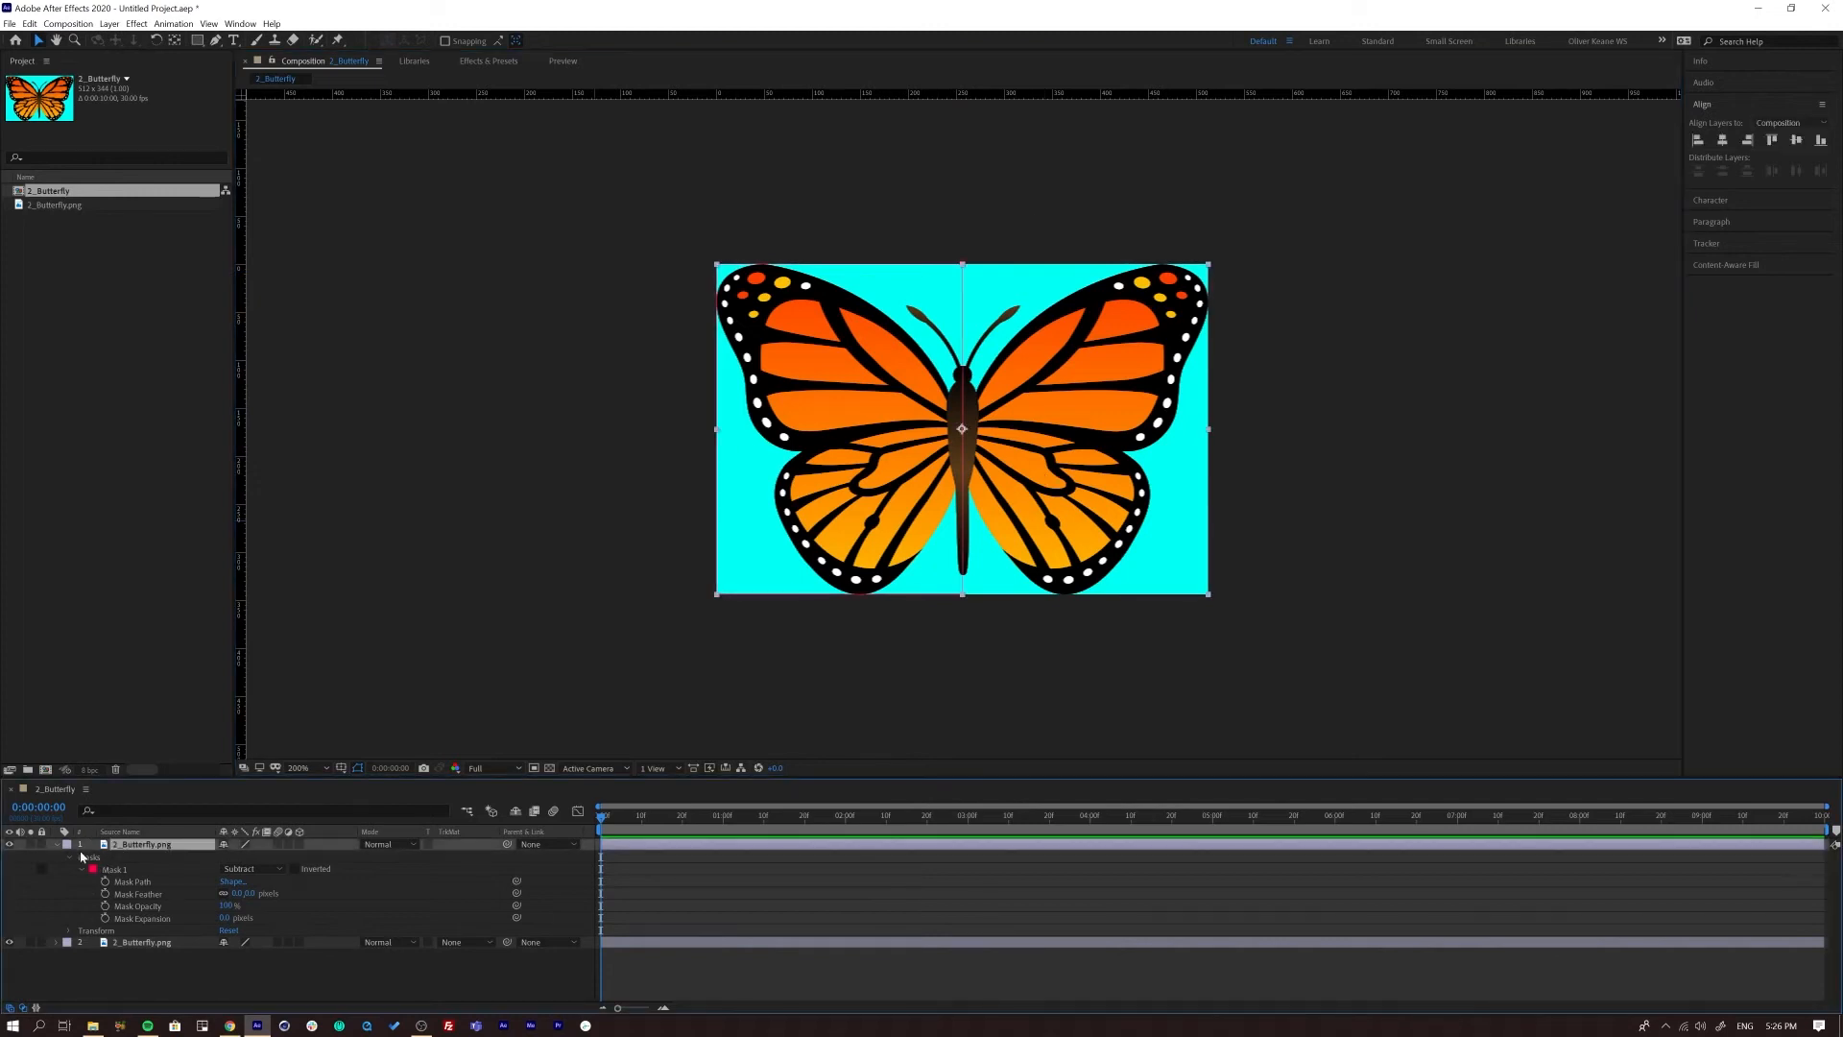
pyautogui.click(711, 908)
pyautogui.click(129, 847)
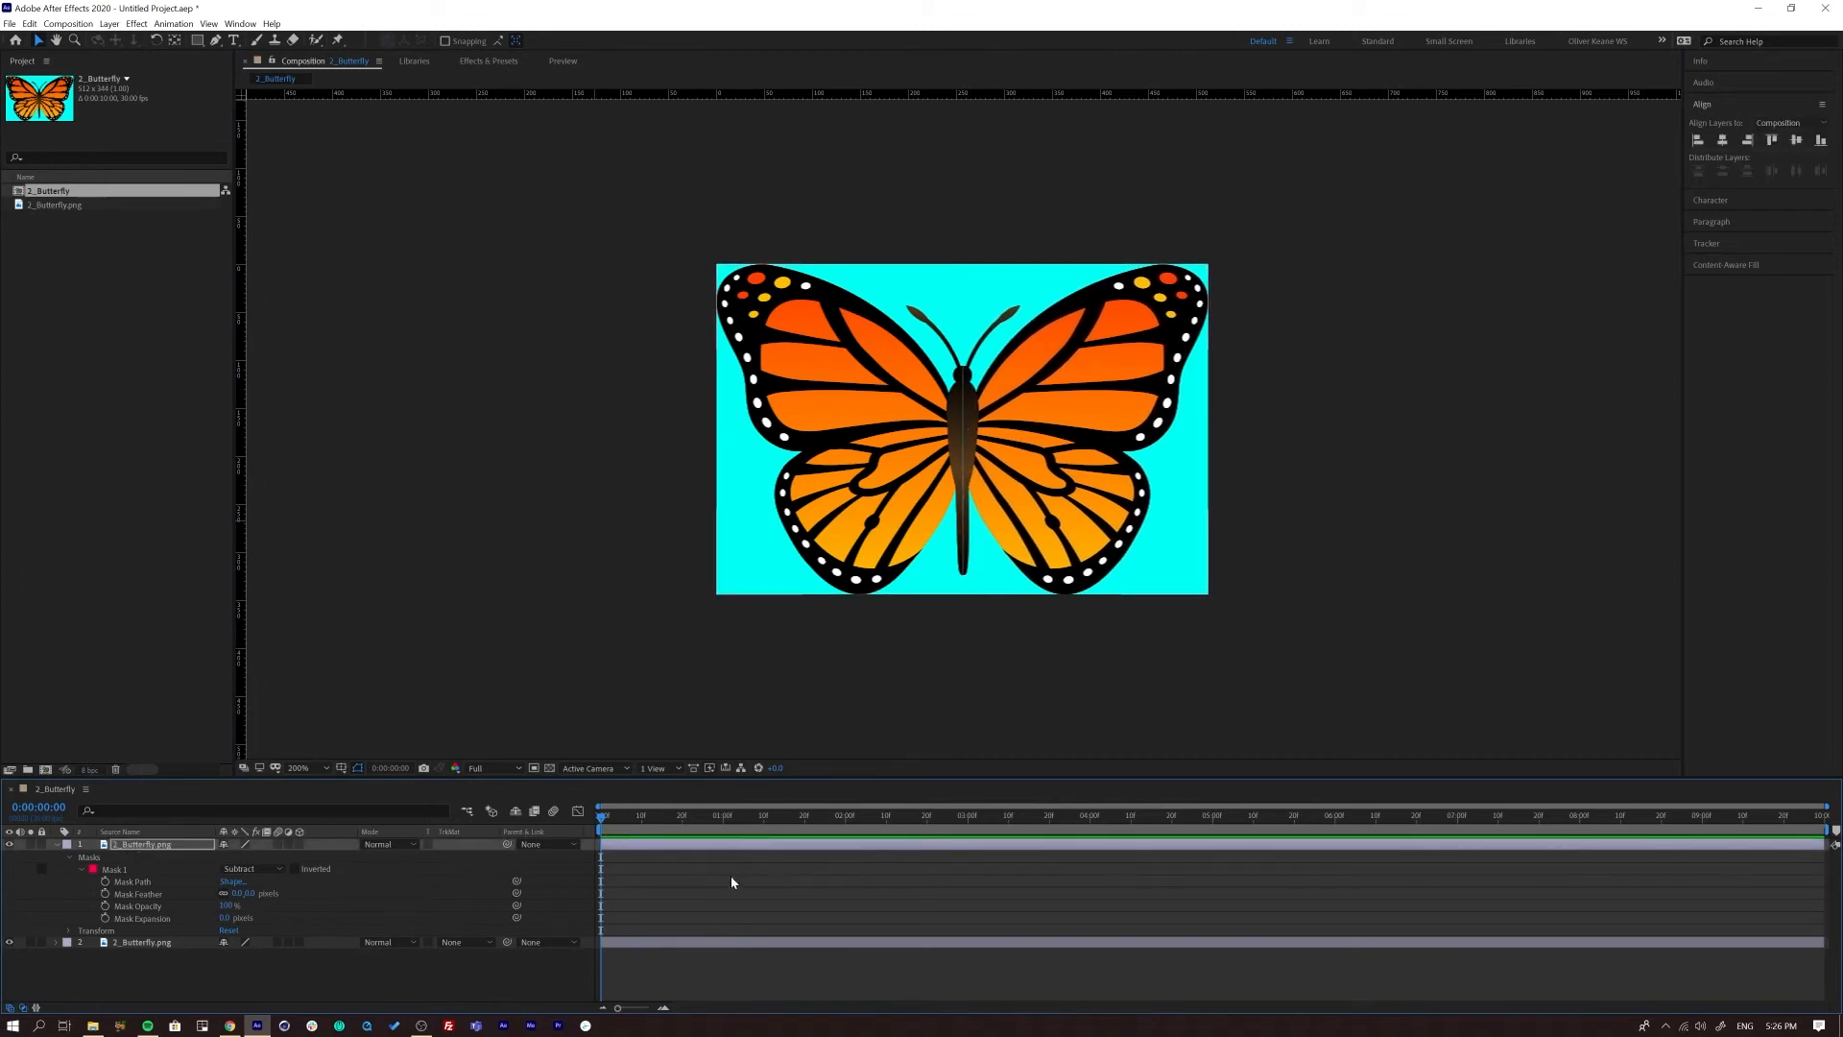
pyautogui.click(731, 874)
pyautogui.click(152, 847)
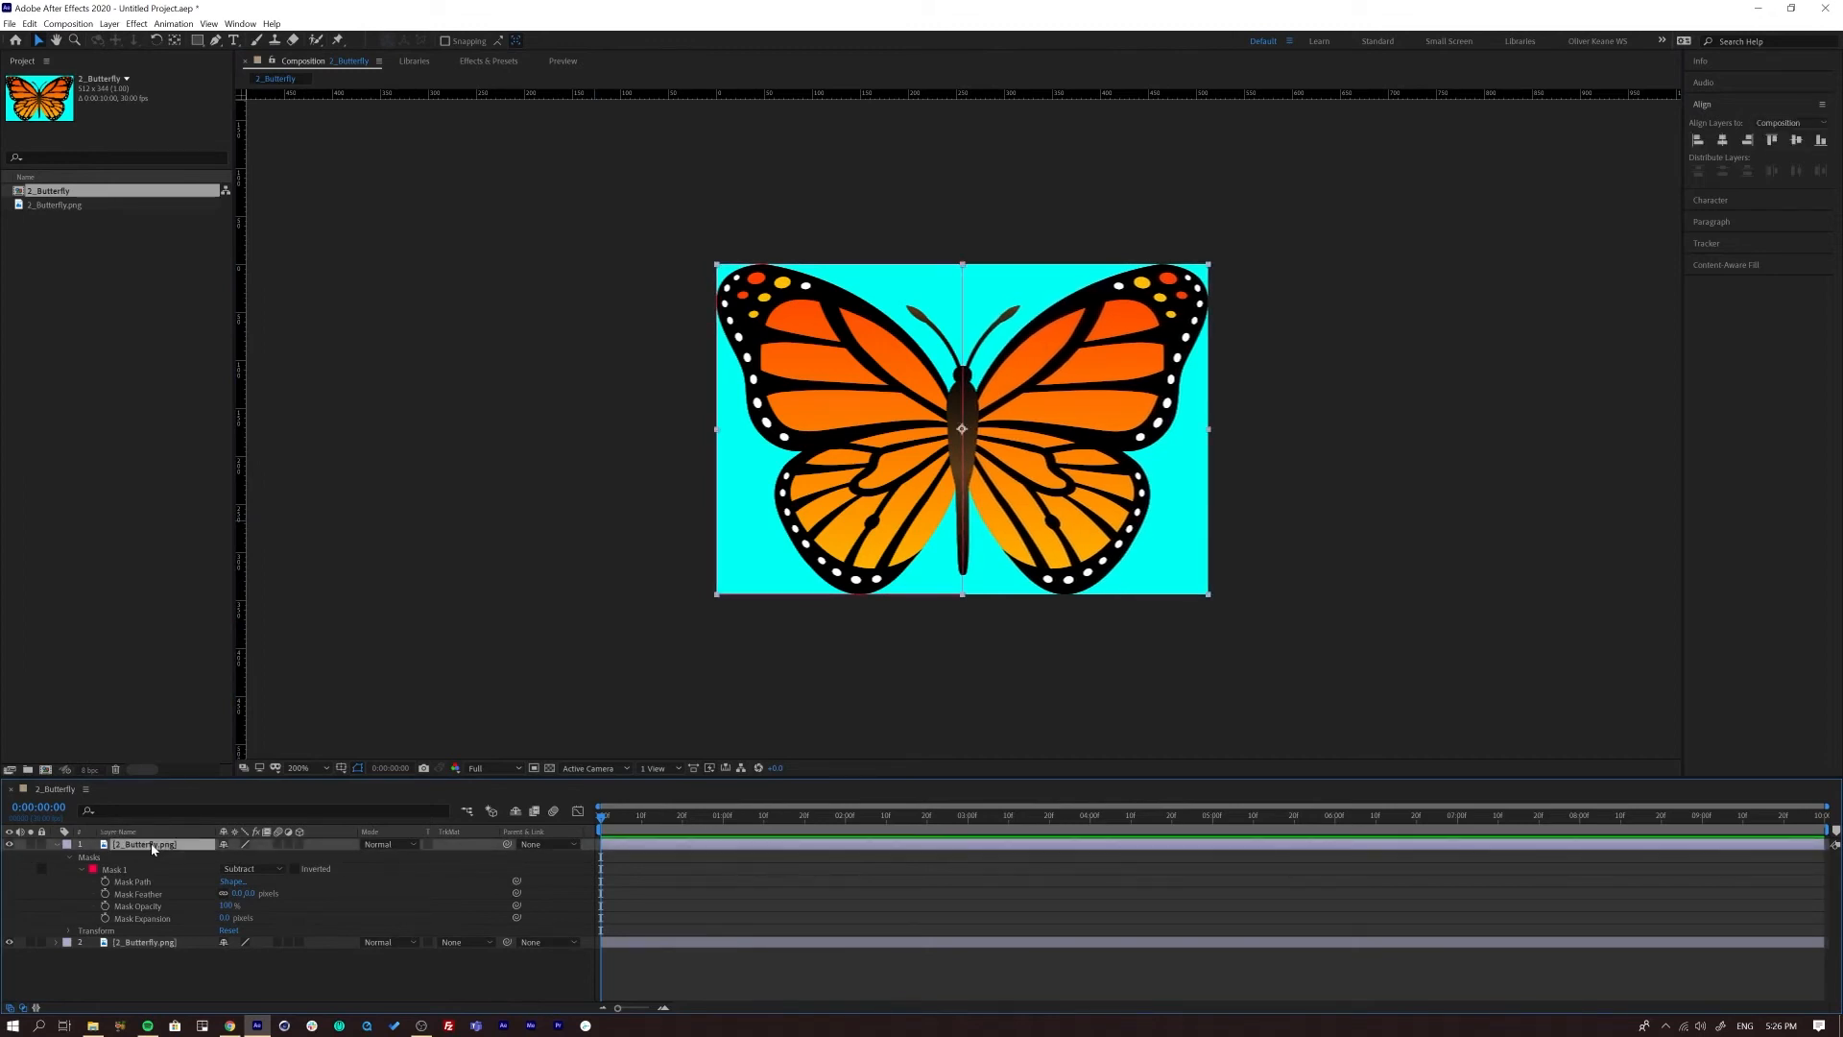
pyautogui.click(894, 903)
pyautogui.click(143, 848)
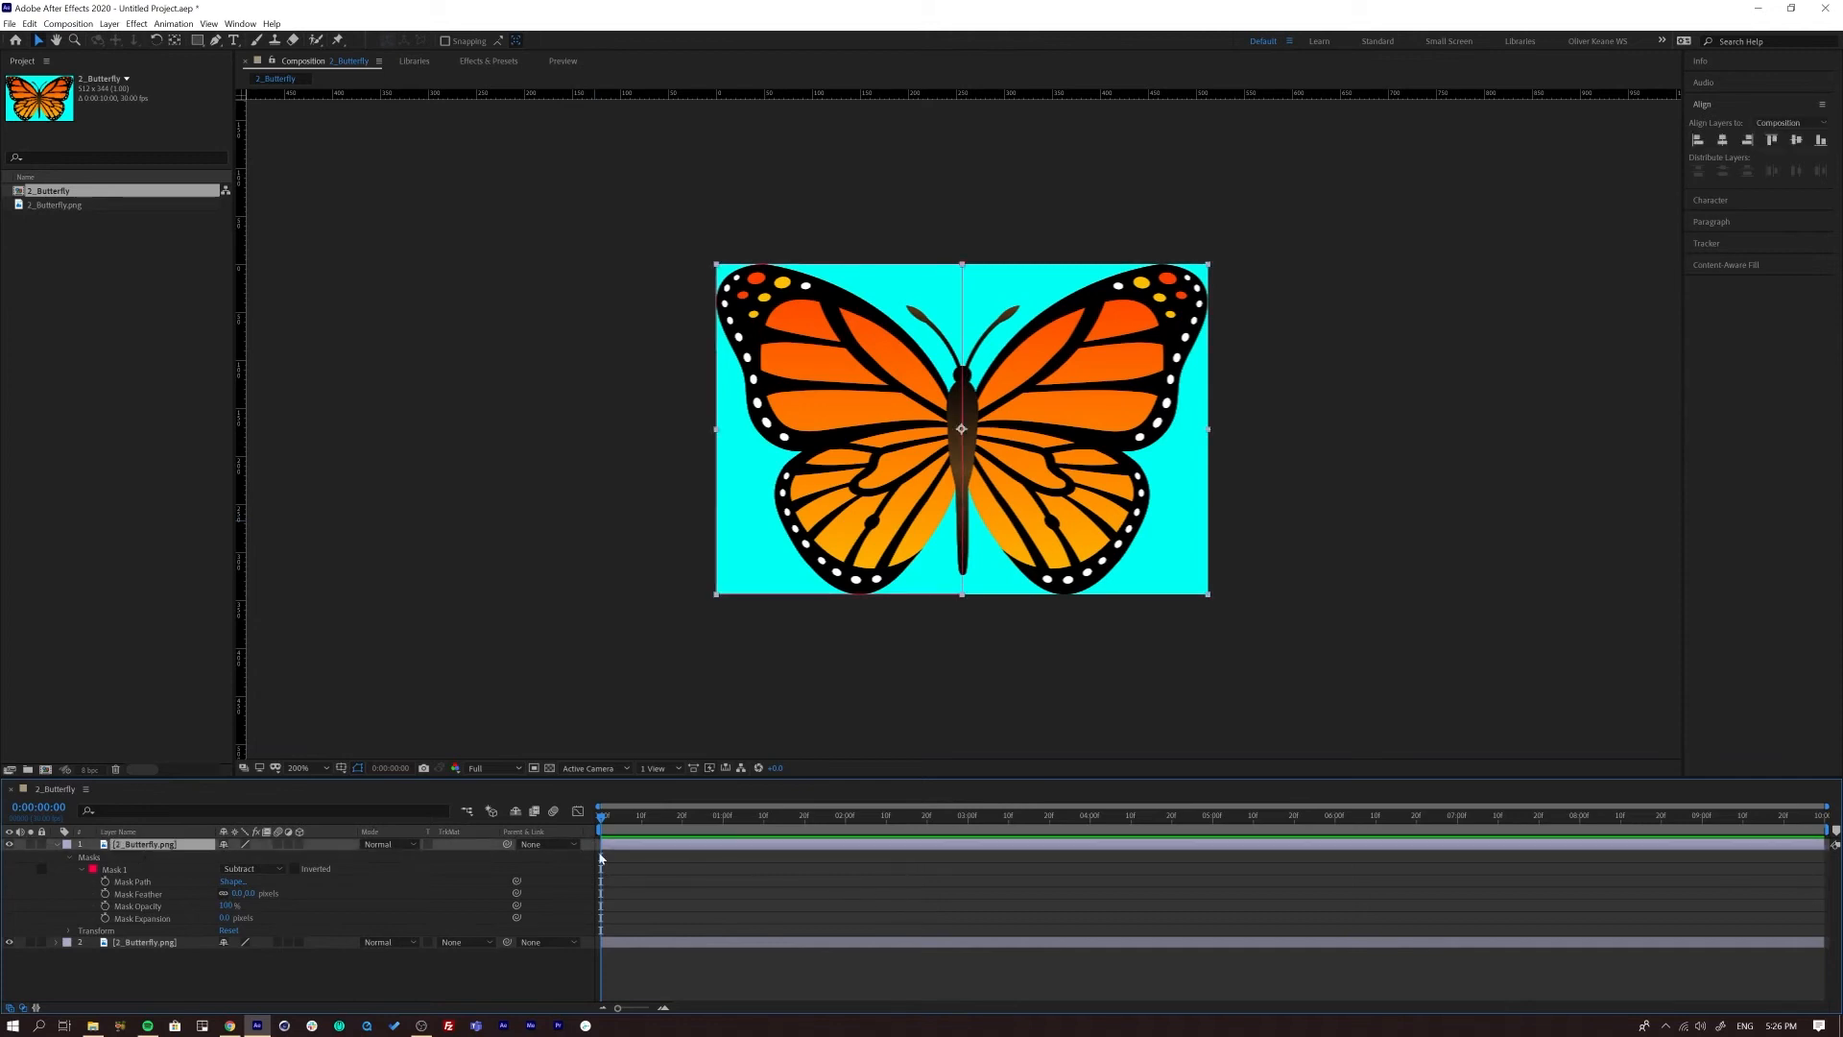
pyautogui.click(839, 908)
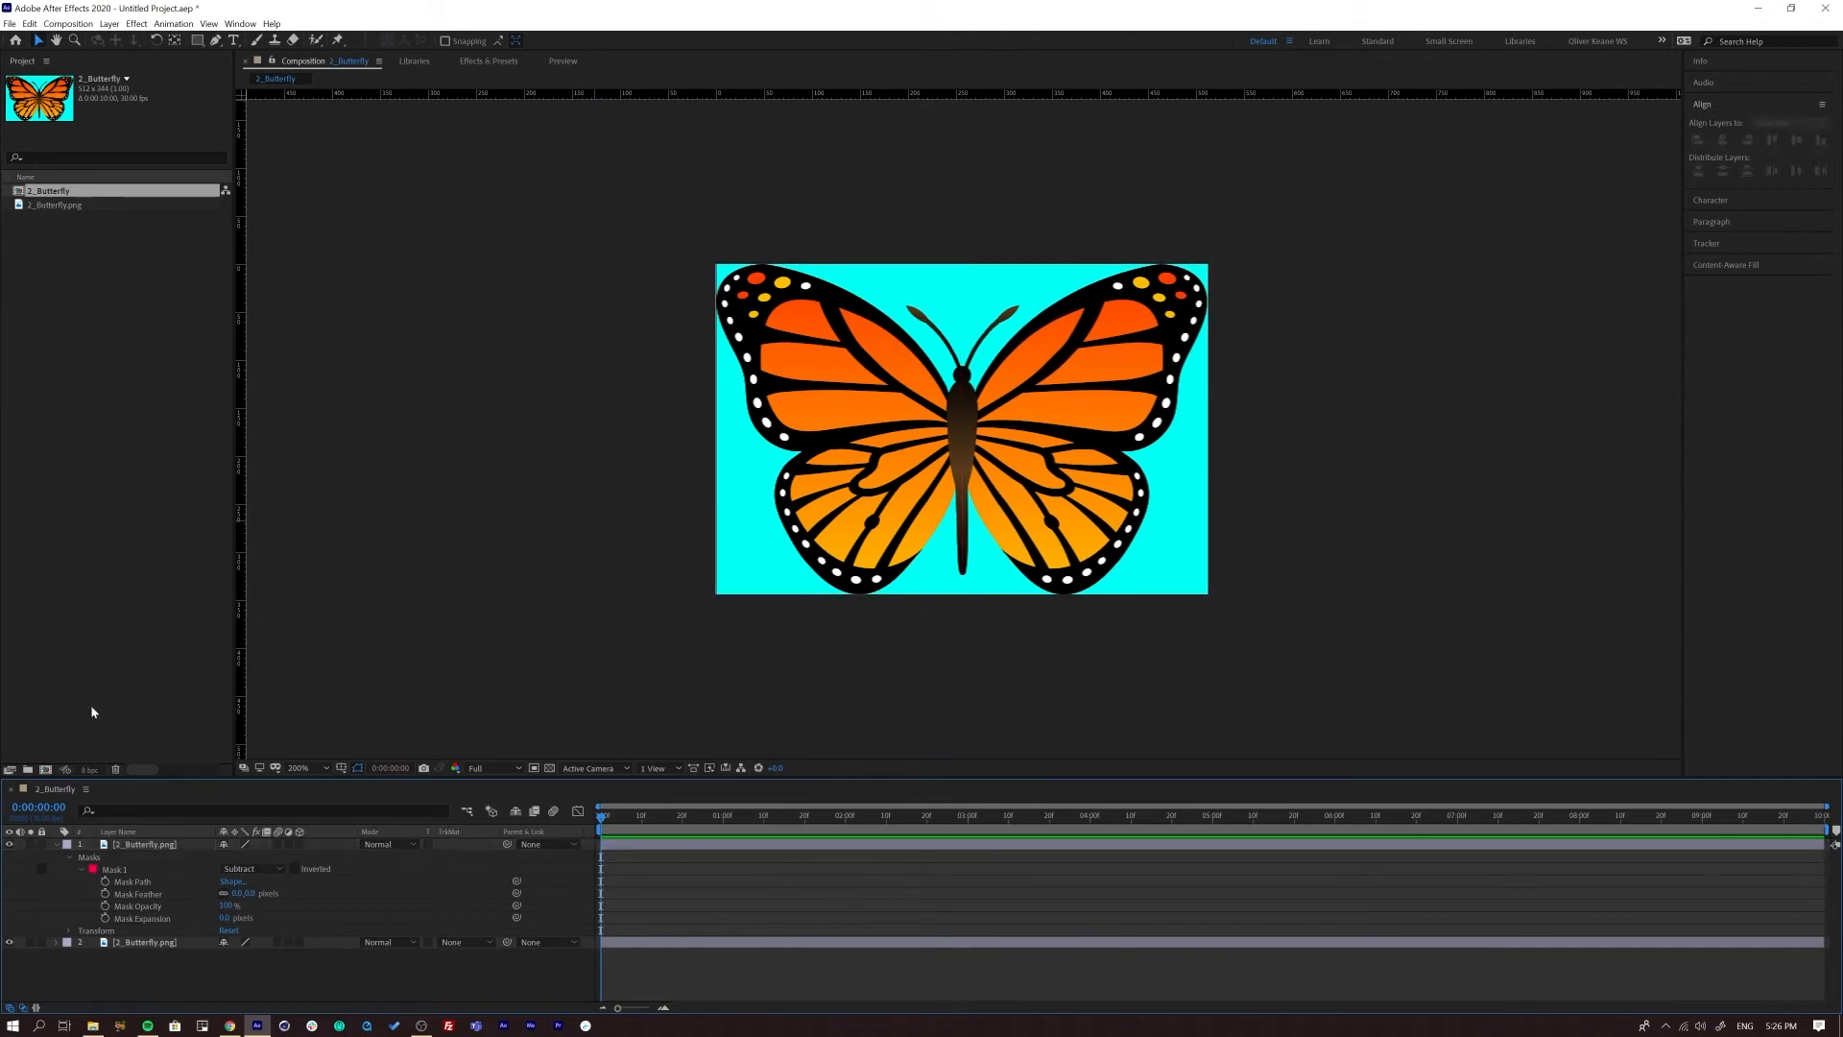
# - Collapse the properties of both butterfly layers, reveal only their Position and start keyframing it at 0:00
pyautogui.click(147, 845)
pyautogui.press('u')
pyautogui.keyDown('shift'); pyautogui.click(140, 857); pyautogui.keyUp('shift')
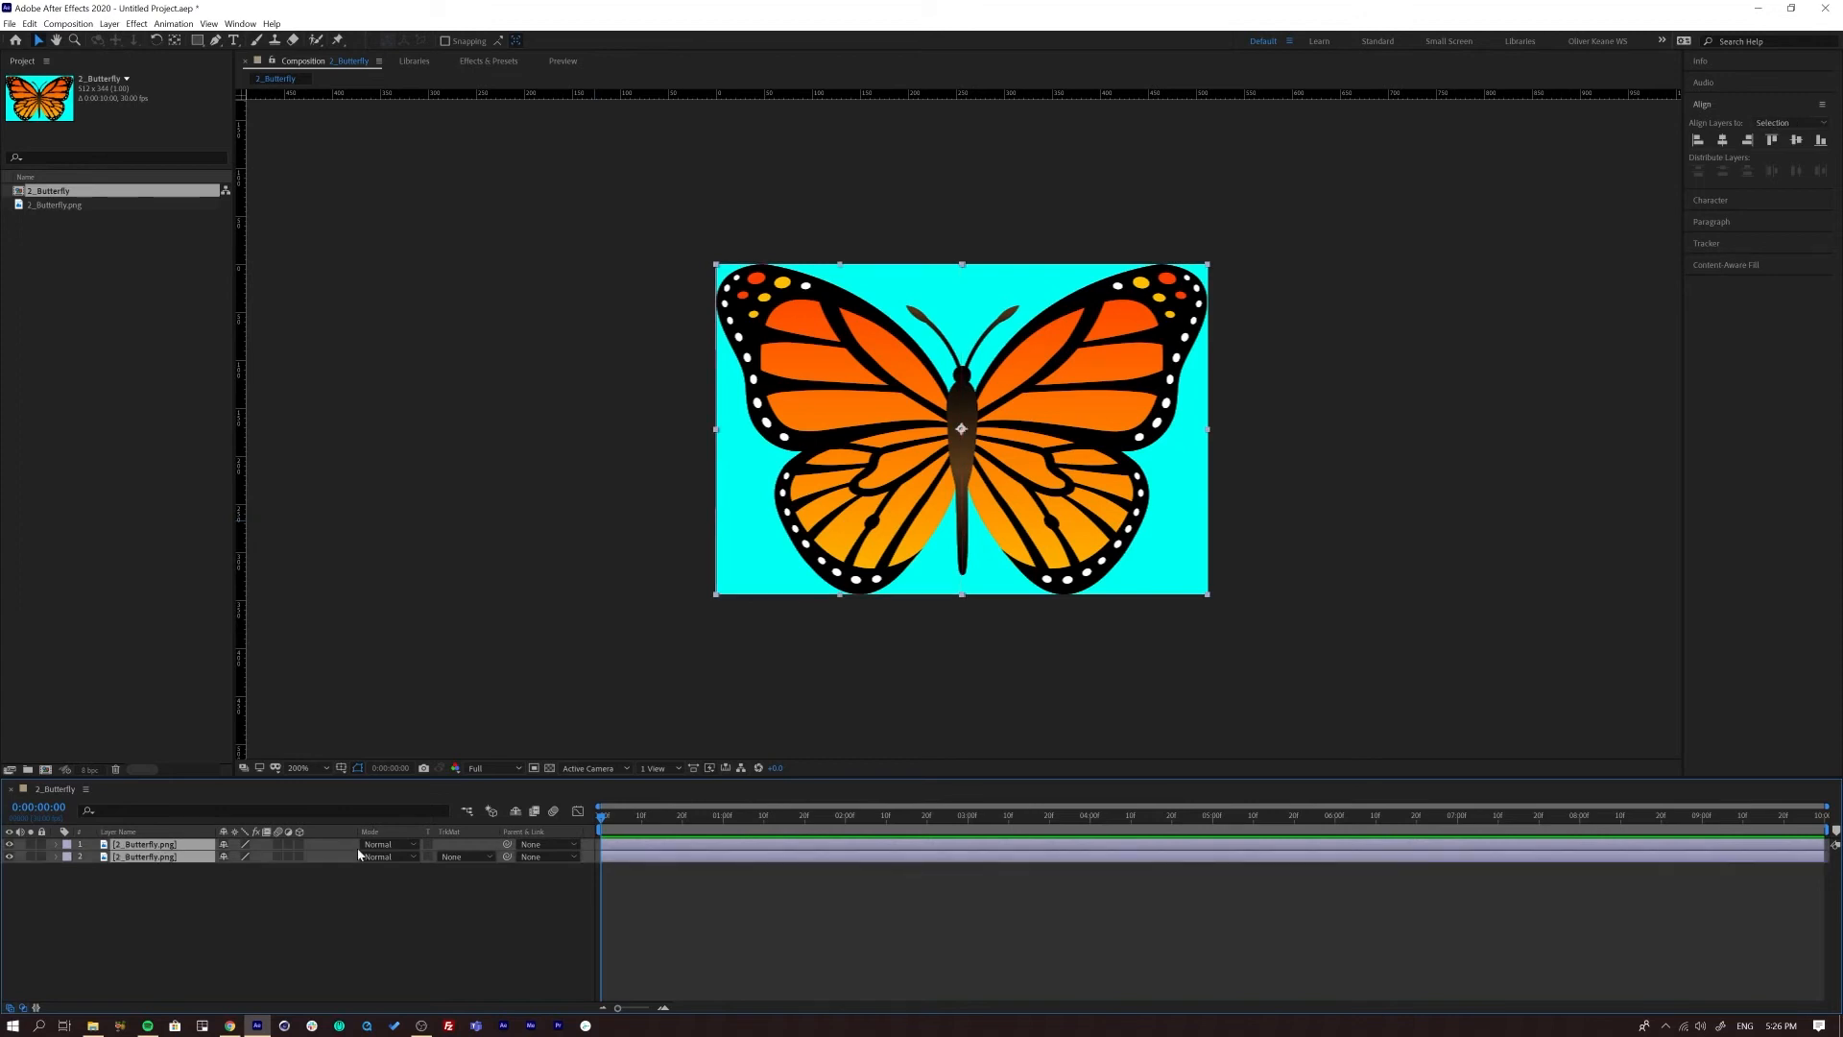
pyautogui.press('p')
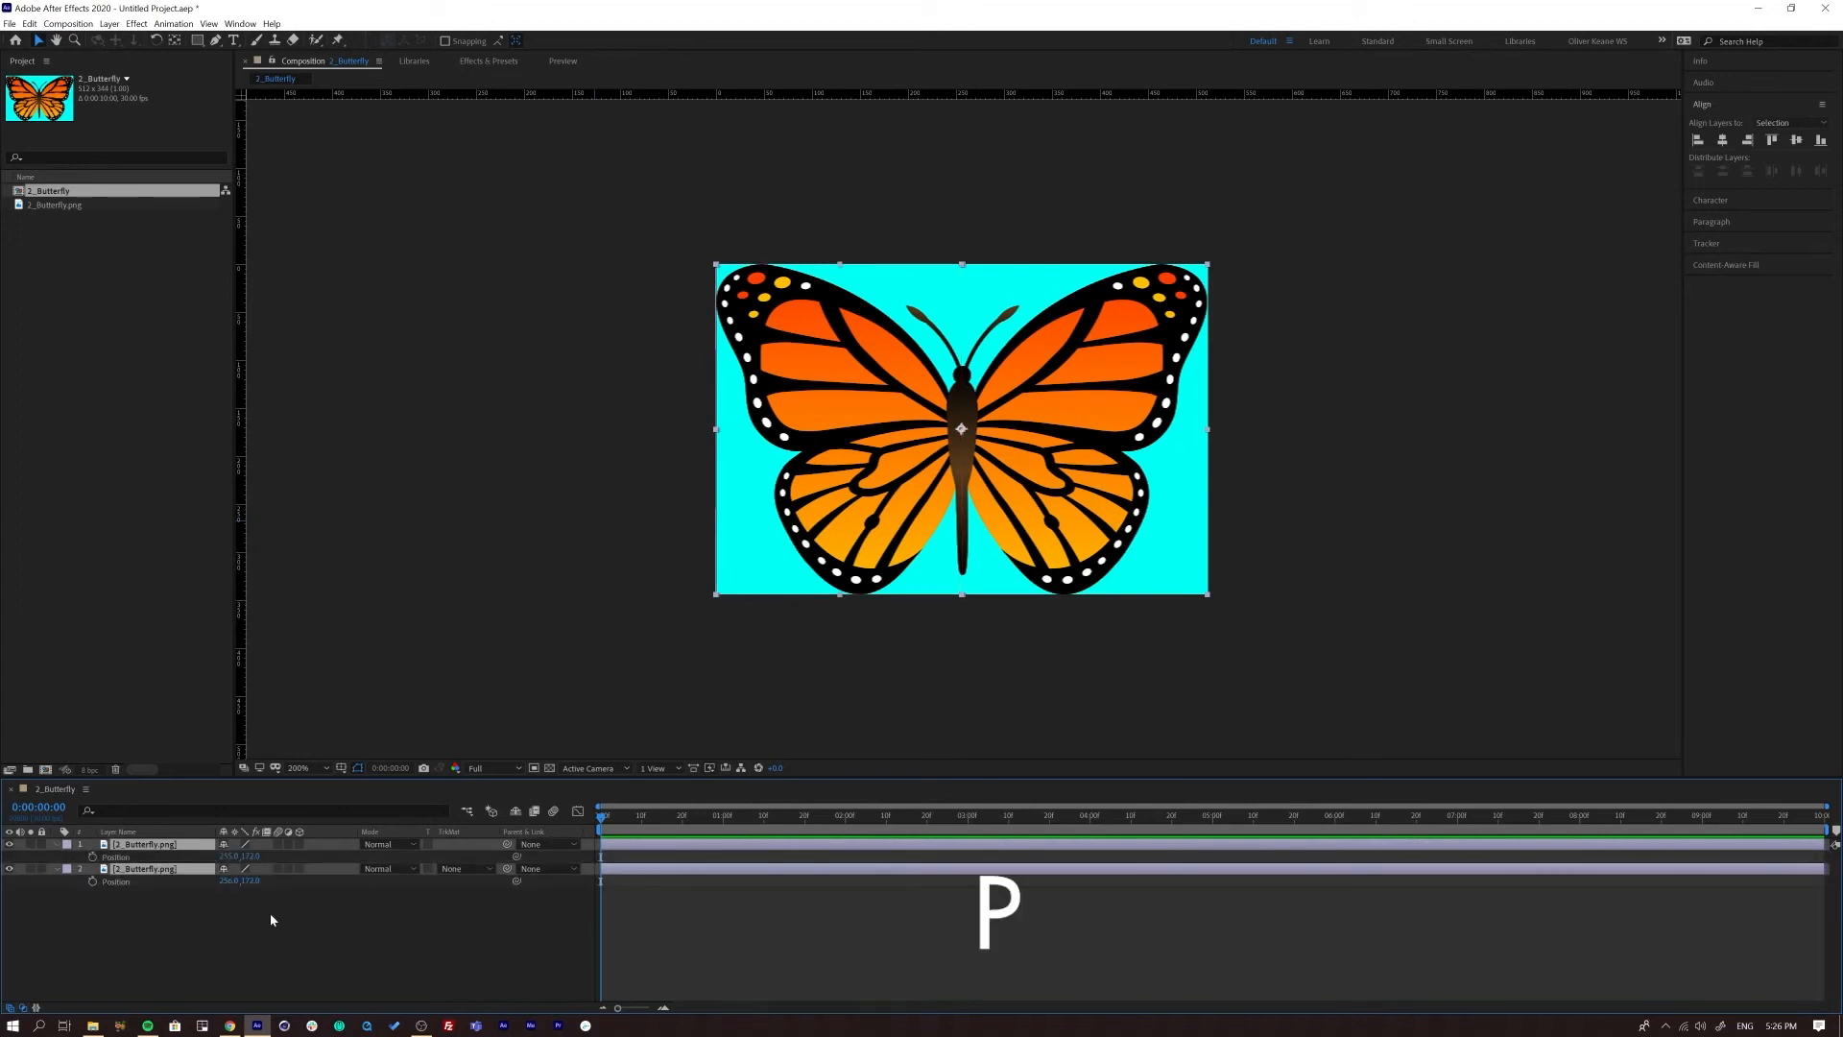
pyautogui.click(92, 857)
pyautogui.click(411, 954)
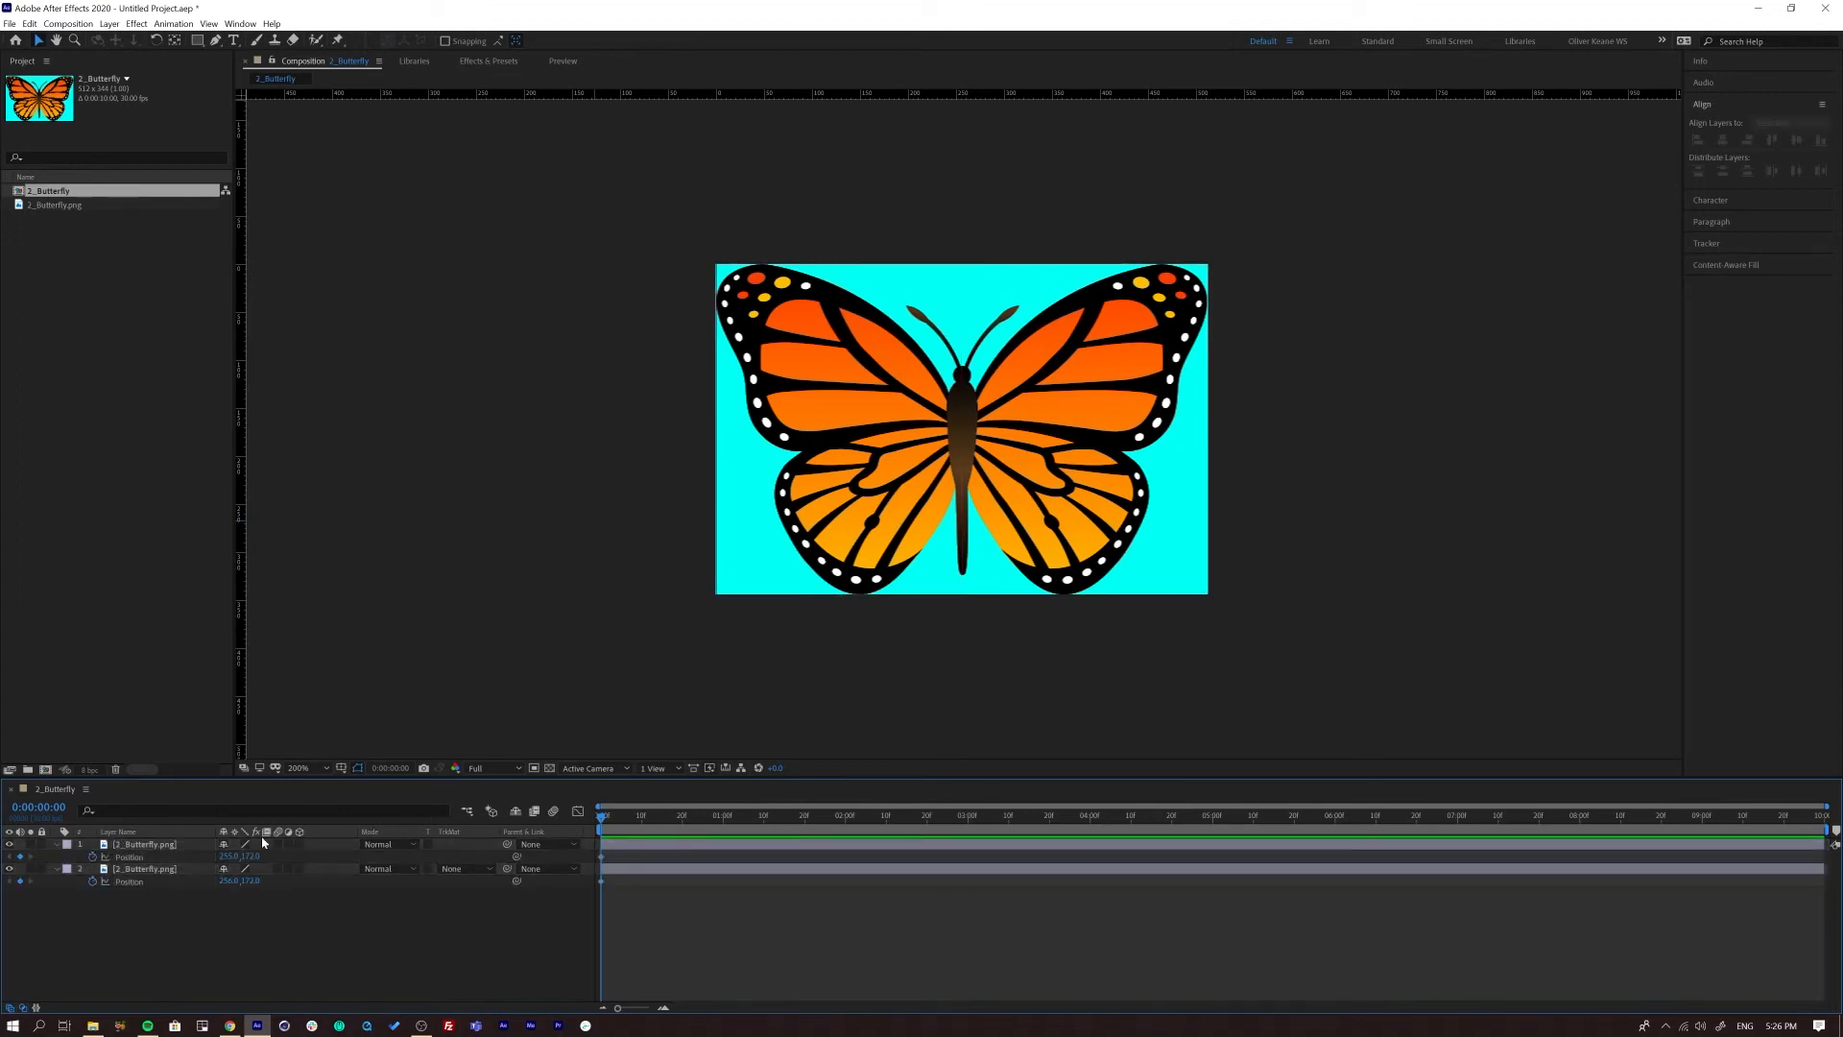
# - At frame 10, keyframe the Position of both layers so the right wing slides out to the right and the left wing to the left
pyautogui.moveTo(232, 857)
pyautogui.mouseDown()
pyautogui.moveTo(190, 860)
pyautogui.moveTo(242, 866)
pyautogui.mouseUp()
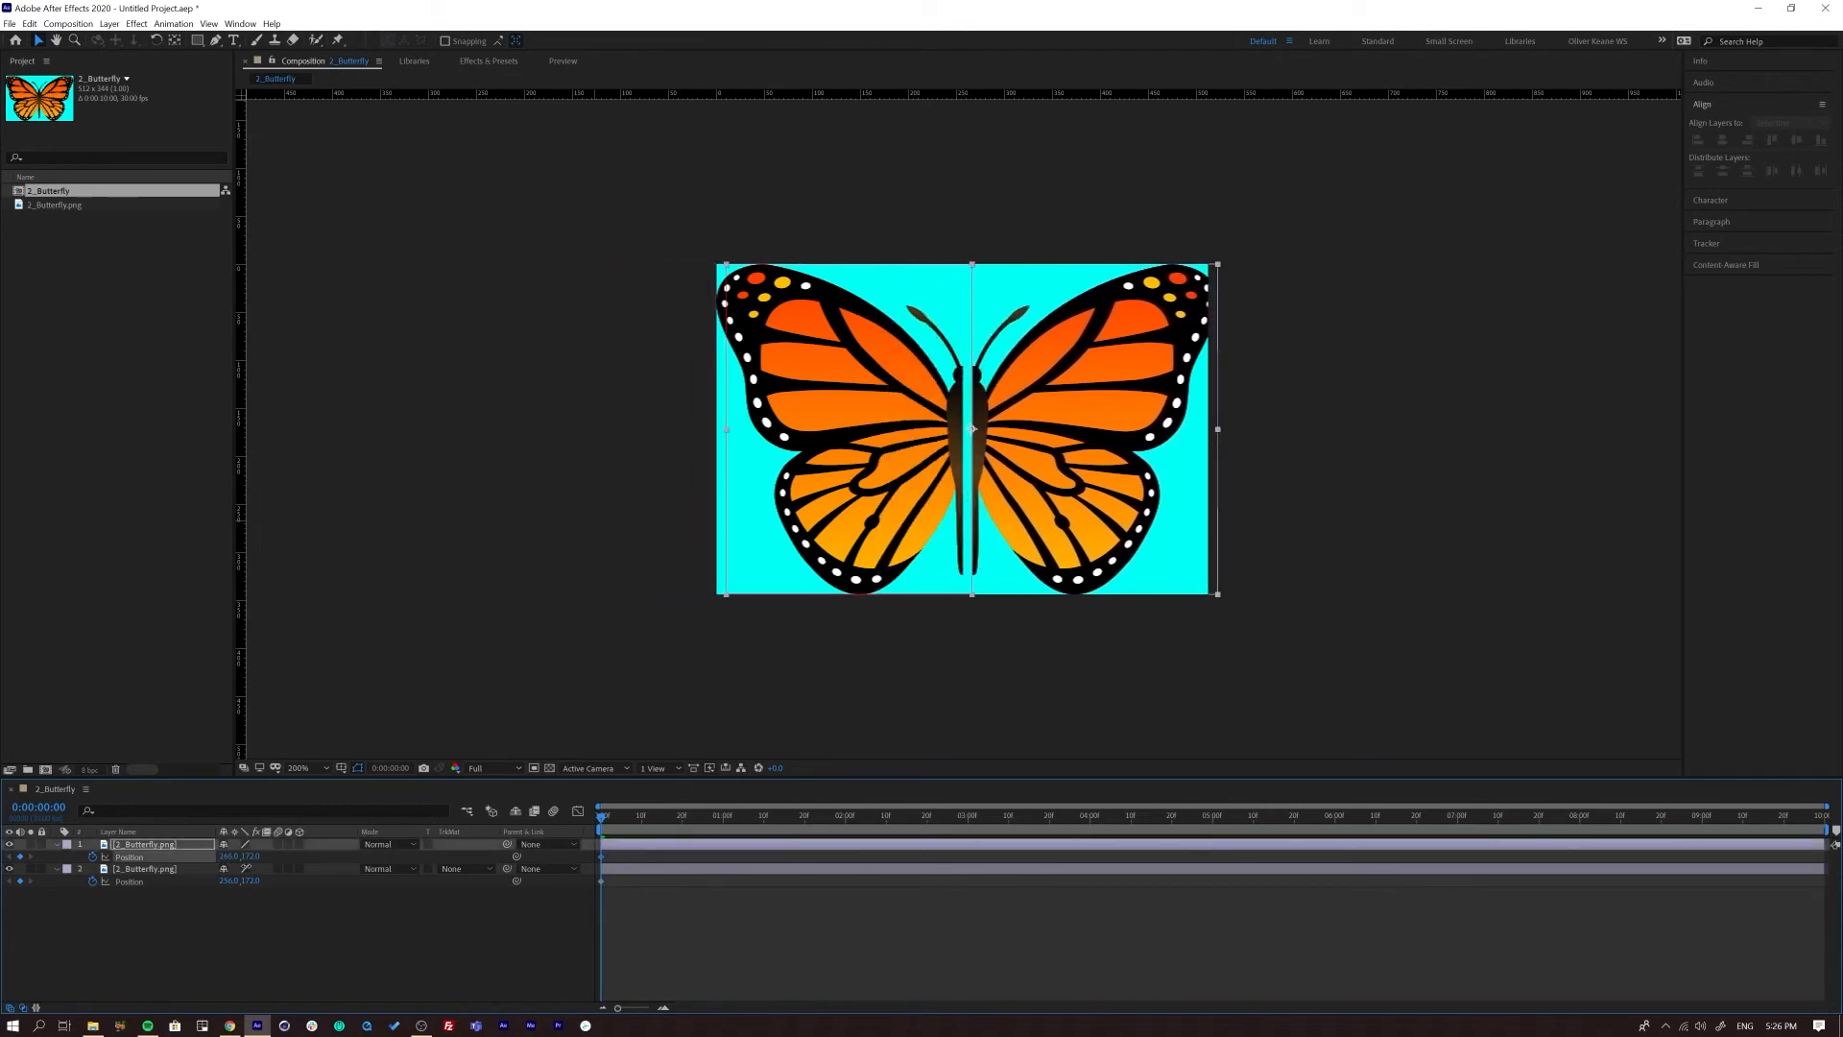
pyautogui.hotkey('ctrl', 'z')
pyautogui.click(639, 817)
pyautogui.moveTo(639, 817); pyautogui.dragTo(642, 817)
pyautogui.moveTo(226, 857); pyautogui.dragTo(432, 851)
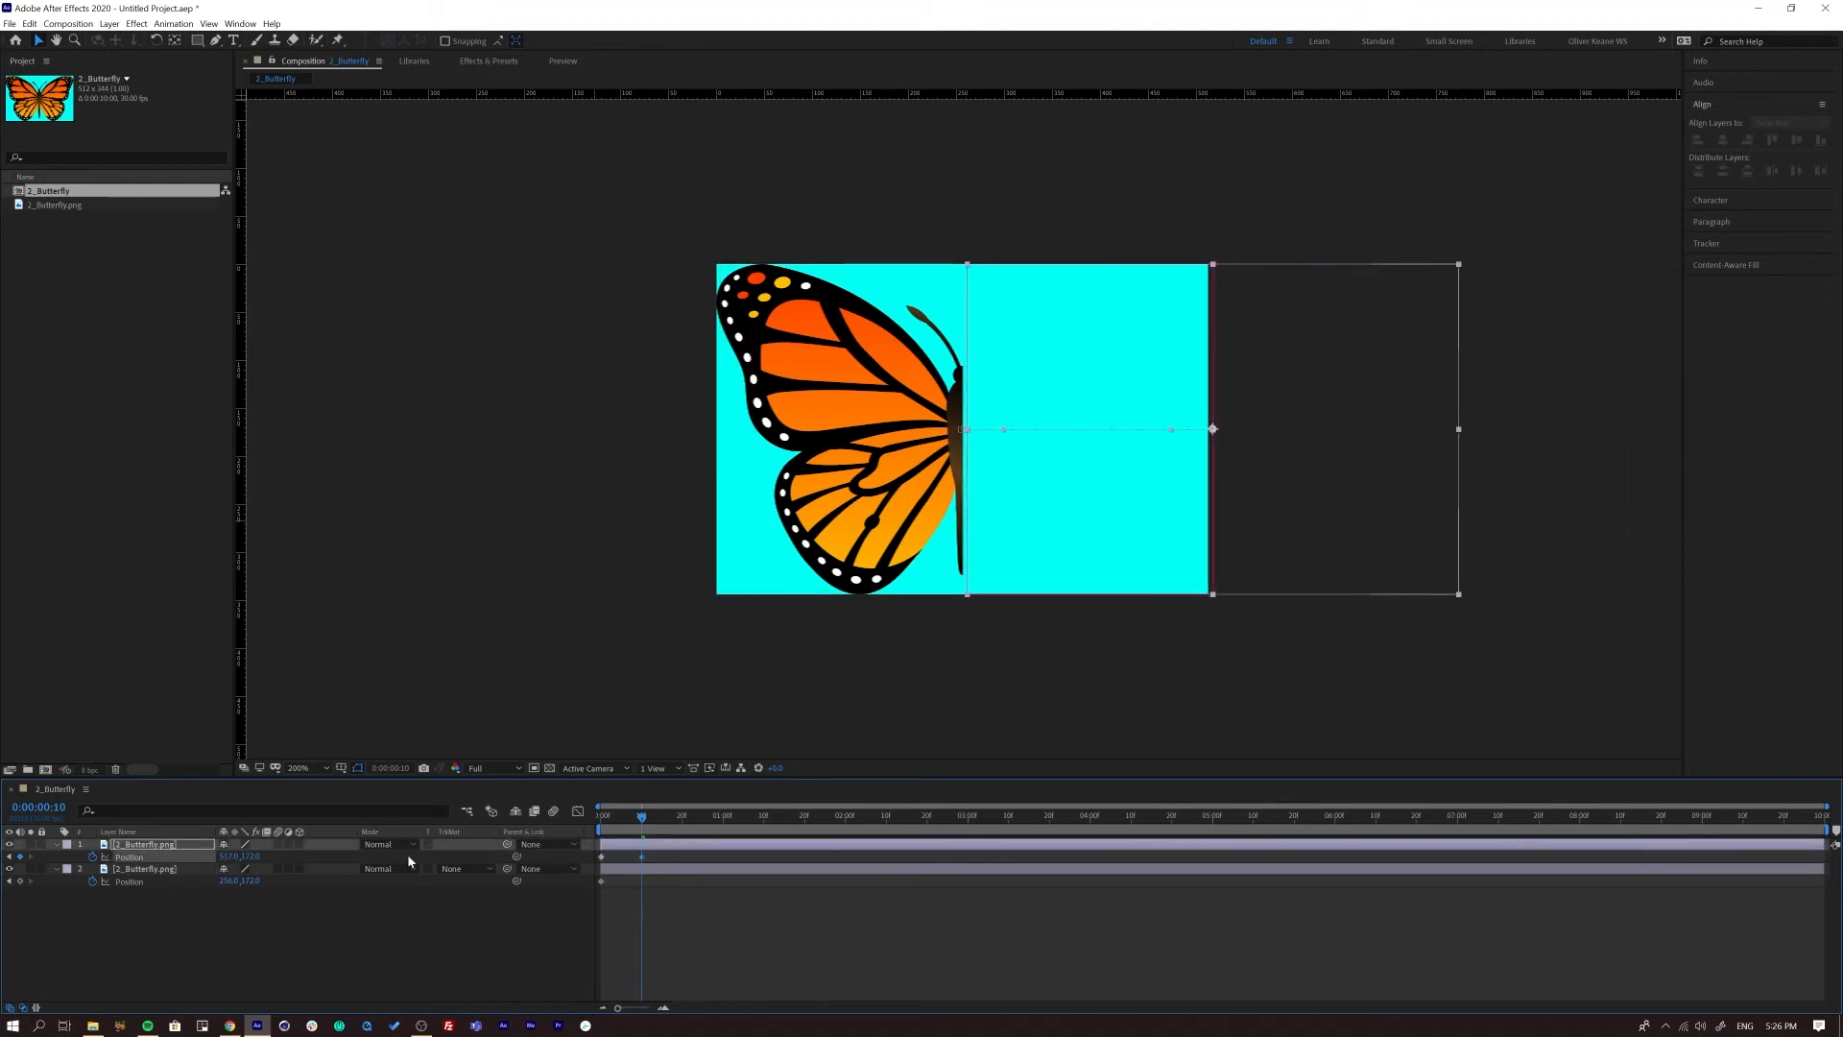
pyautogui.moveTo(228, 886); pyautogui.dragTo(57, 894)
# - Move the end Position keyframes of both layers to just past 1 second and preview the slower wing separation
pyautogui.click(602, 816)
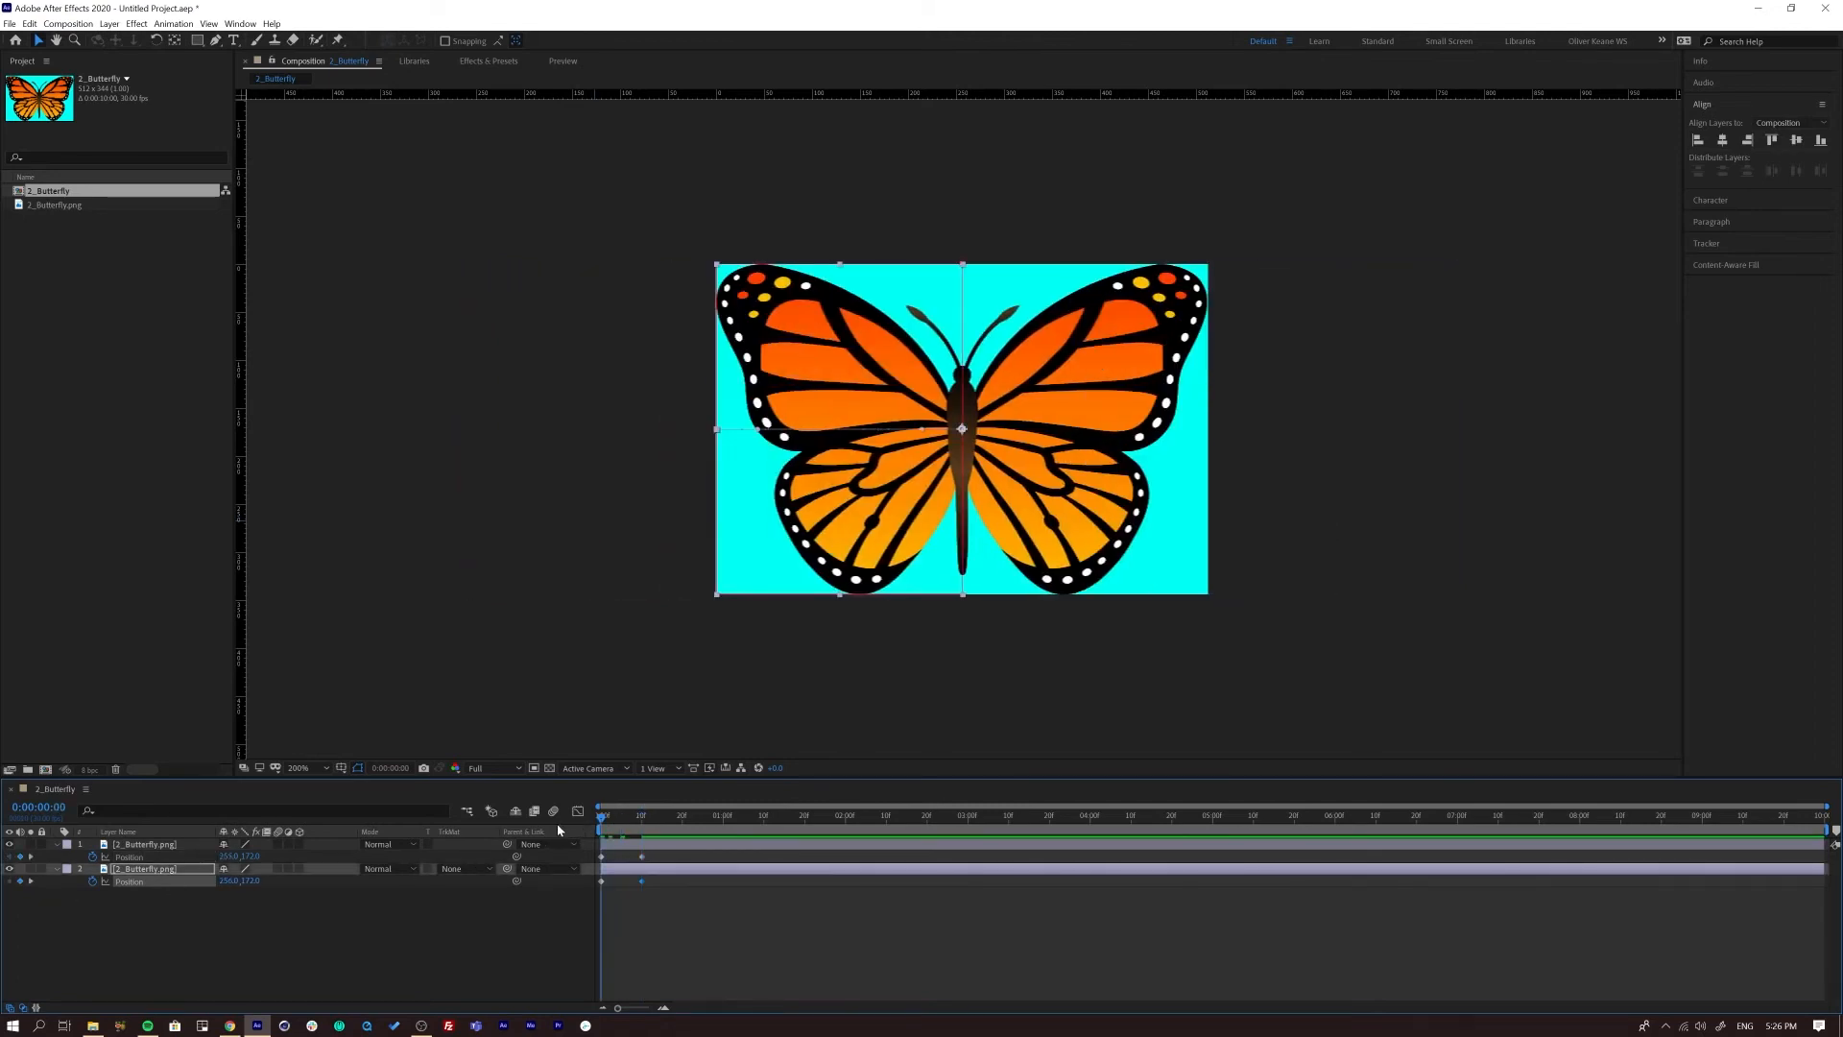
pyautogui.press('space')
pyautogui.moveTo(709, 821); pyautogui.dragTo(735, 881)
pyautogui.press('space')
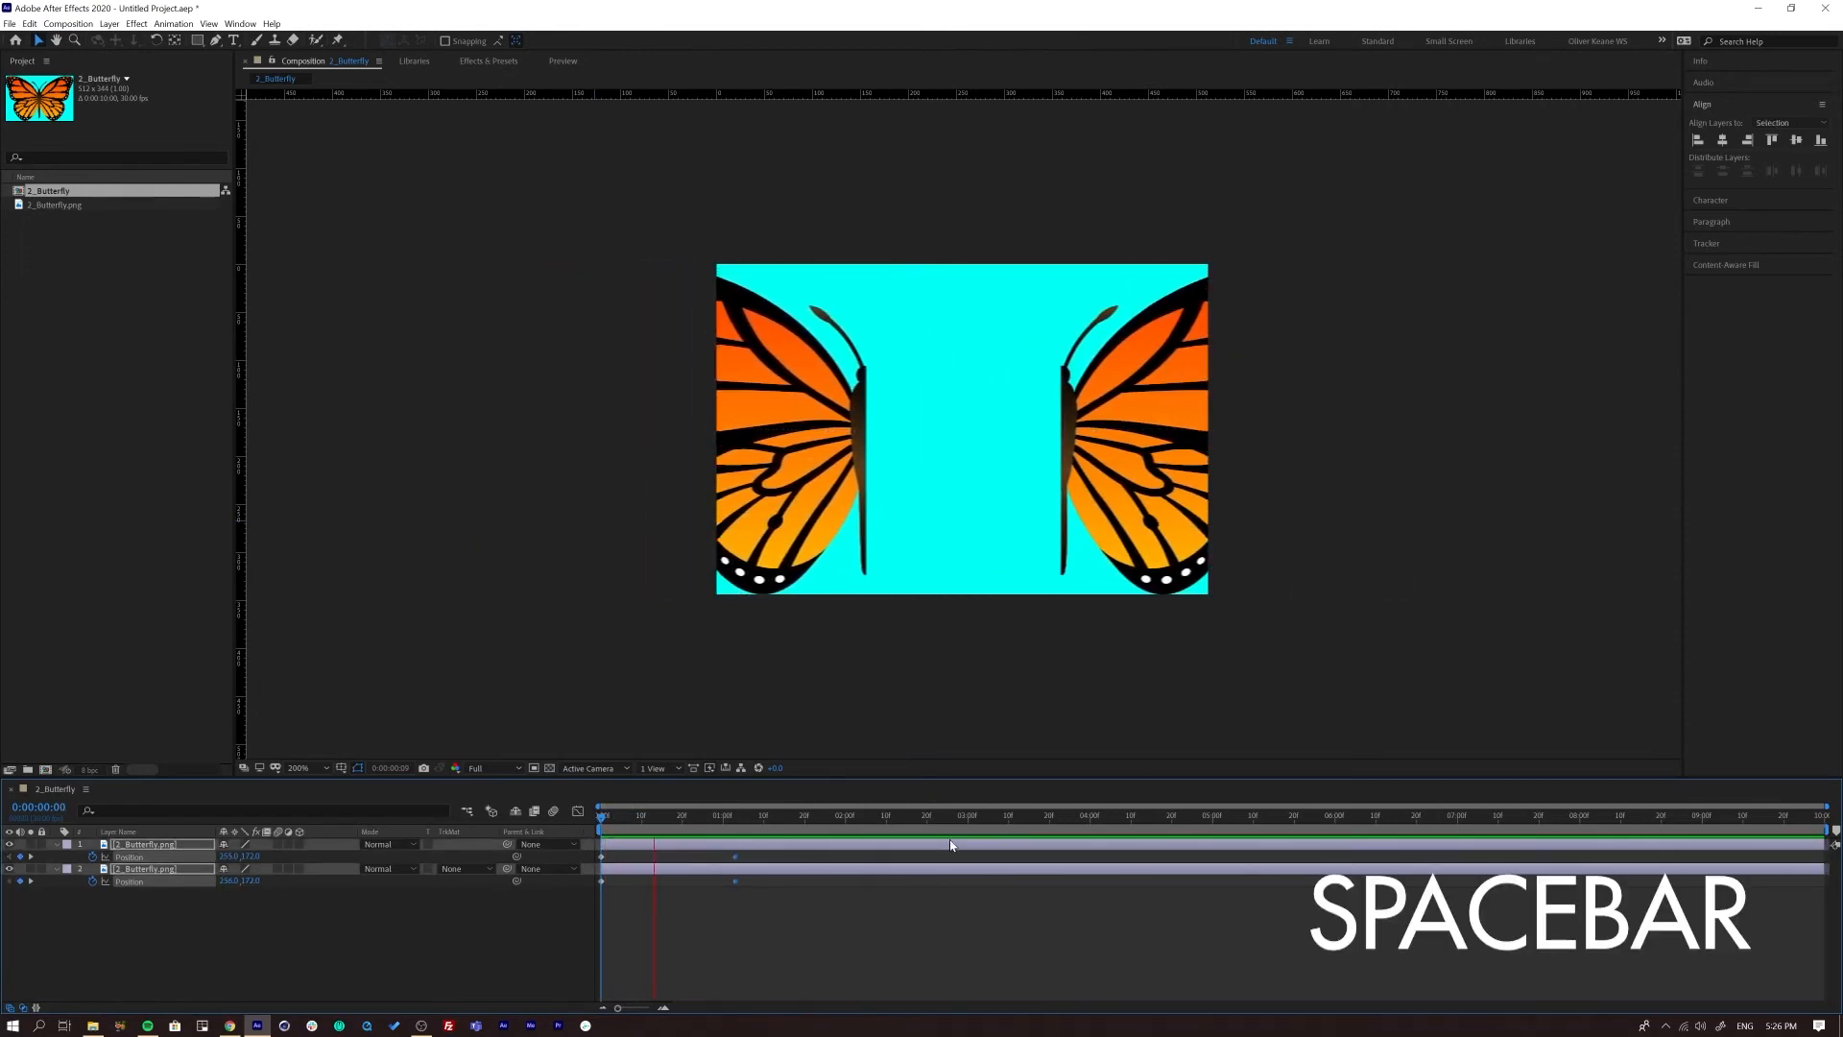
pyautogui.press('space')
pyautogui.press('space')
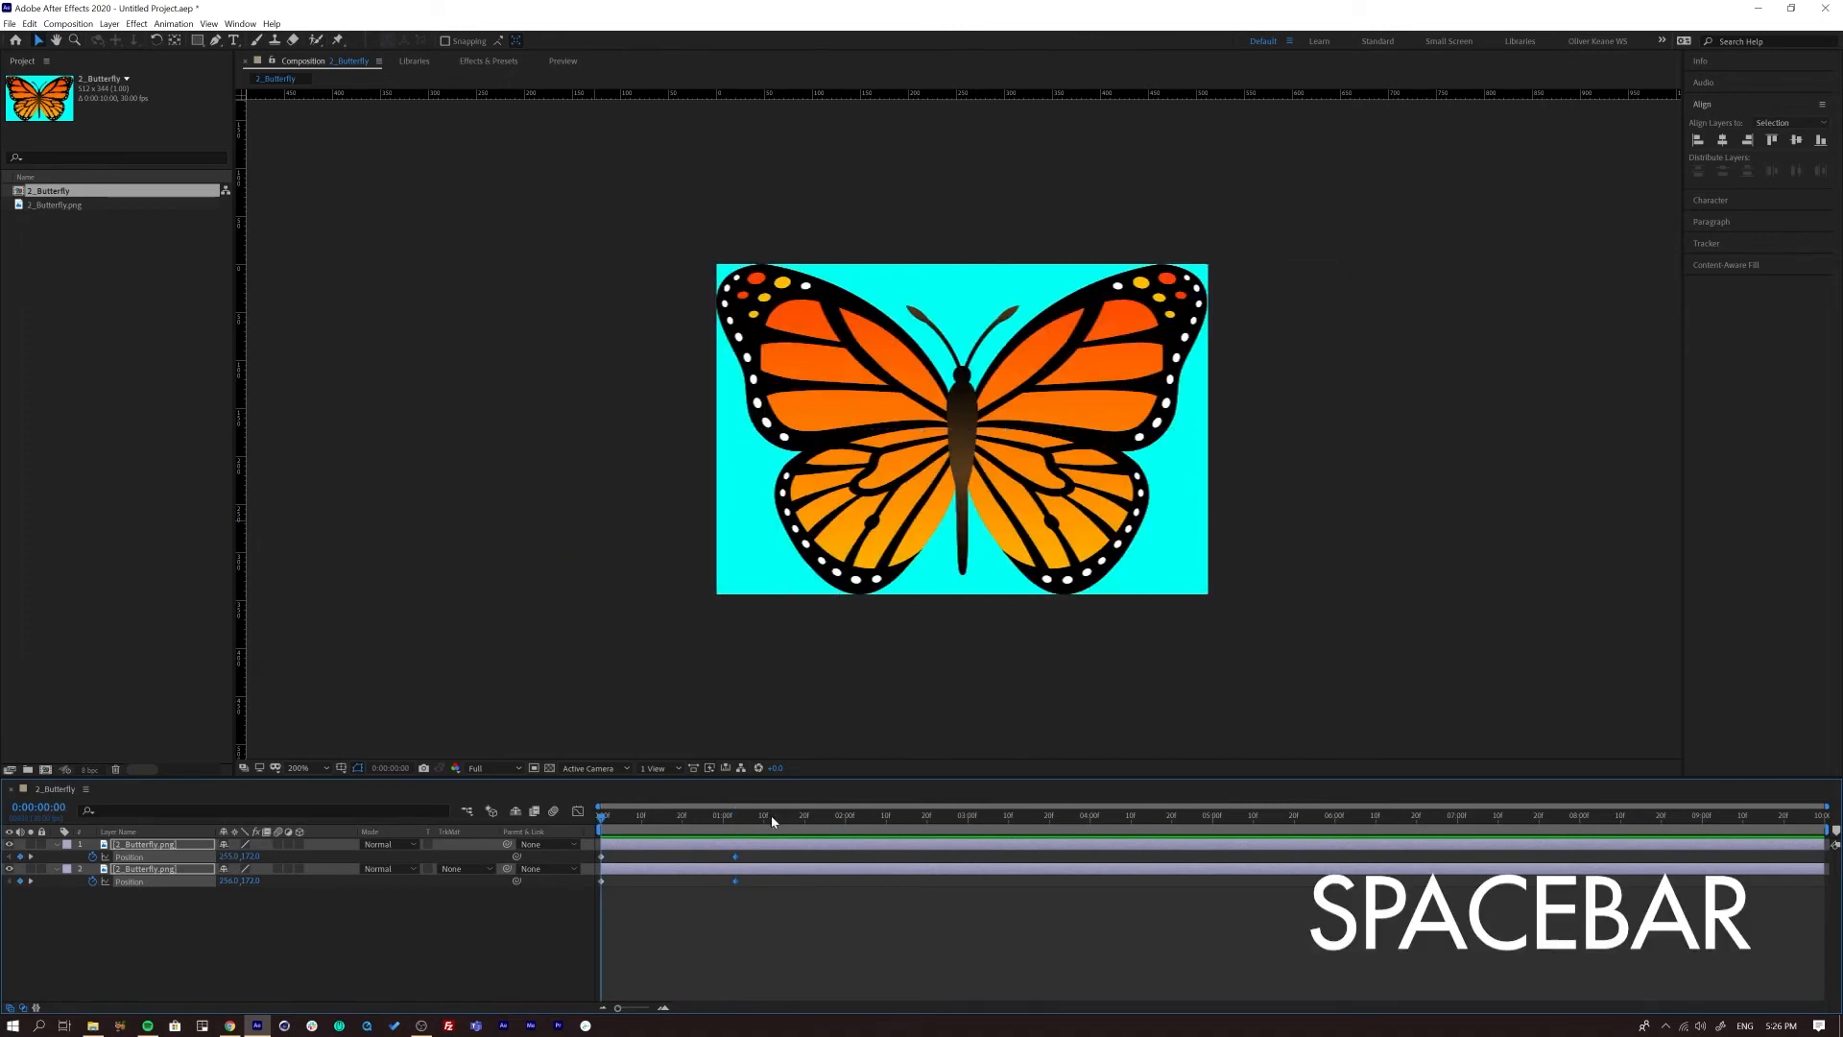
# - Examine how the two wings separate by replaying the animation and scrubbing through it from the start
pyautogui.click(685, 818)
pyautogui.moveTo(688, 826); pyautogui.dragTo(601, 823)
pyautogui.click(334, 921)
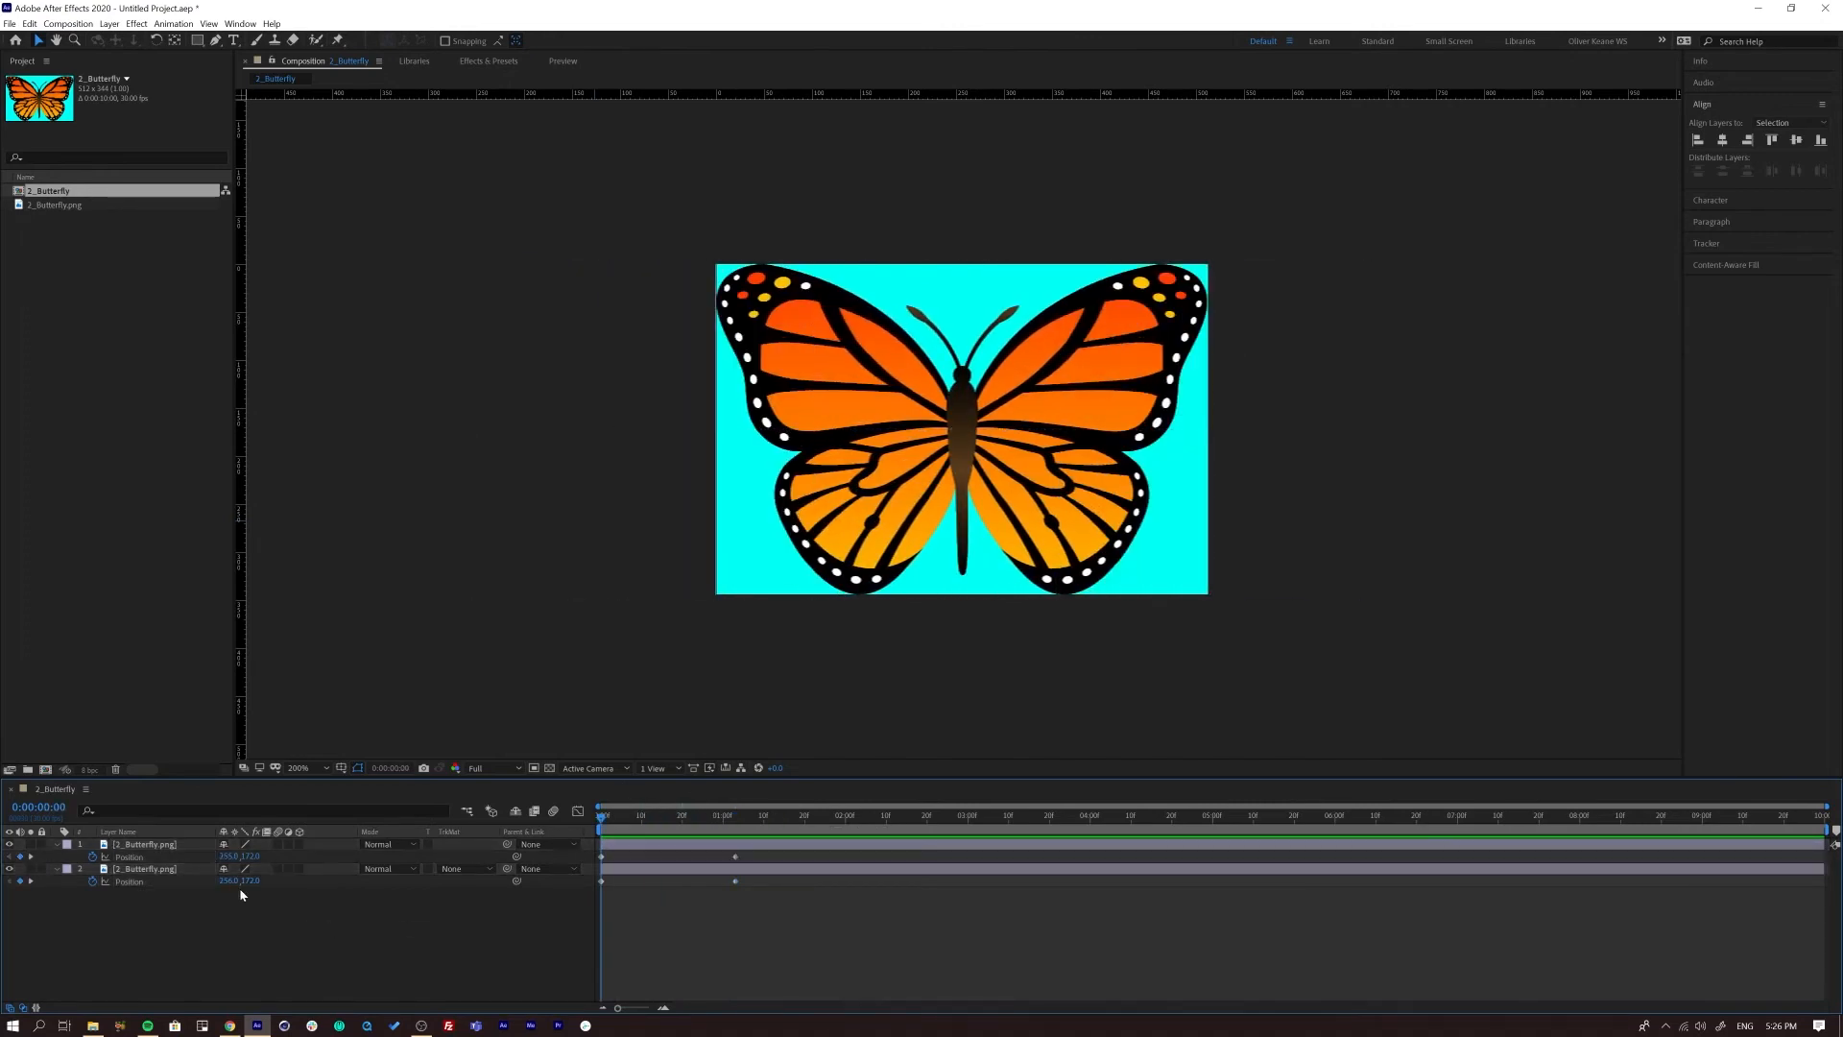
pyautogui.click(153, 843)
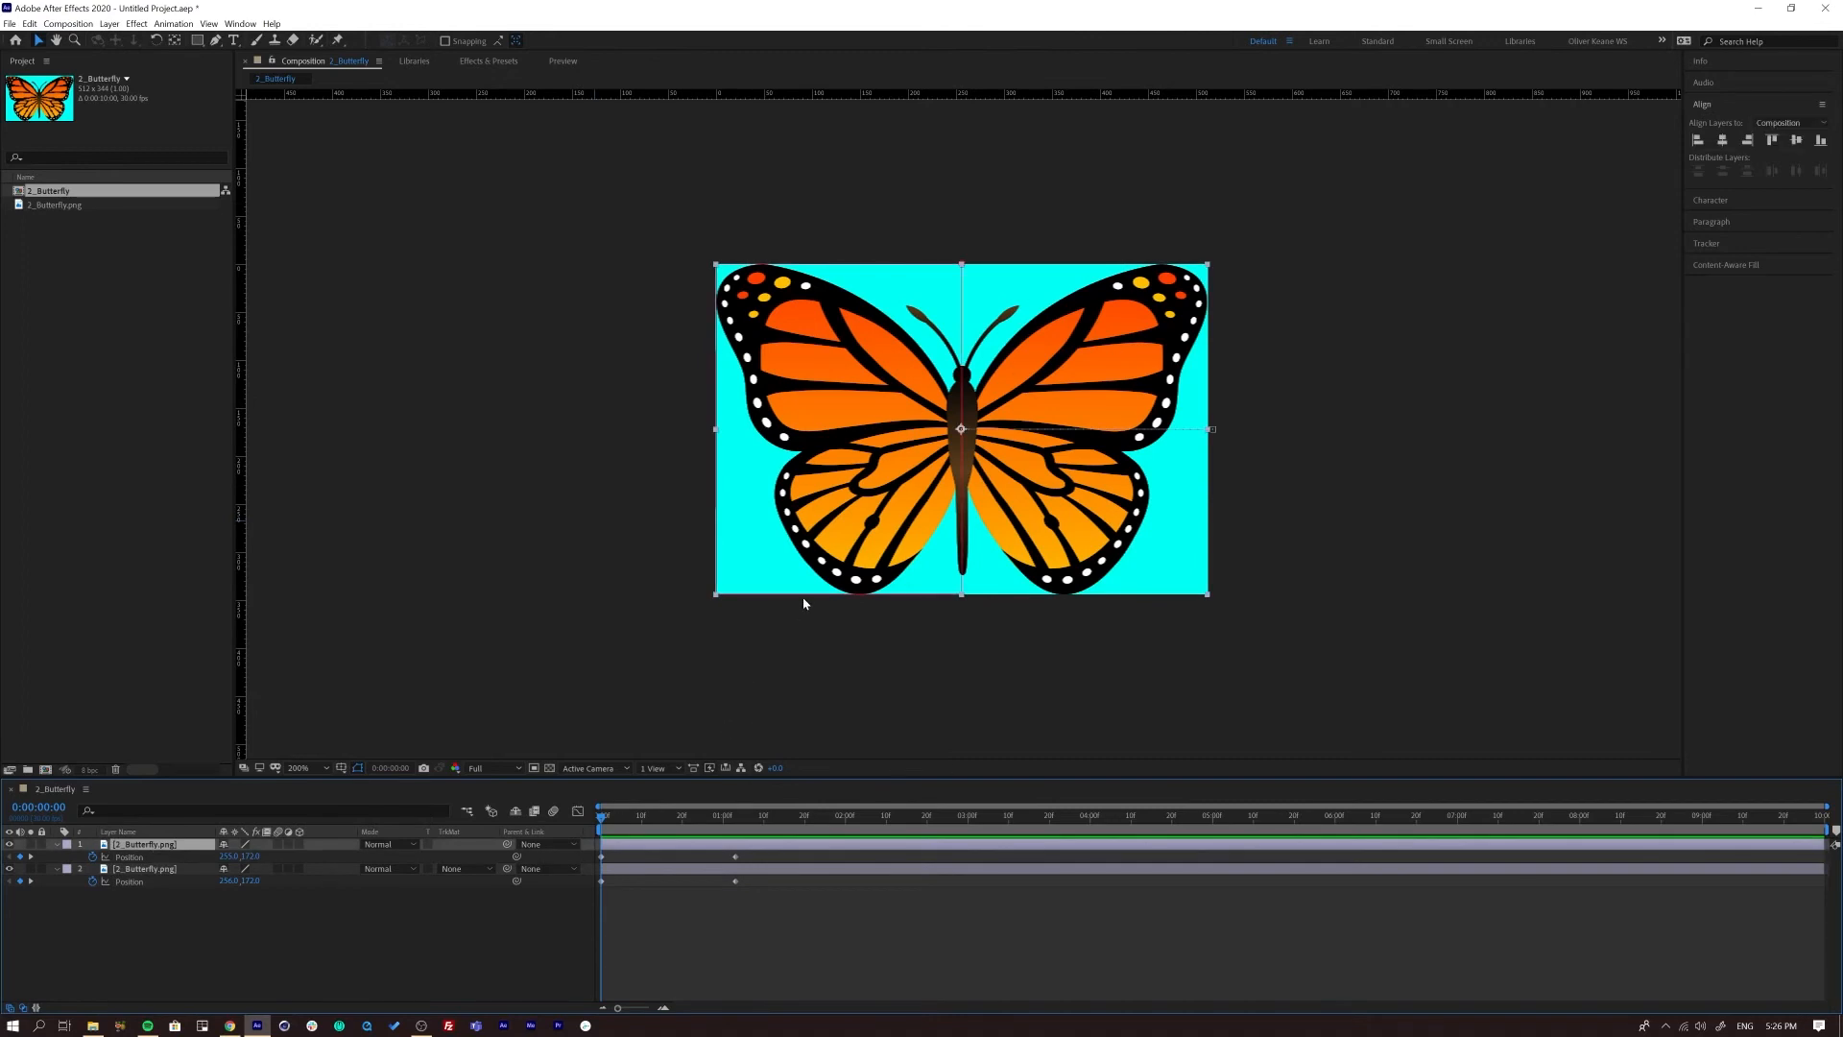
pyautogui.press('space')
pyautogui.press('space')
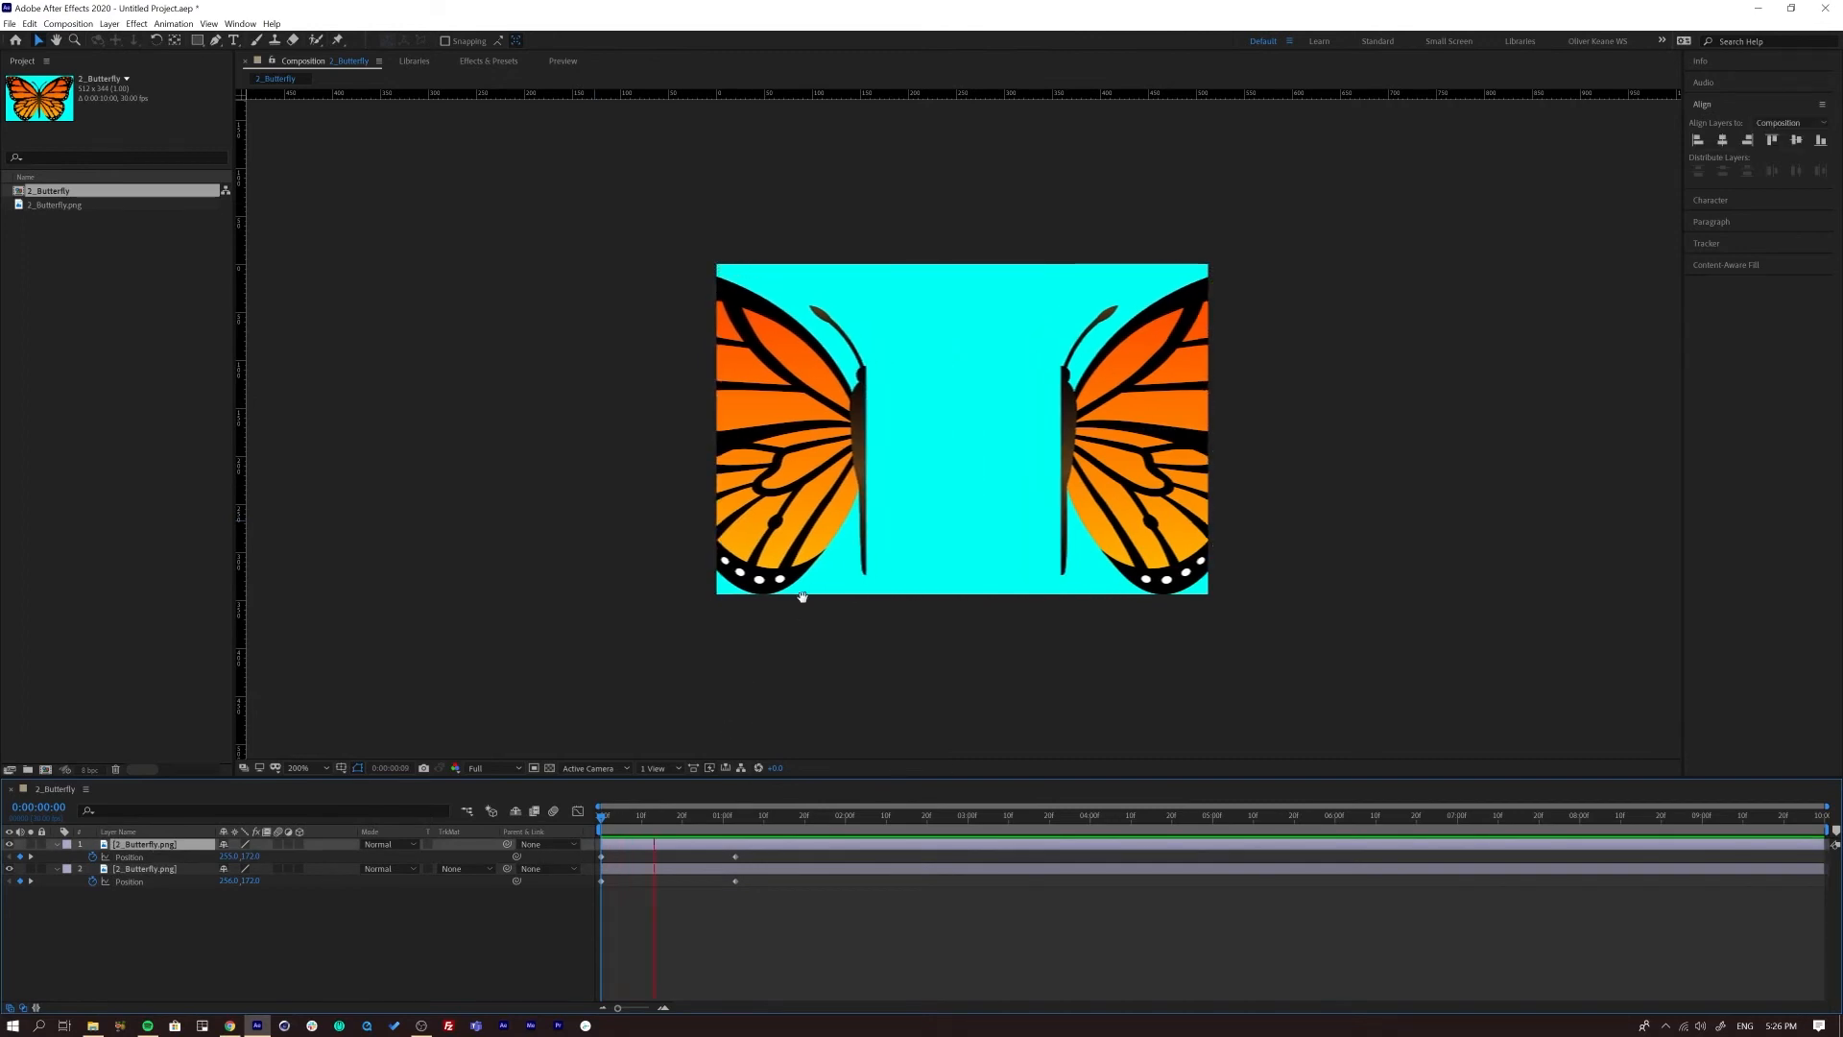
pyautogui.moveTo(603, 827)
pyautogui.mouseDown()
pyautogui.moveTo(775, 833)
pyautogui.moveTo(595, 833)
pyautogui.mouseUp()
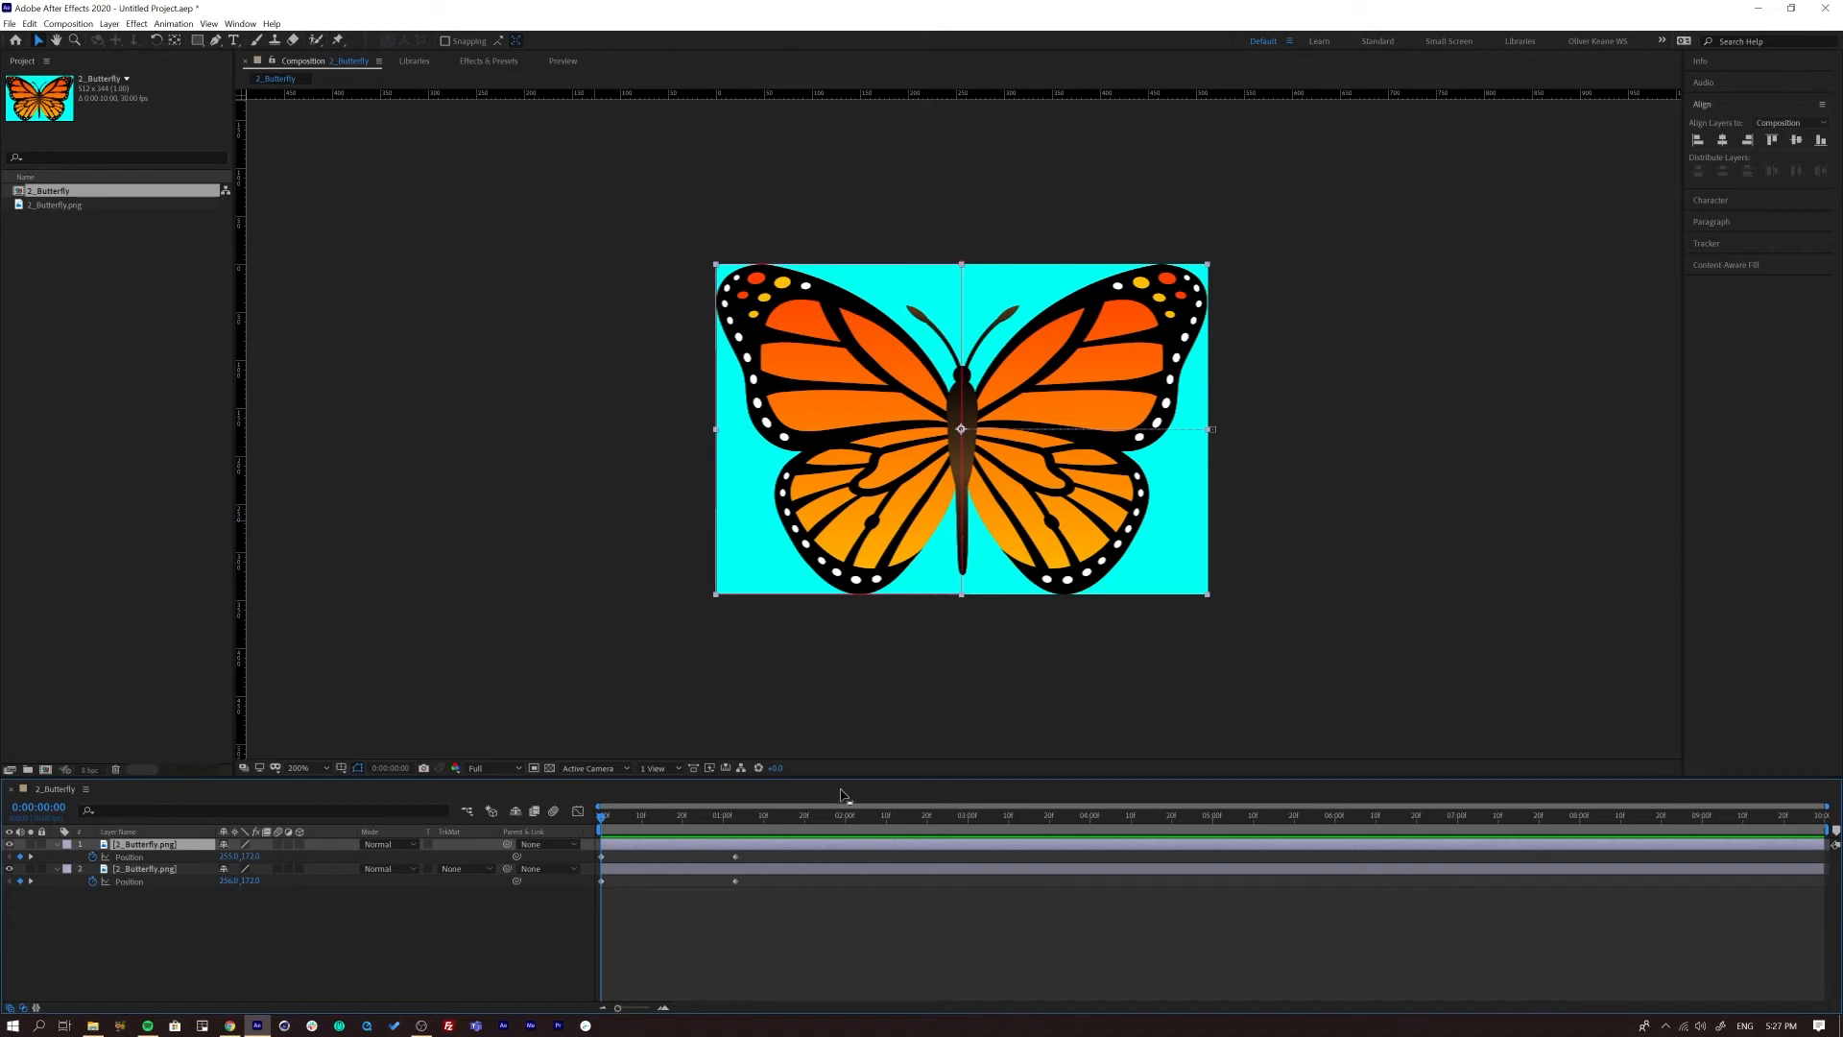
pyautogui.moveTo(625, 819); pyautogui.dragTo(595, 820)
pyautogui.click(157, 940)
pyautogui.moveTo(630, 821); pyautogui.dragTo(444, 810)
pyautogui.press('space')
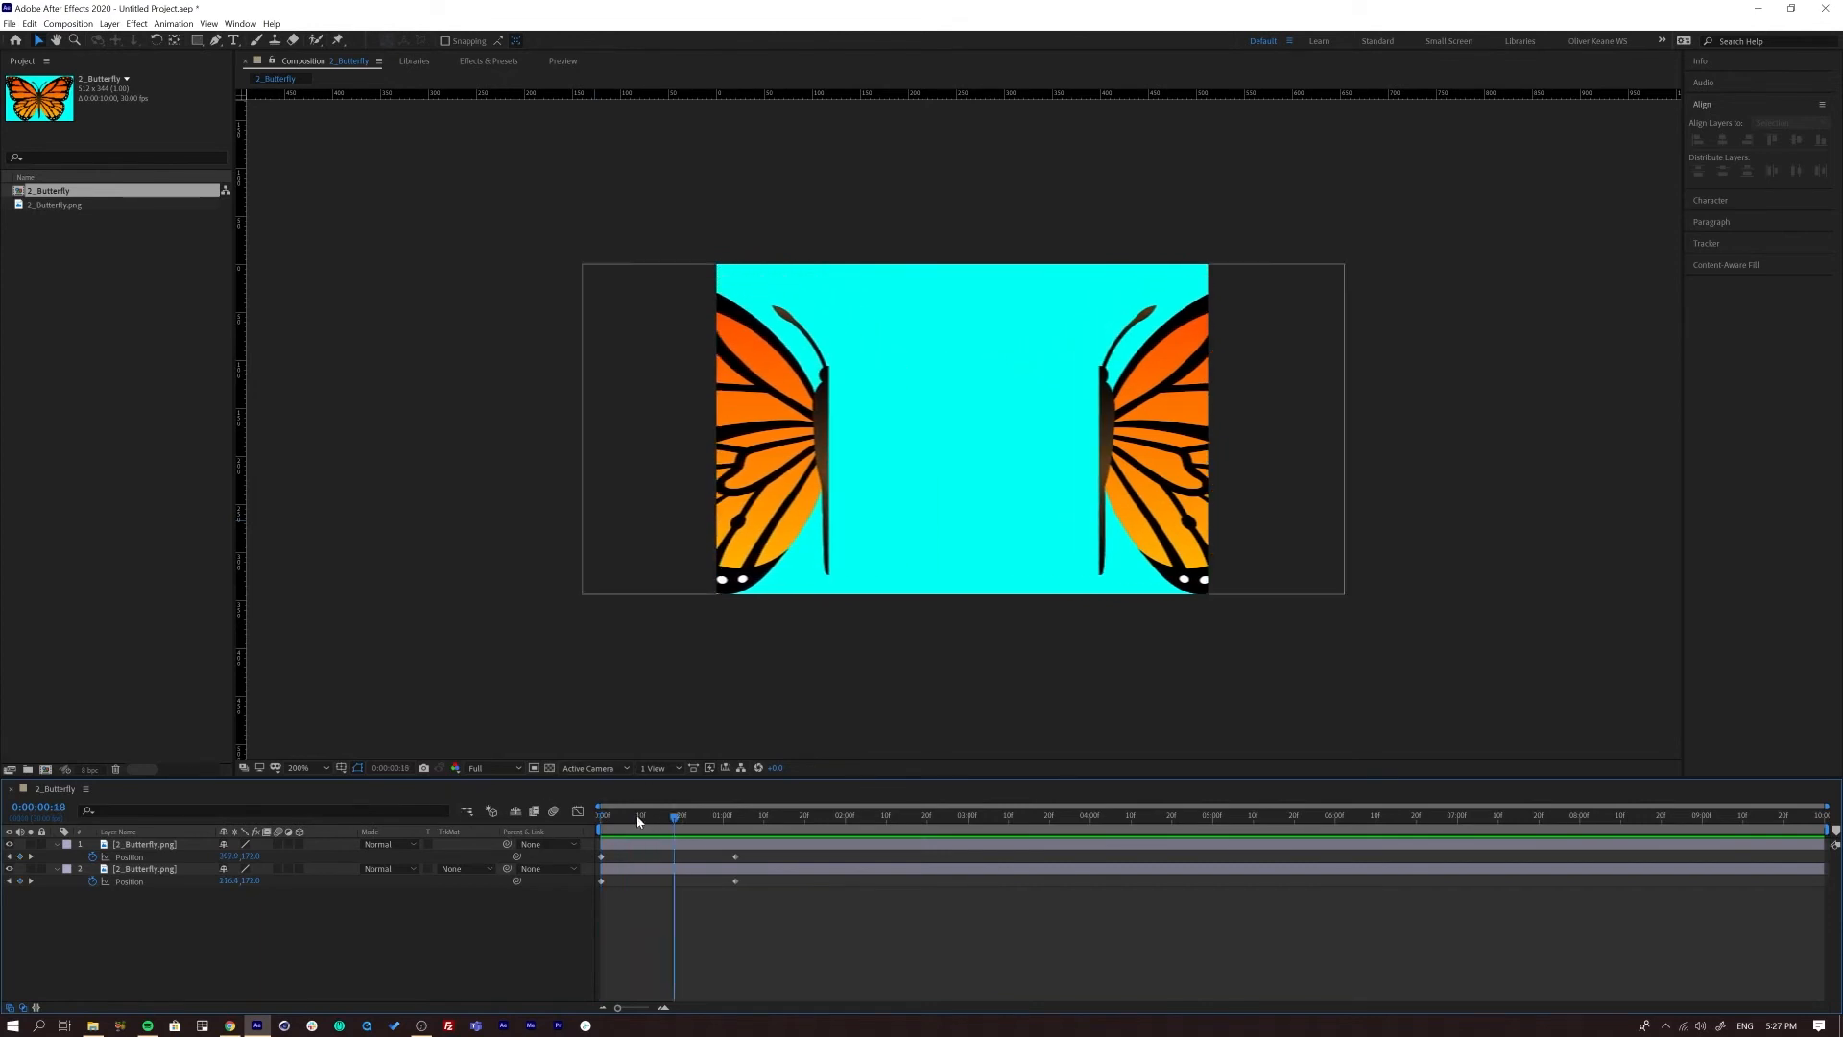
pyautogui.press('space')
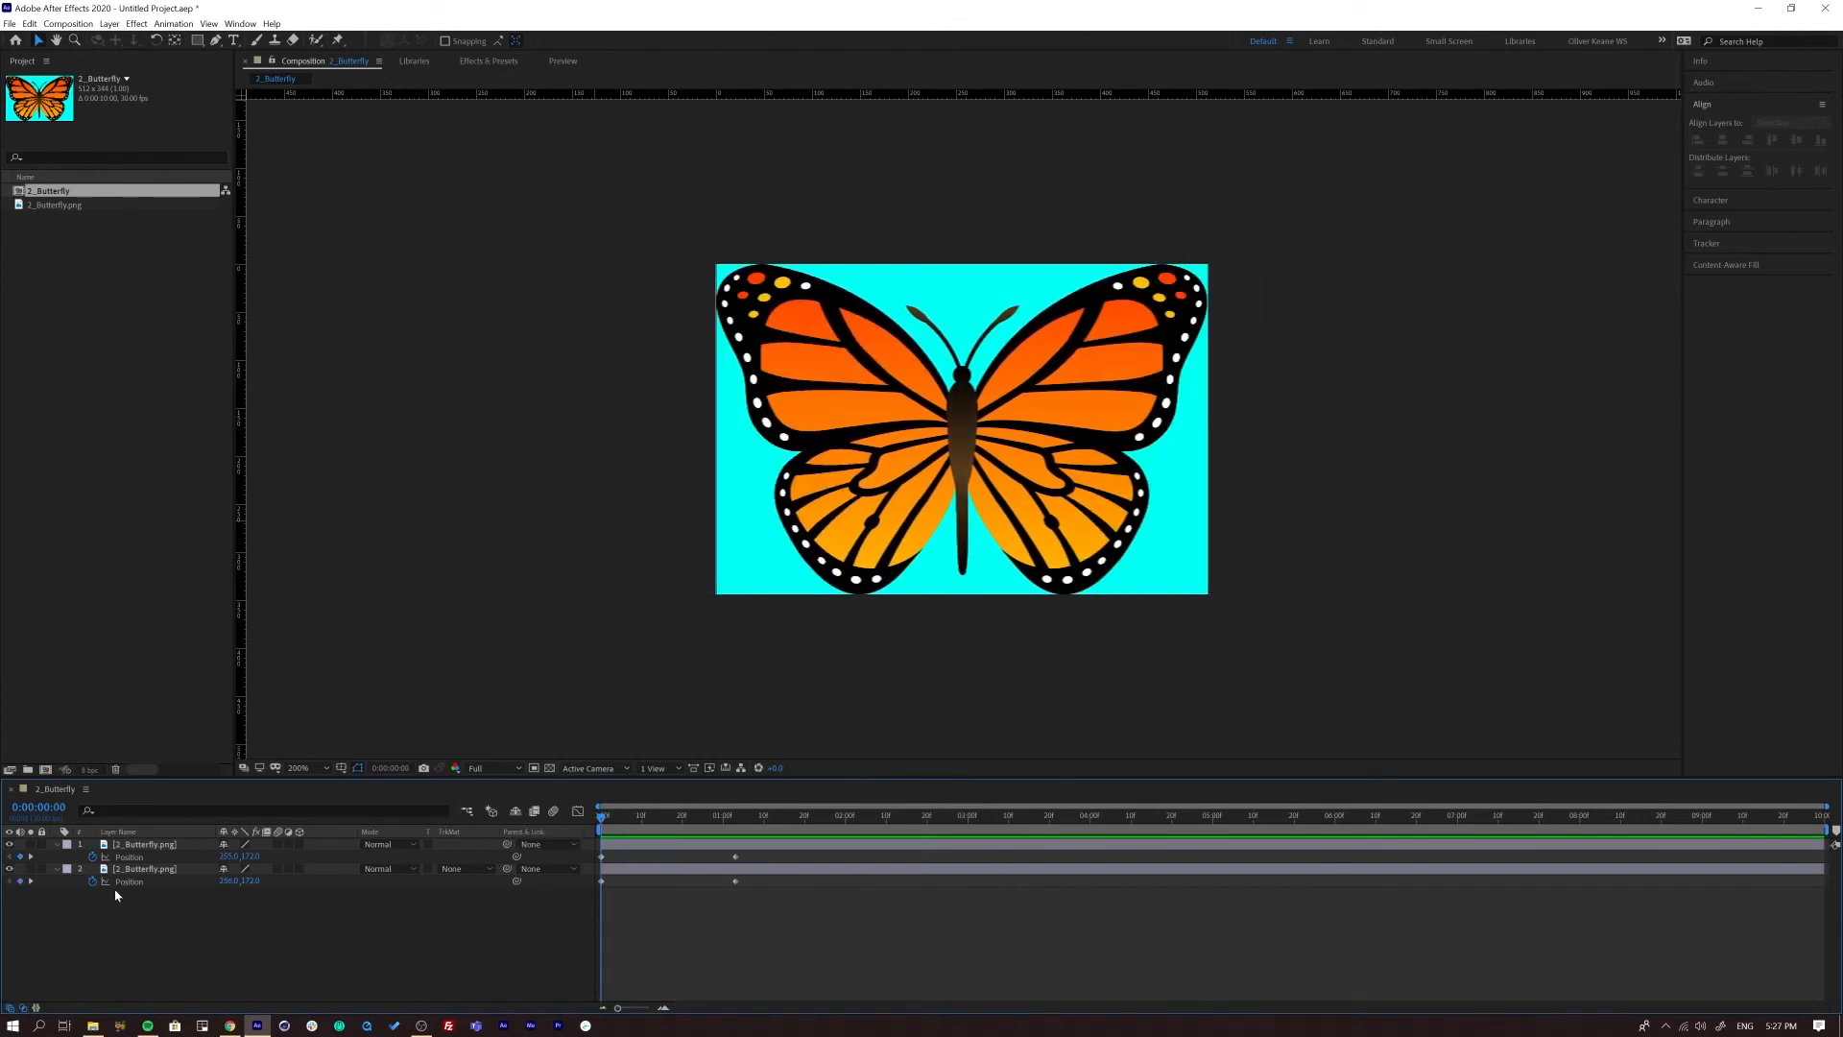
# - Delete the lower butterfly layer and remove the Position keyframes from the remaining layer
pyautogui.click(135, 868)
pyautogui.press('BackSpace')
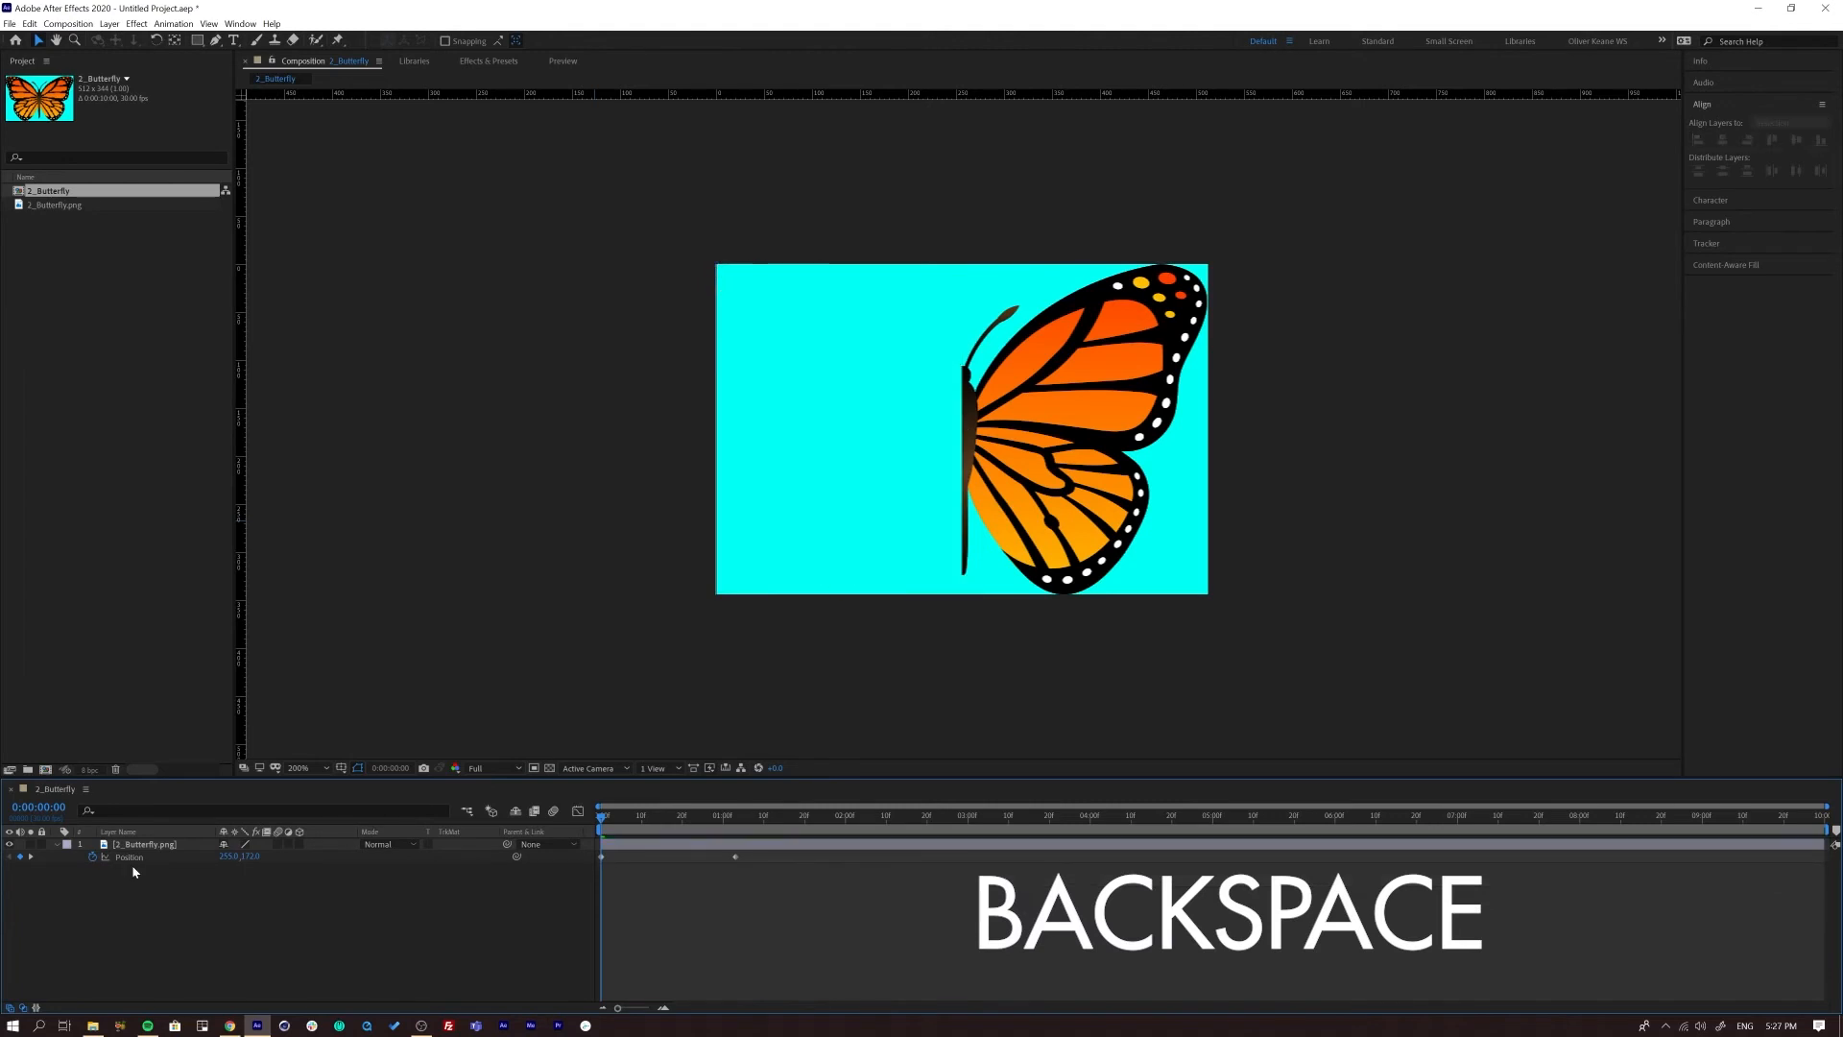
pyautogui.click(146, 846)
pyautogui.moveTo(745, 856); pyautogui.dragTo(592, 884)
pyautogui.press('BackSpace')
pyautogui.click(155, 892)
# - Reveal the mask on the remaining butterfly layer and delete it to restore the whole butterfly
pyautogui.click(115, 857)
pyautogui.press('m')
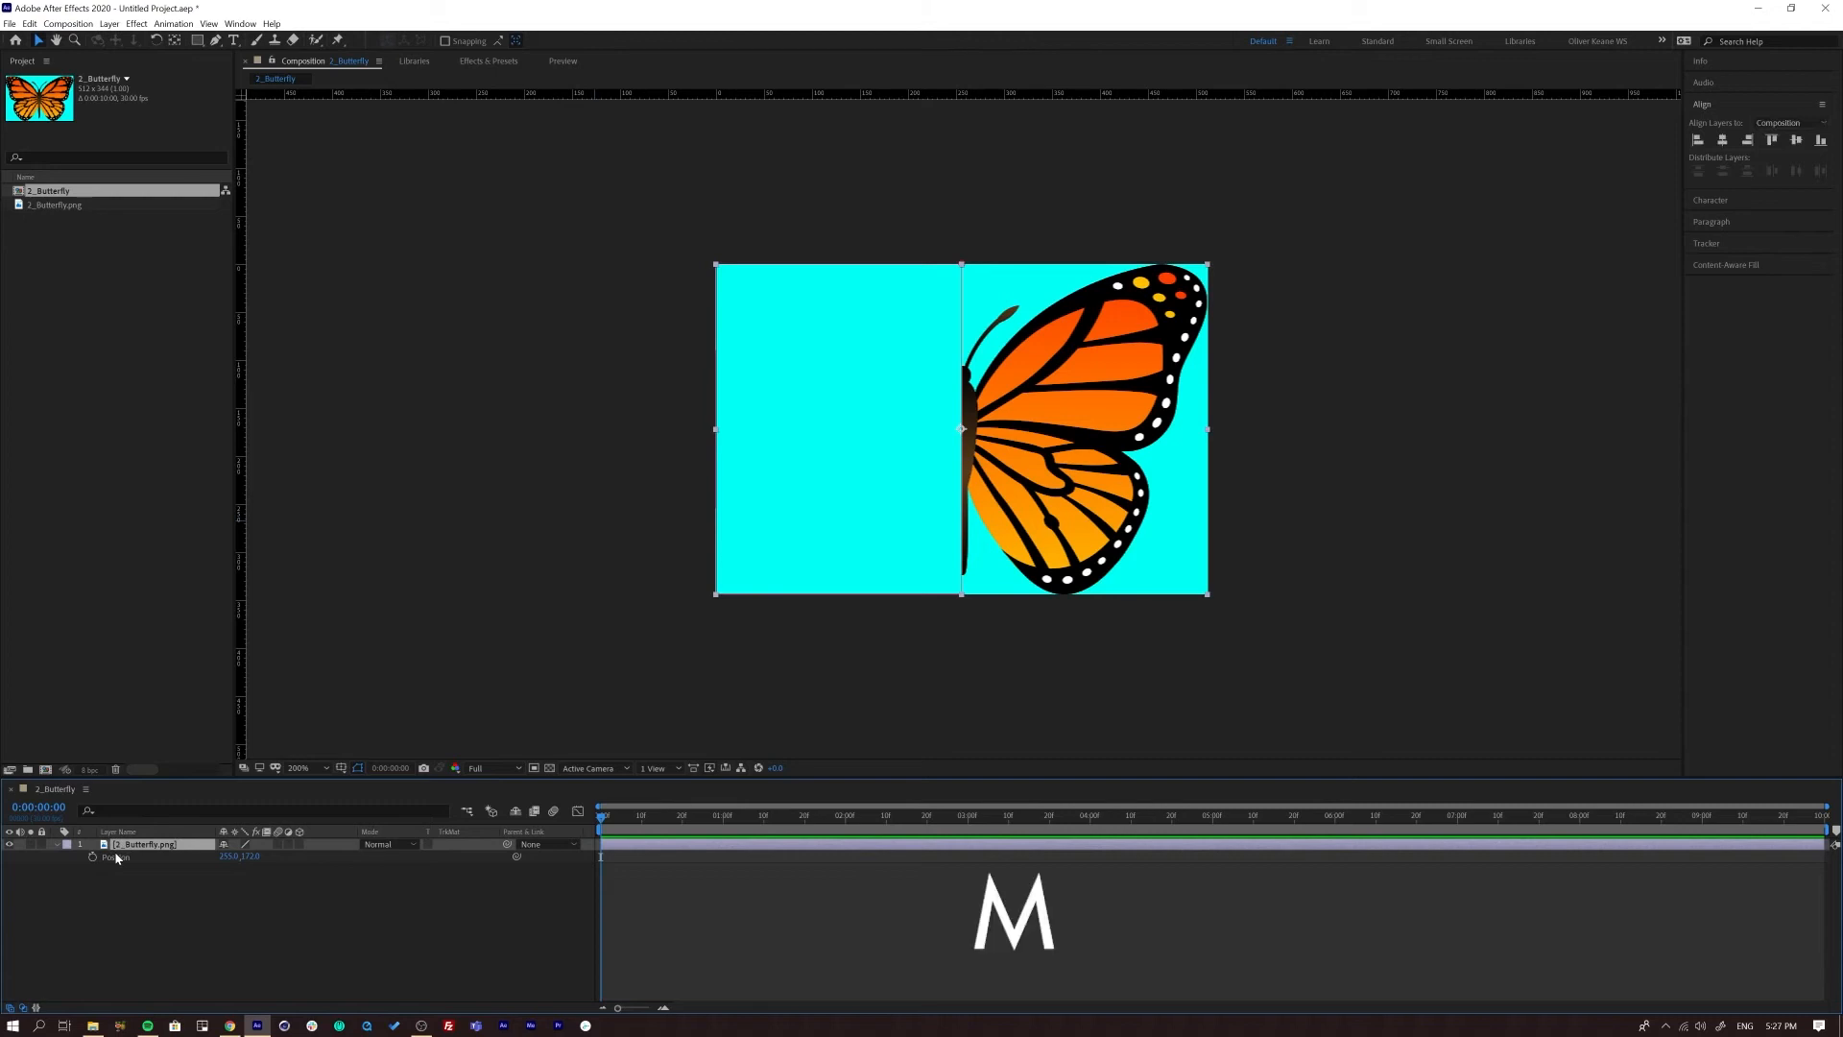
pyautogui.click(113, 858)
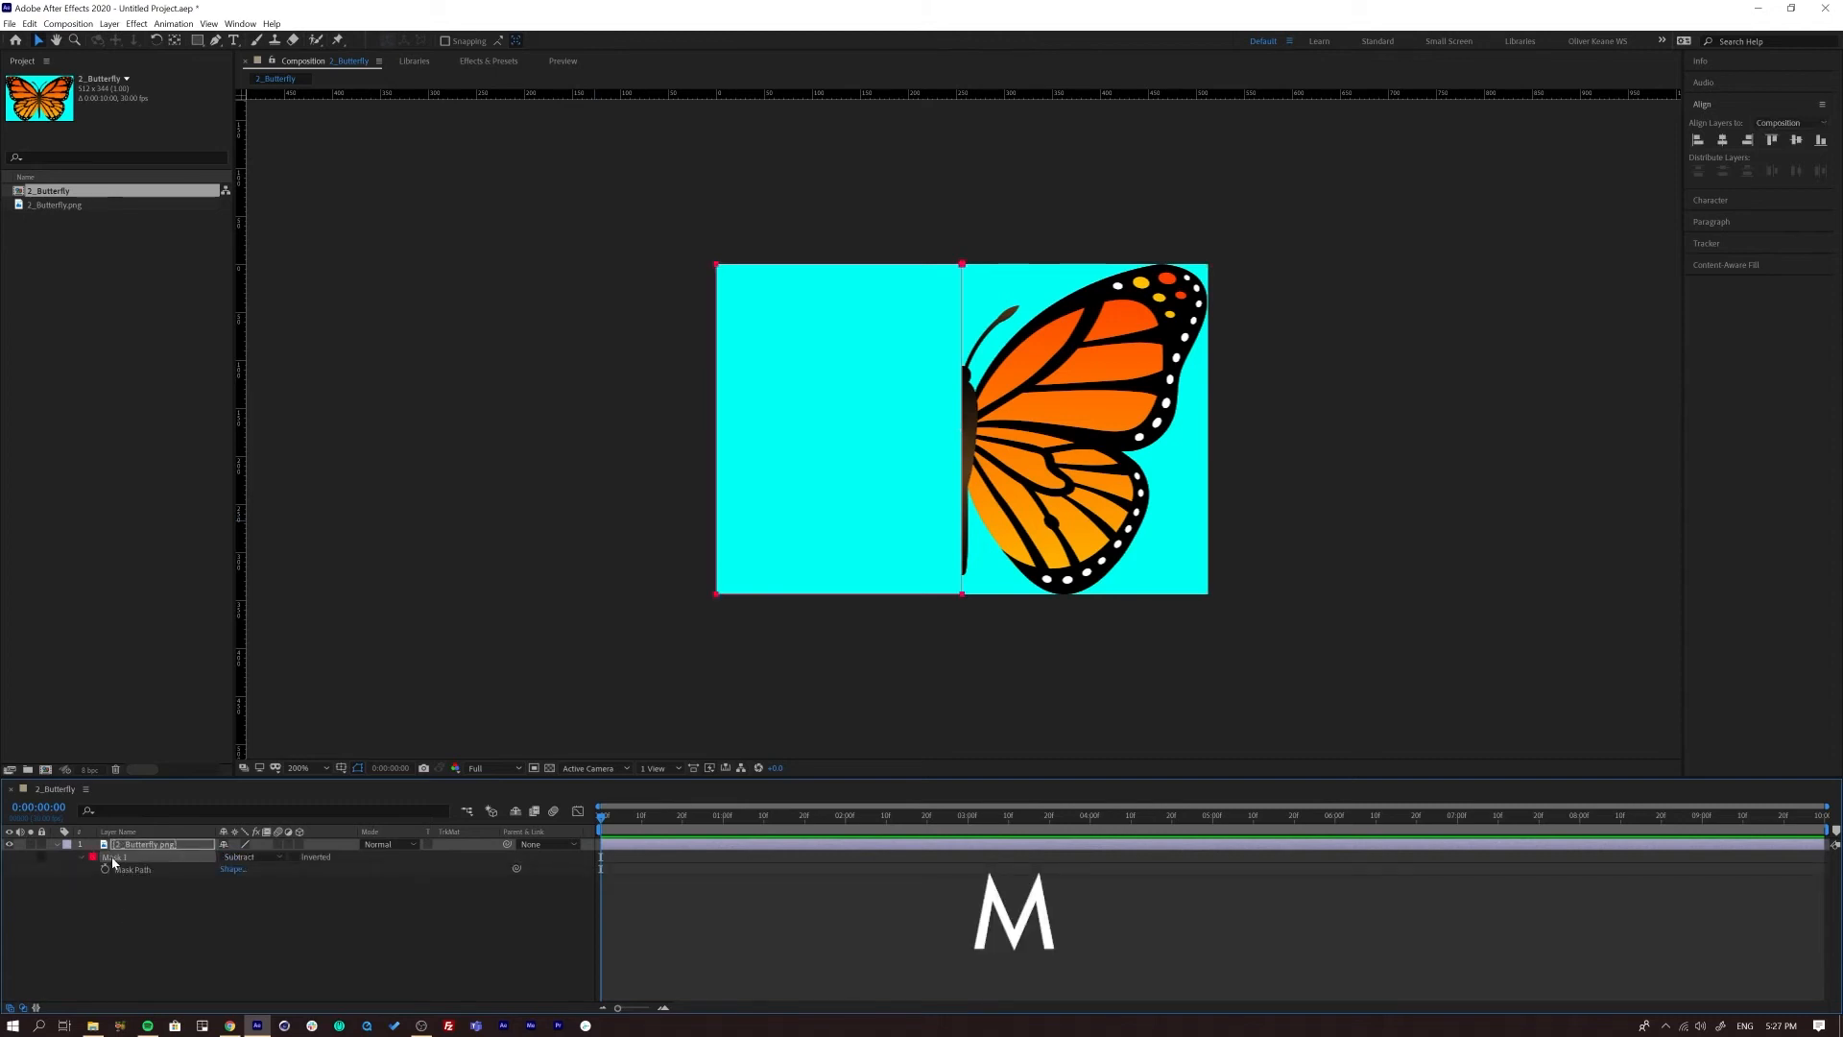
pyautogui.press('BackSpace')
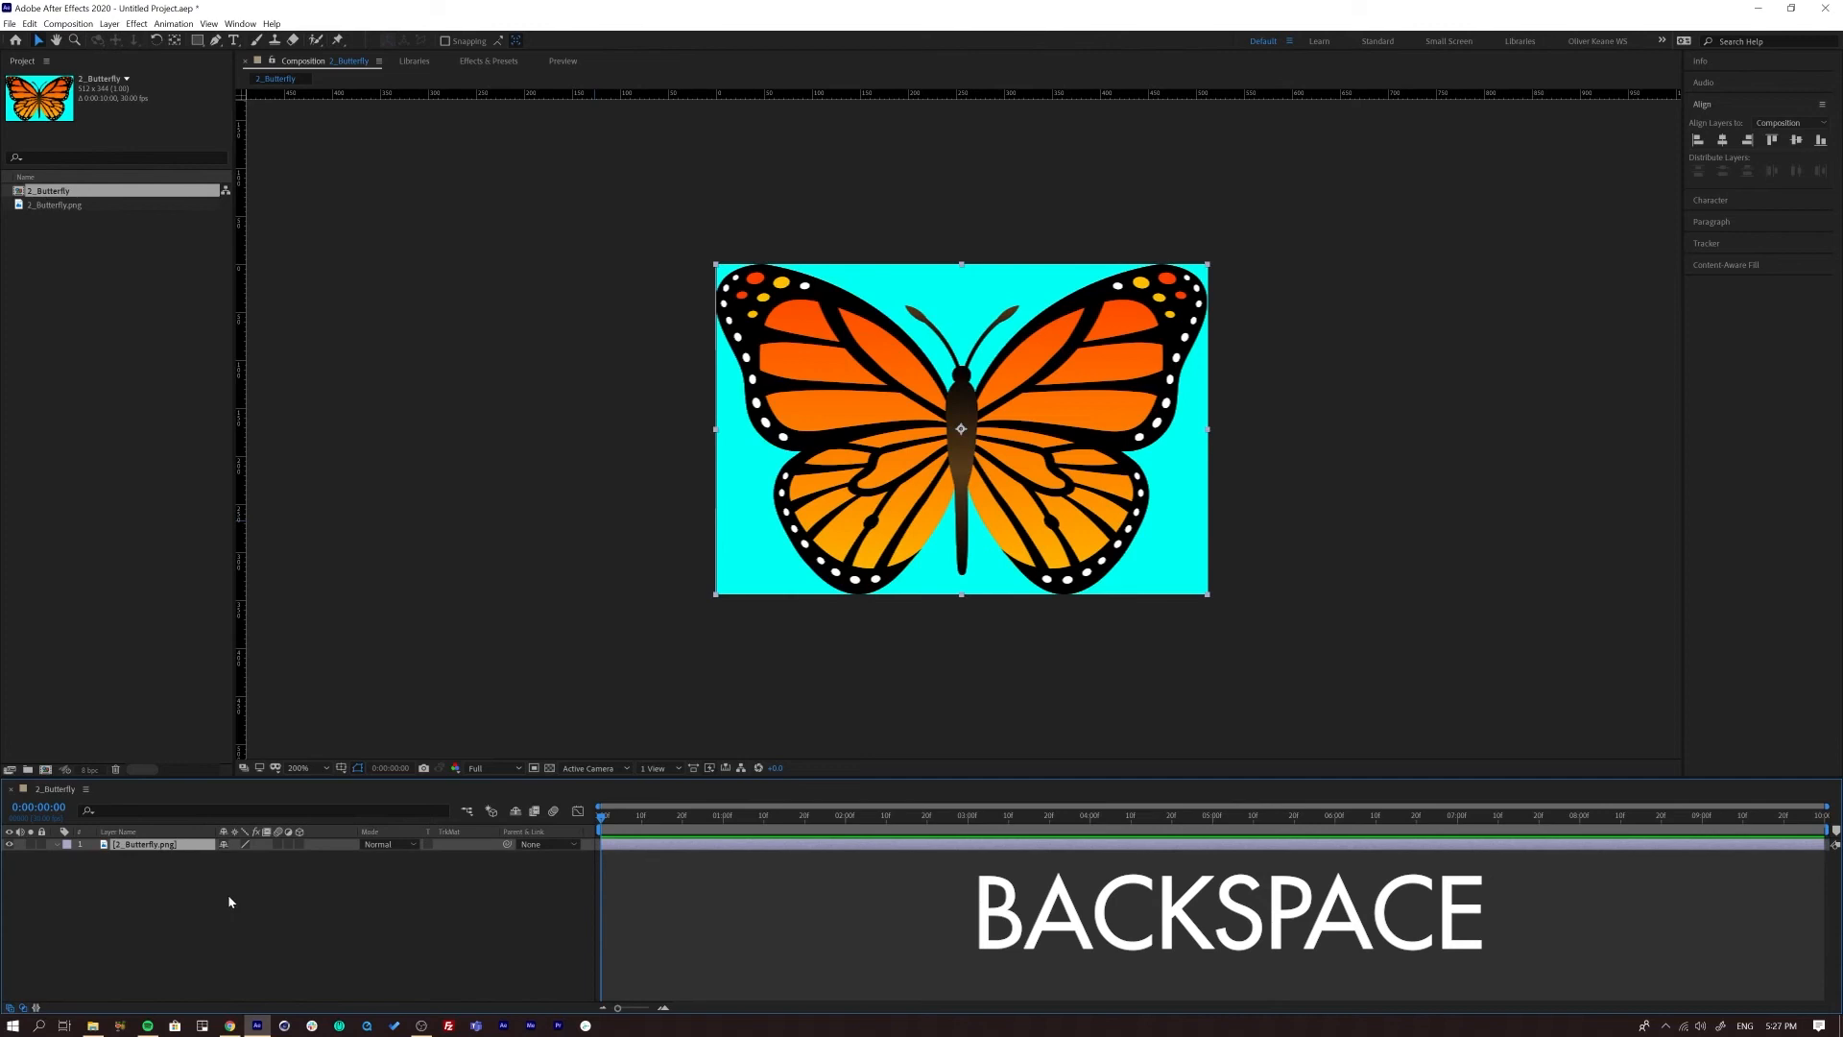
# - Show the title/action safe guides and centre the butterfly layer horizontally in the composition
pyautogui.click(135, 845)
pyautogui.click(341, 768)
pyautogui.click(358, 785)
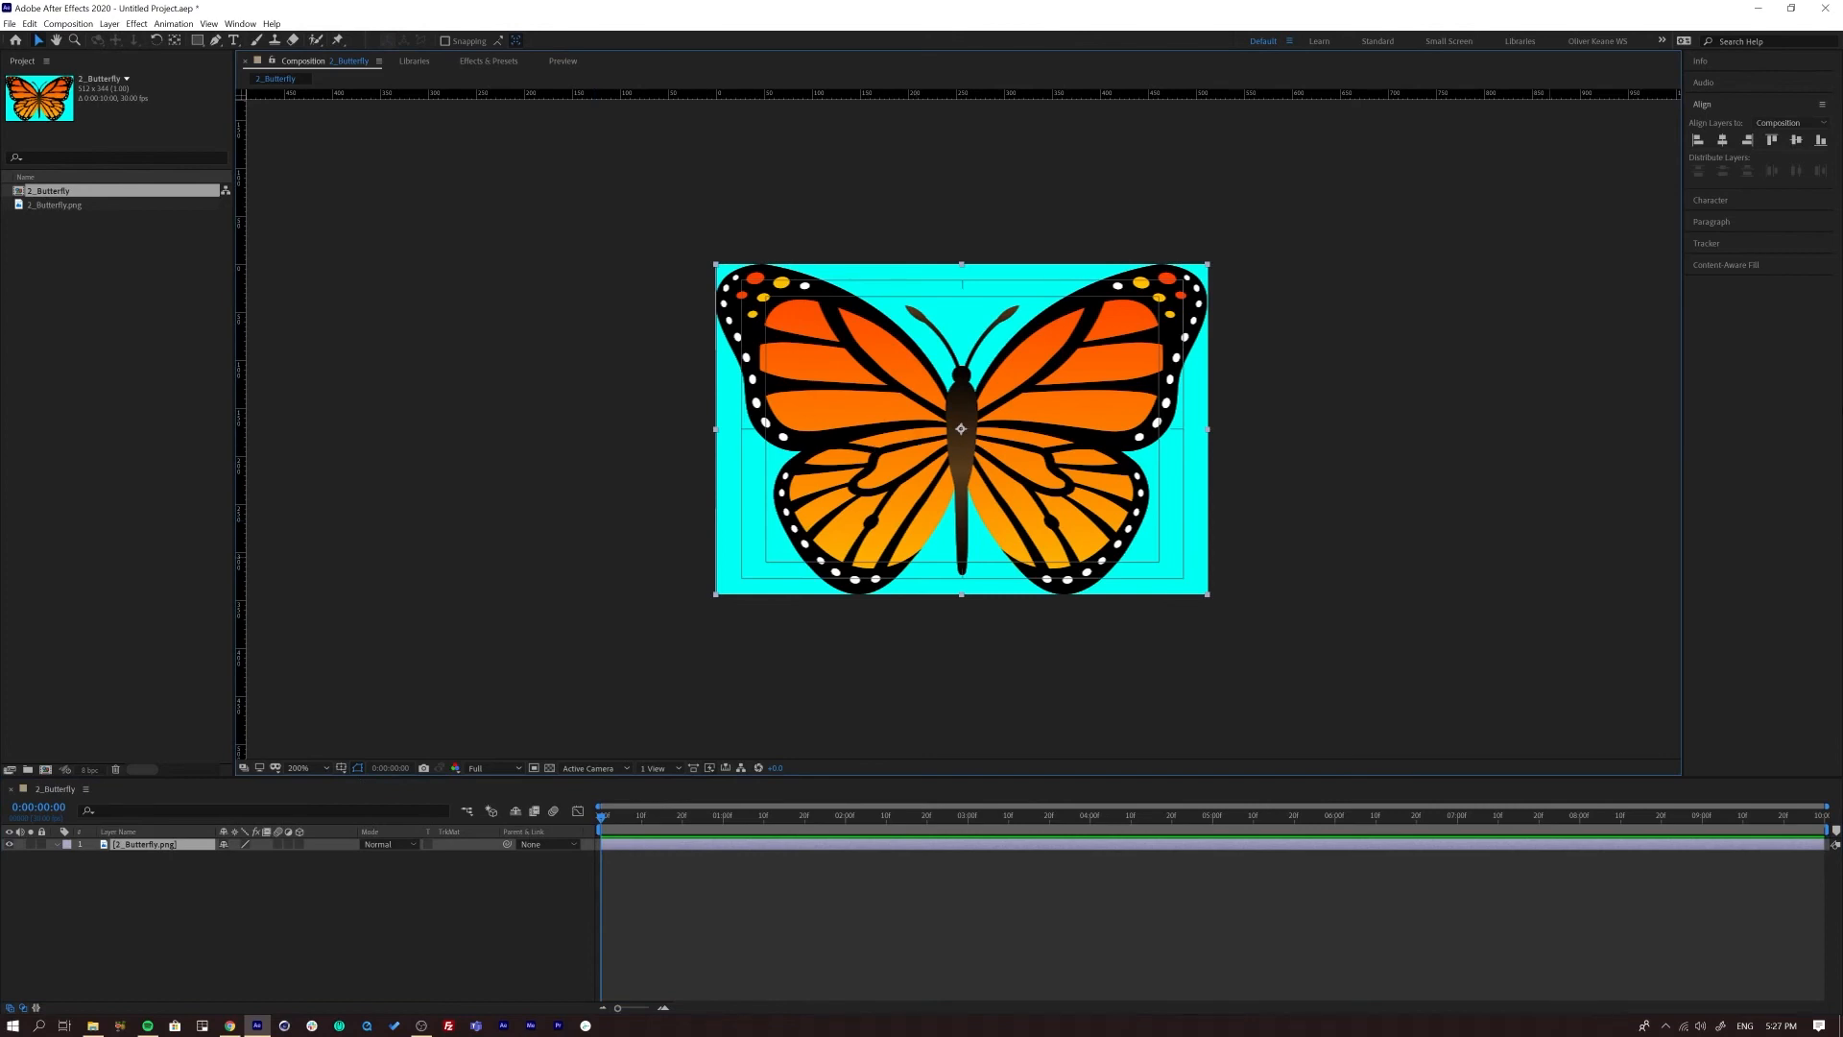
pyautogui.click(1723, 141)
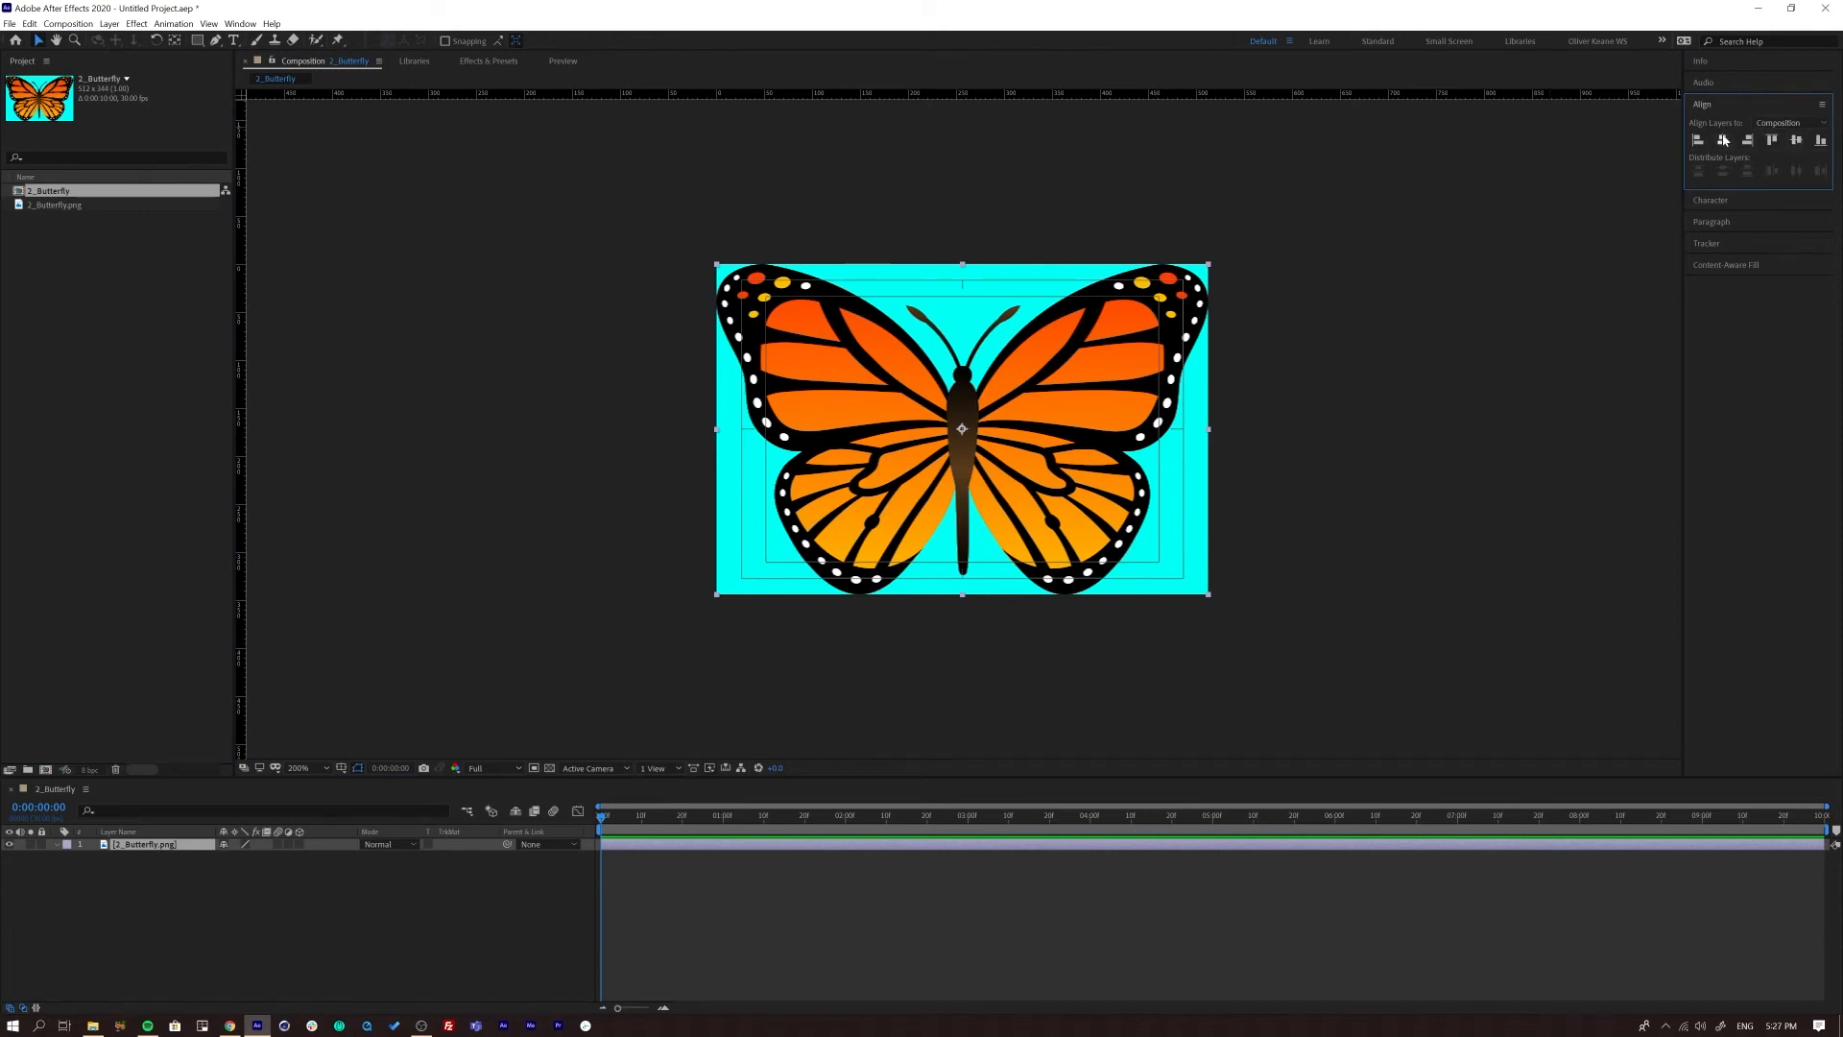
# - Collapse the Align panel, look it up in the list of available panels and expand it again for the butterfly layer
pyautogui.click(275, 938)
pyautogui.click(1706, 106)
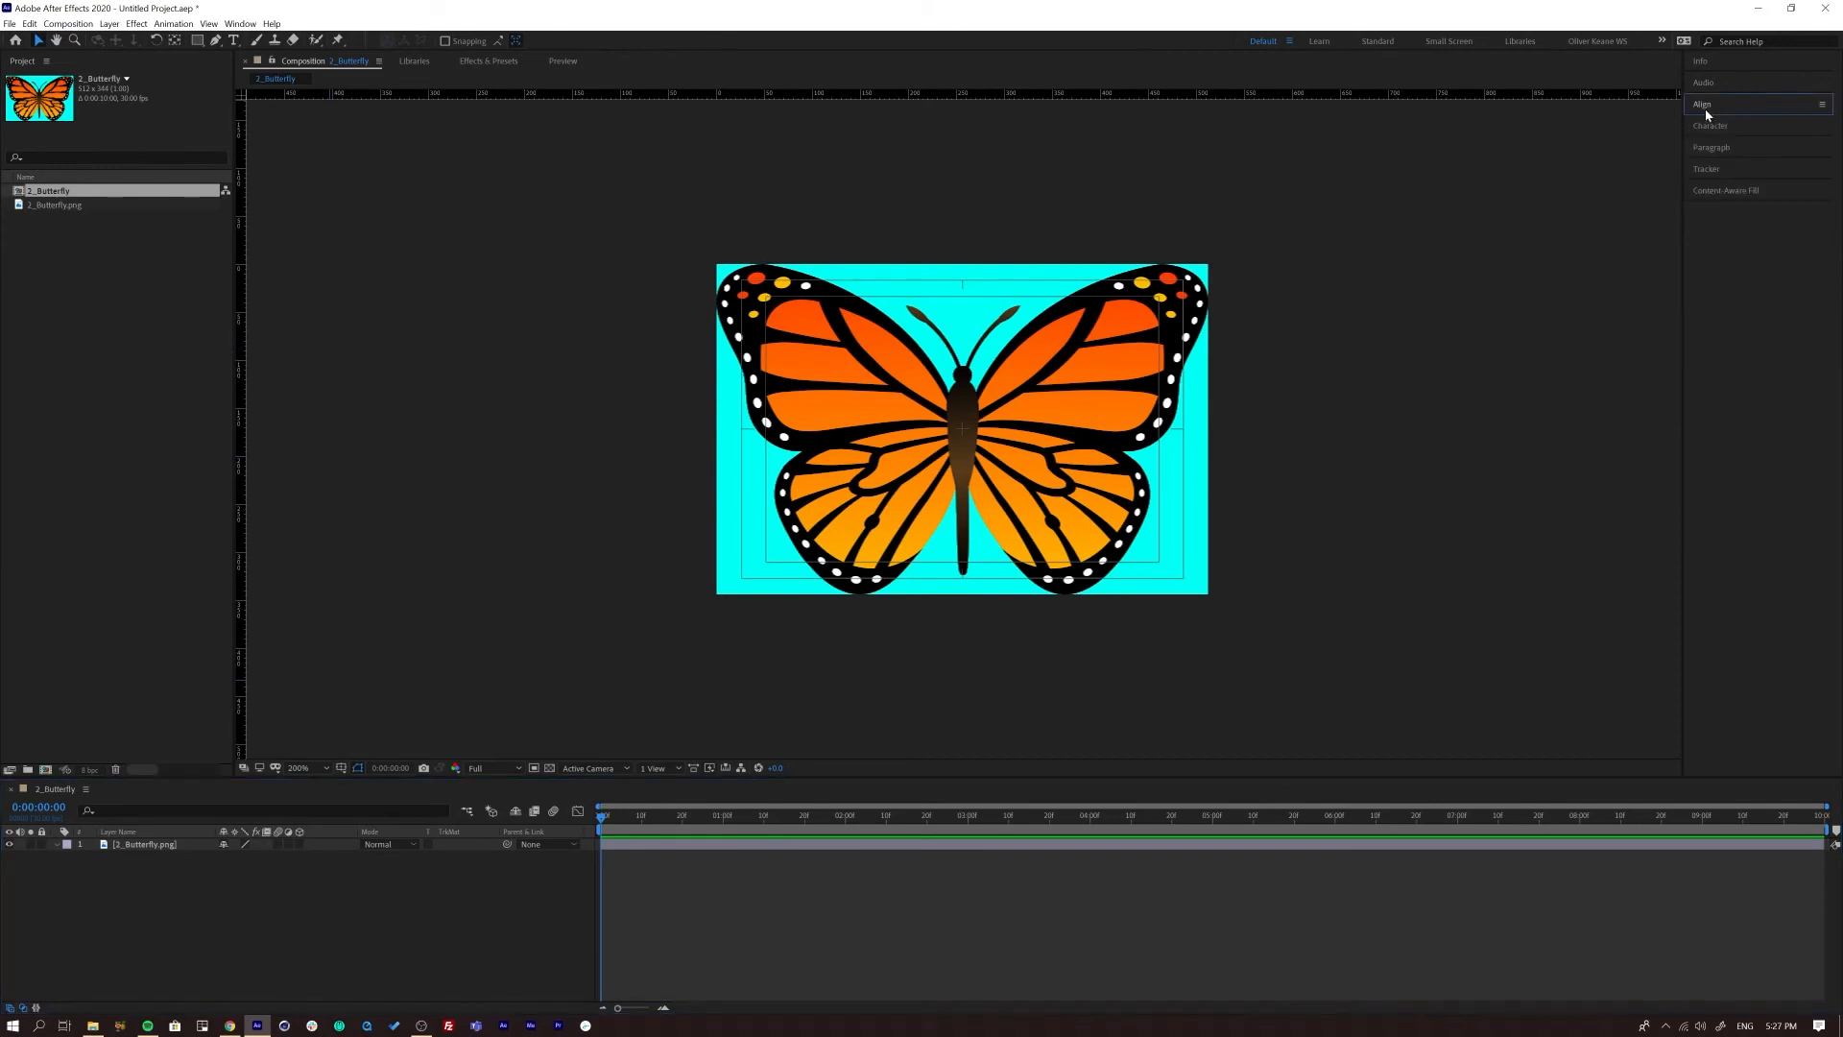
pyautogui.click(240, 23)
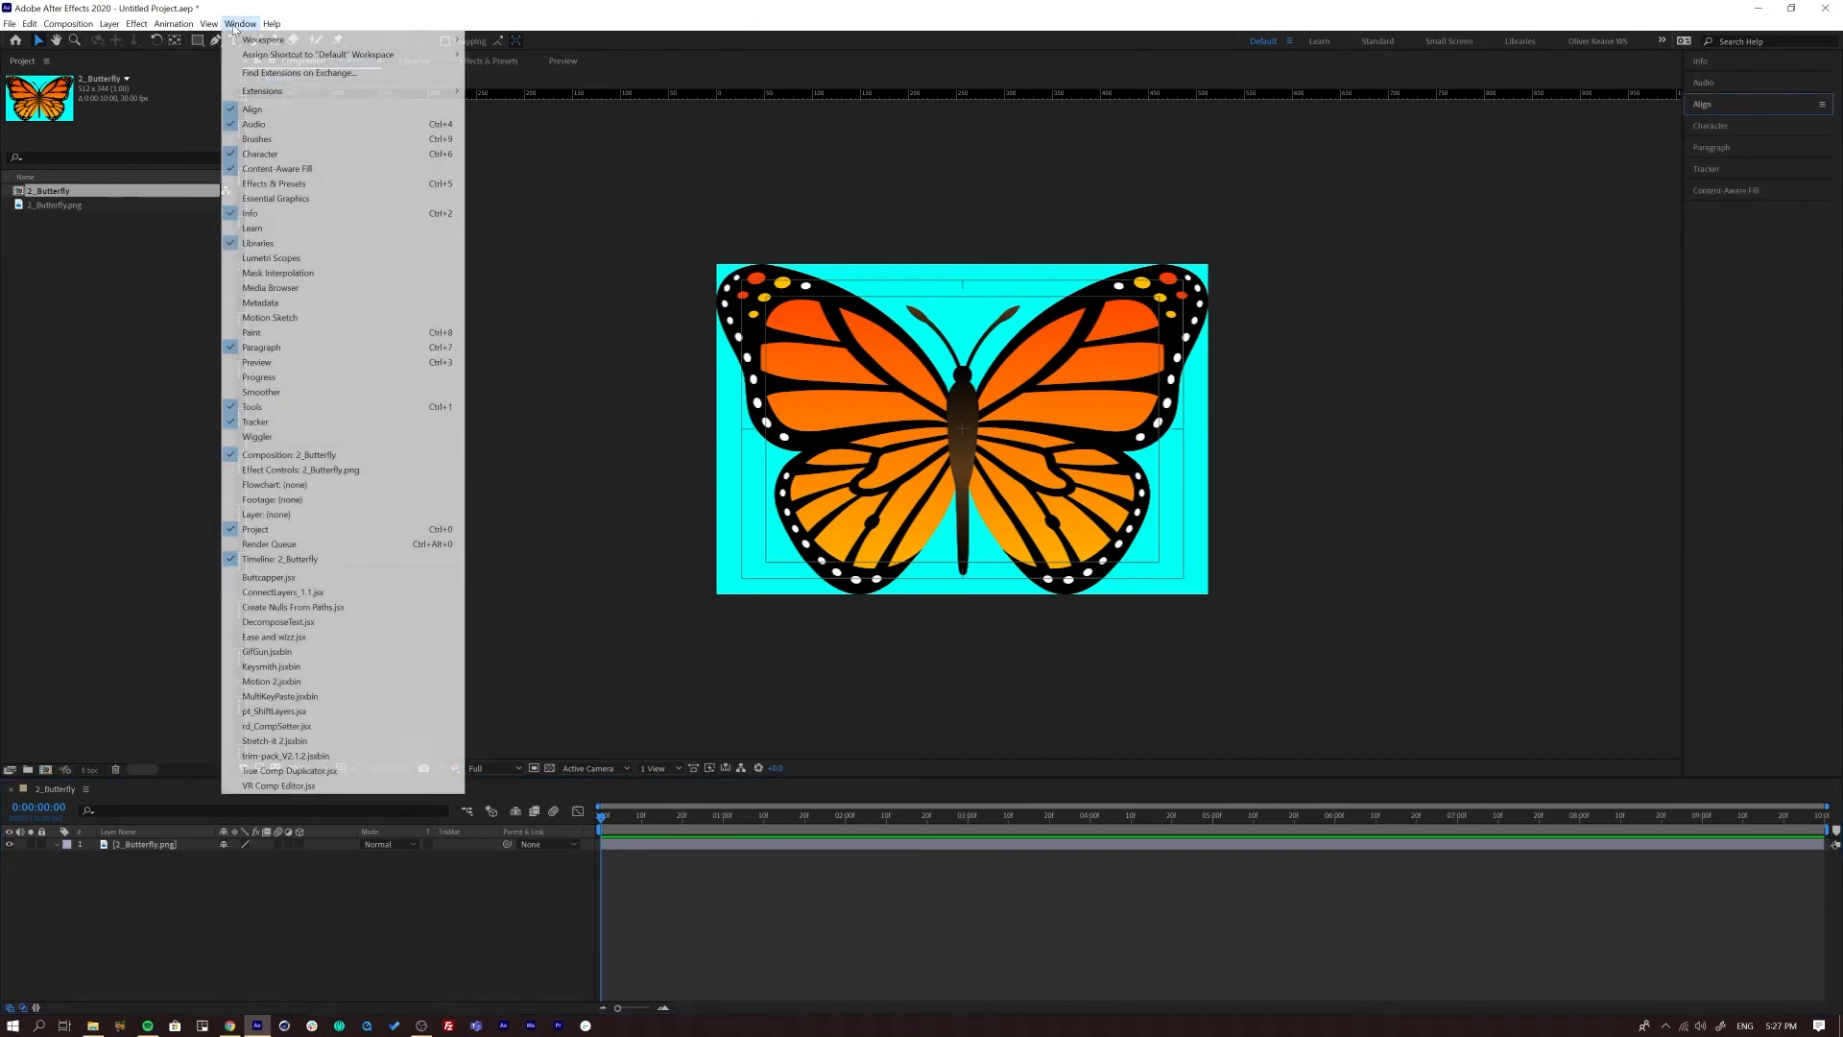
pyautogui.click(307, 936)
pyautogui.click(149, 845)
pyautogui.click(1705, 105)
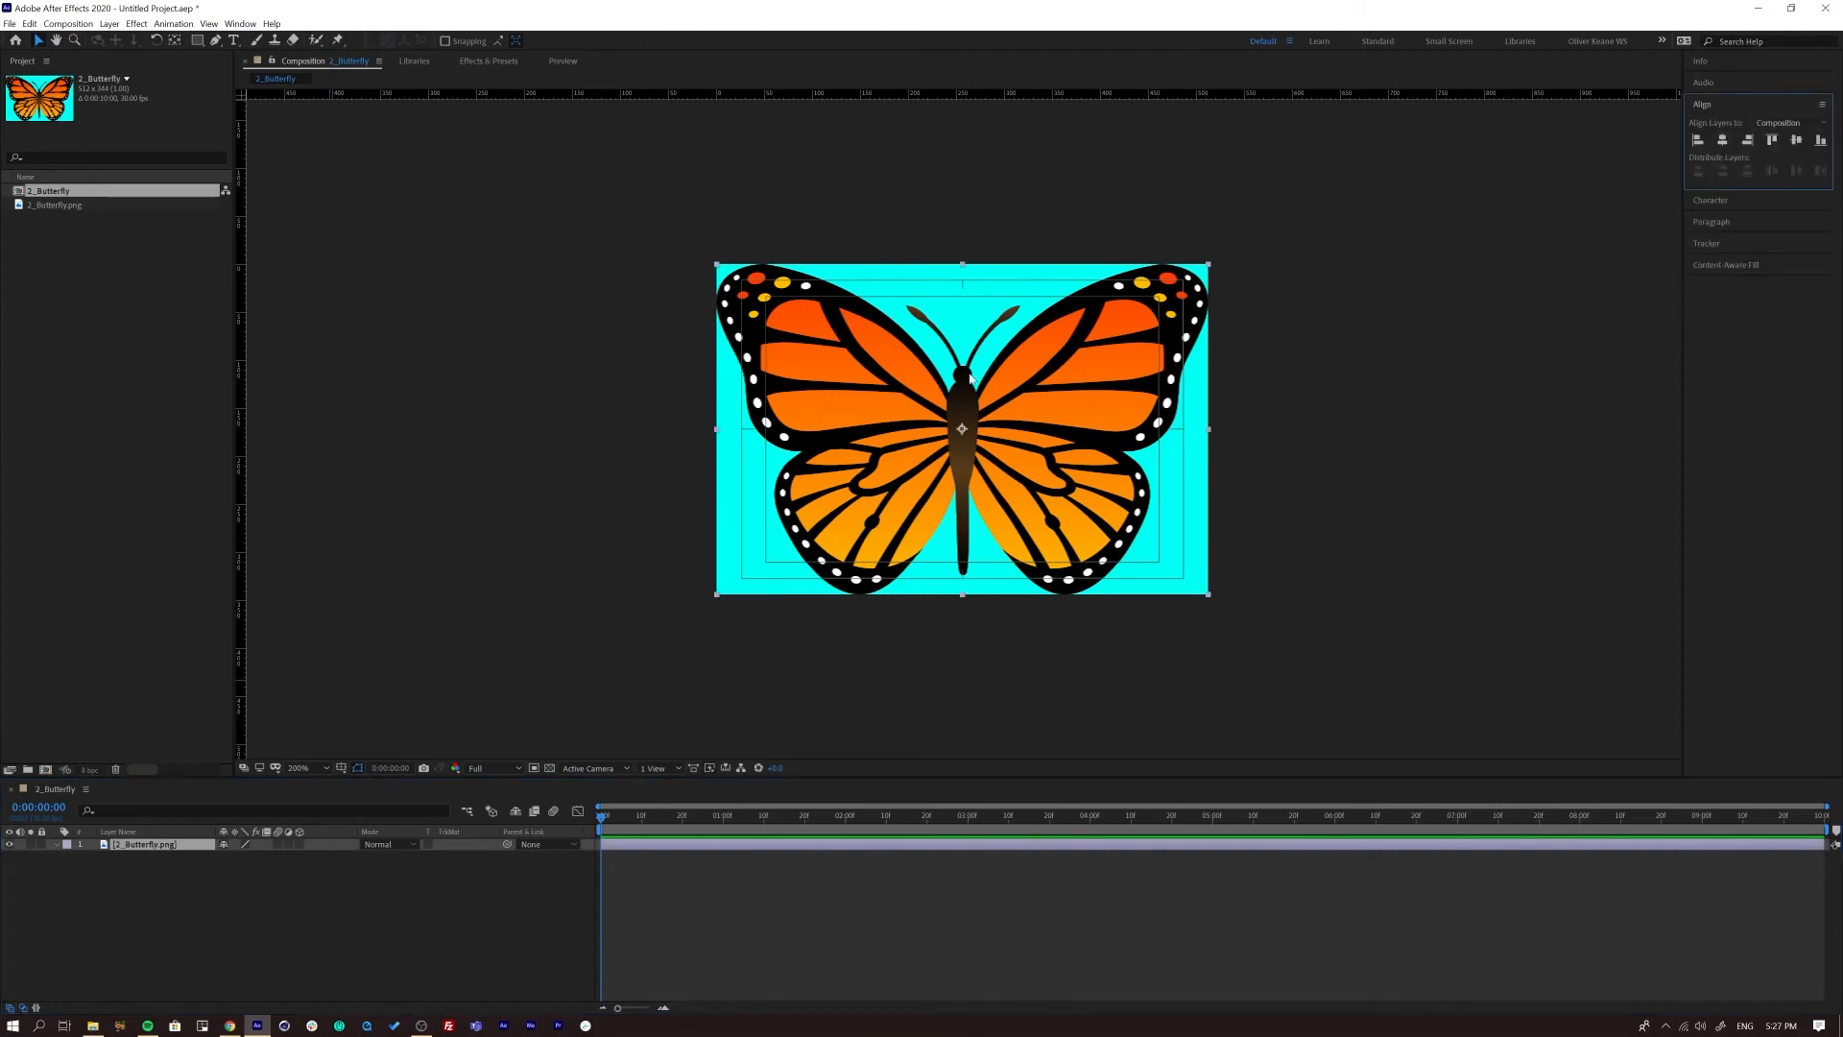
pyautogui.click(307, 955)
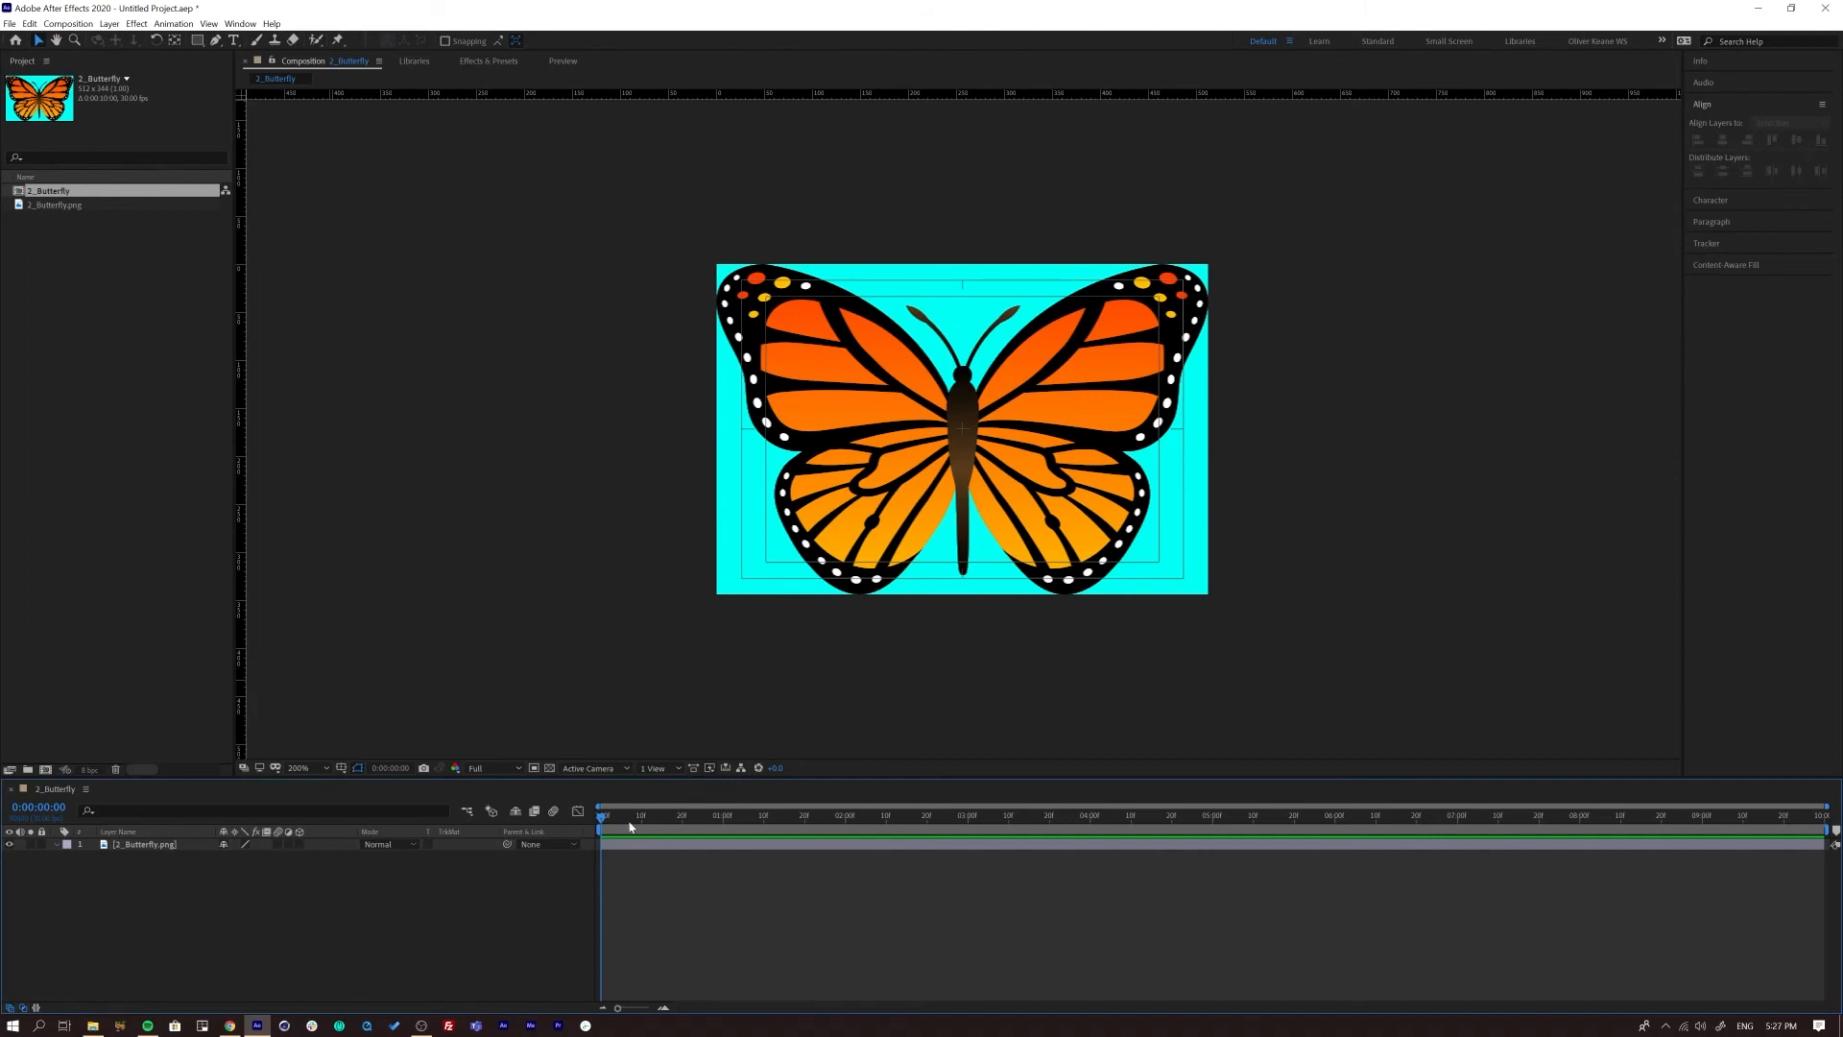
pyautogui.click(120, 843)
pyautogui.click(334, 940)
pyautogui.click(149, 844)
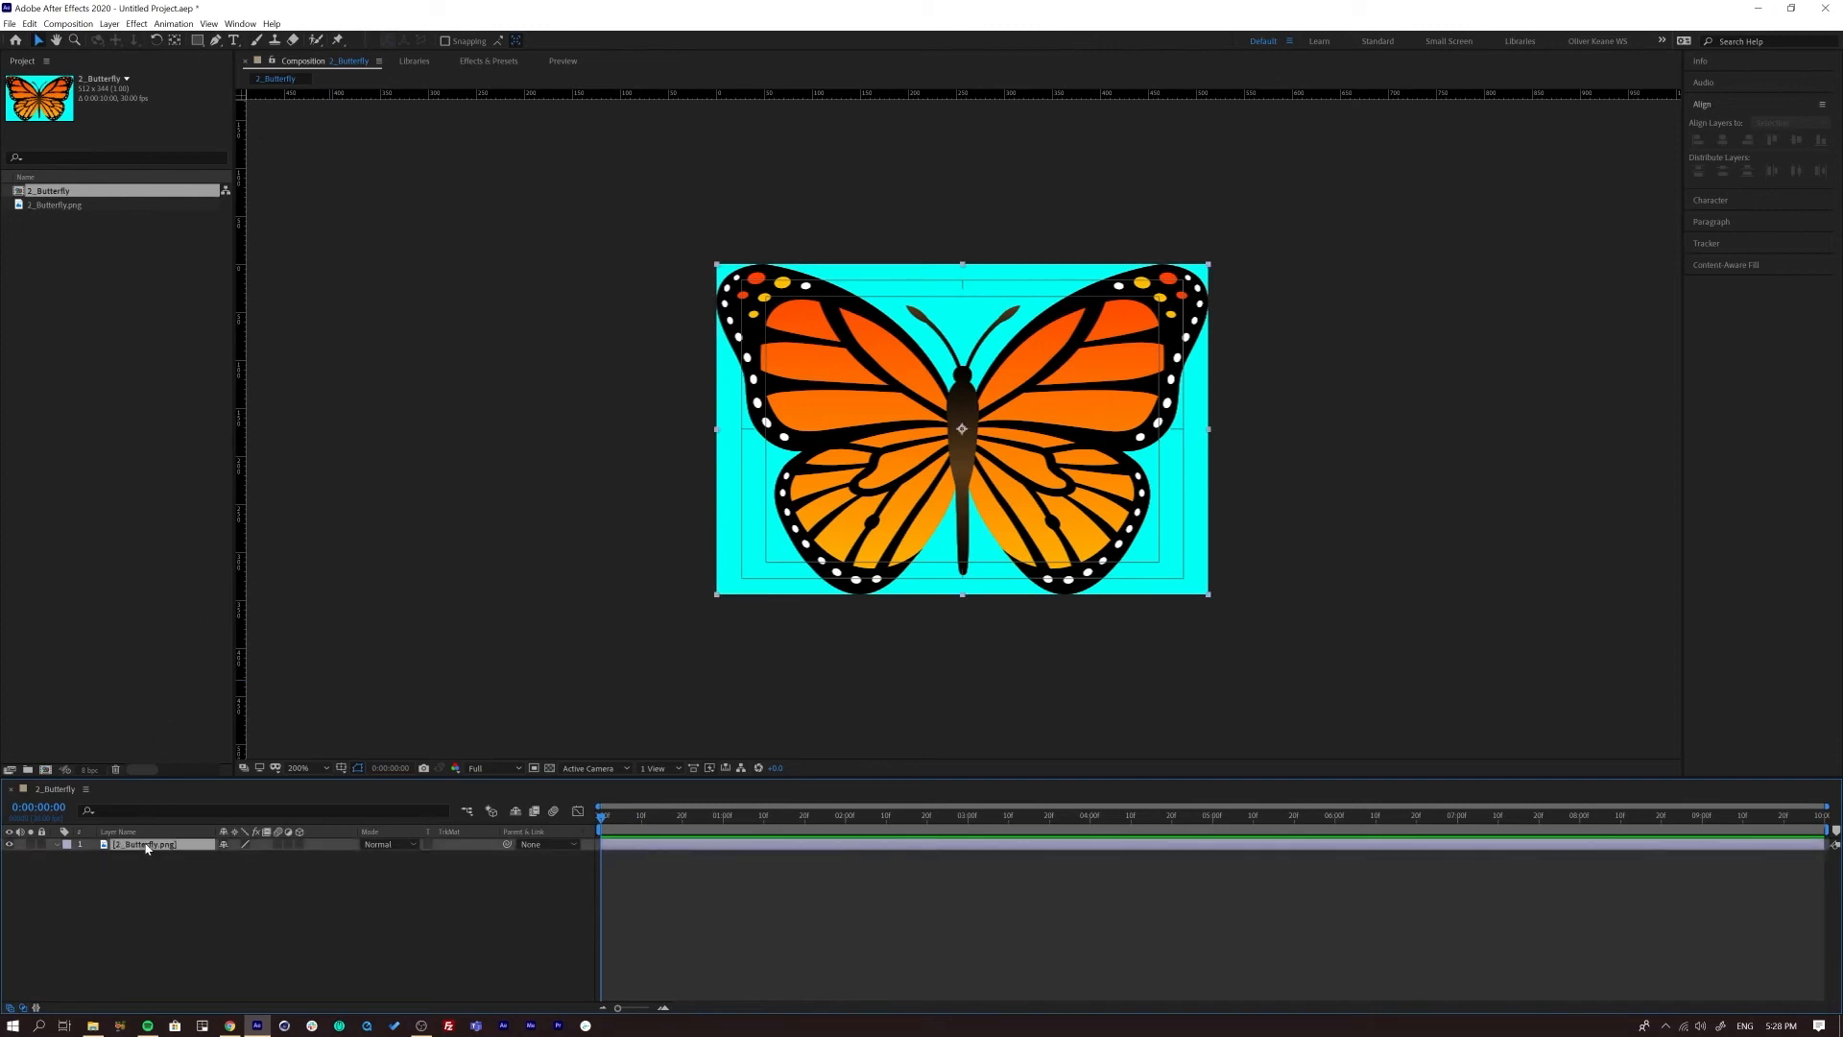
pyautogui.click(198, 42)
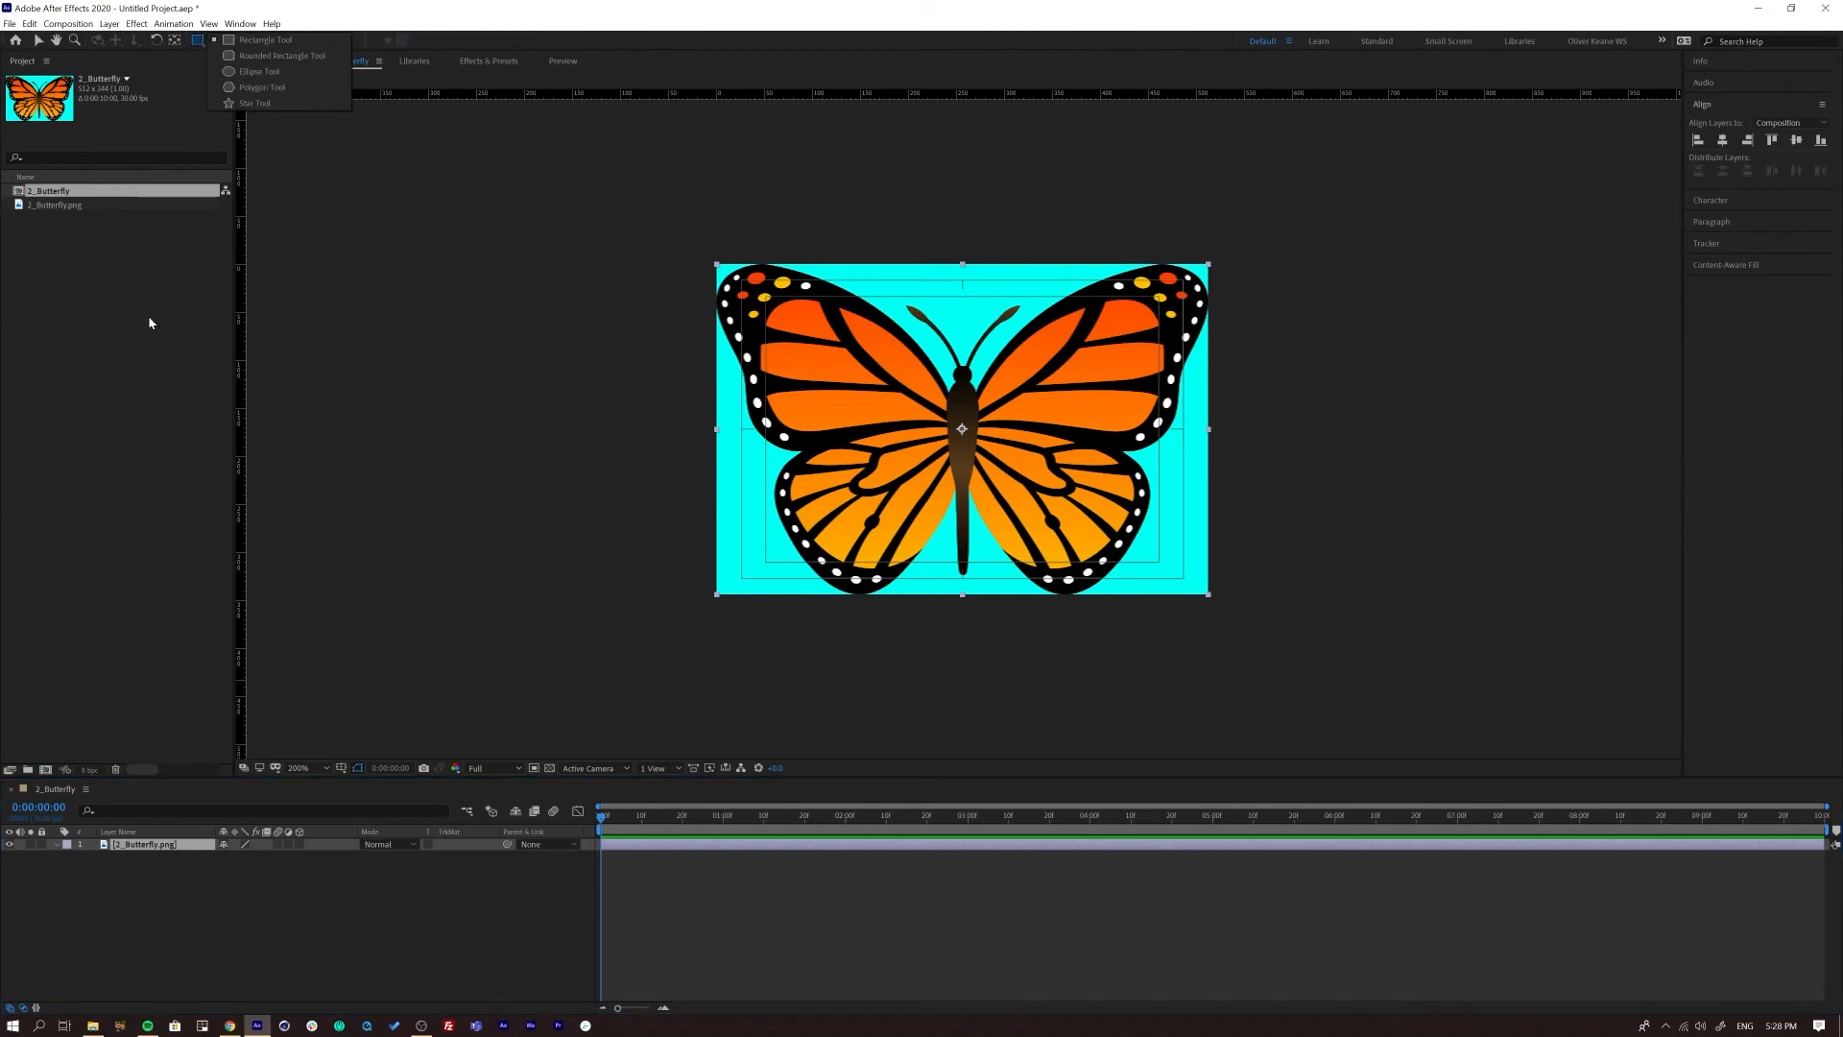
pyautogui.click(158, 857)
# - Draw a closed Pen tool mask on the butterfly layer around the long orange cell at the upper edge of the left wing
pyautogui.click(151, 848)
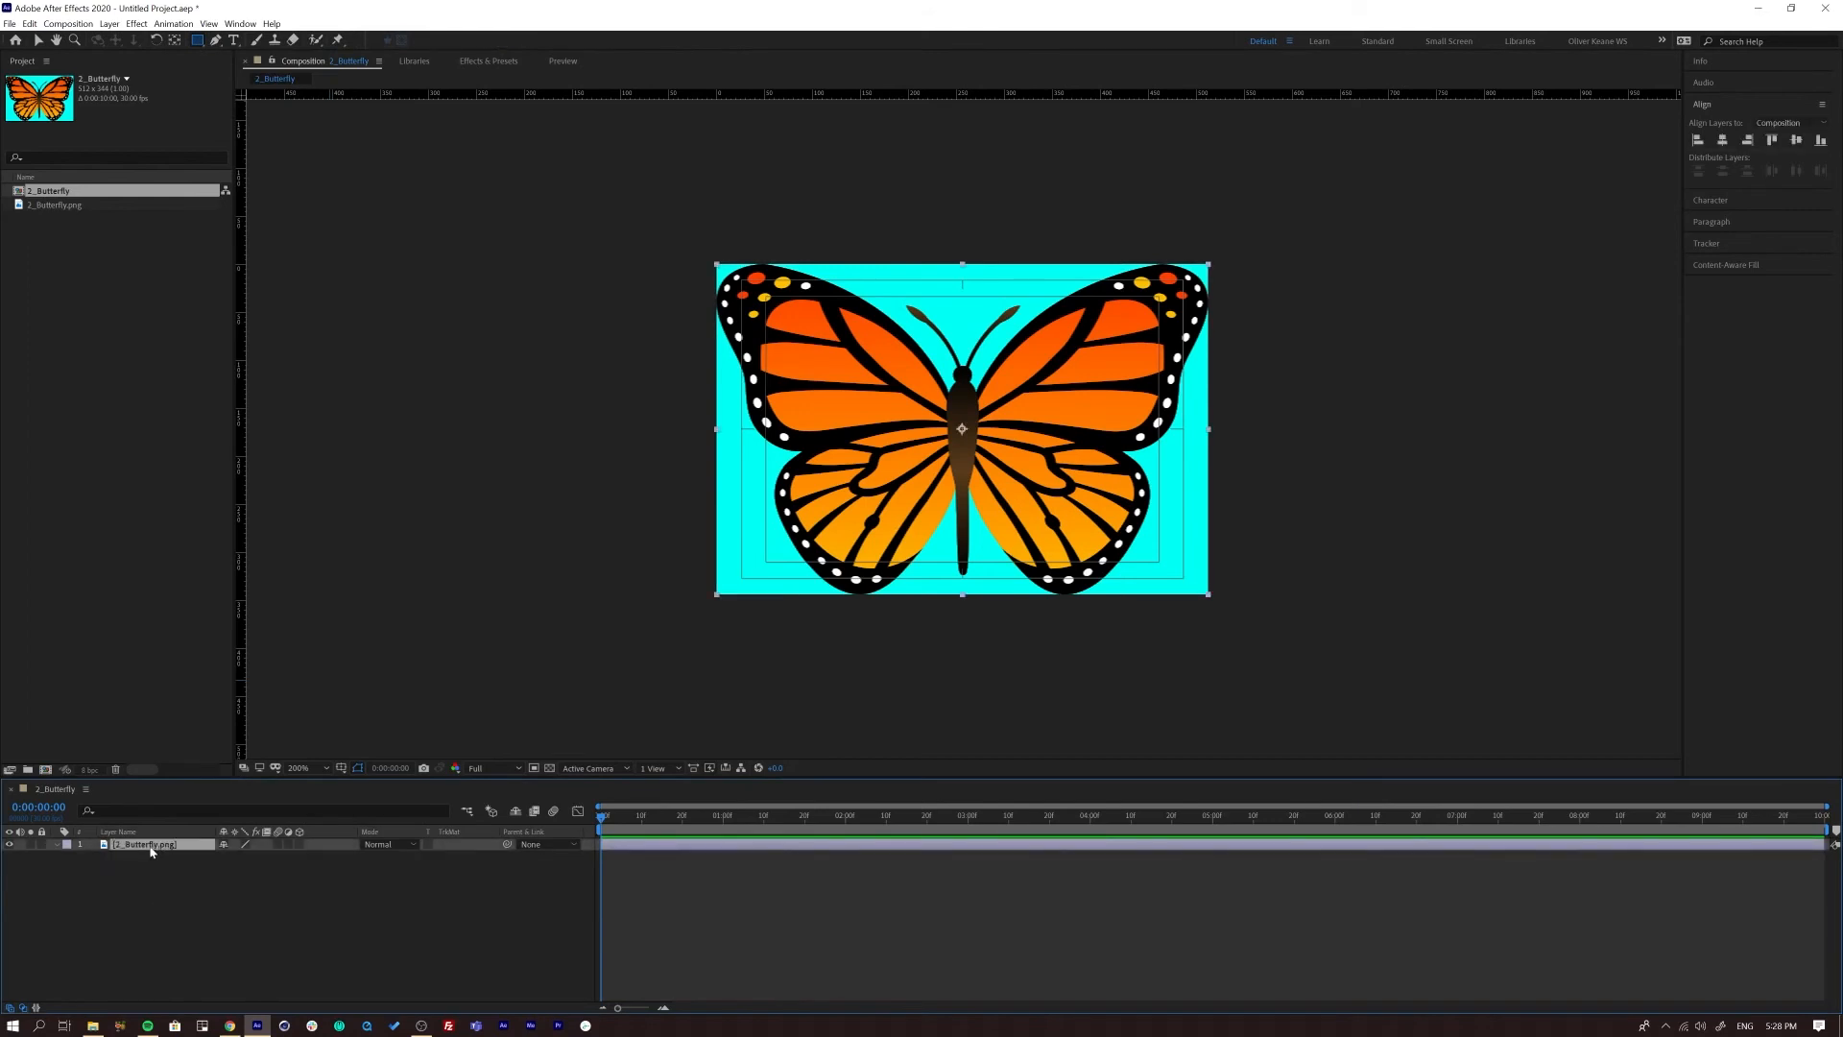
pyautogui.click(215, 41)
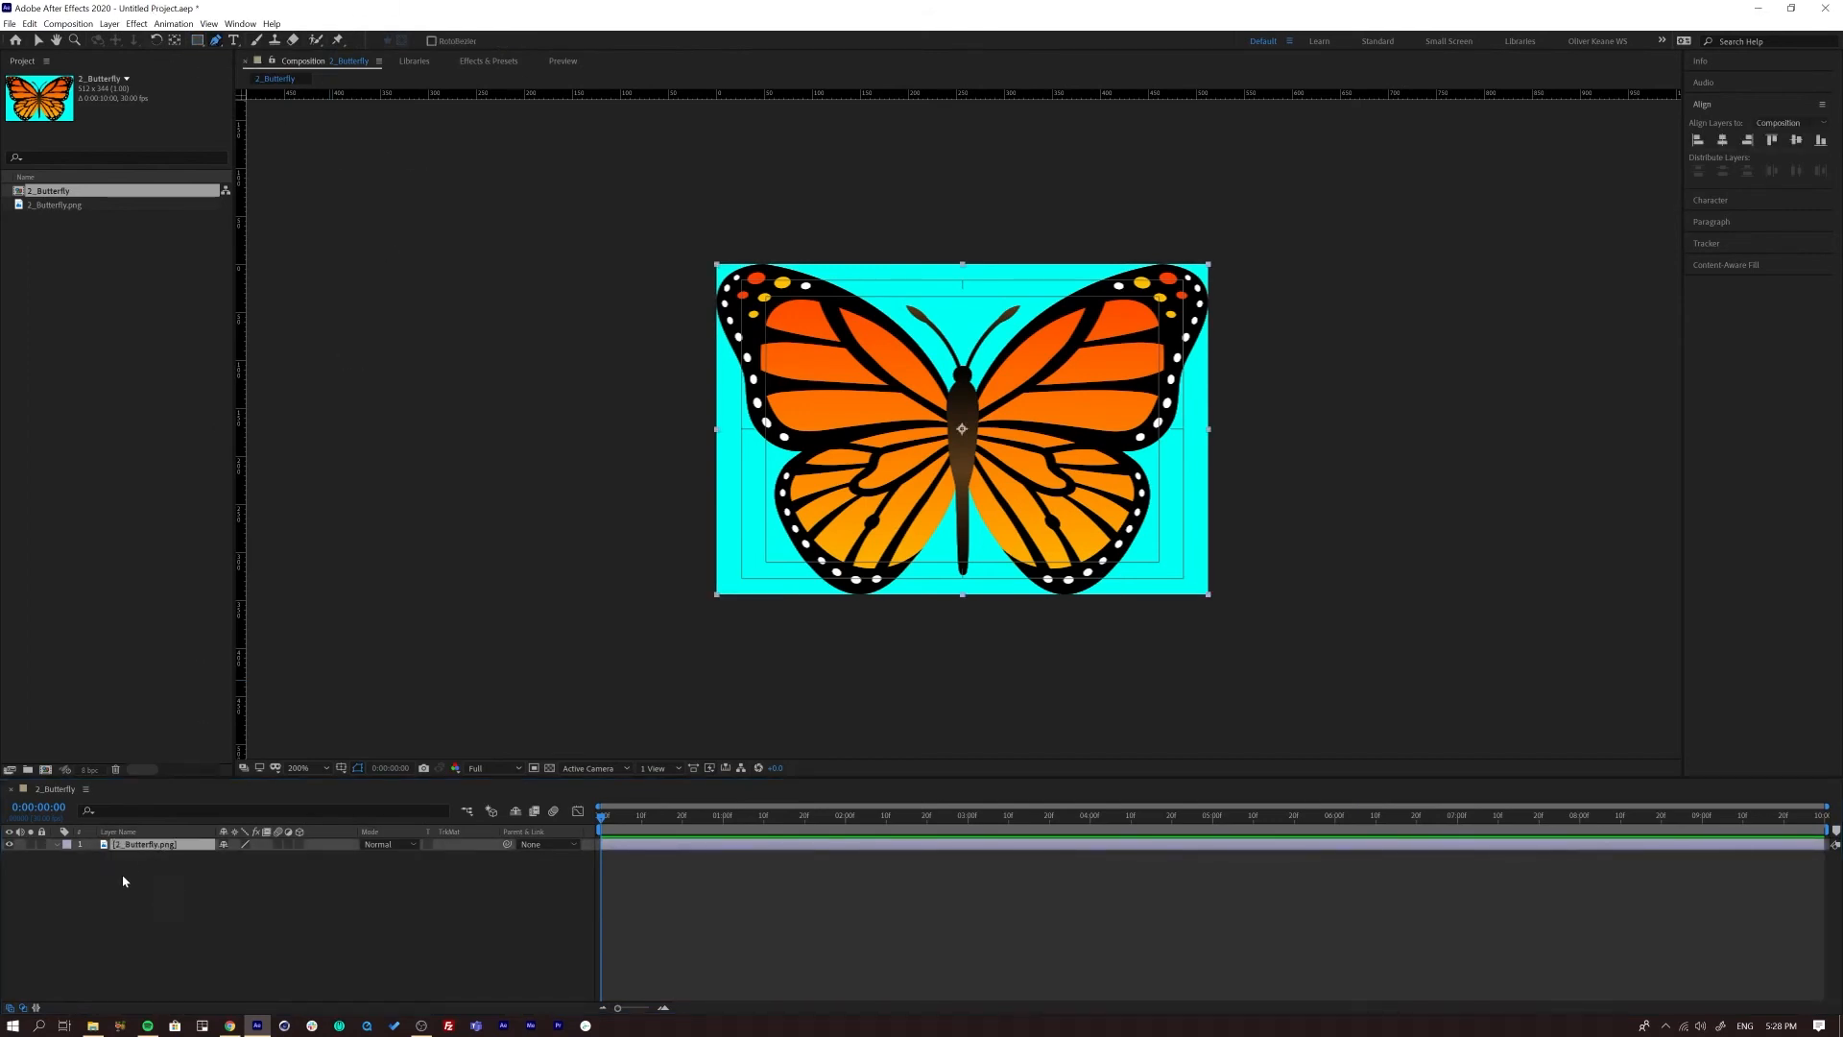
pyautogui.click(142, 853)
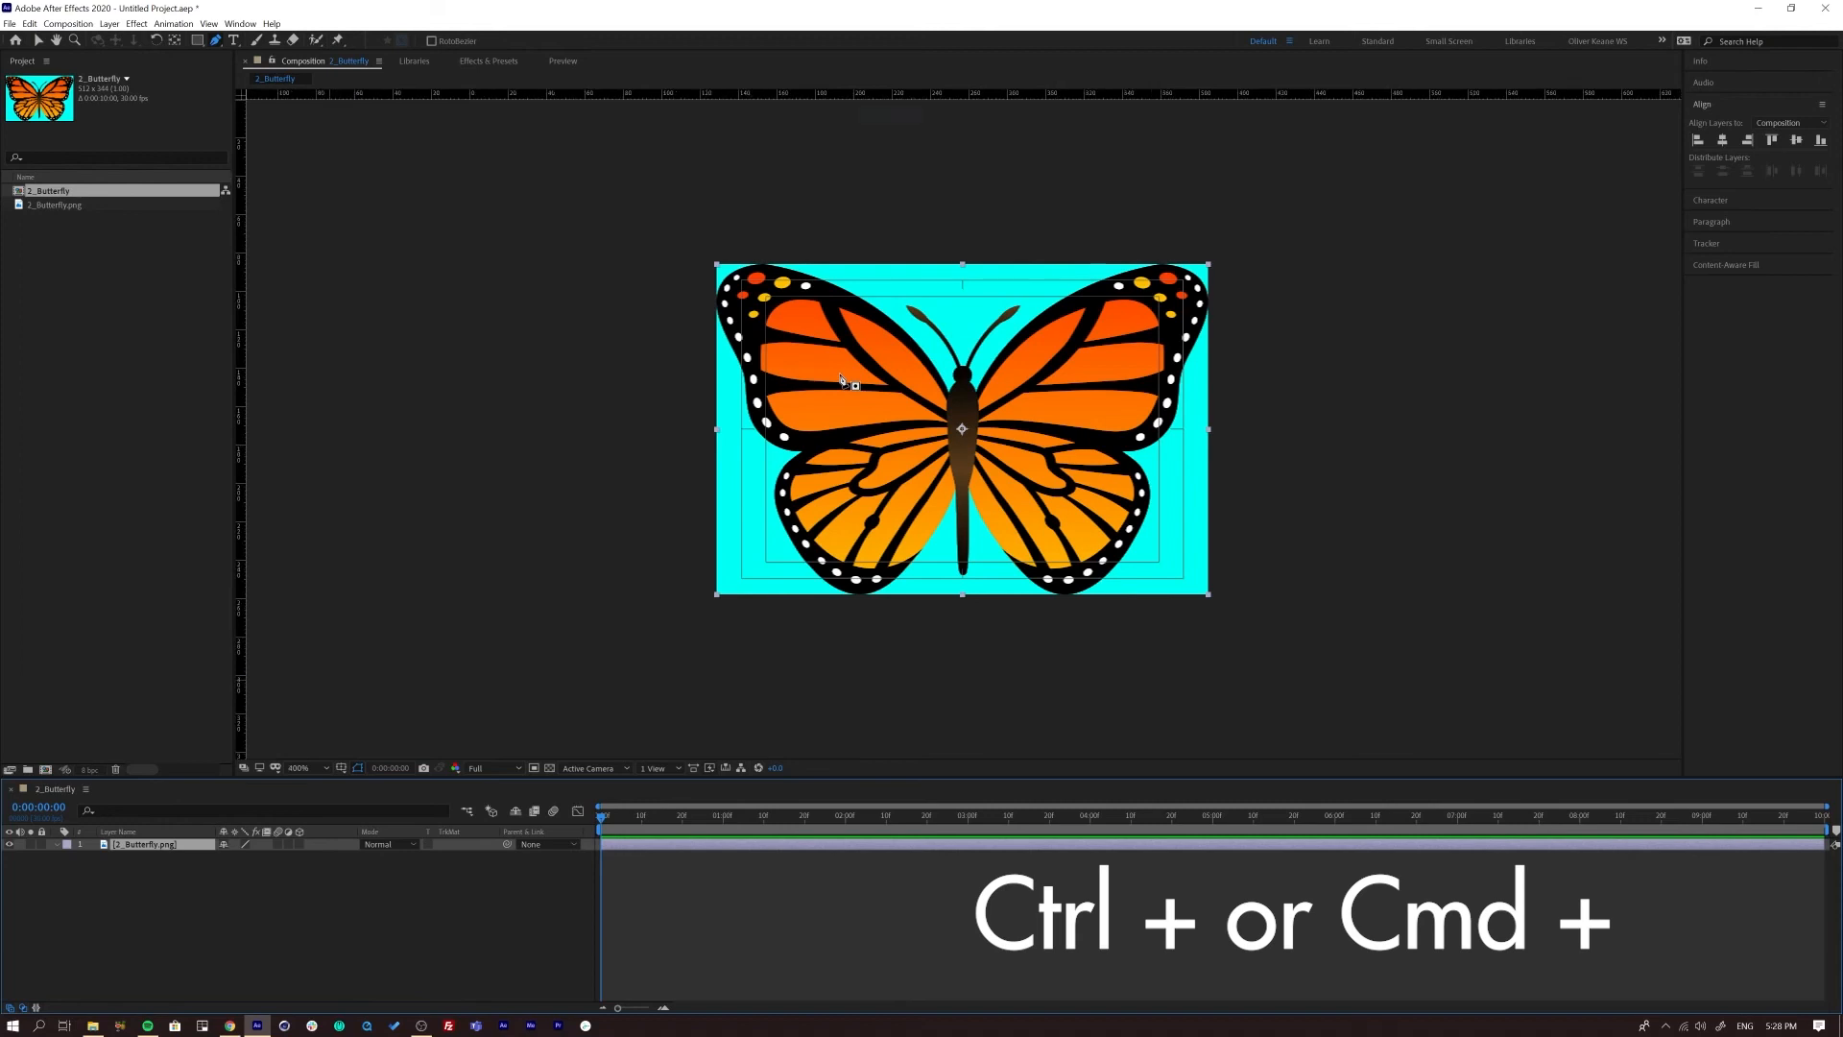
pyautogui.hotkey('ctrl', '=')
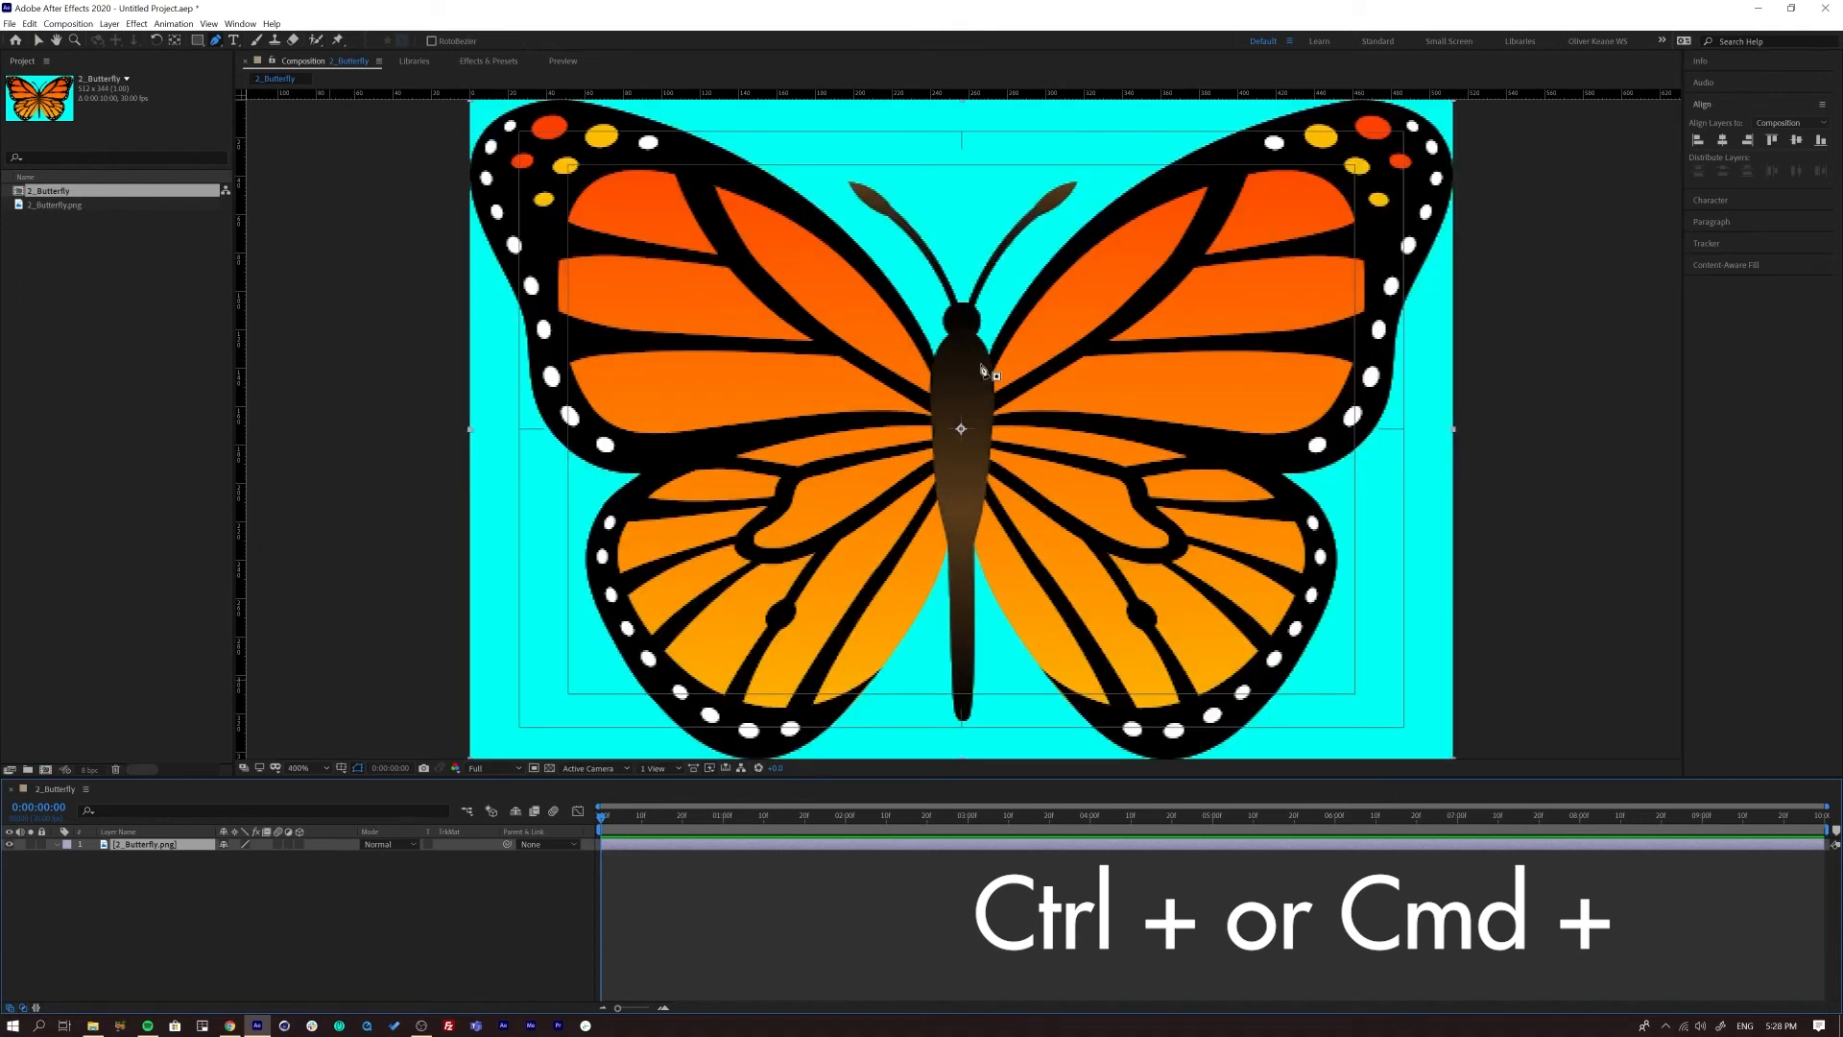
pyautogui.click(932, 375)
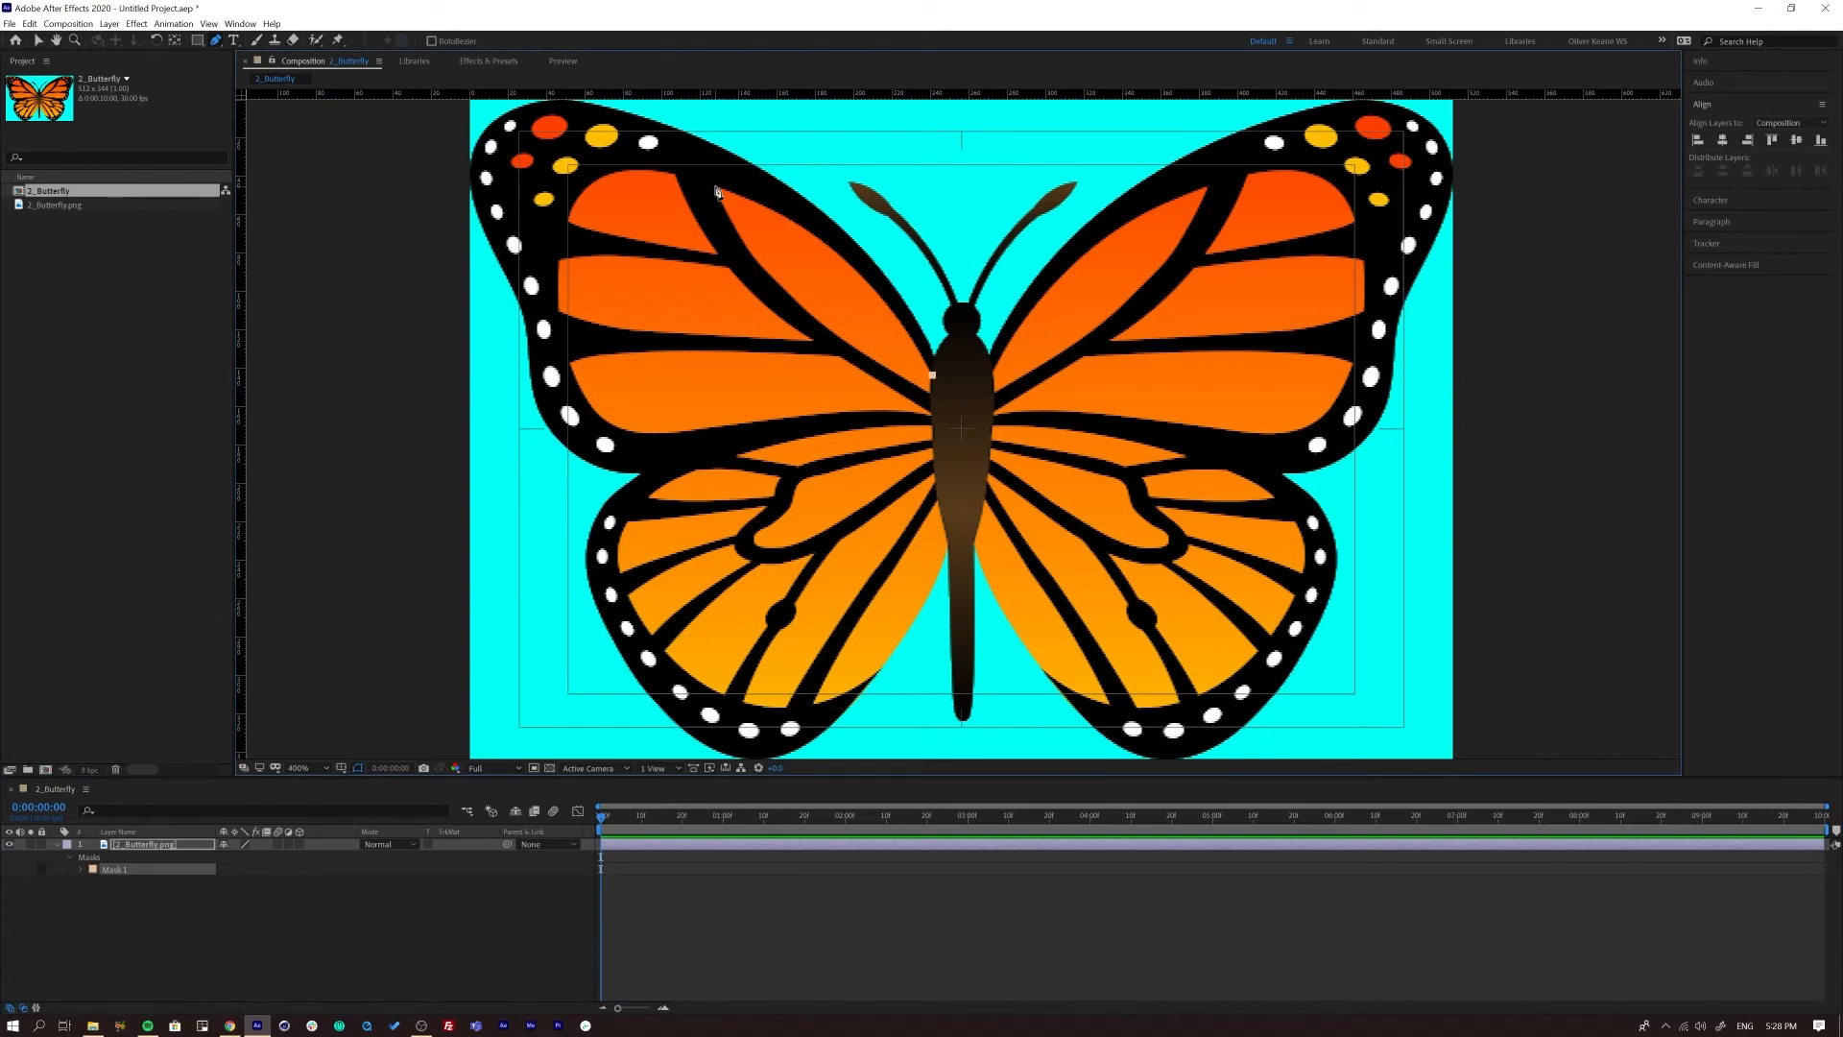
pyautogui.moveTo(715, 189); pyautogui.dragTo(567, 151)
pyautogui.moveTo(928, 393); pyautogui.dragTo(935, 393)
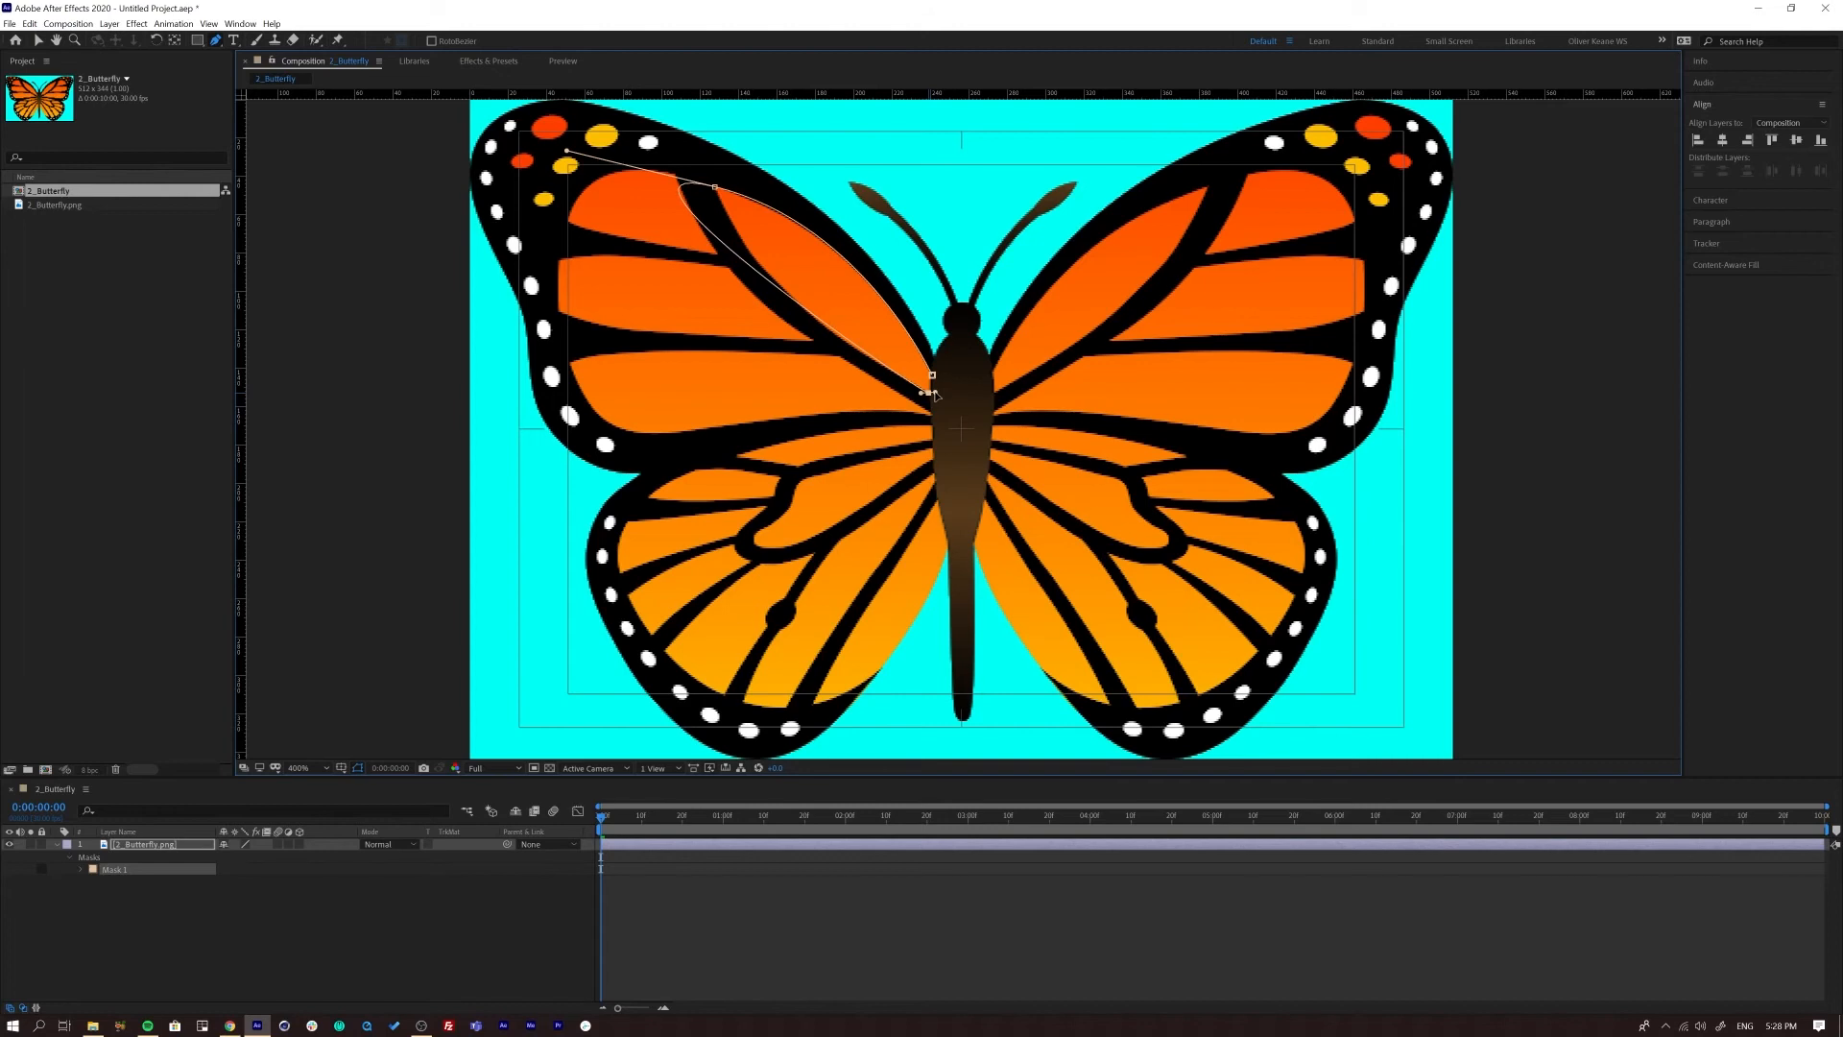
pyautogui.click(932, 377)
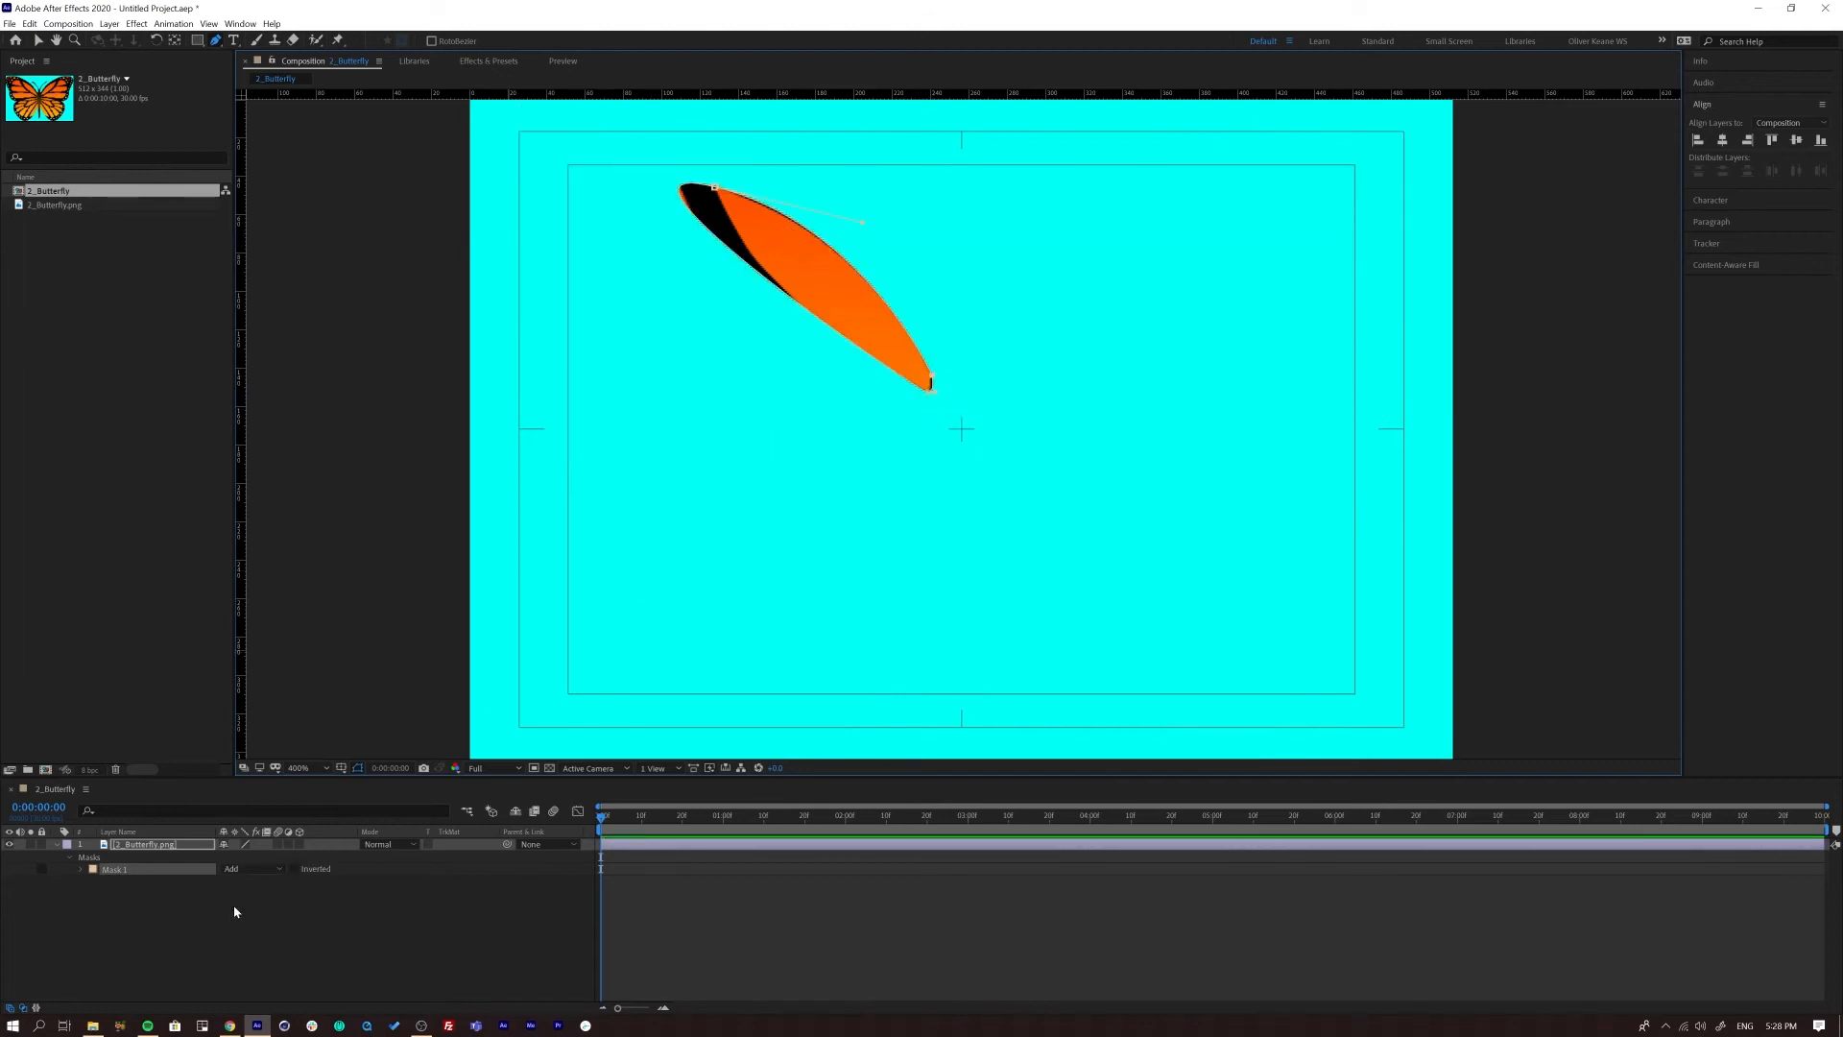
# - Invert the wing-cell mask and redirect the curve handle at its outer point so the path follows the cell's lower edge
pyautogui.click(293, 869)
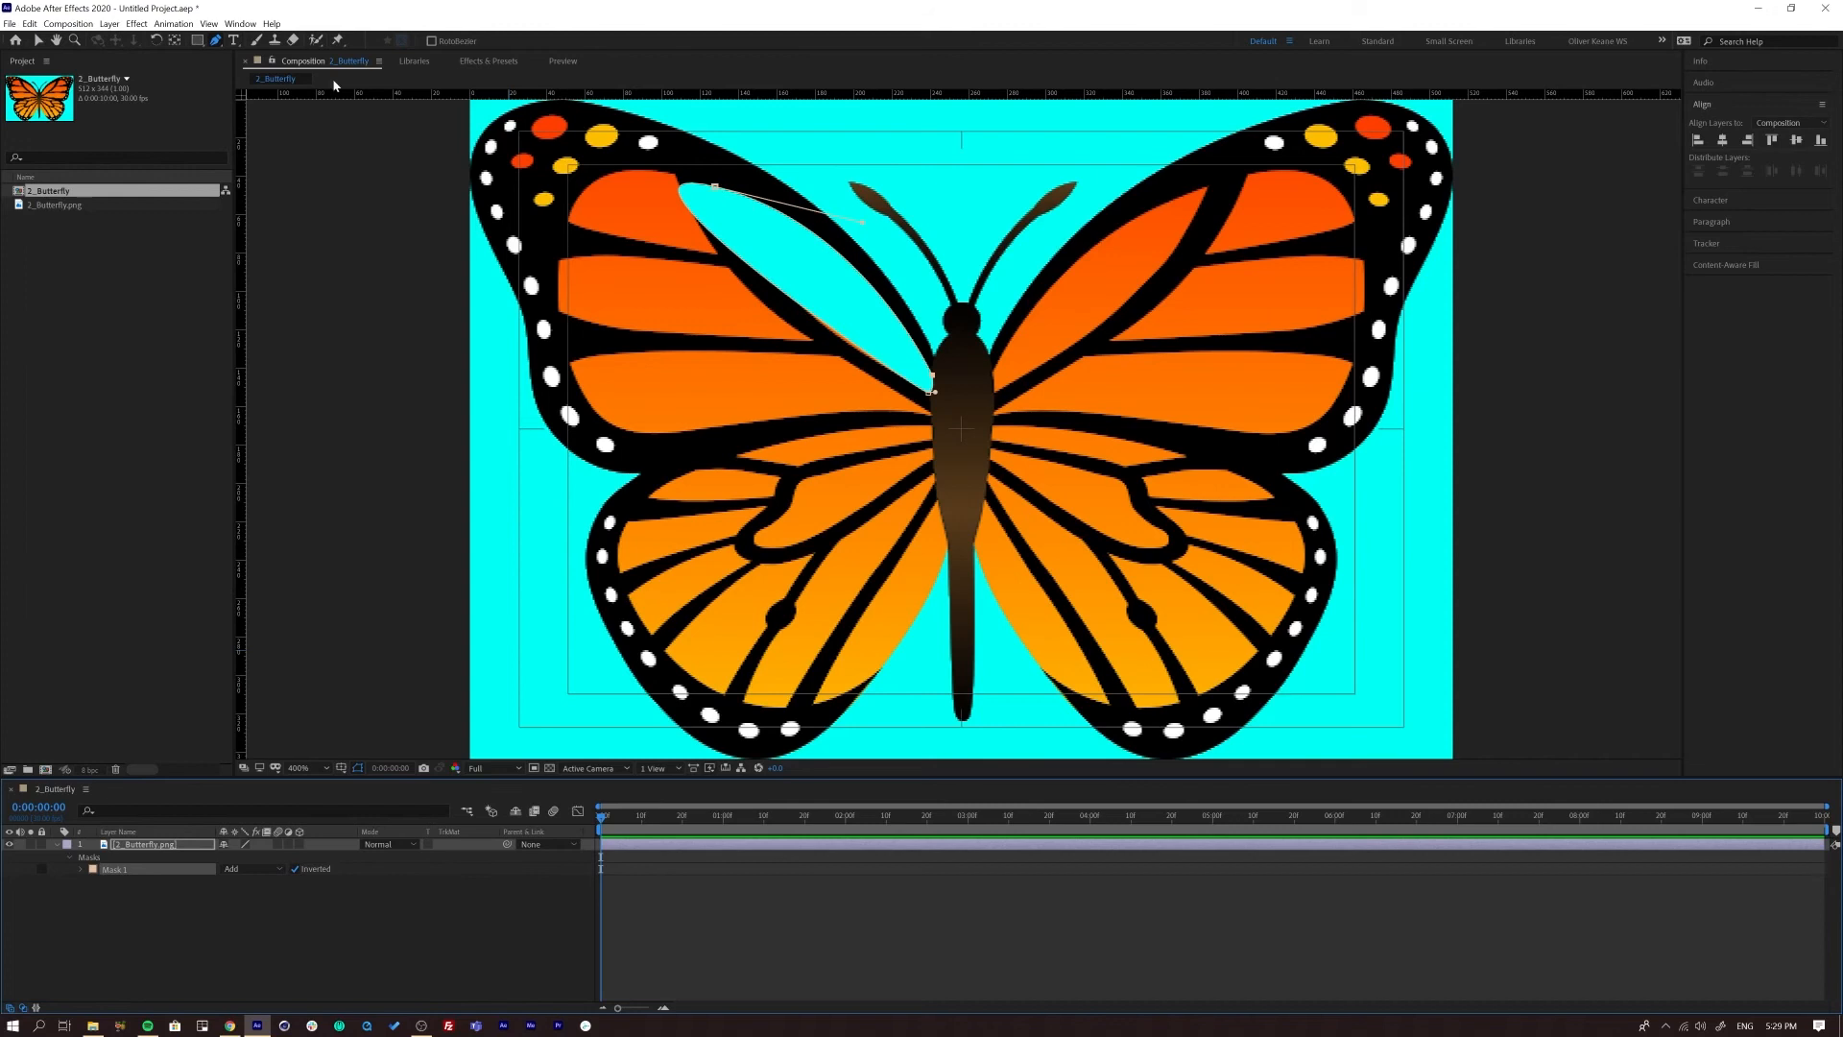
pyautogui.click(40, 41)
pyautogui.click(715, 187)
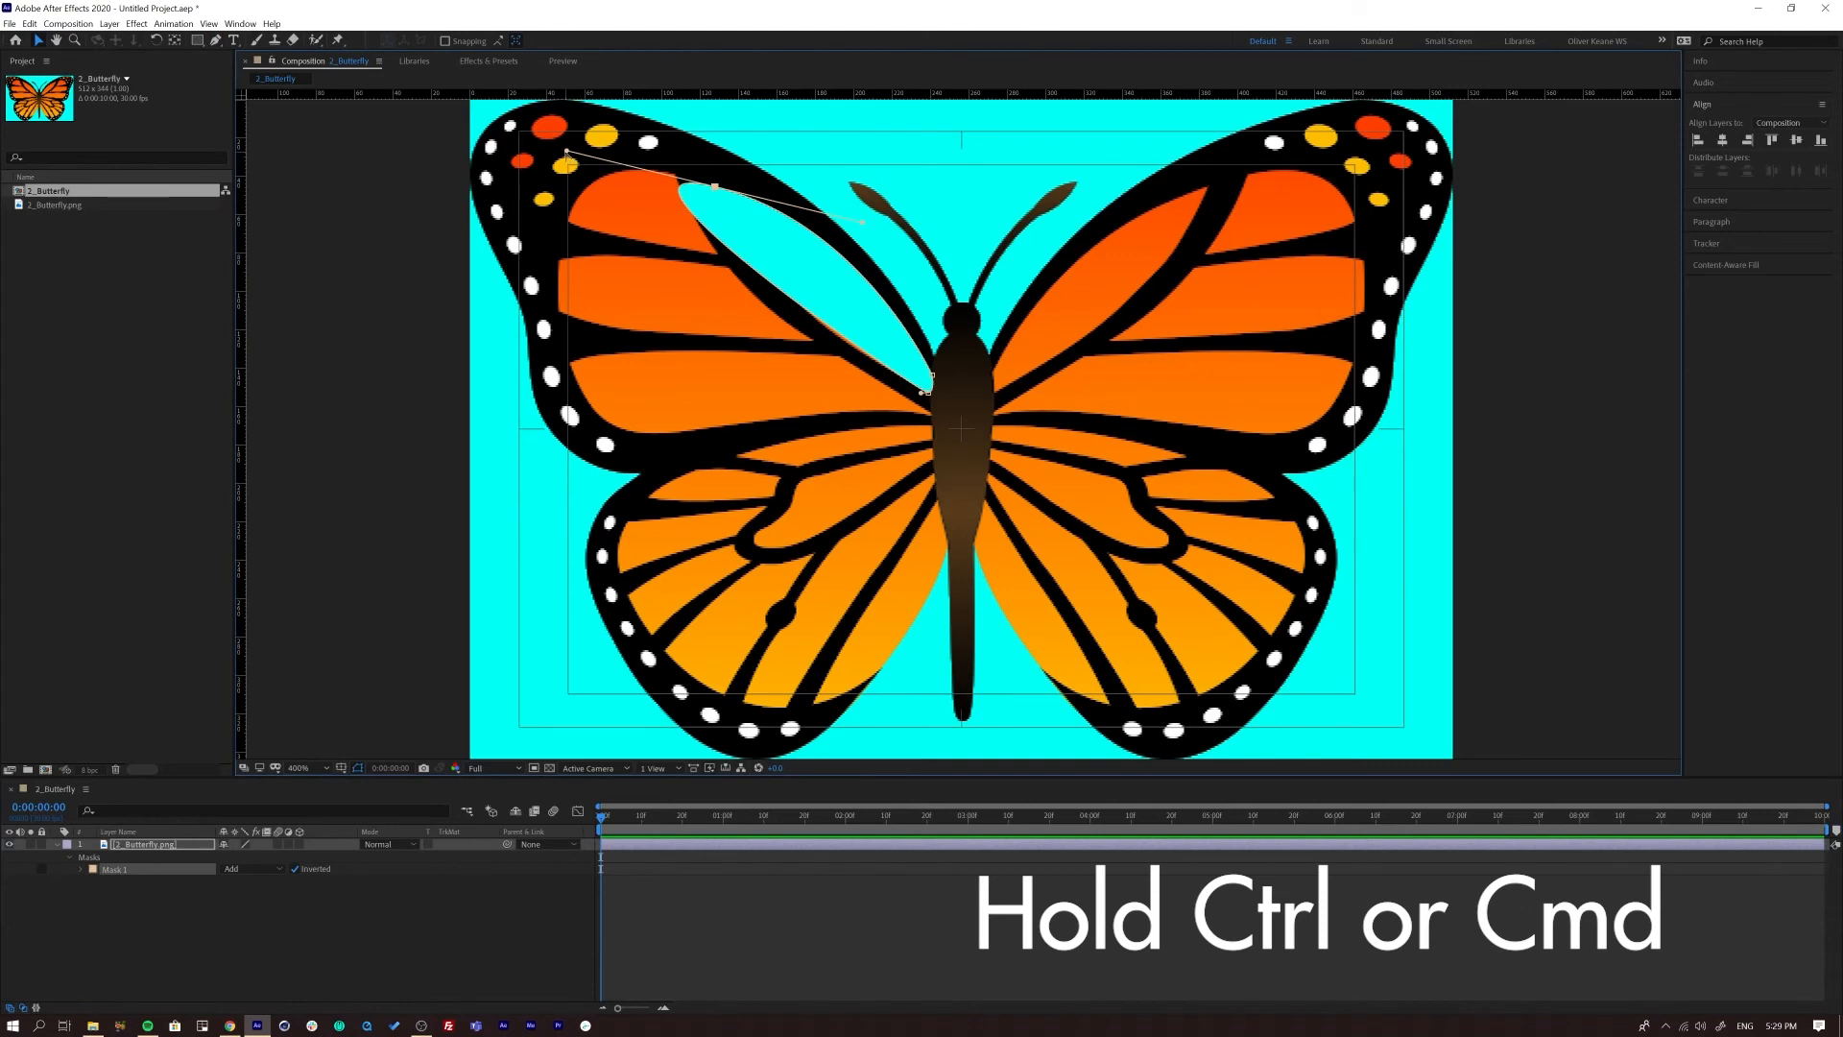
pyautogui.moveTo(567, 152); pyautogui.dragTo(747, 303)
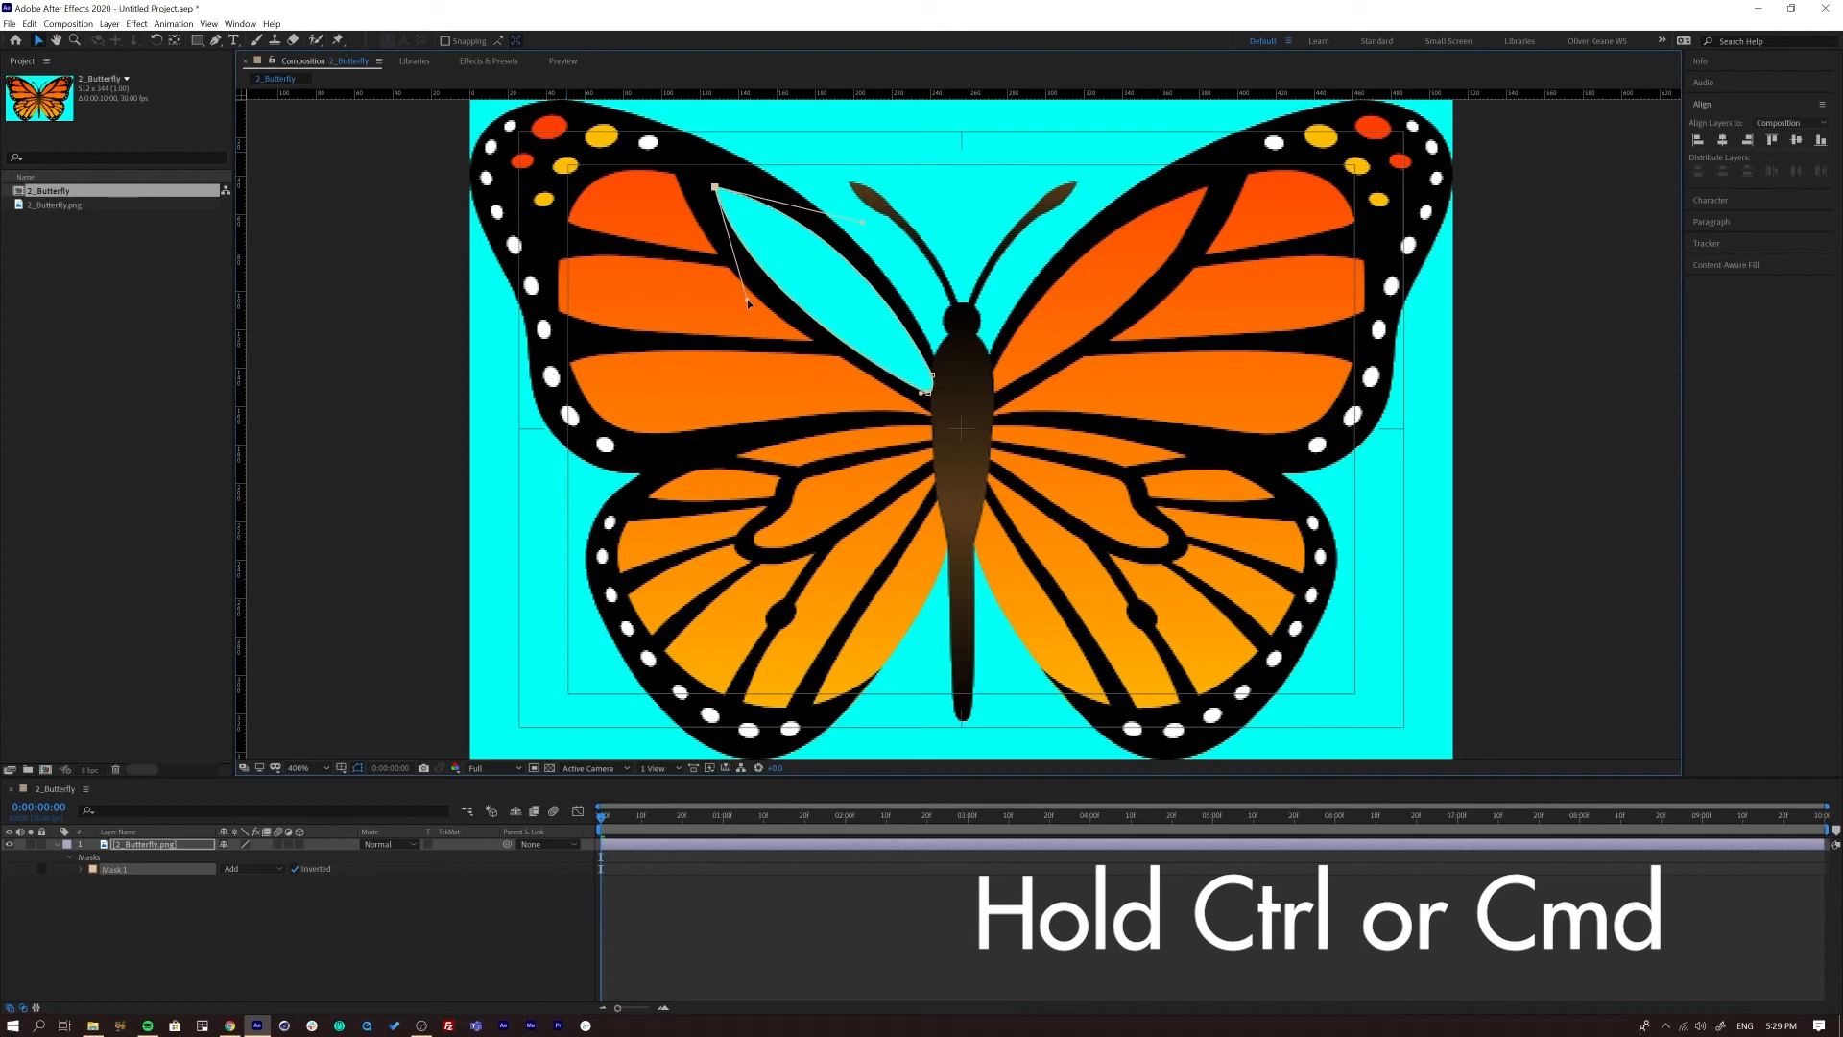
pyautogui.click(414, 934)
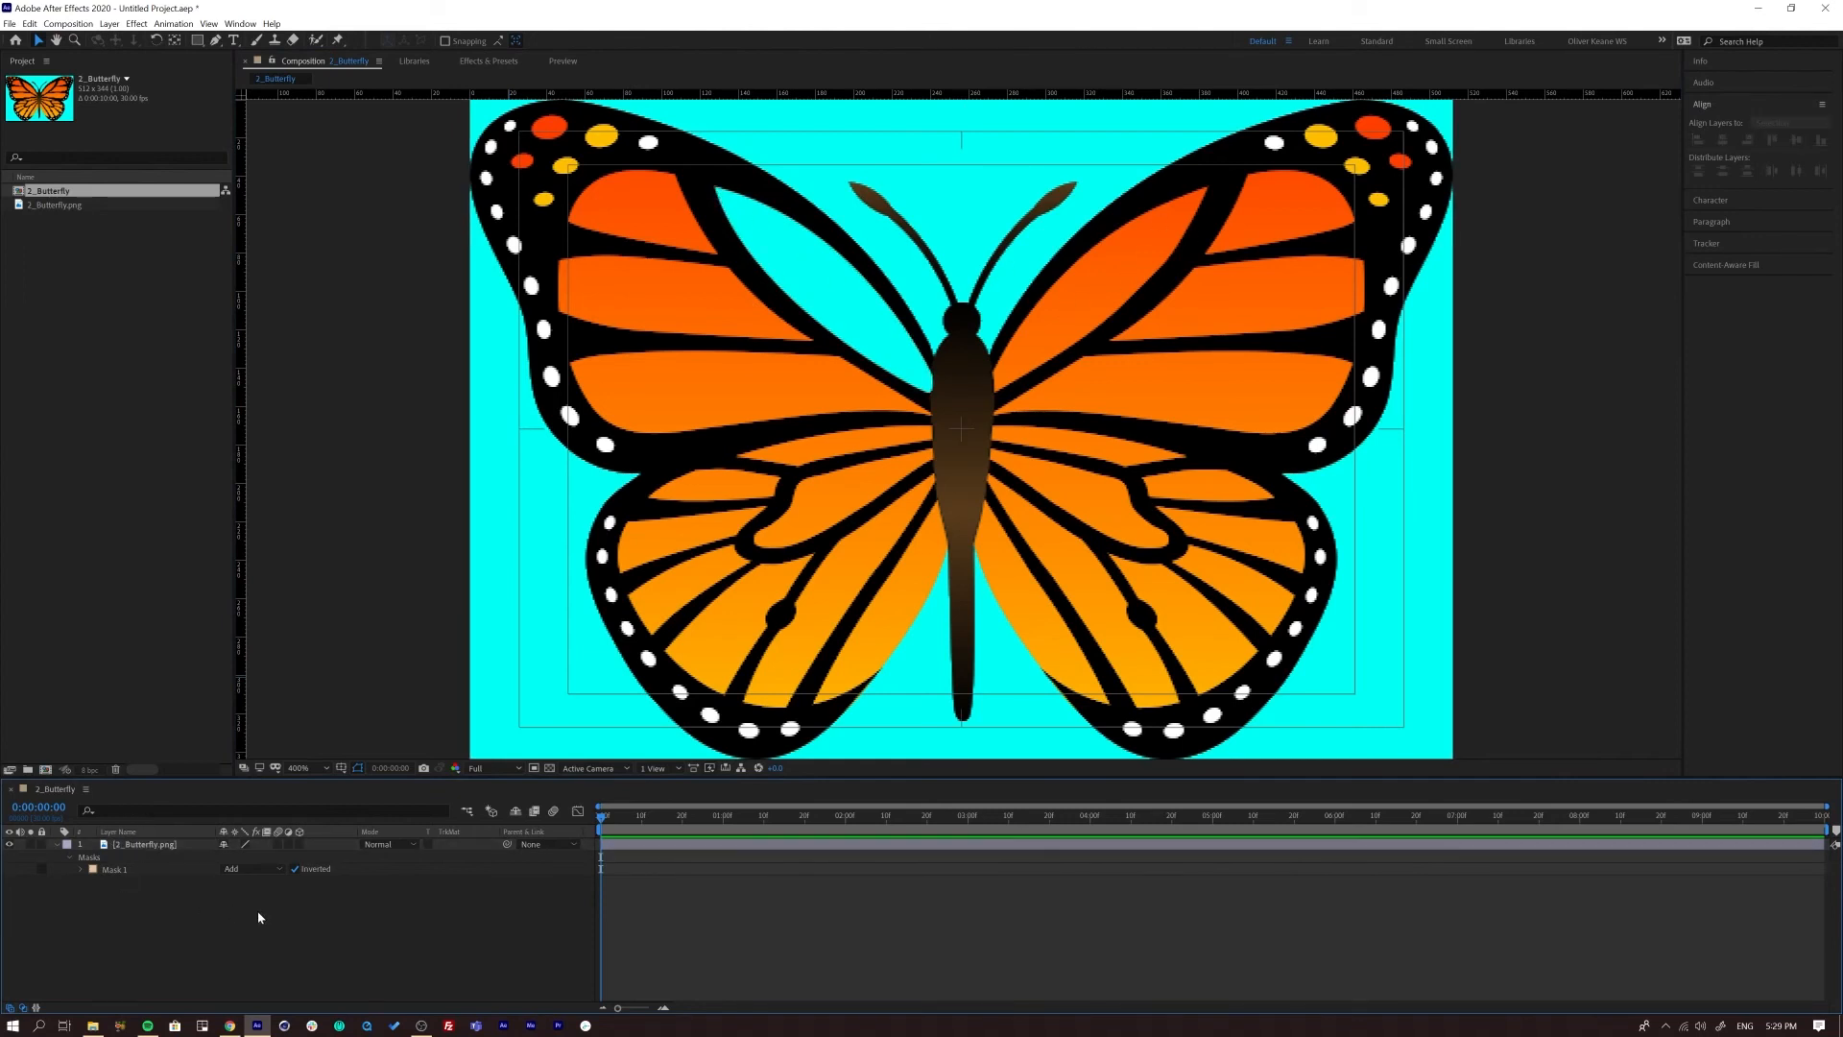
# - Toggle the wing-cell mask's inversion to compare both states, reveal its properties and leave the mask uninverted
pyautogui.click(115, 870)
pyautogui.click(295, 868)
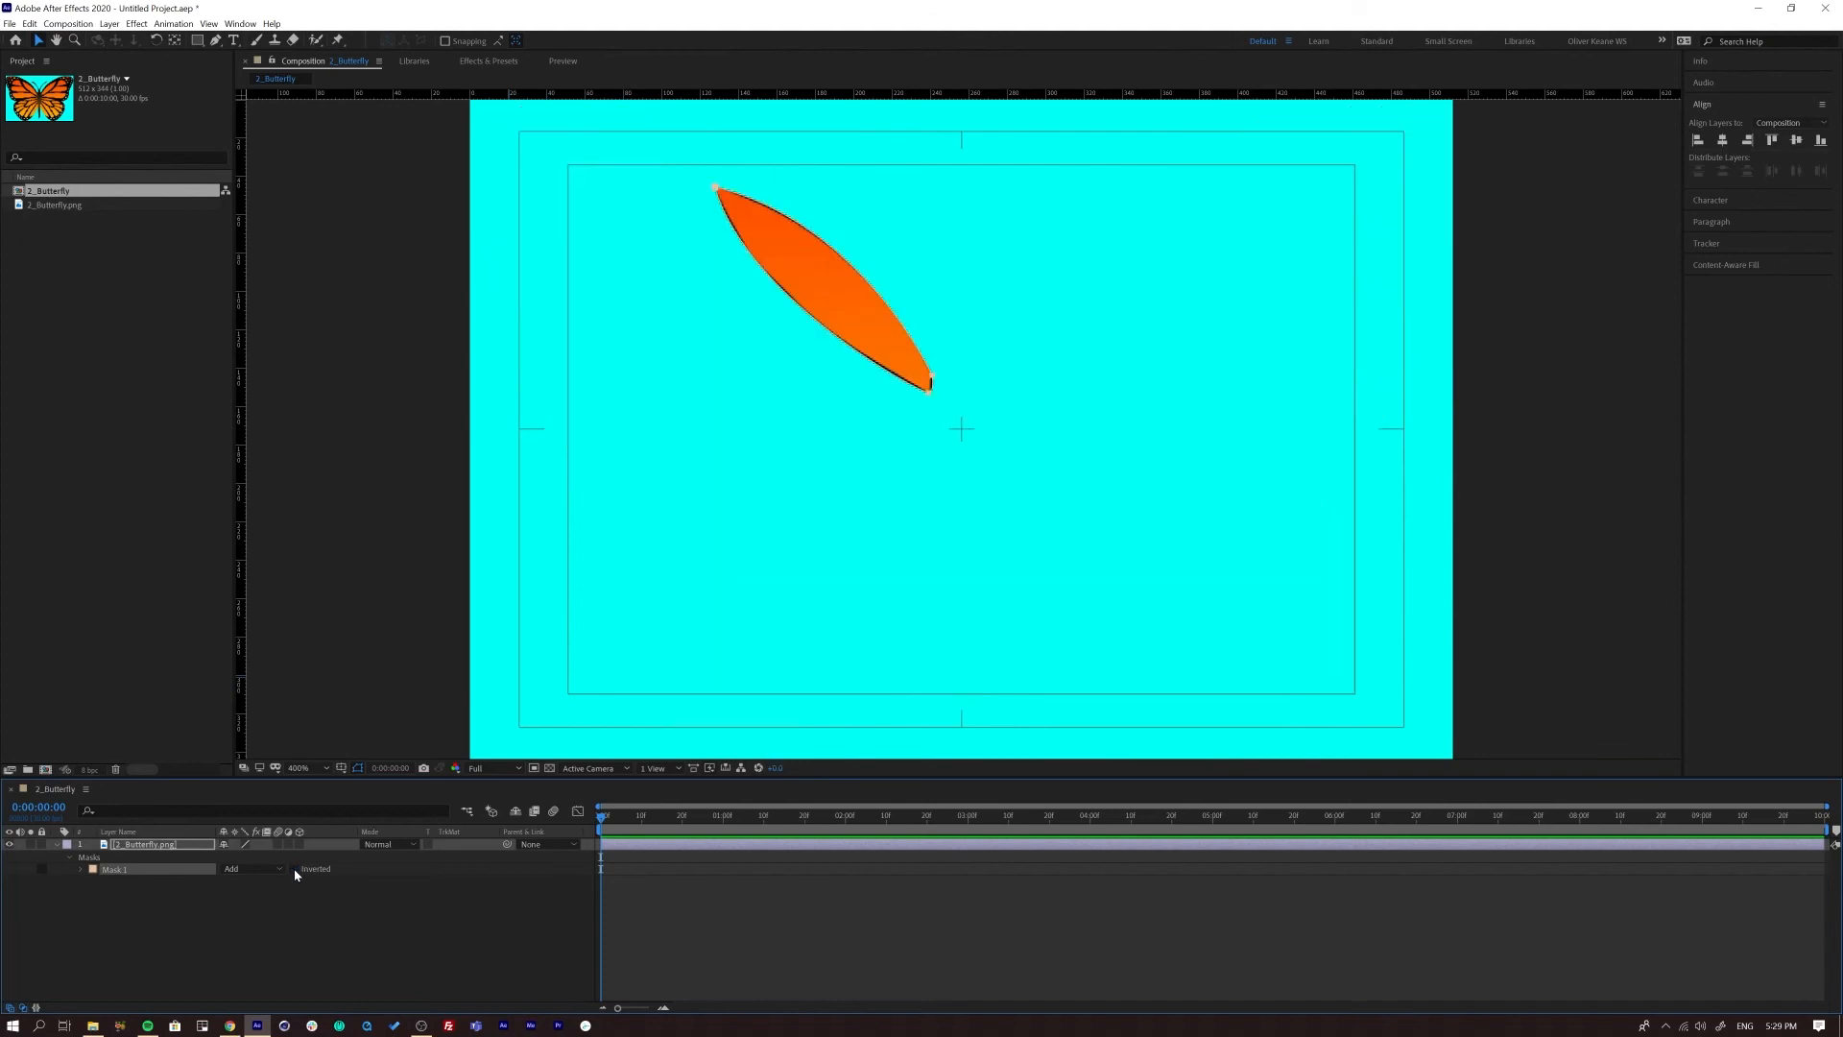
pyautogui.click(294, 870)
pyautogui.click(295, 870)
pyautogui.click(295, 869)
pyautogui.click(80, 869)
pyautogui.click(295, 869)
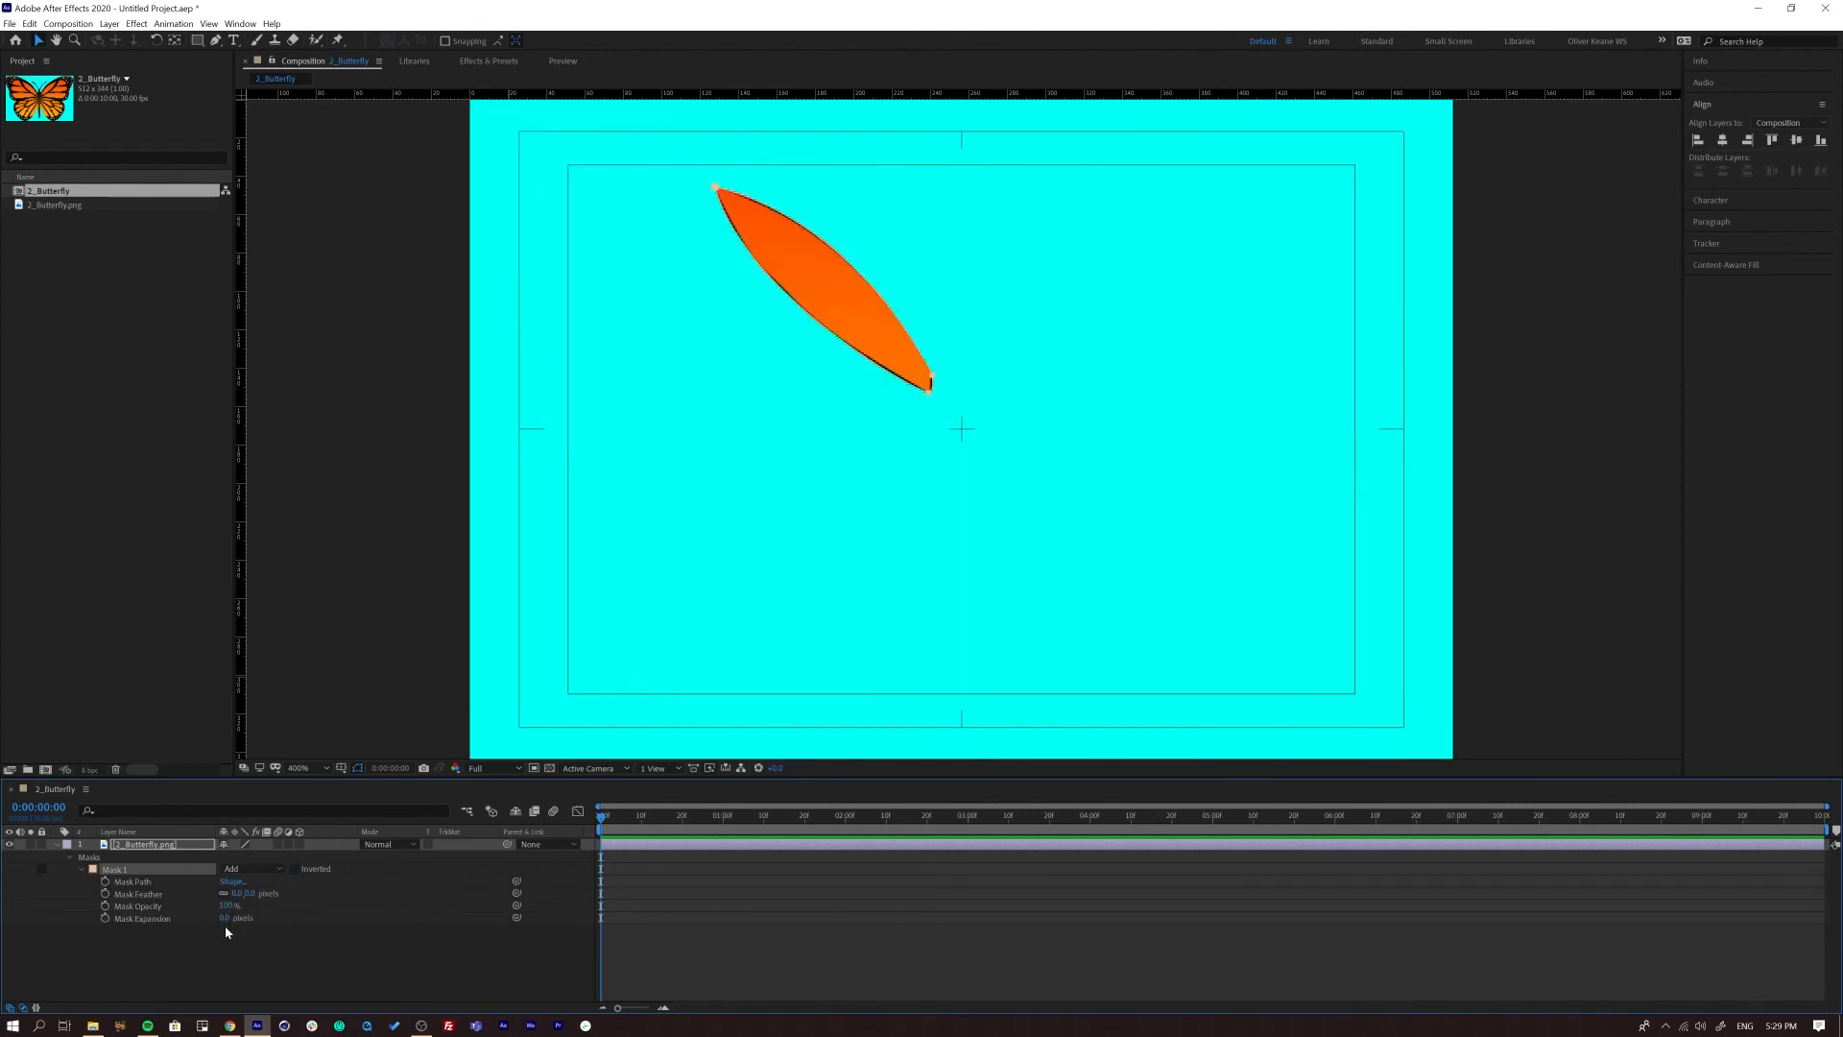
# - Try a negative Mask Expansion on the wing-cell mask, invert it and experiment with its expansion and feather
pyautogui.moveTo(224, 918)
pyautogui.mouseDown()
pyautogui.moveTo(246, 919)
pyautogui.moveTo(226, 919)
pyautogui.mouseUp()
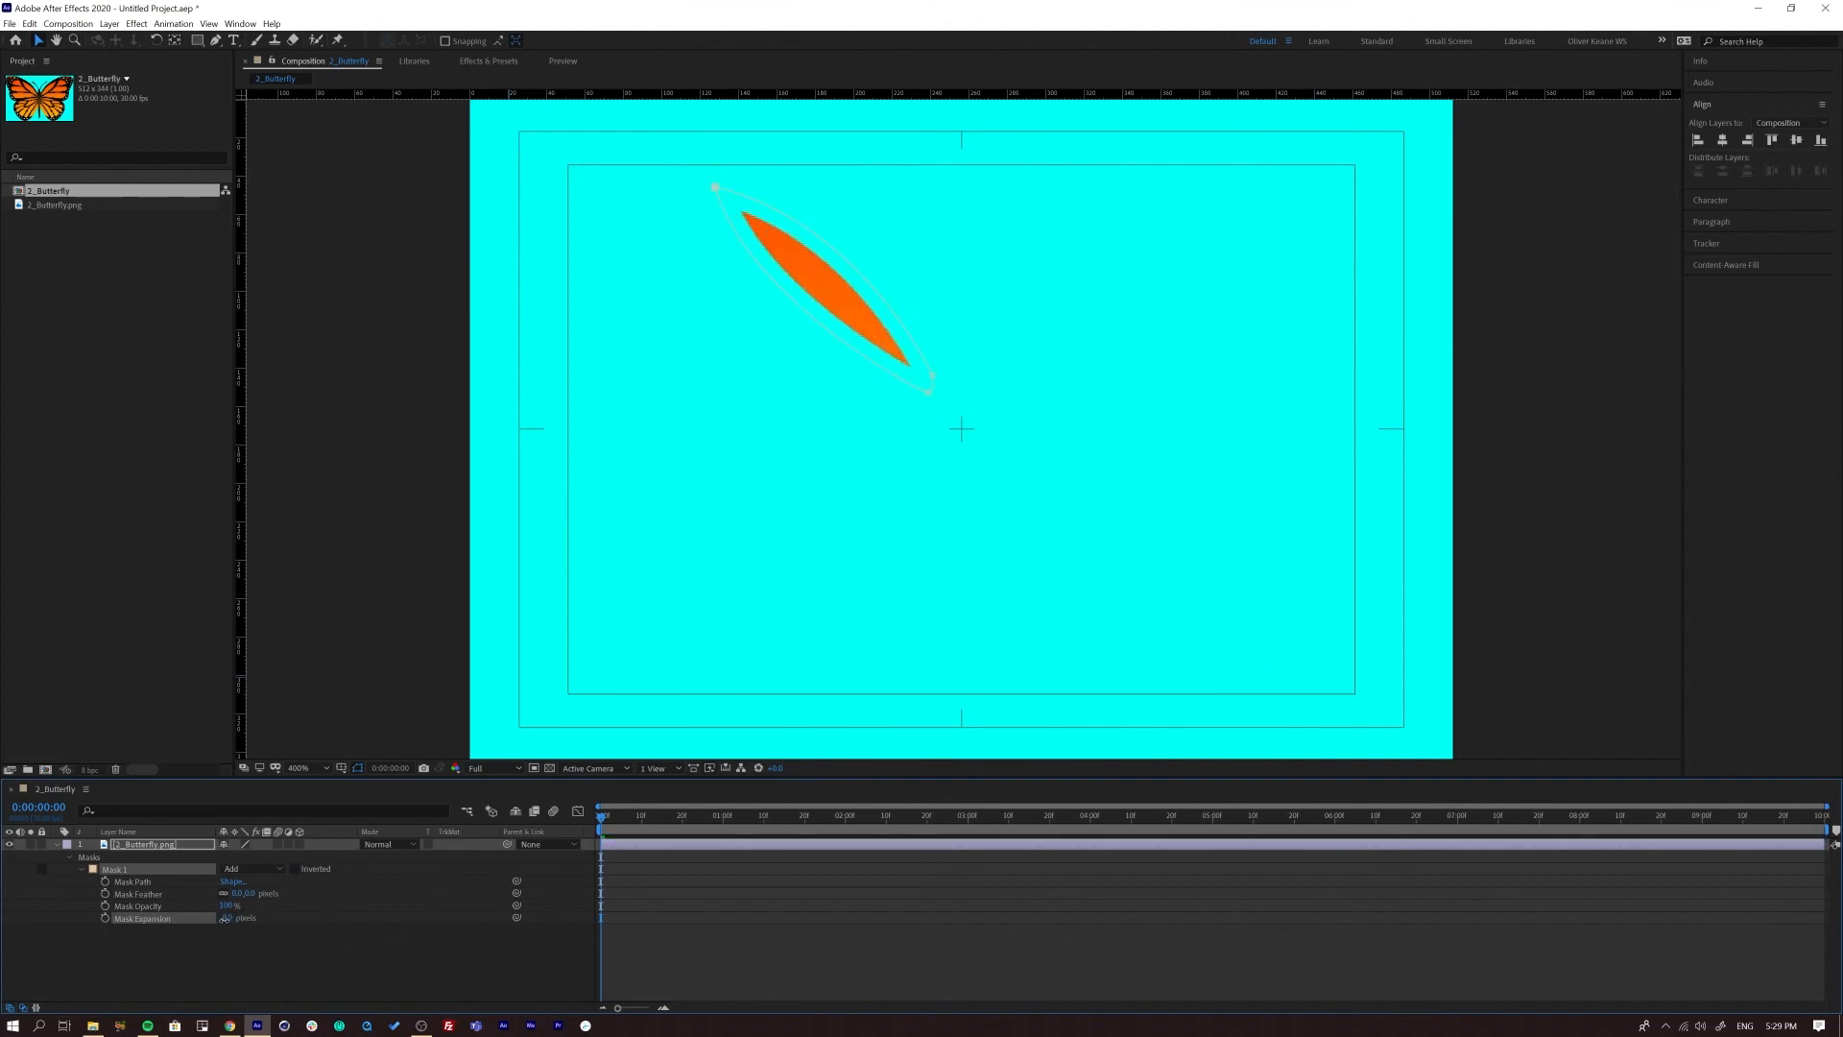
pyautogui.click(296, 868)
pyautogui.moveTo(226, 917)
pyautogui.mouseDown()
pyautogui.moveTo(431, 923)
pyautogui.moveTo(256, 947)
pyautogui.moveTo(239, 893)
pyautogui.moveTo(240, 919)
pyautogui.moveTo(207, 921)
pyautogui.moveTo(403, 909)
pyautogui.moveTo(233, 932)
pyautogui.moveTo(355, 935)
pyautogui.moveTo(208, 939)
pyautogui.moveTo(288, 931)
pyautogui.moveTo(239, 906)
pyautogui.moveTo(206, 916)
pyautogui.moveTo(288, 912)
pyautogui.moveTo(176, 909)
pyautogui.moveTo(242, 919)
pyautogui.mouseUp()
# - Undo the trial expansion, feather and inversion changes on the wing-cell mask, and invert the mask again
pyautogui.hotkey('ctrl', 'z')
pyautogui.hotkey('ctrl', 'z')
pyautogui.hotkey('ctrl', 'z')
pyautogui.hotkey('ctrl', 'z')
pyautogui.hotkey('ctrl', 'z')
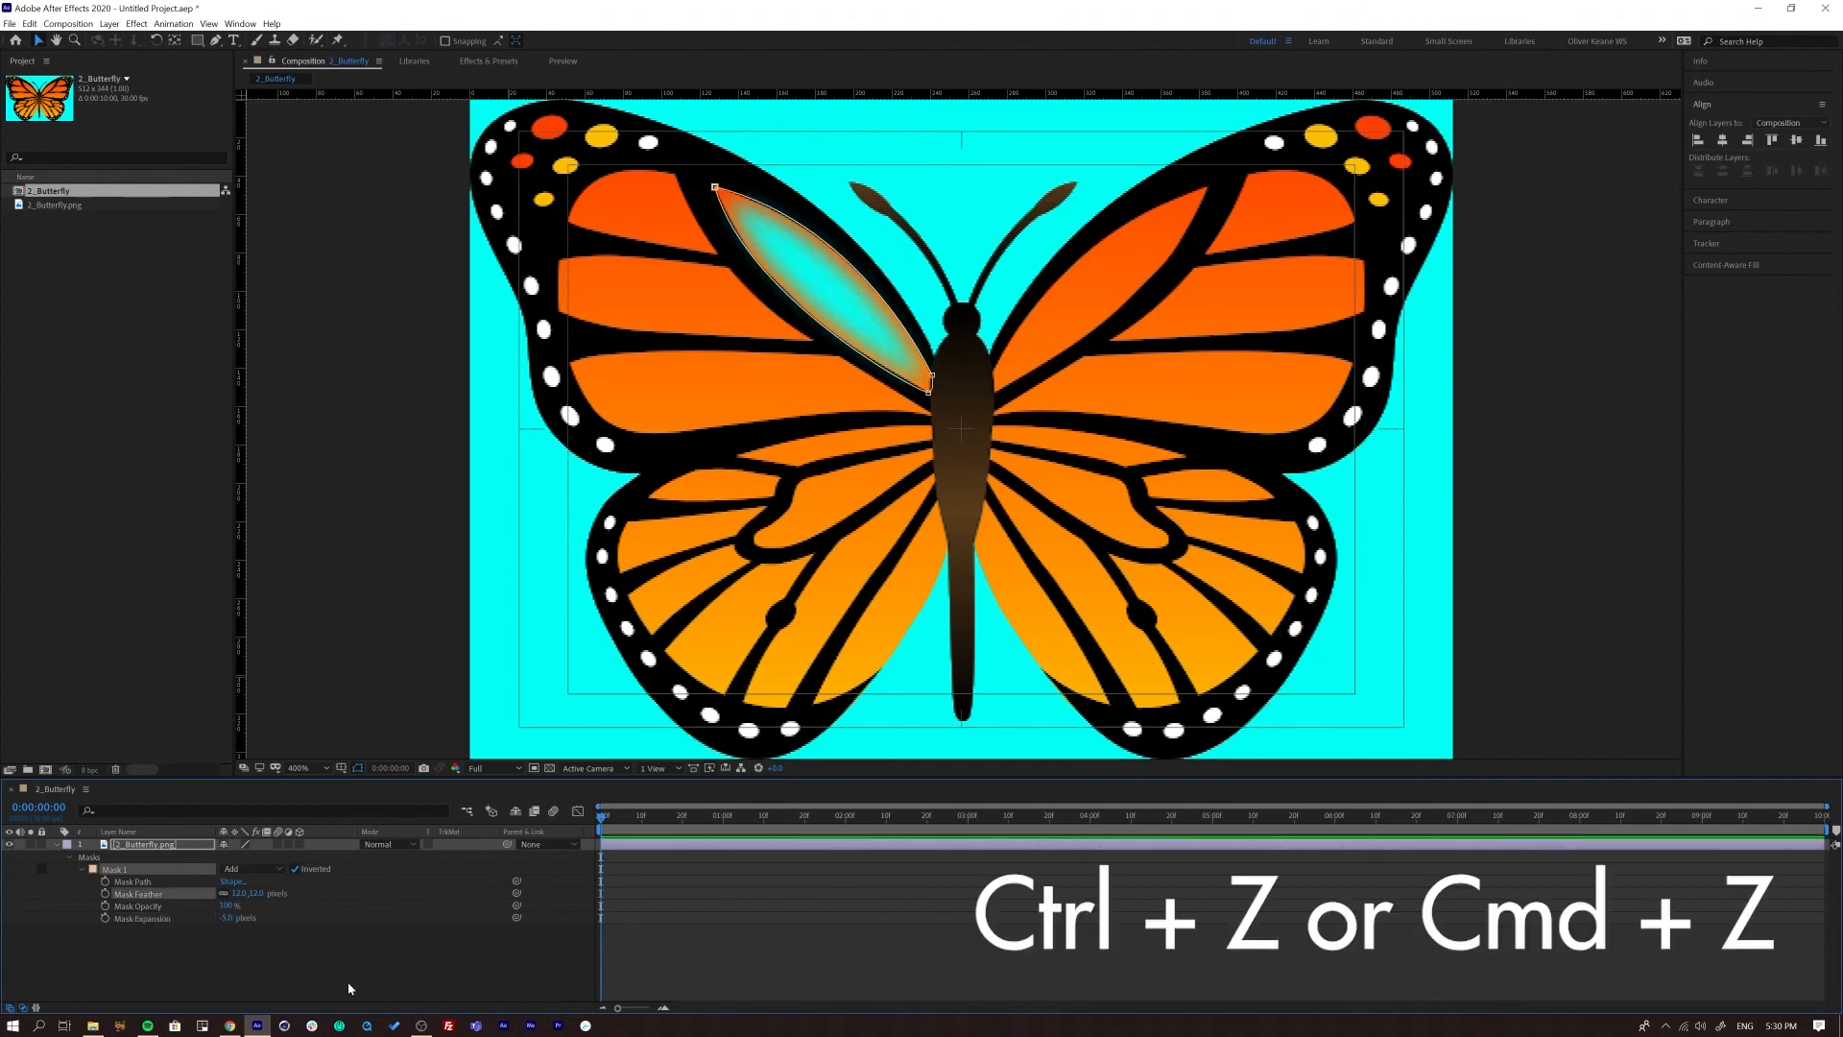
pyautogui.hotkey('ctrl', 'z')
pyautogui.hotkey('ctrl', 'z')
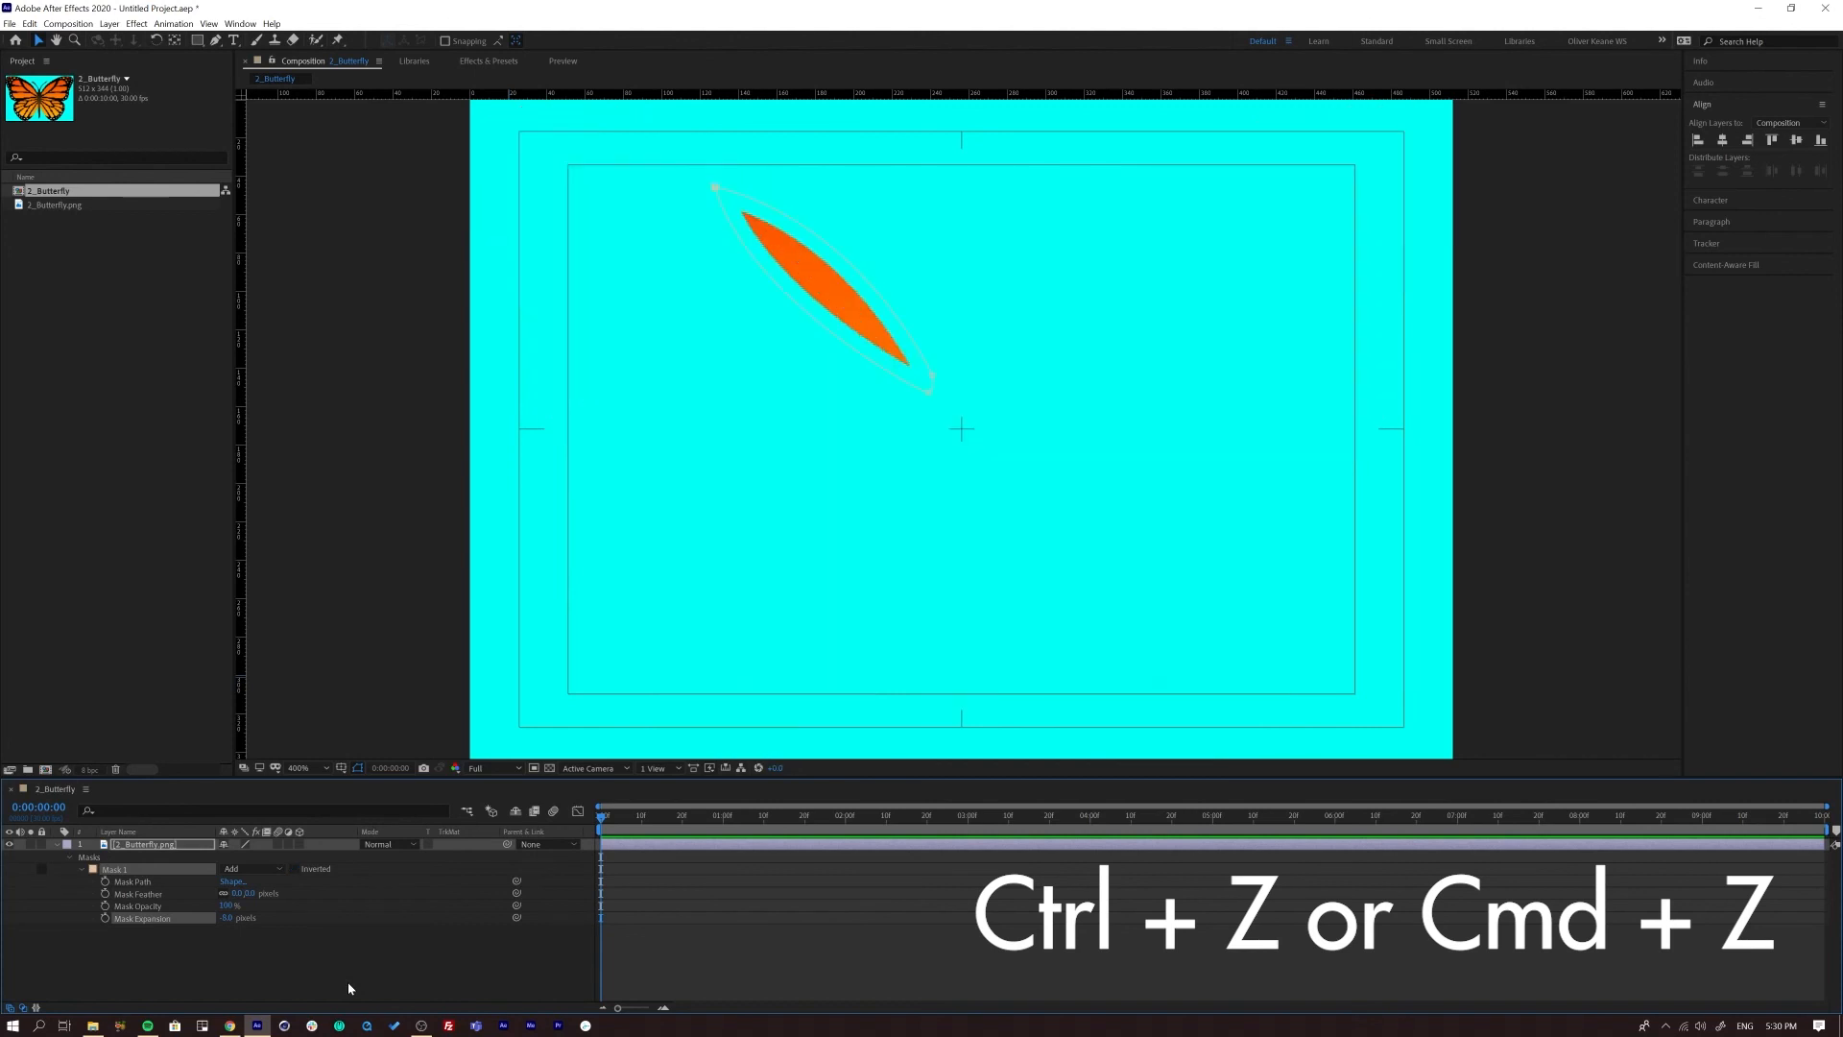
pyautogui.hotkey('ctrl', 'z')
pyautogui.hotkey('ctrl', 'z')
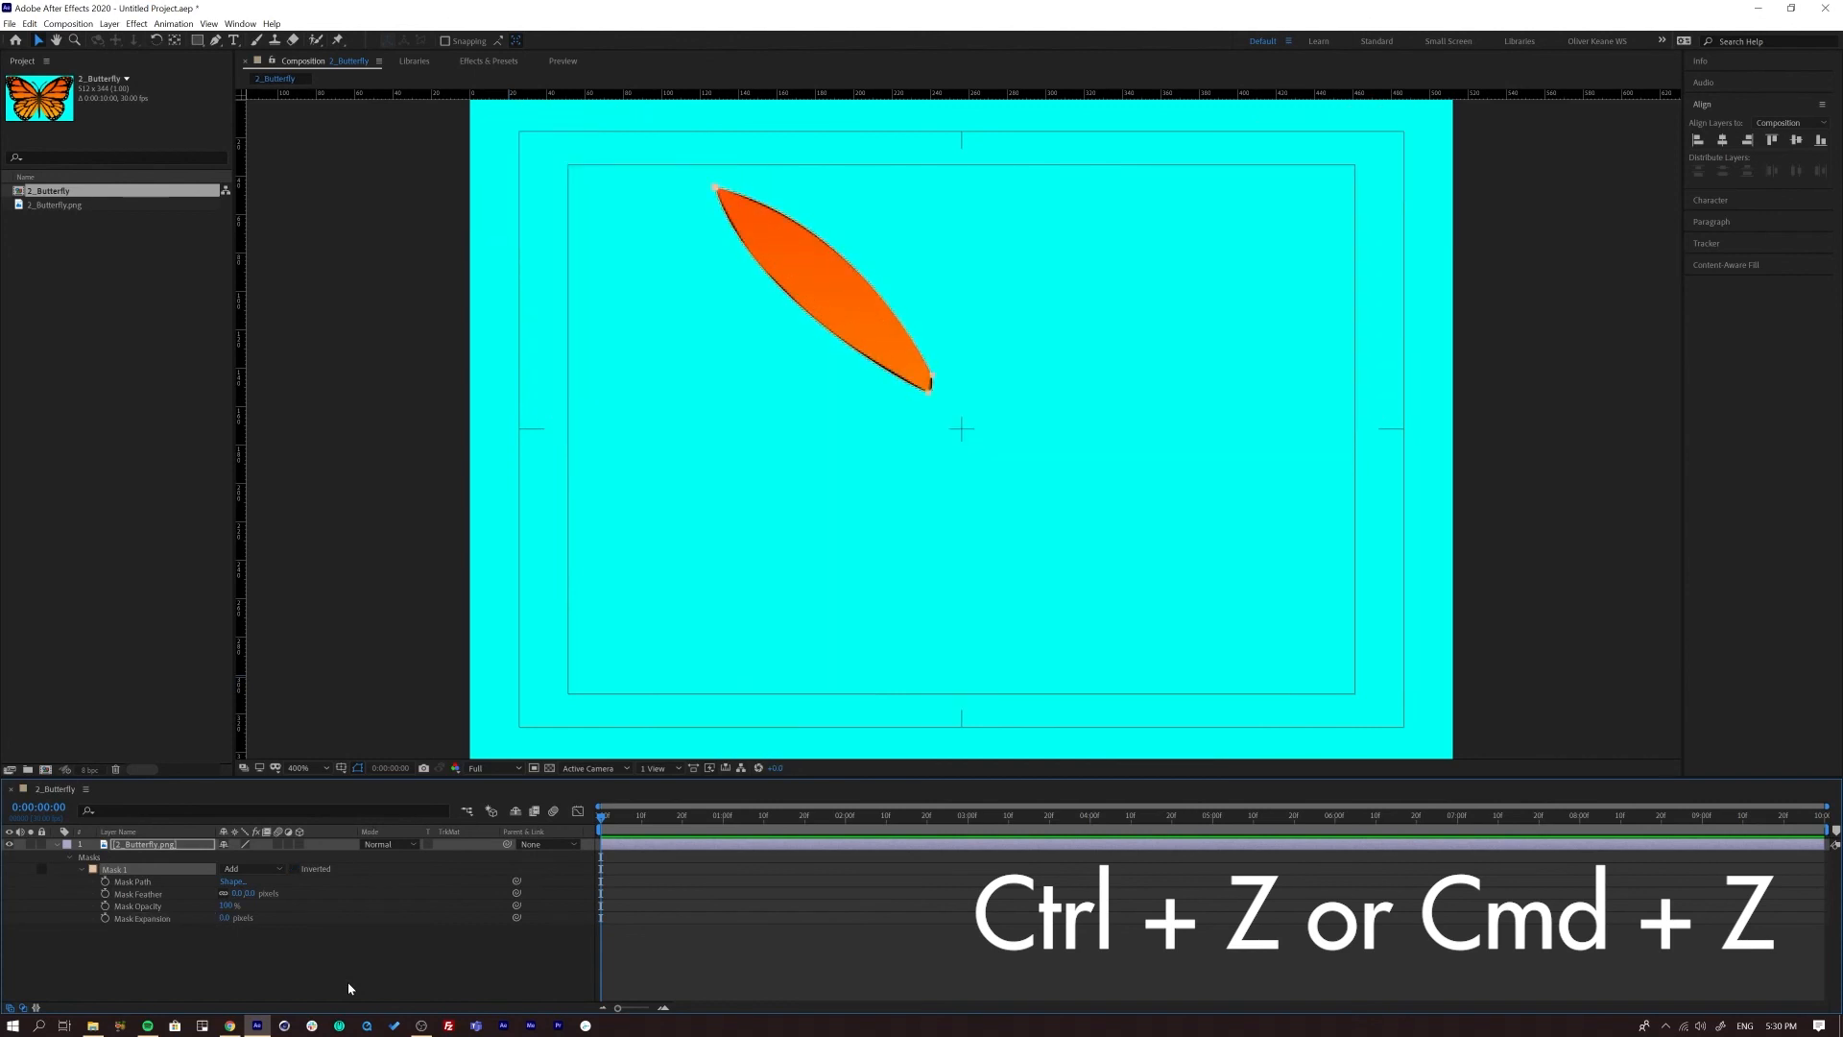
pyautogui.click(296, 869)
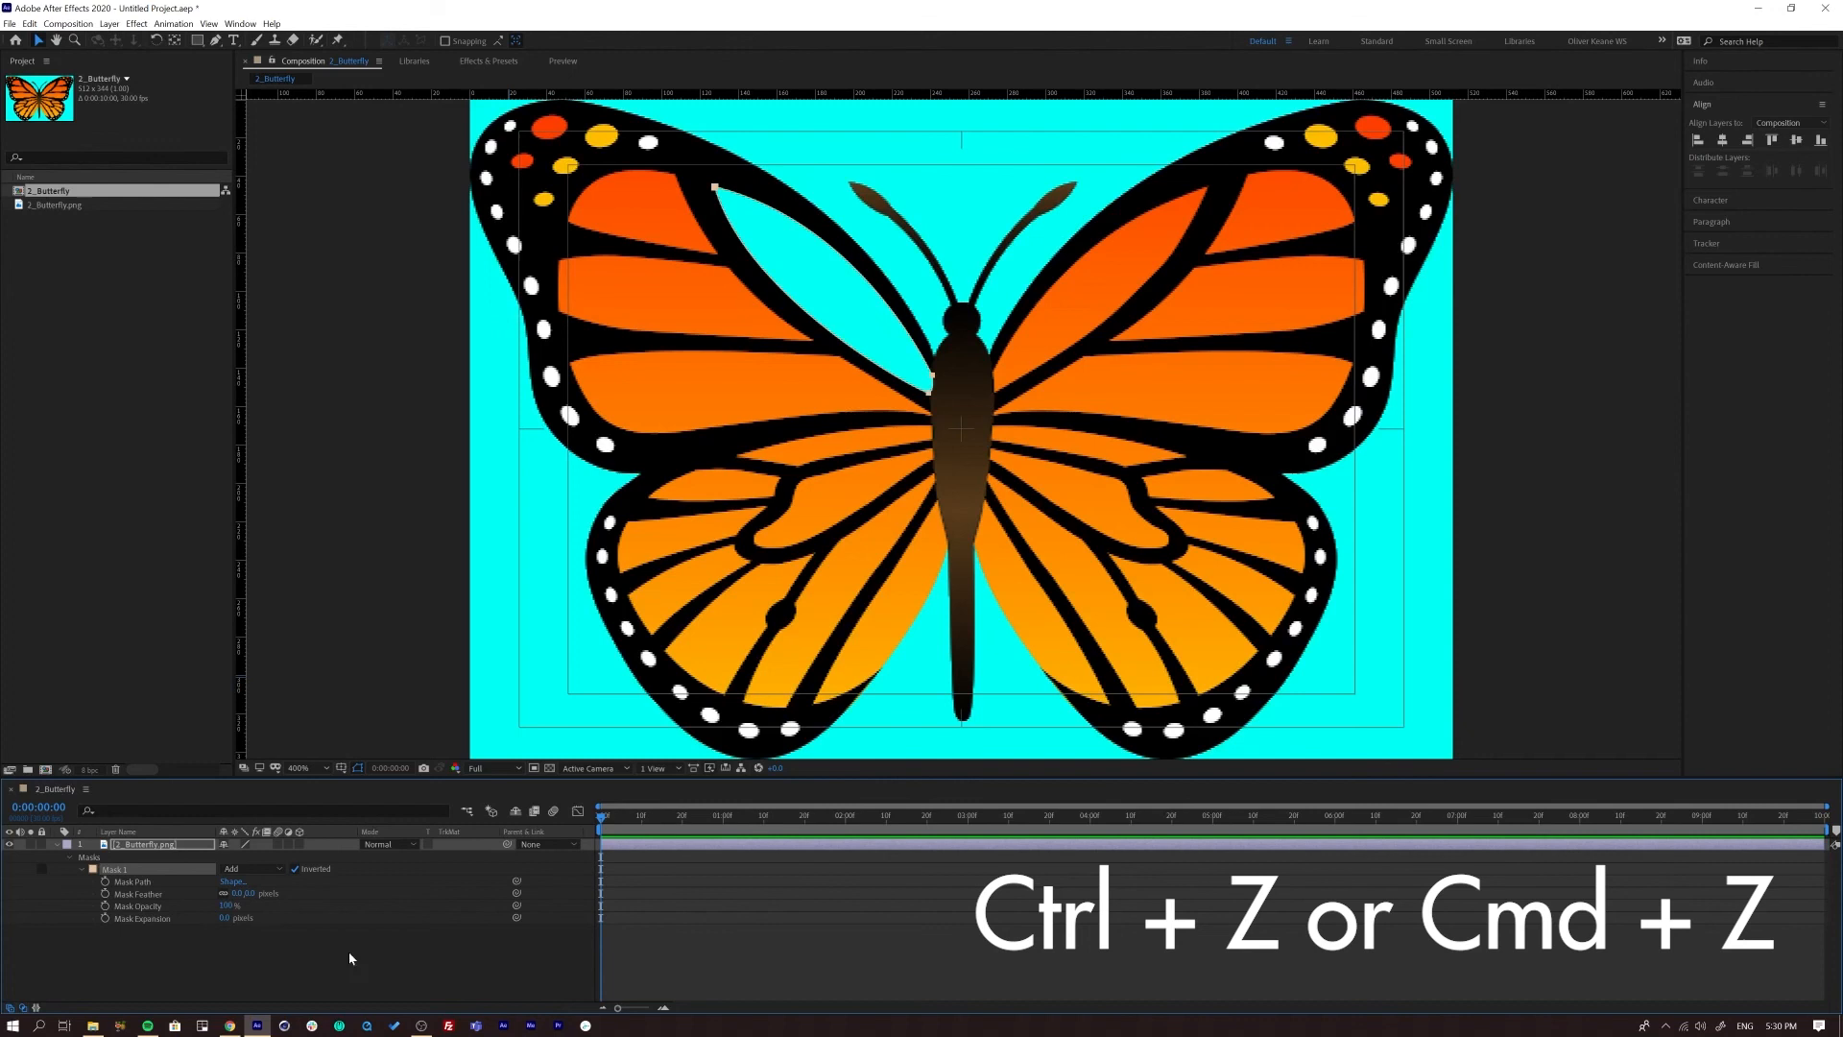
pyautogui.click(369, 946)
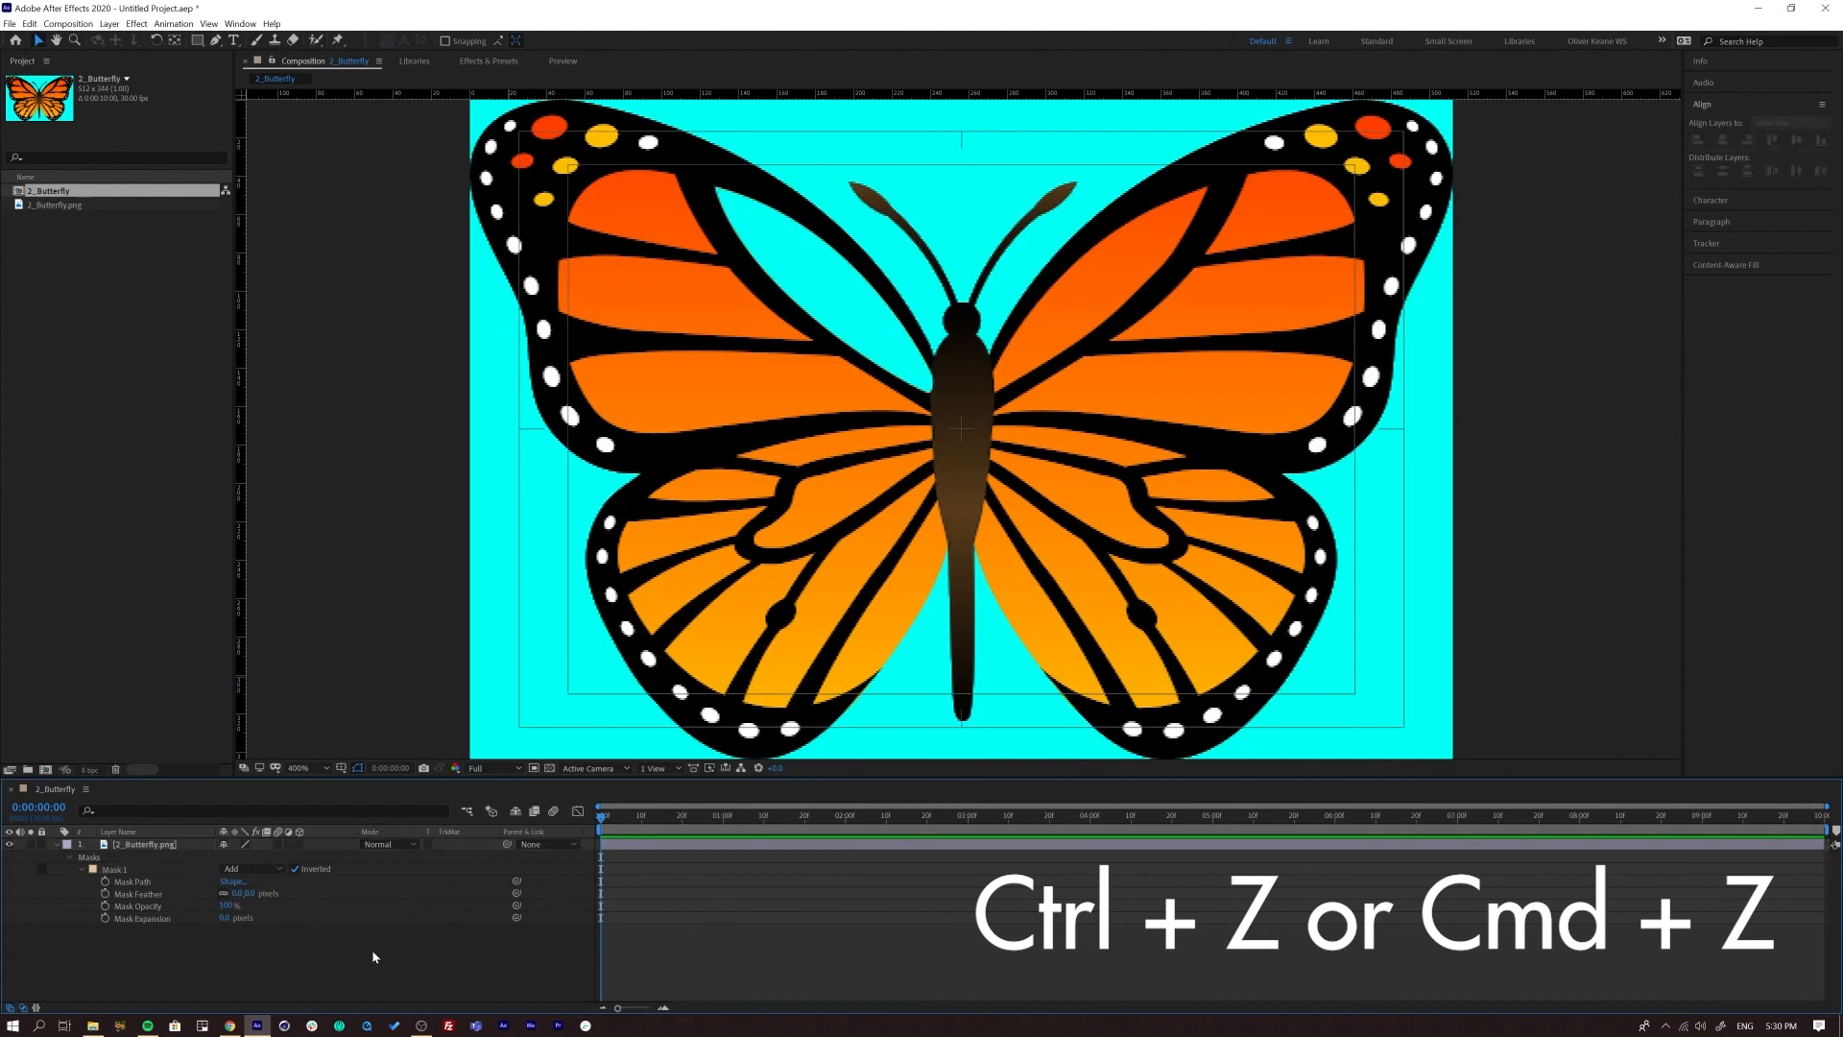
# - Draw a rectangular mask on the butterfly layer across the middle of the right wings and set its mode to Subtract
pyautogui.click(131, 847)
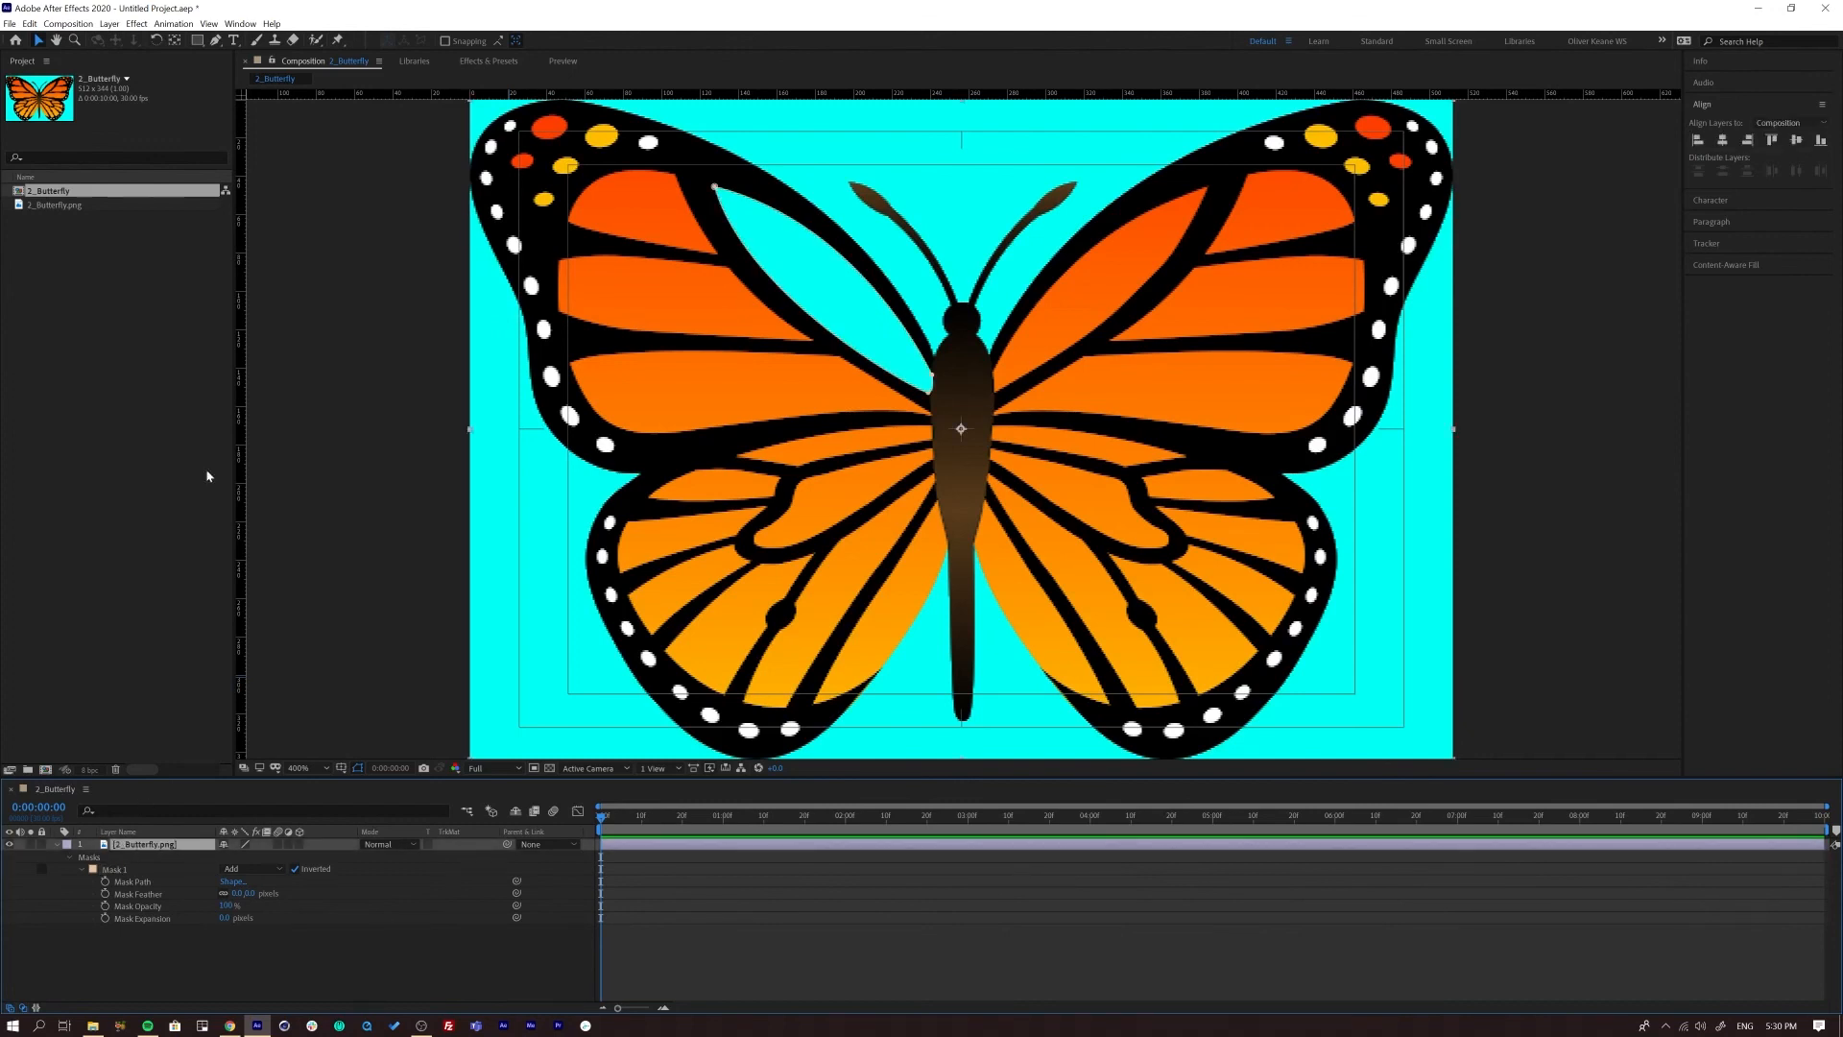
pyautogui.click(198, 40)
pyautogui.moveTo(1078, 345); pyautogui.dragTo(1266, 562)
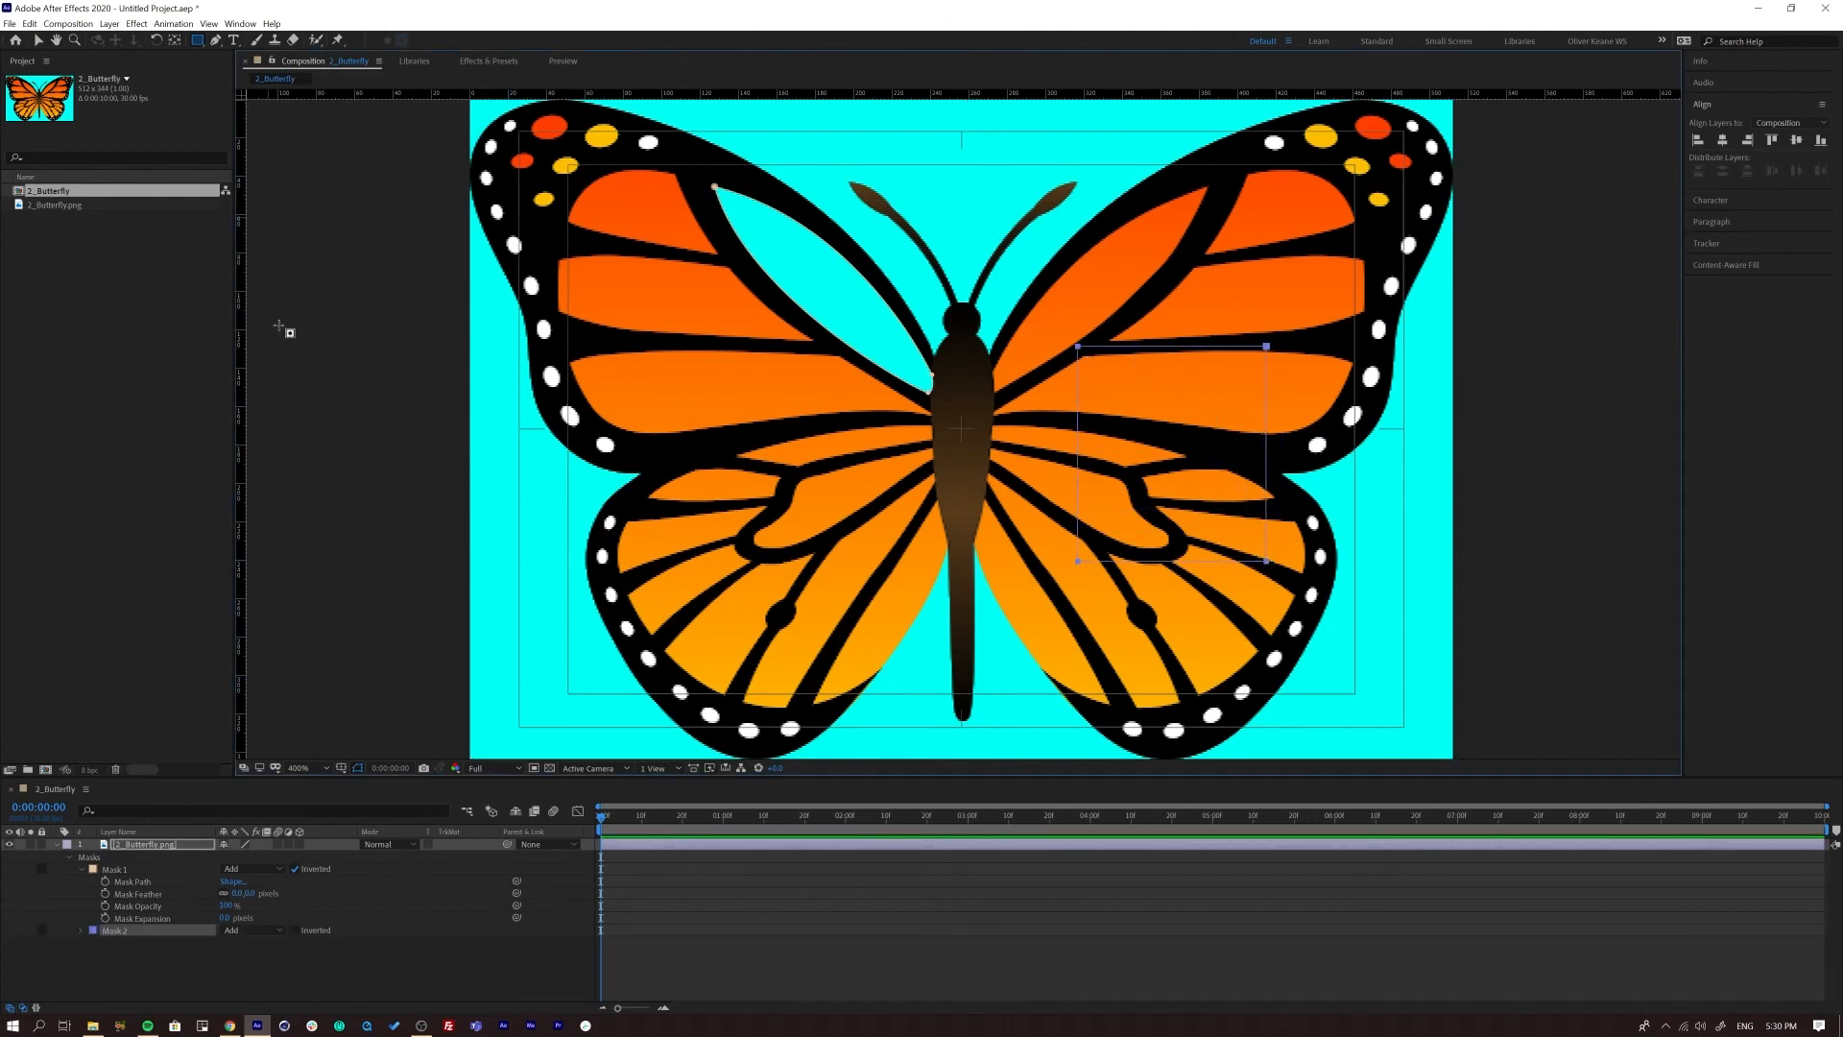
pyautogui.click(269, 931)
pyautogui.click(283, 857)
pyautogui.click(388, 967)
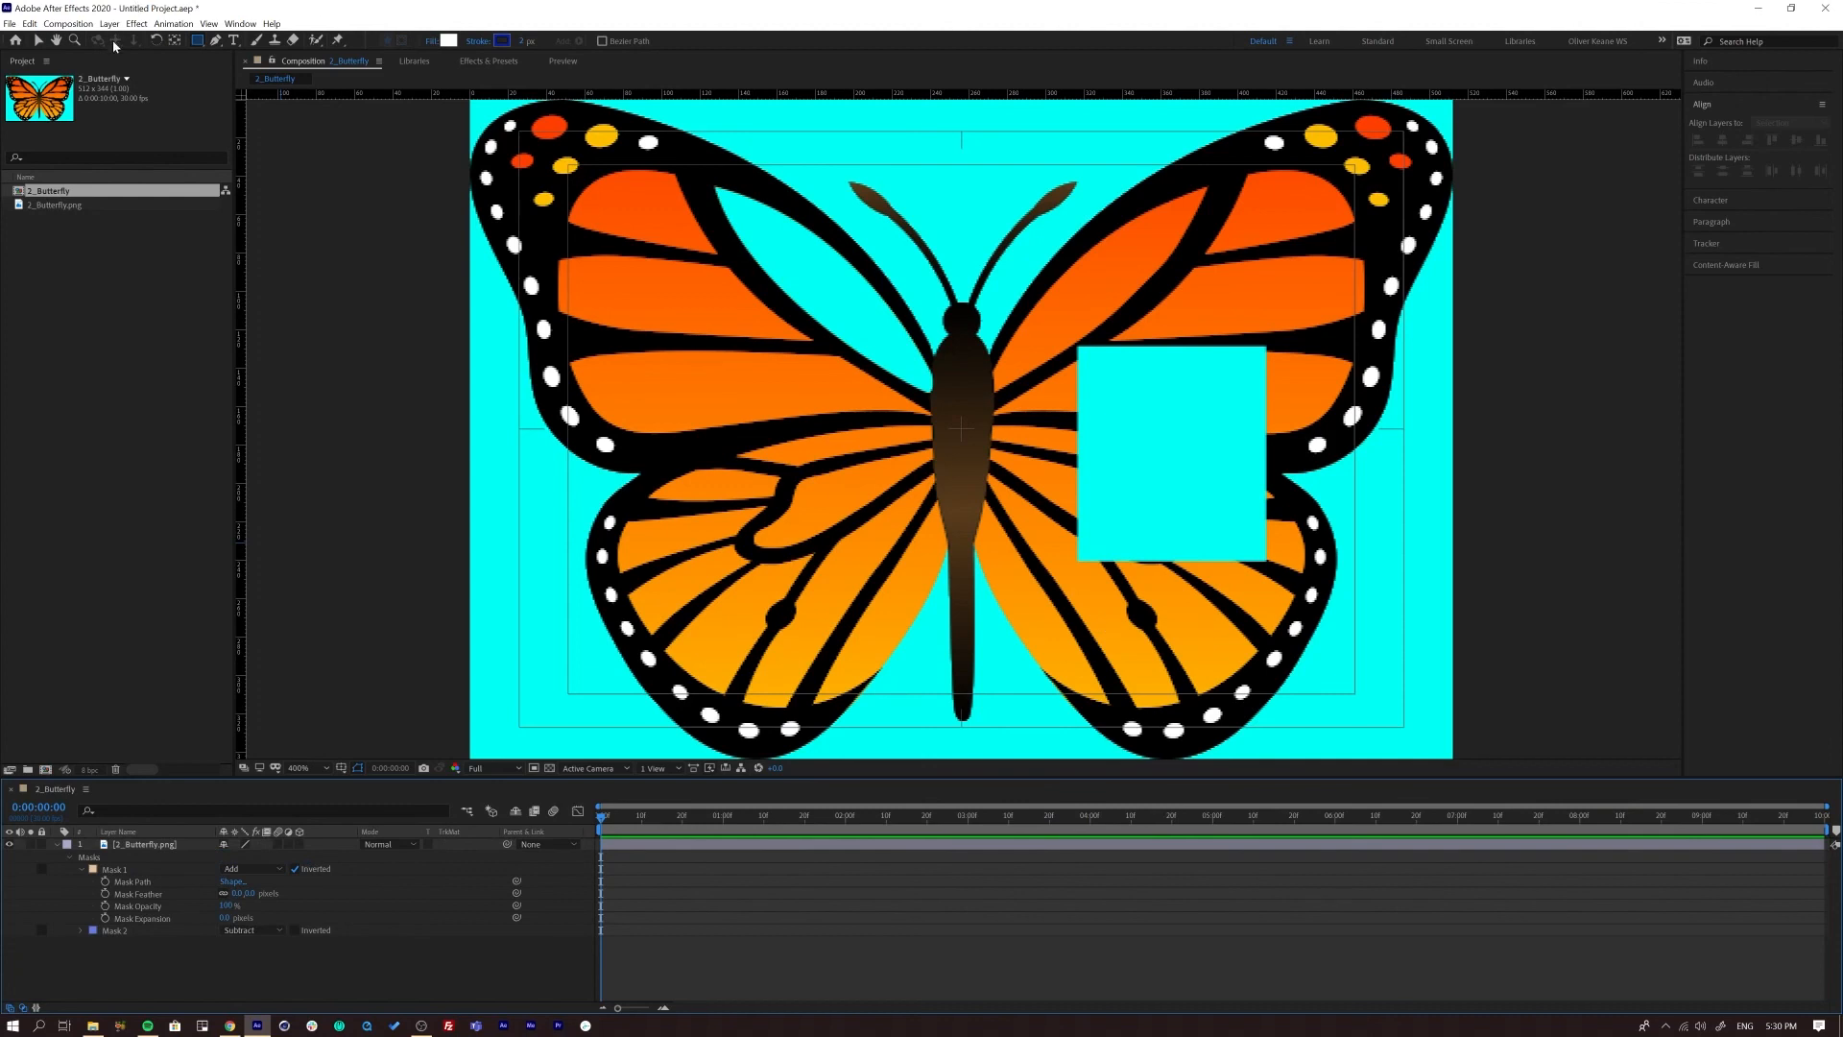
# - Draw a roughly circular Ellipse tool mask on the butterfly layer over the lower left wing and set its mode to Subtract
pyautogui.moveTo(197, 40); pyautogui.dragTo(261, 74)
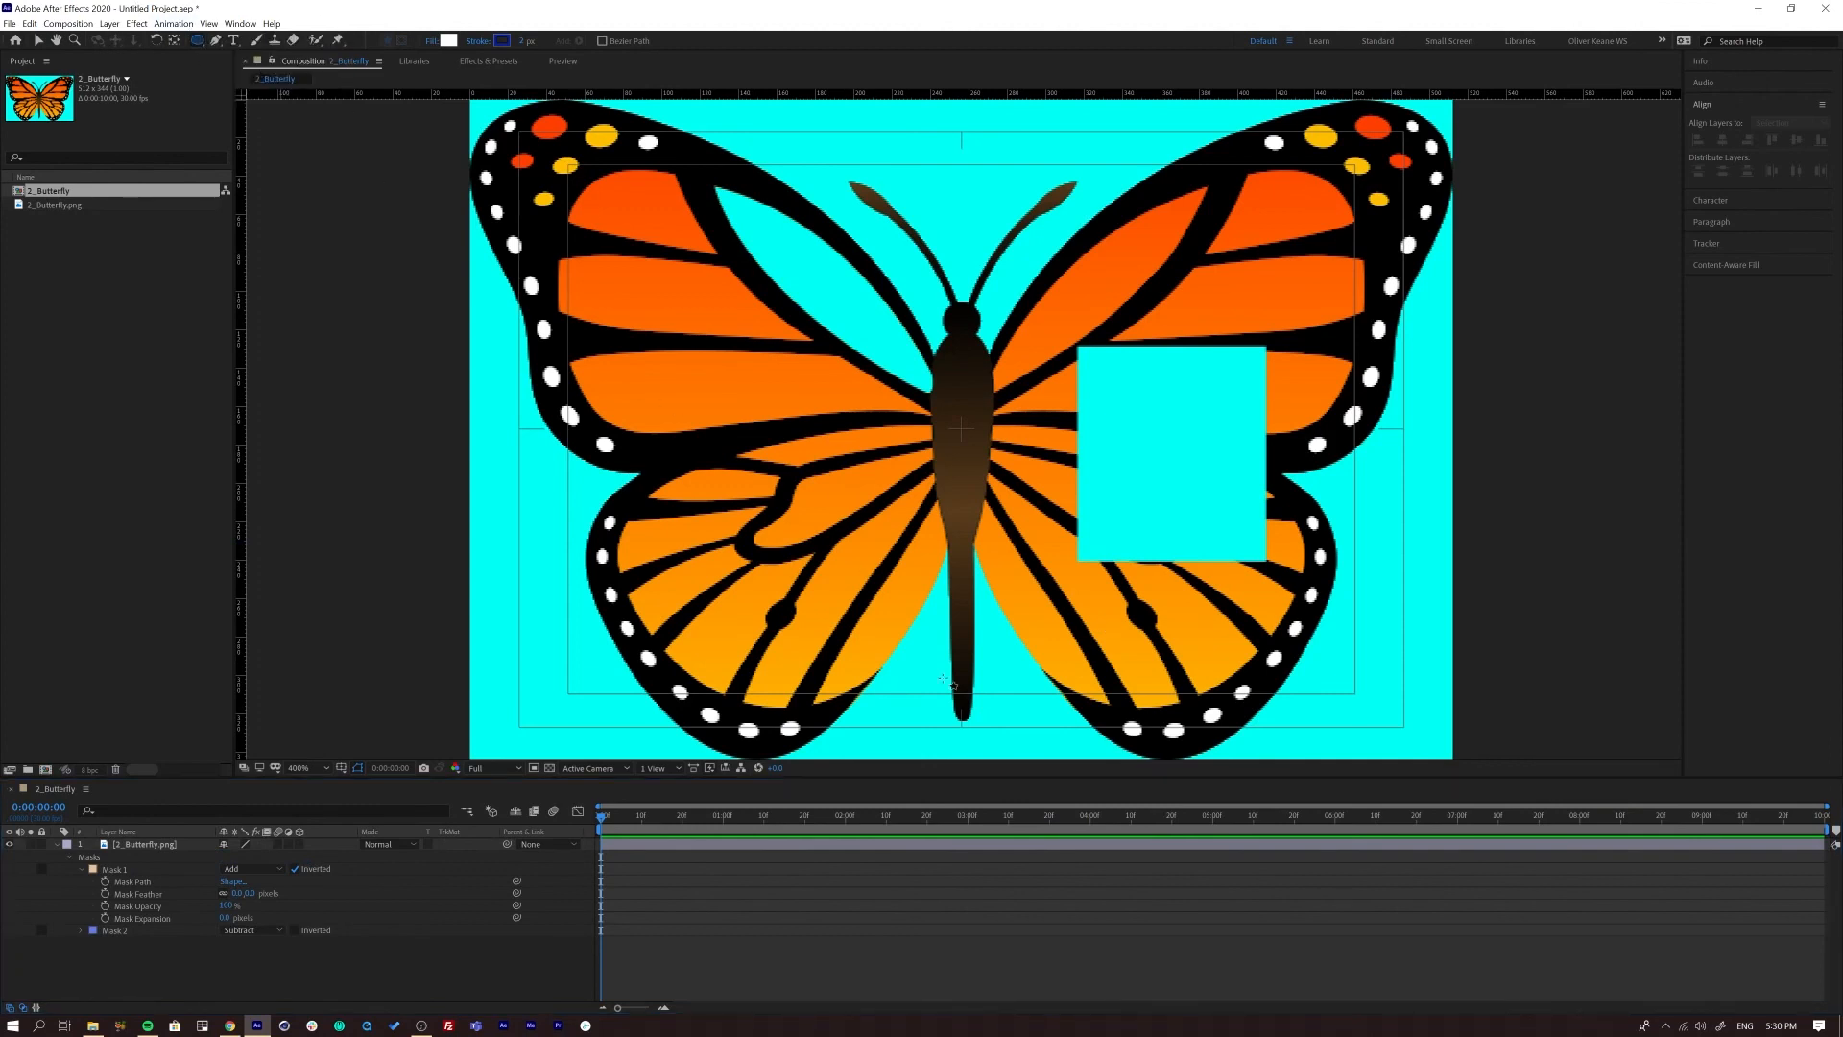
pyautogui.moveTo(699, 467); pyautogui.dragTo(852, 612)
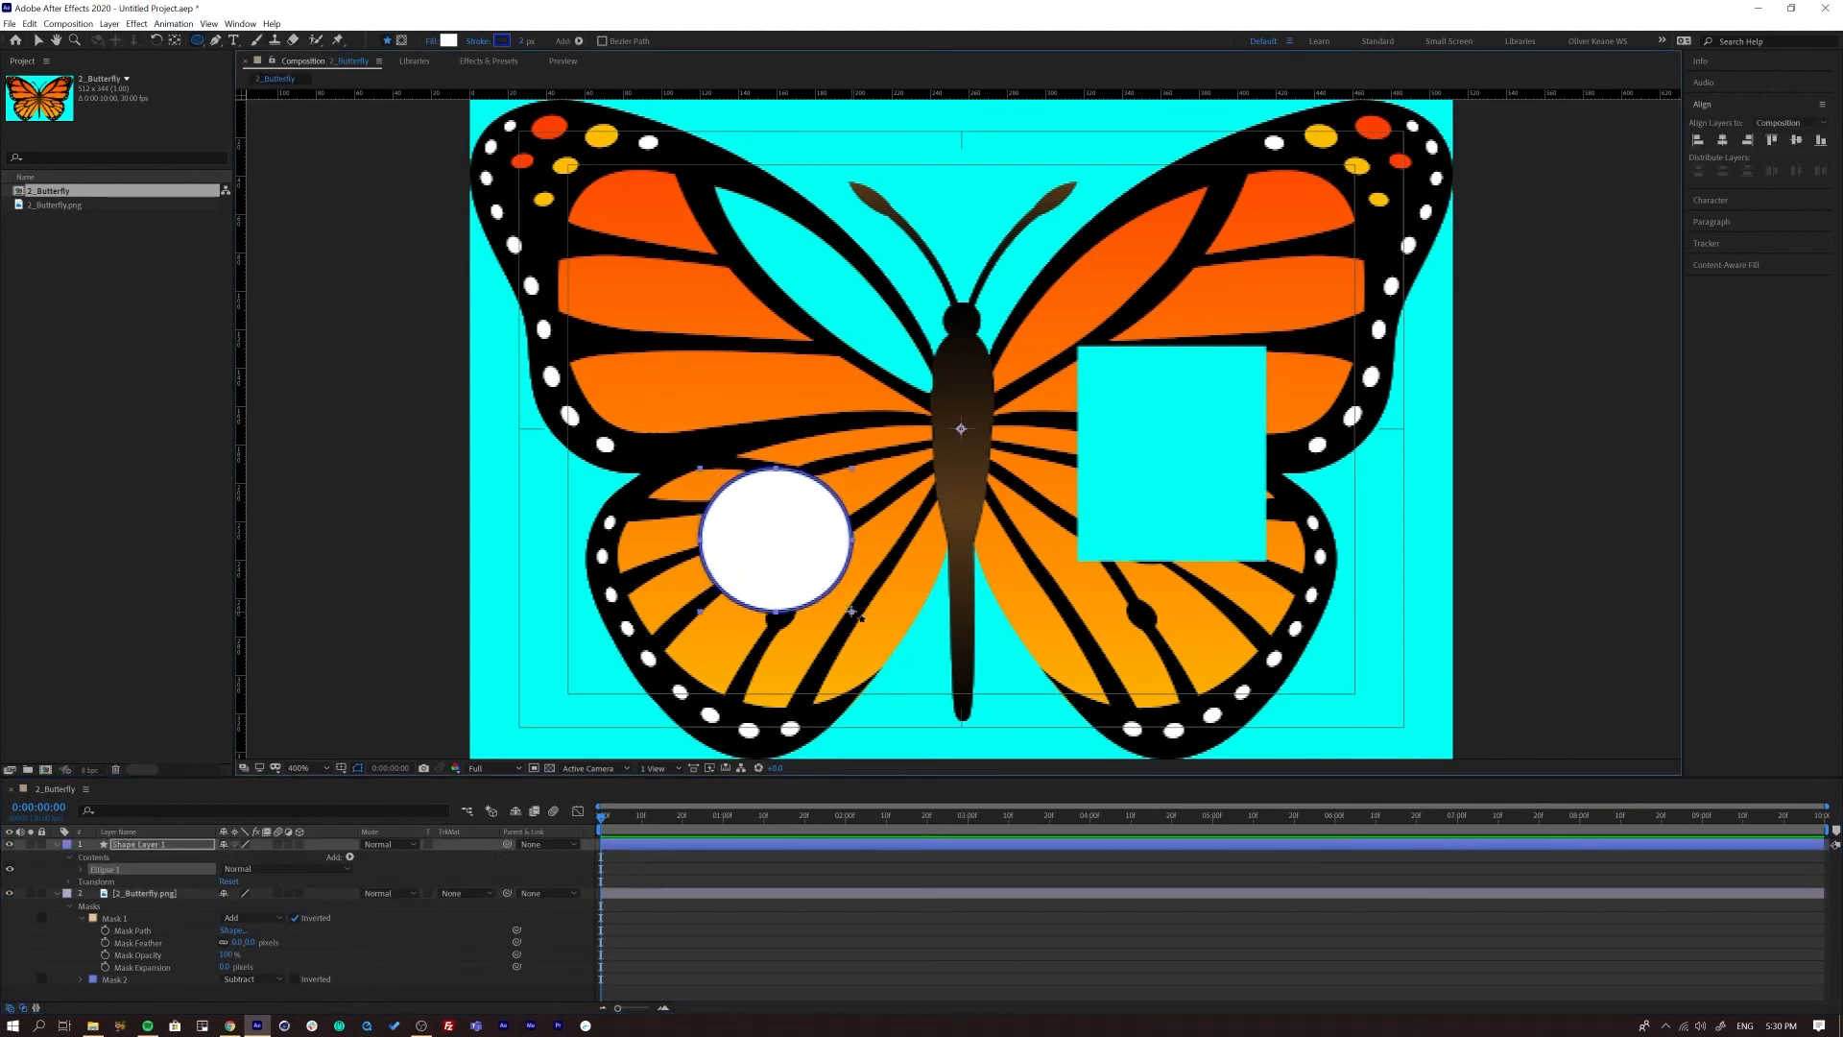
pyautogui.hotkey('ctrl', 'z')
pyautogui.click(114, 845)
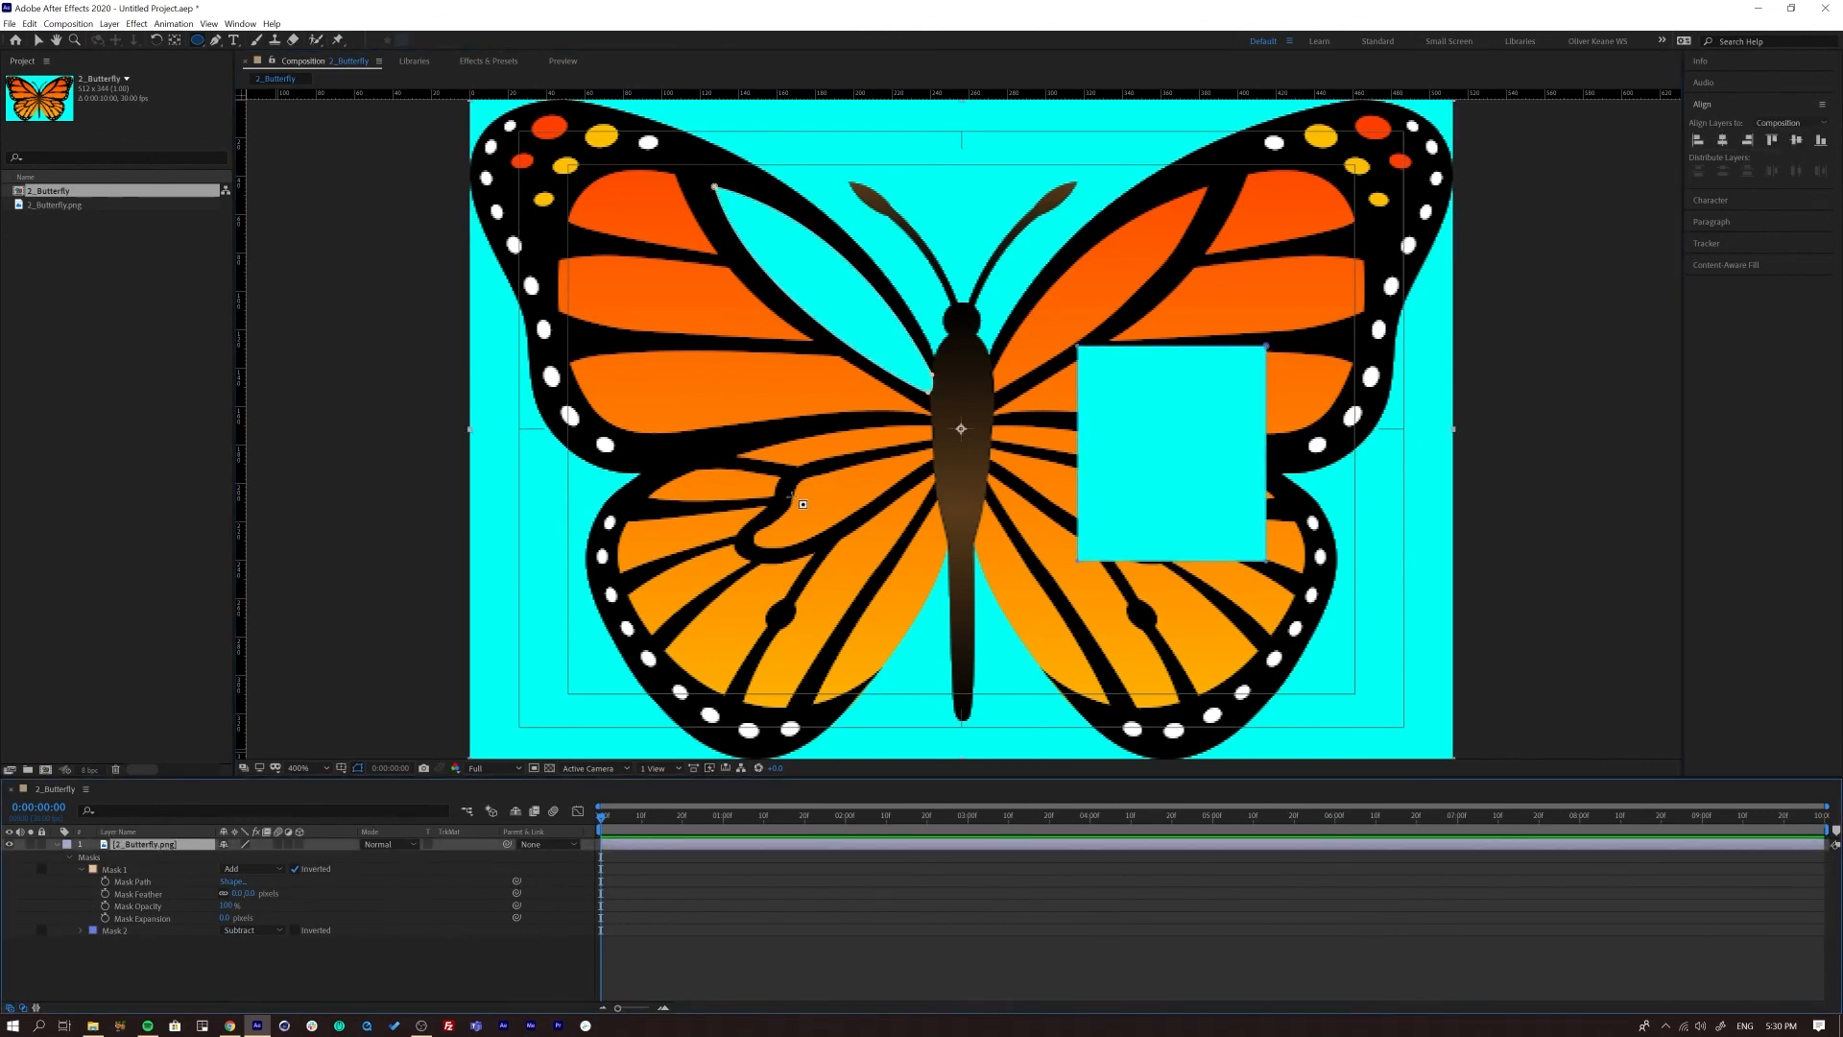
pyautogui.moveTo(680, 449)
pyautogui.mouseDown()
pyautogui.moveTo(816, 551)
pyautogui.moveTo(875, 647)
pyautogui.mouseUp()
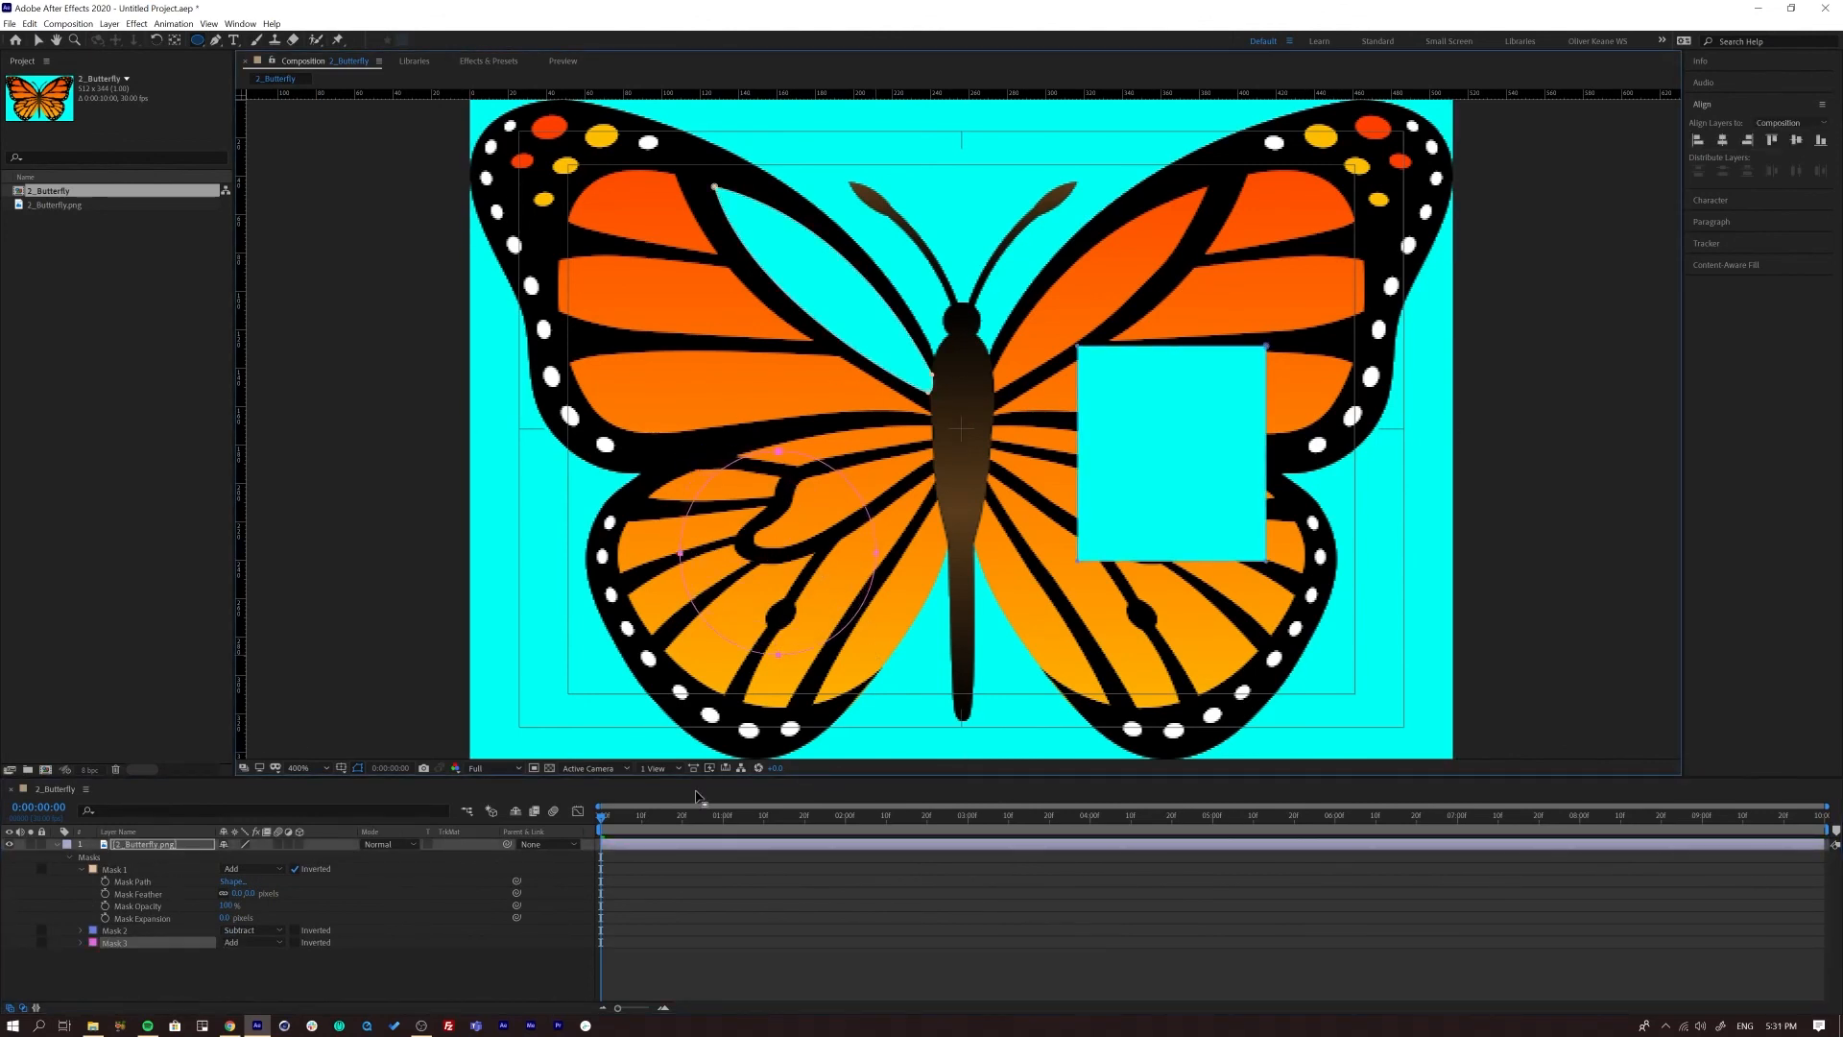
pyautogui.click(255, 941)
pyautogui.click(251, 876)
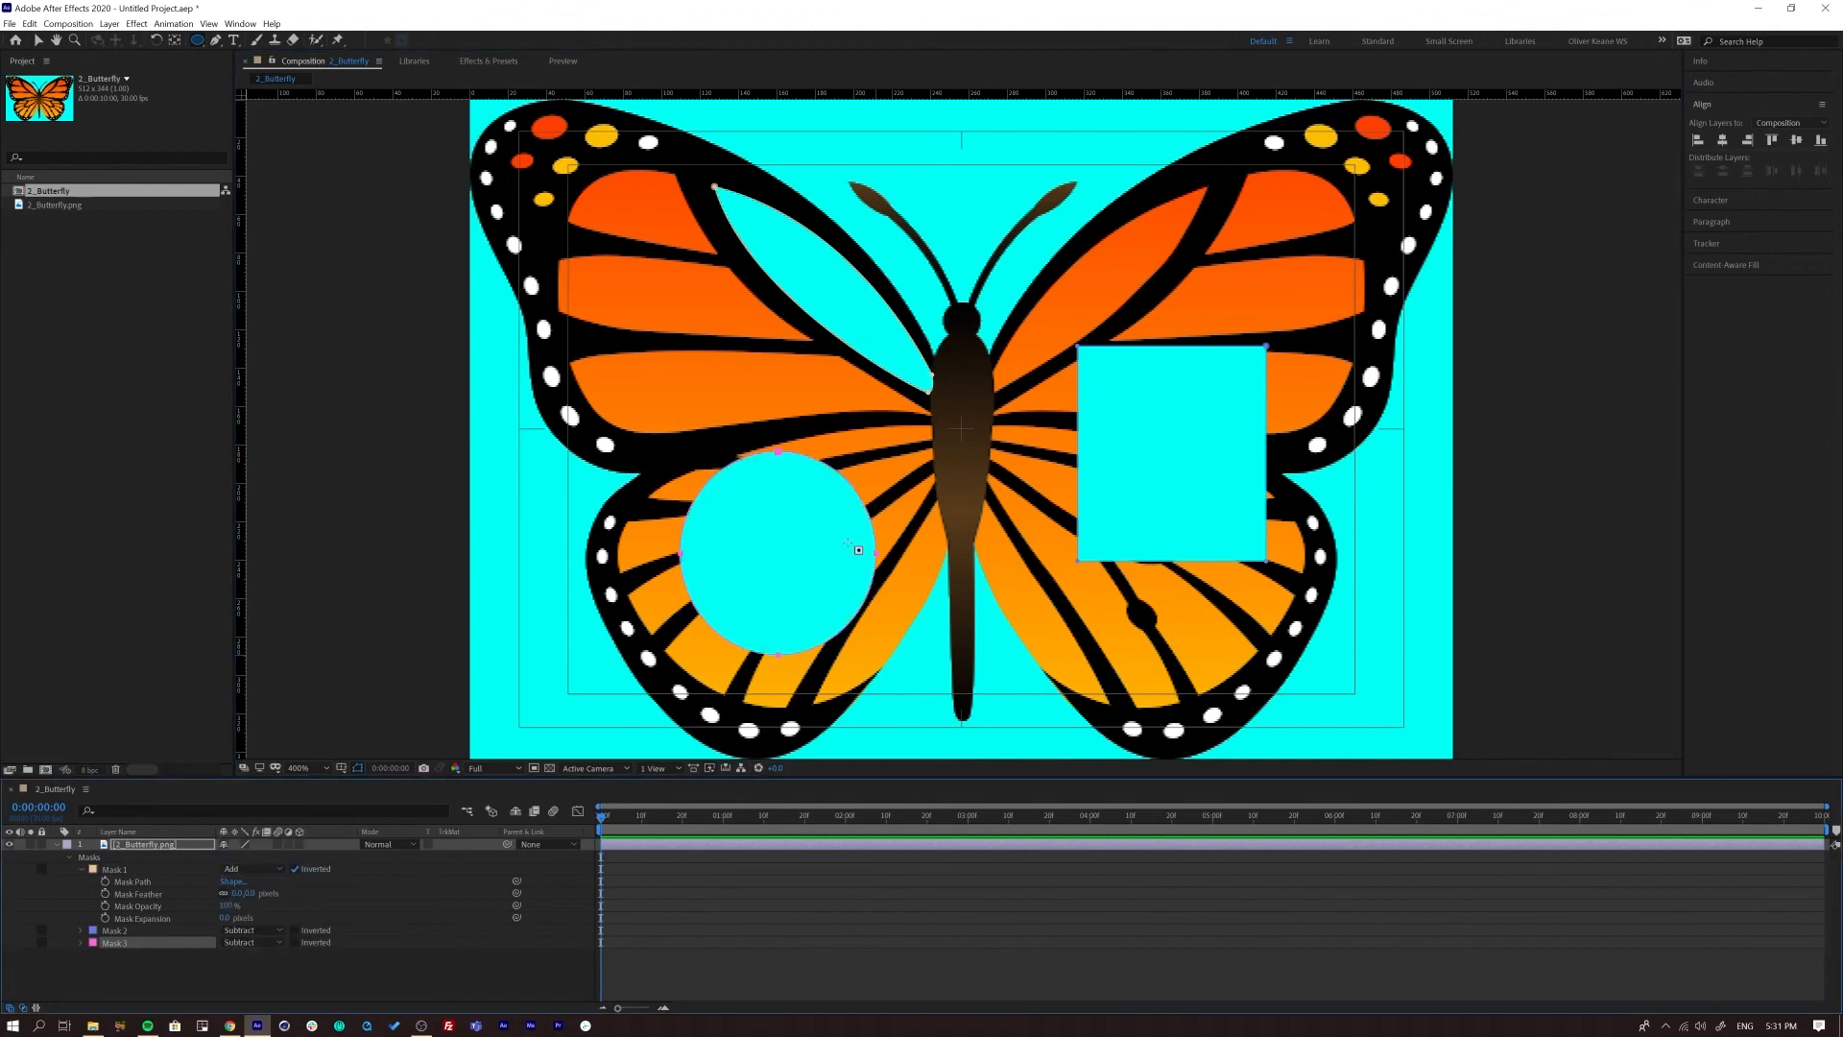
pyautogui.click(453, 952)
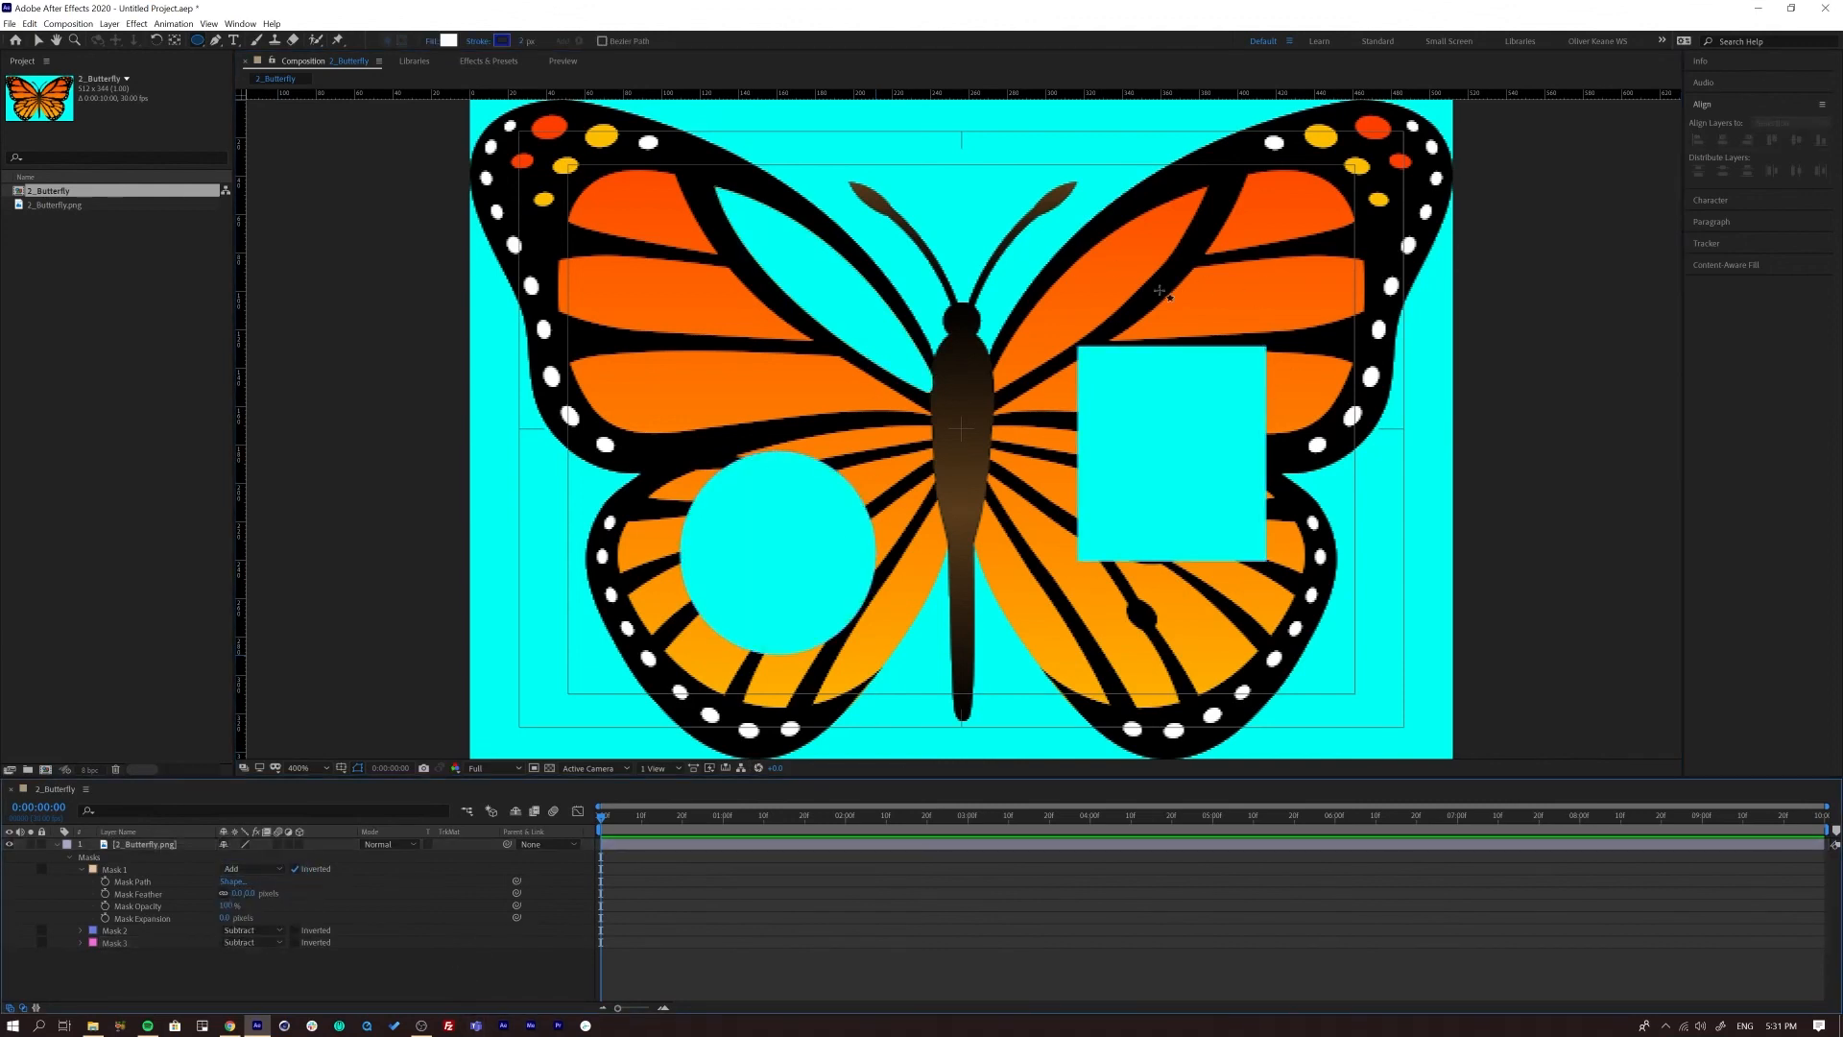
# - Reveal the rectangular mask's properties, try out its feather and opacity, and undo these changes
pyautogui.click(80, 930)
pyautogui.moveTo(235, 954); pyautogui.dragTo(107, 979)
pyautogui.hotkey('ctrl', 'z')
pyautogui.hotkey('ctrl', 'z')
pyautogui.hotkey('ctrl', 'z')
# - Collapse the properties of the rectangular and wing-cell masks and select the butterfly layer
pyautogui.click(126, 933)
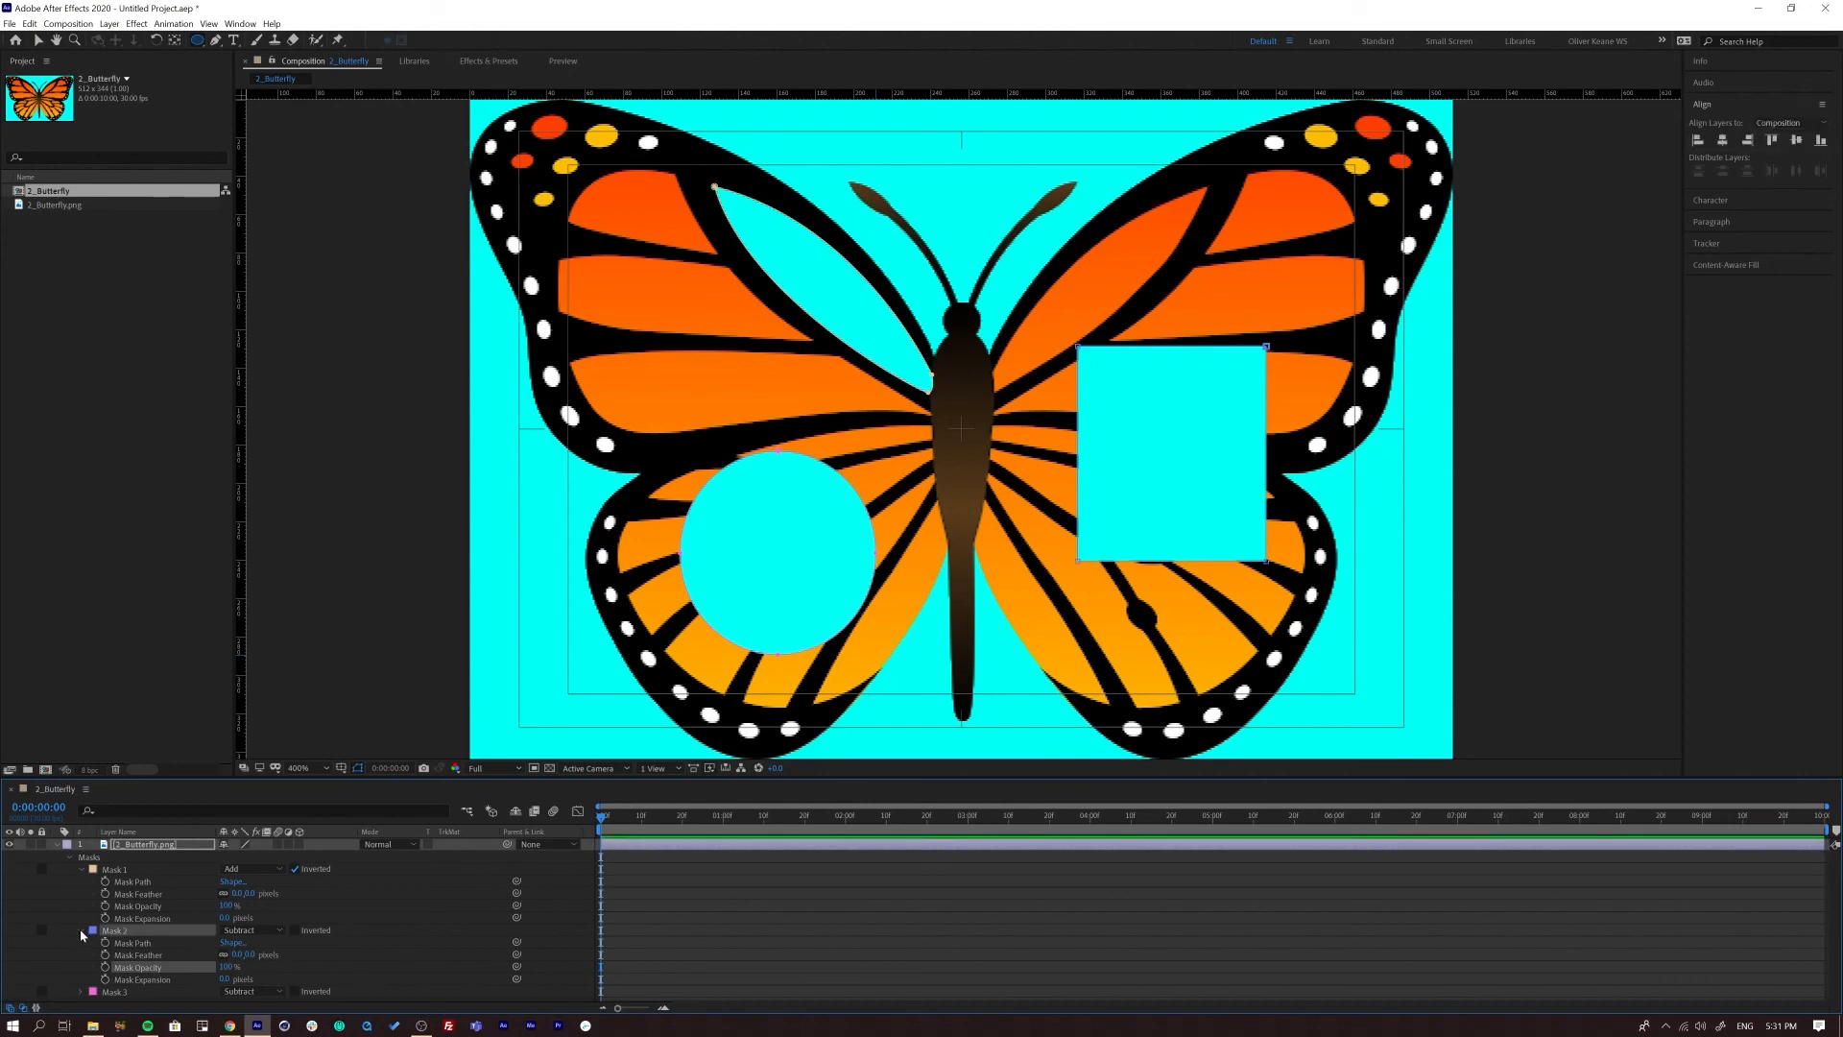
pyautogui.click(80, 930)
pyautogui.click(81, 868)
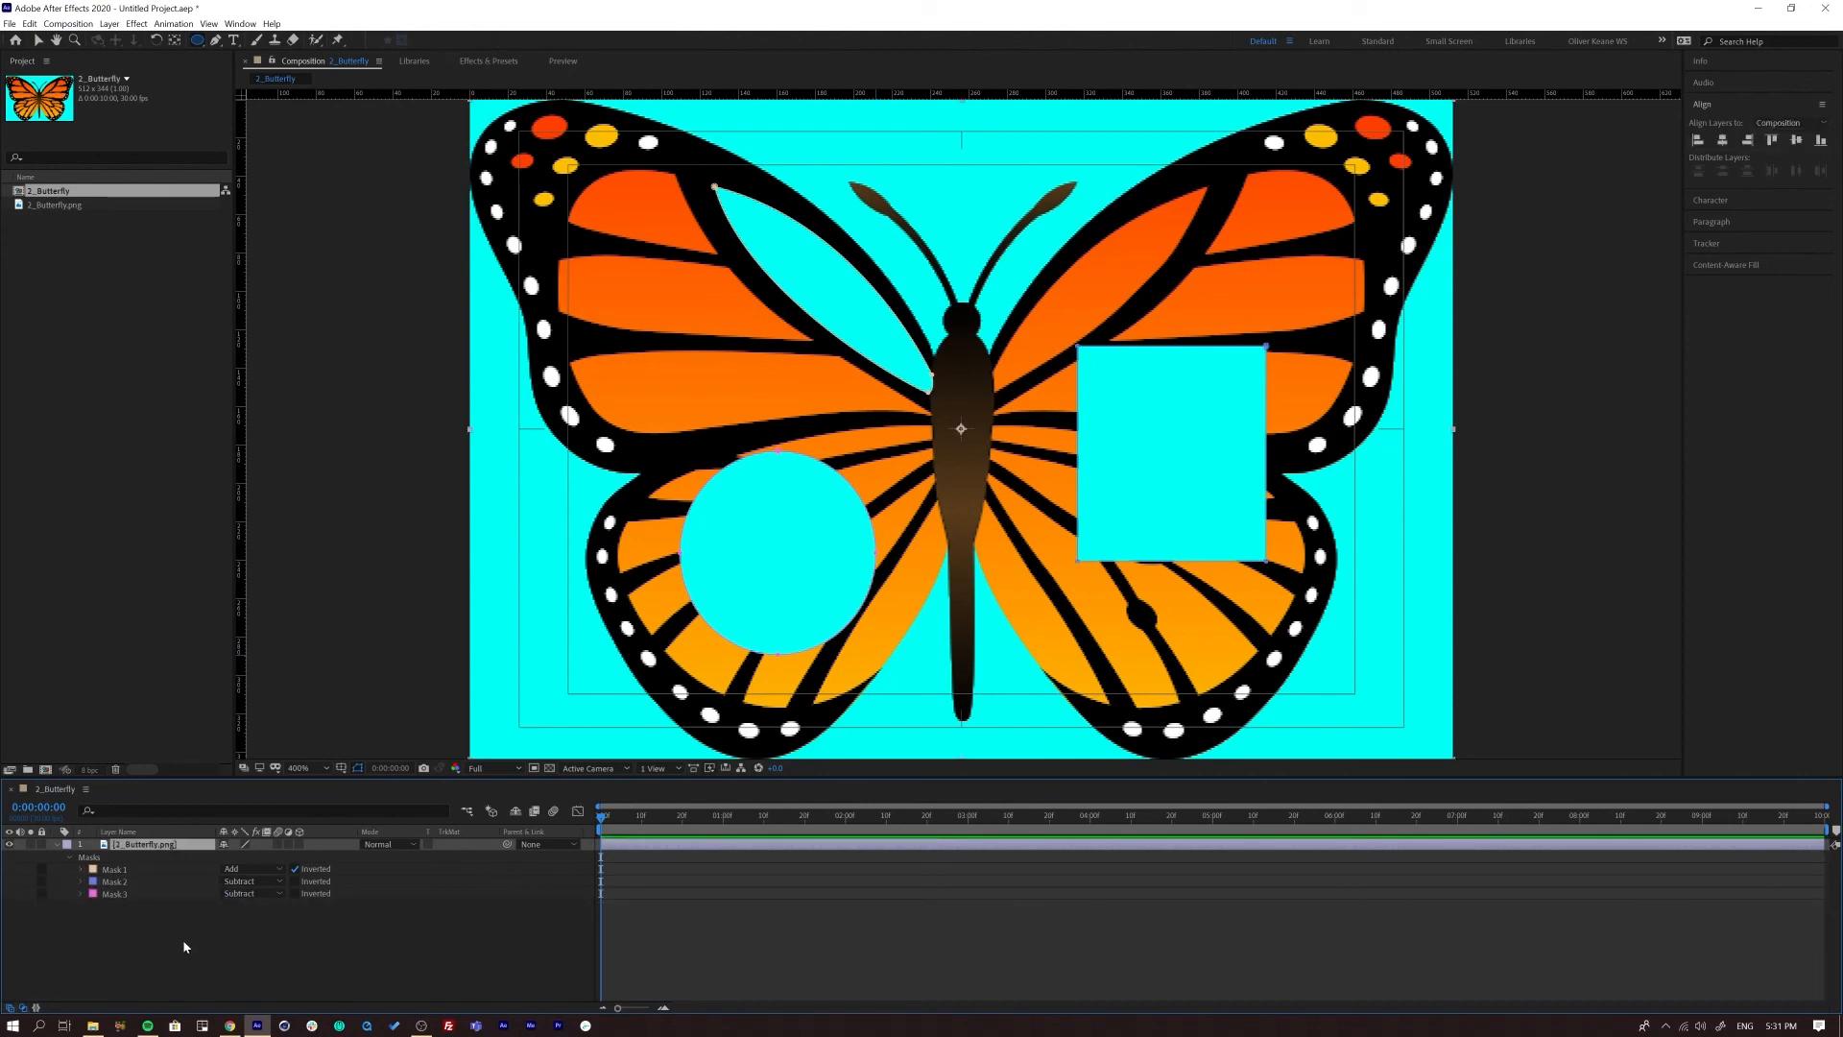
pyautogui.click(155, 905)
pyautogui.click(126, 845)
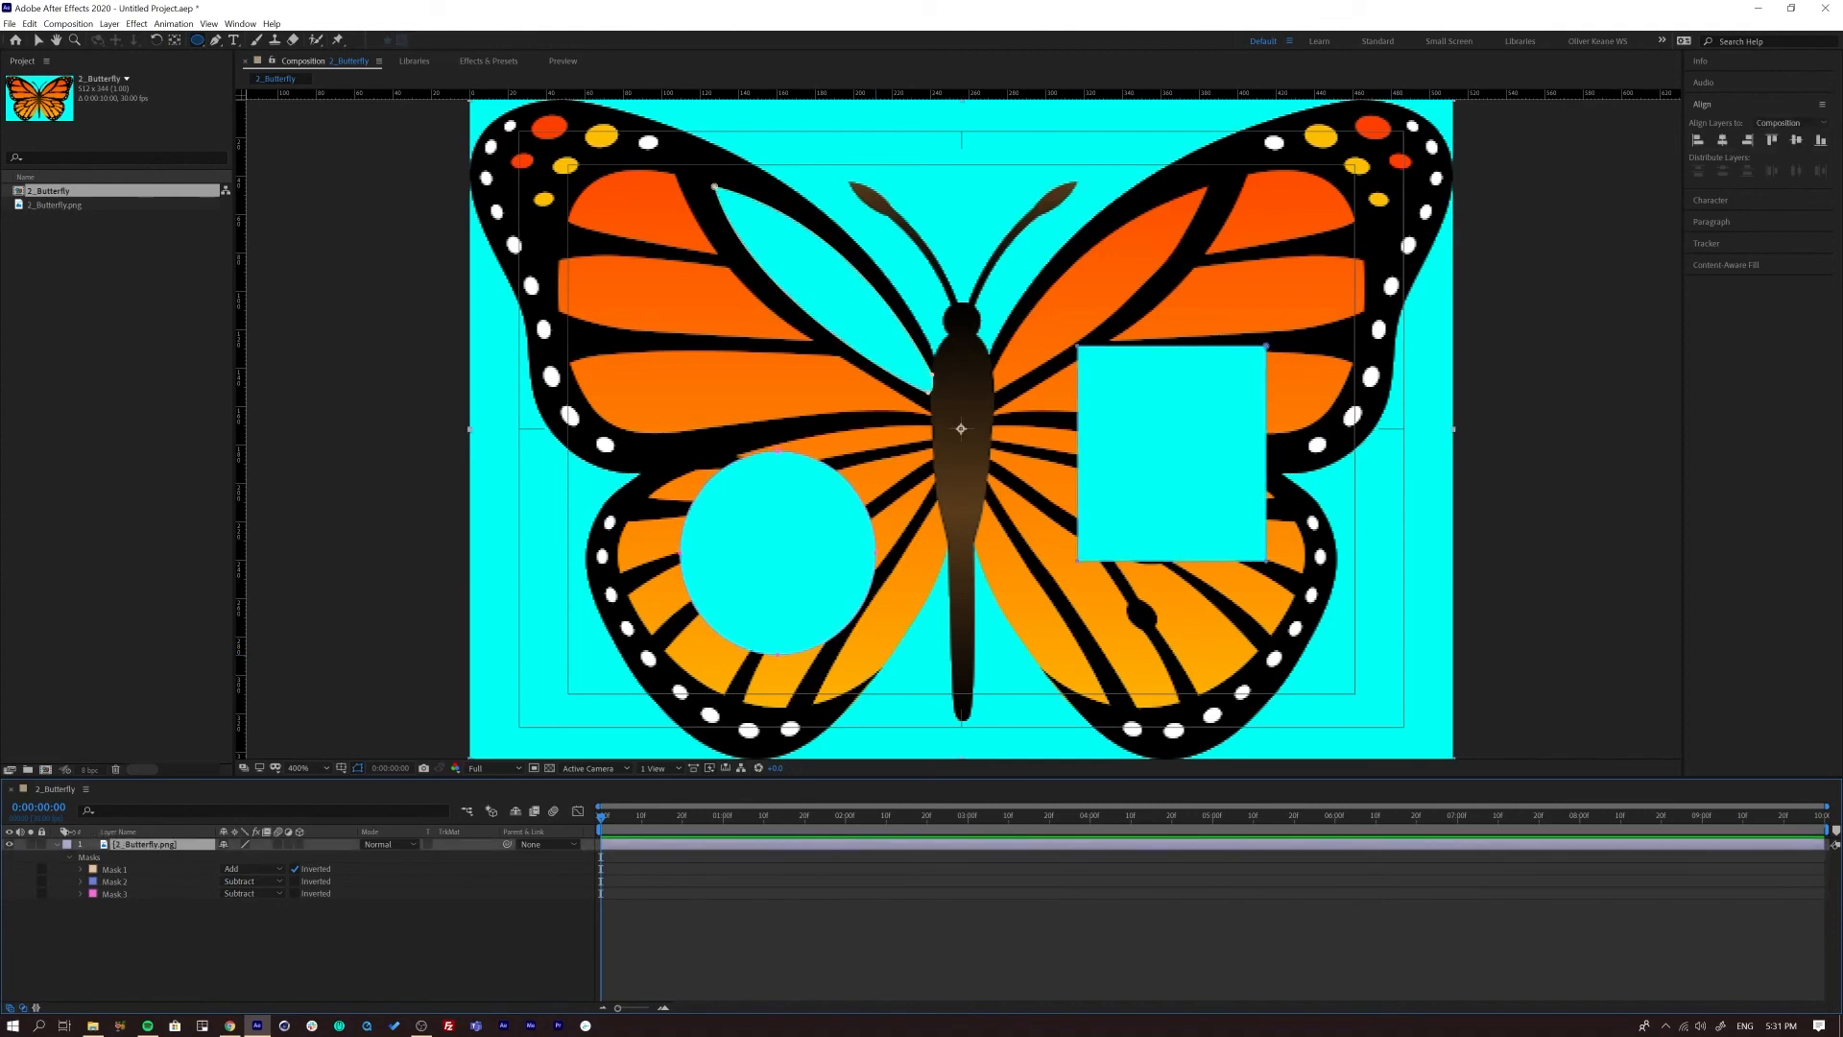